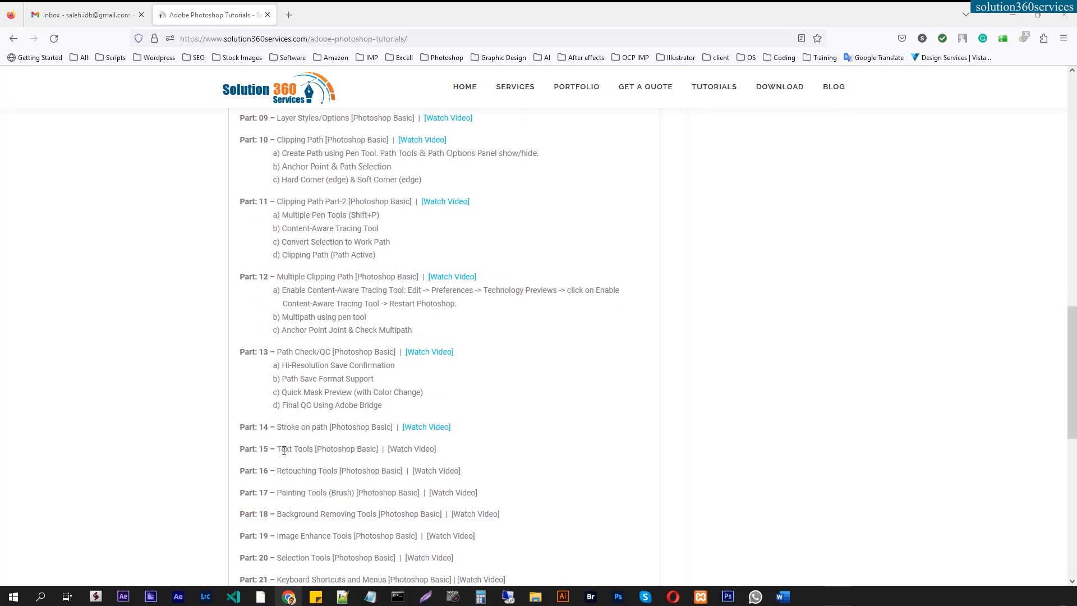
Examine the Part 15 Text Tools entry and the earlier parts in the Photoshop basic tutorials list.
{"action": "left_click", "coordinate": [321, 451]}
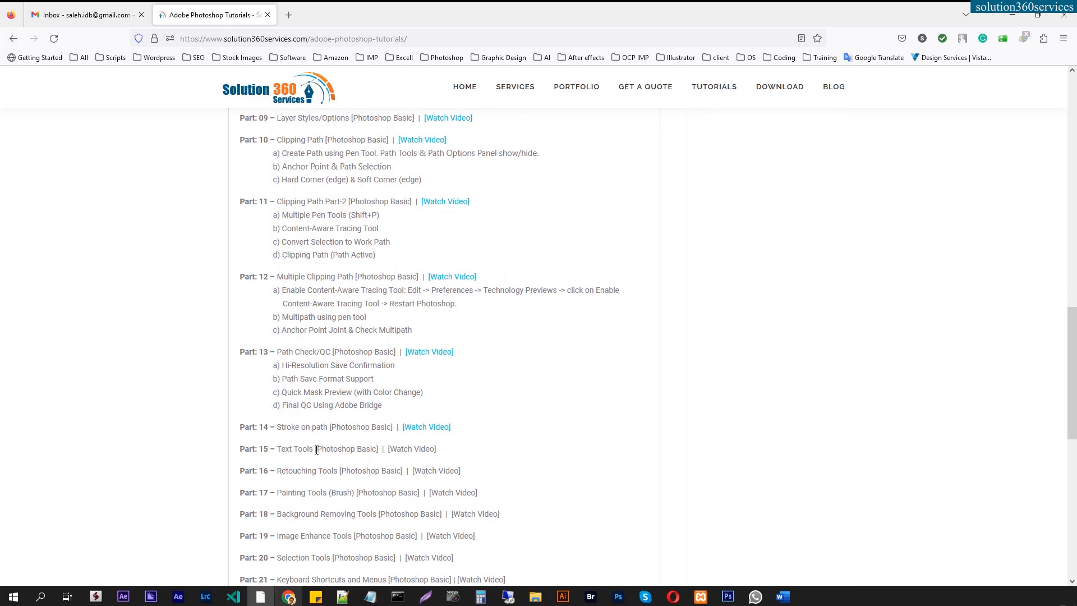
{"action": "left_click_drag", "start_coordinate": [277, 449], "coordinate": [326, 449]}
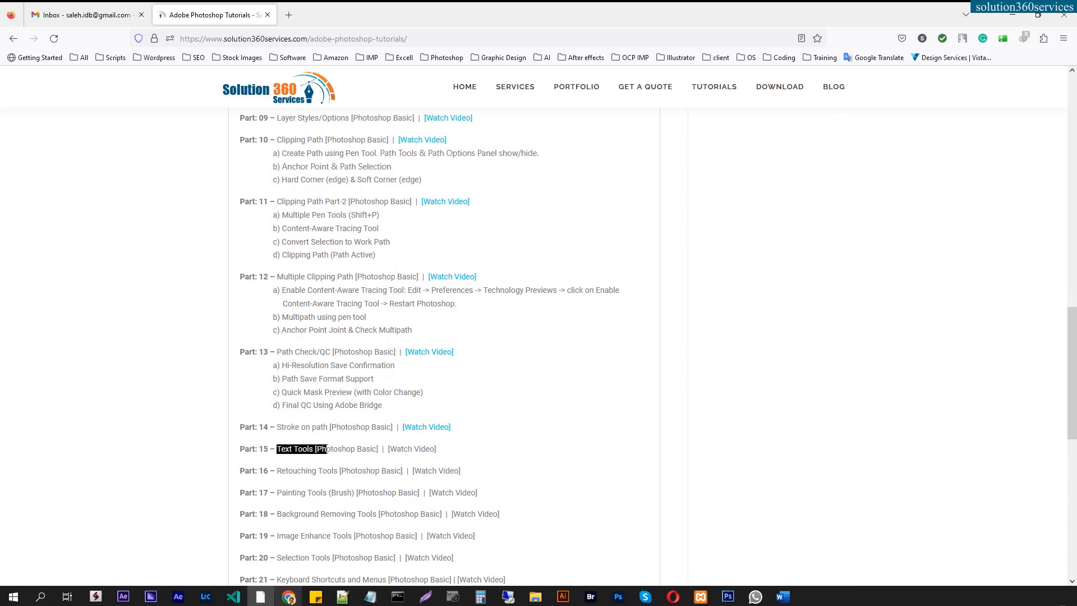
{"action": "left_click", "coordinate": [360, 450]}
{"action": "left_click_drag", "start_coordinate": [319, 450], "coordinate": [376, 447]}
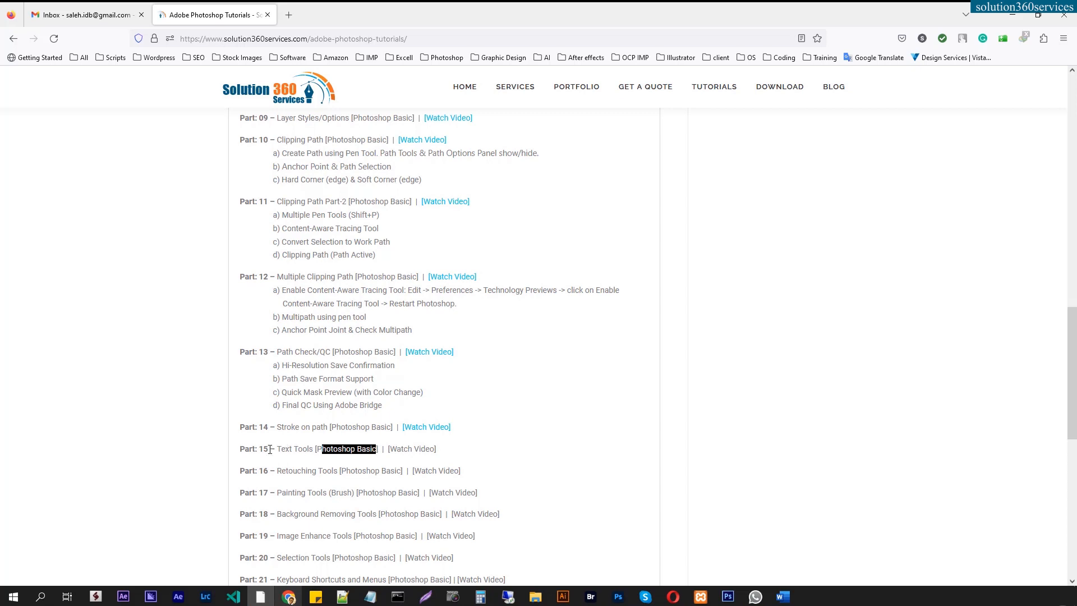
{"action": "left_click_drag", "start_coordinate": [269, 449], "coordinate": [327, 449]}
{"action": "scroll", "coordinate": [337, 385], "scroll_direction": "up", "scroll_amount": 10}
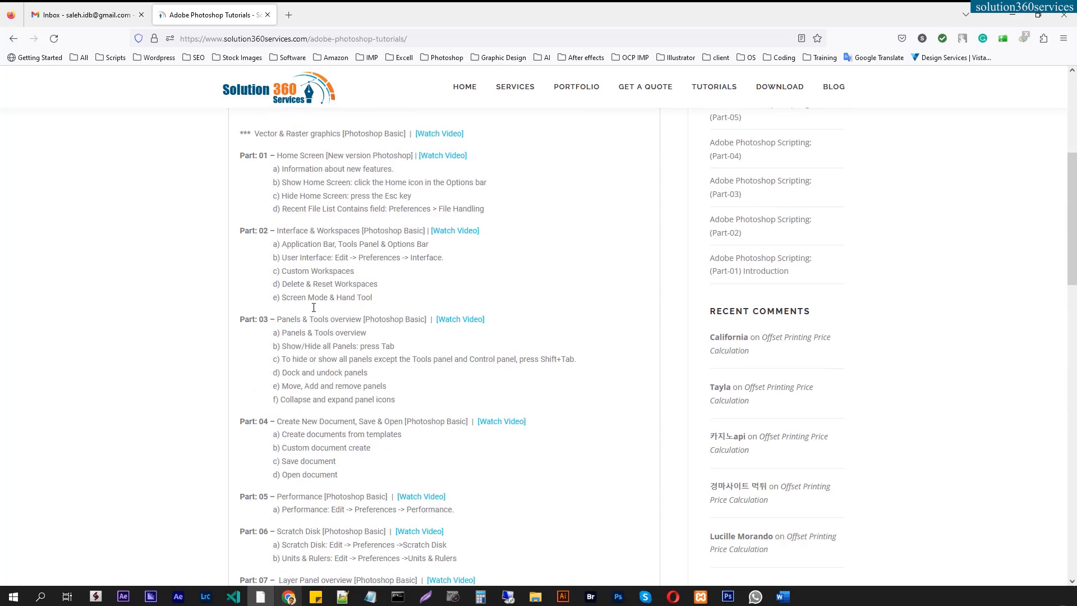
{"action": "scroll", "coordinate": [341, 291], "scroll_direction": "up", "scroll_amount": 4}
{"action": "scroll", "coordinate": [353, 410], "scroll_direction": "down", "scroll_amount": 4}
{"action": "left_click_drag", "start_coordinate": [296, 238], "coordinate": [379, 296]}
{"action": "left_click", "coordinate": [353, 206]}
{"action": "scroll", "coordinate": [290, 227], "scroll_direction": "up", "scroll_amount": 2}
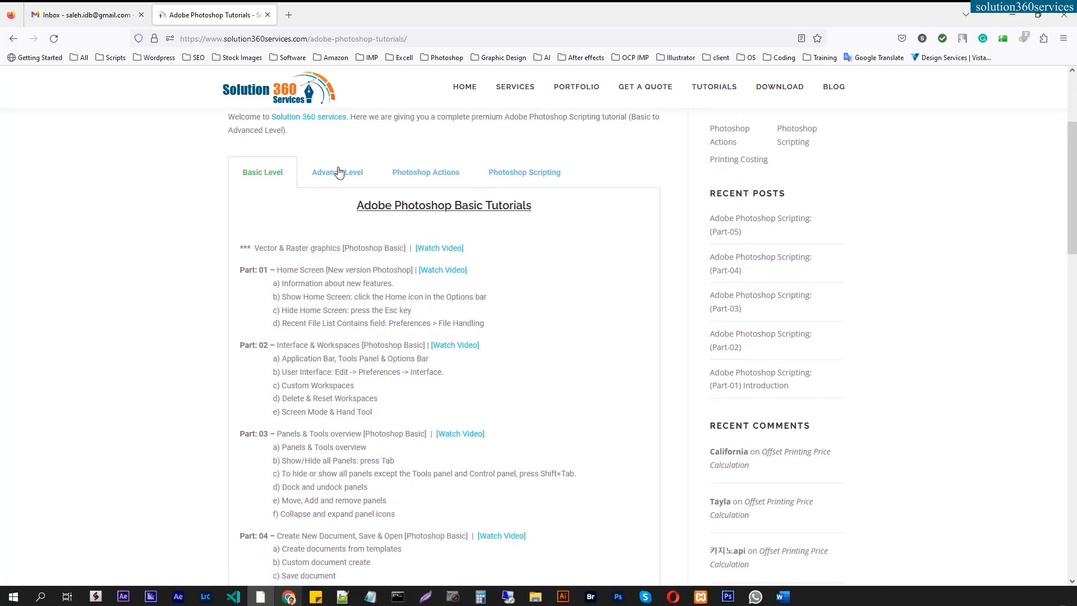
Look through the Photoshop Actions and Photoshop Scripting lists, and return to the Part 15 Text Tools entry under Basic Level.
{"action": "left_click", "coordinate": [437, 177]}
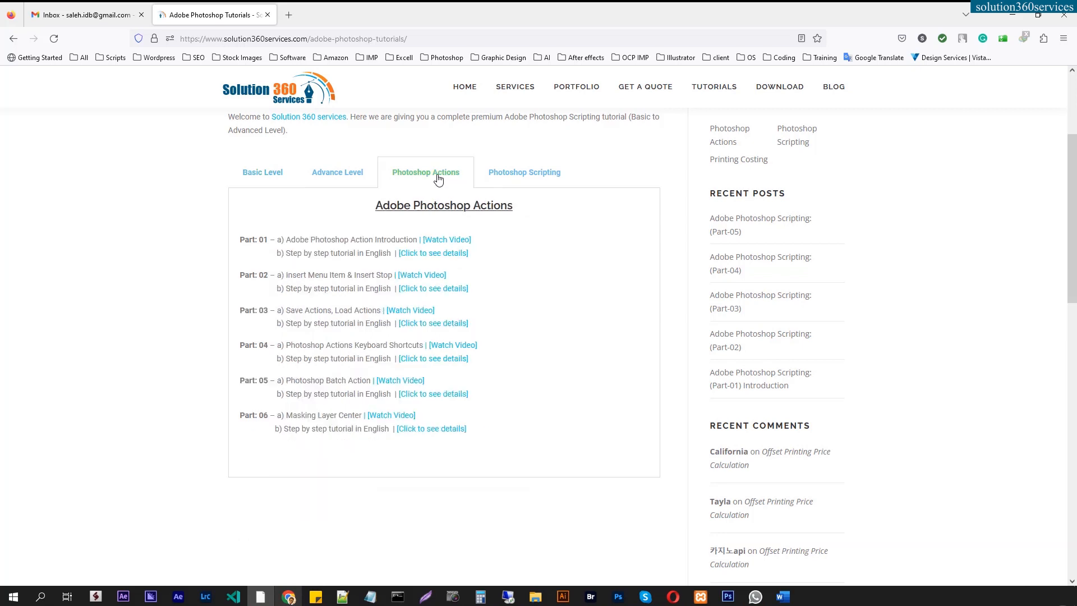
{"action": "left_click", "coordinate": [520, 178]}
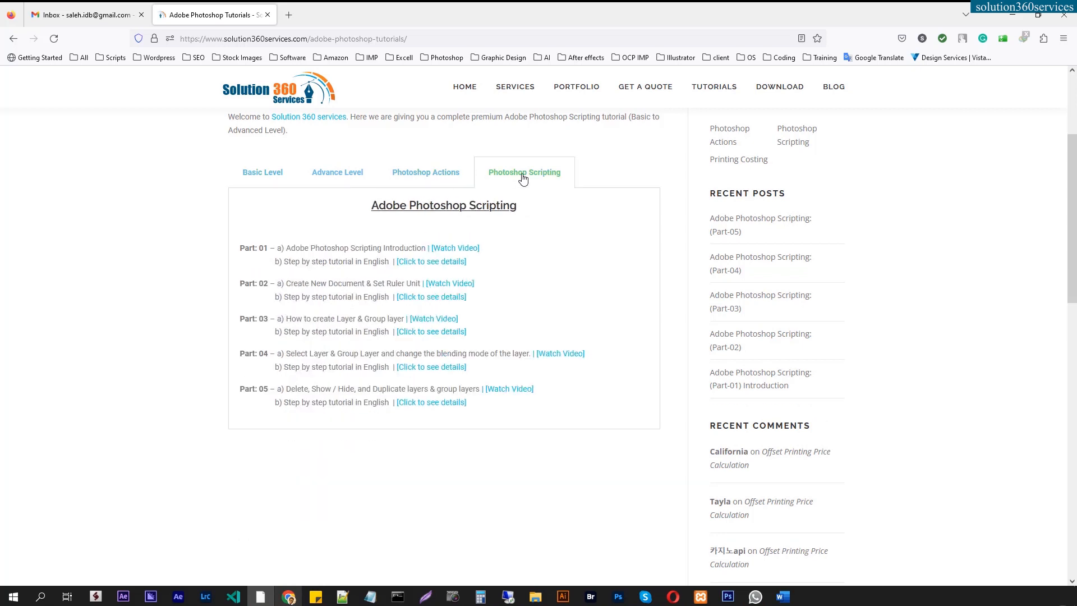
{"action": "left_click", "coordinate": [267, 177]}
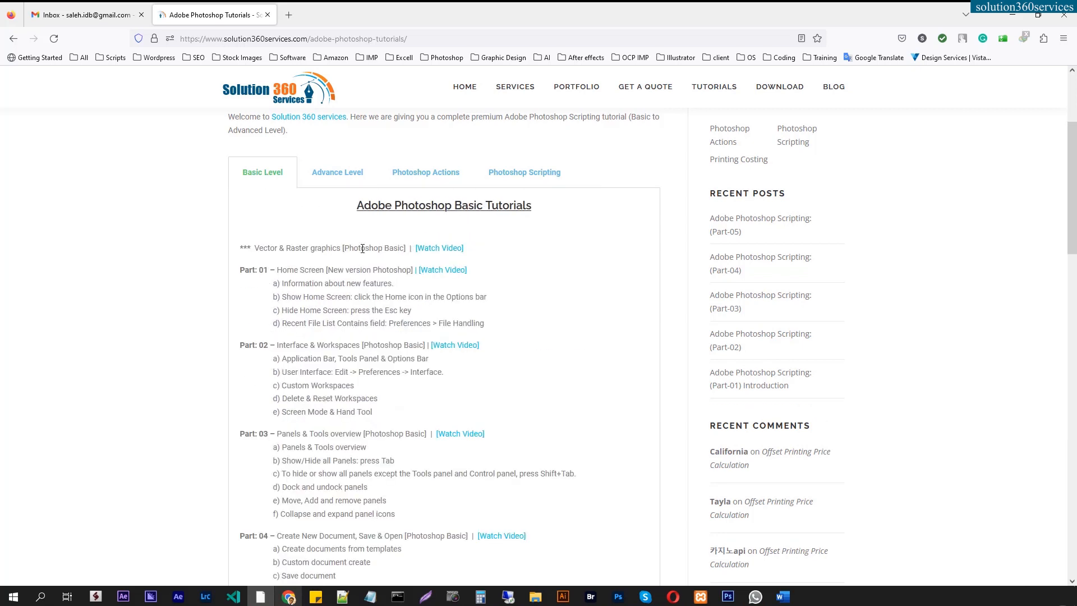
{"action": "scroll", "coordinate": [362, 248], "scroll_direction": "down", "scroll_amount": 20}
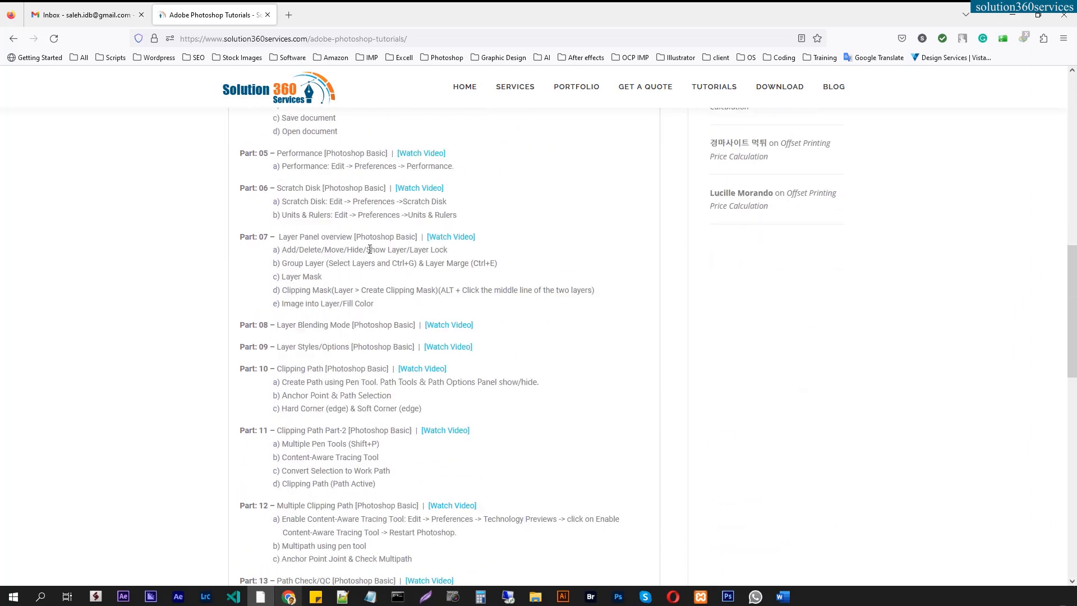
{"action": "scroll", "coordinate": [373, 248], "scroll_direction": "up", "scroll_amount": 5}
{"action": "scroll", "coordinate": [328, 421], "scroll_direction": "down", "scroll_amount": 7}
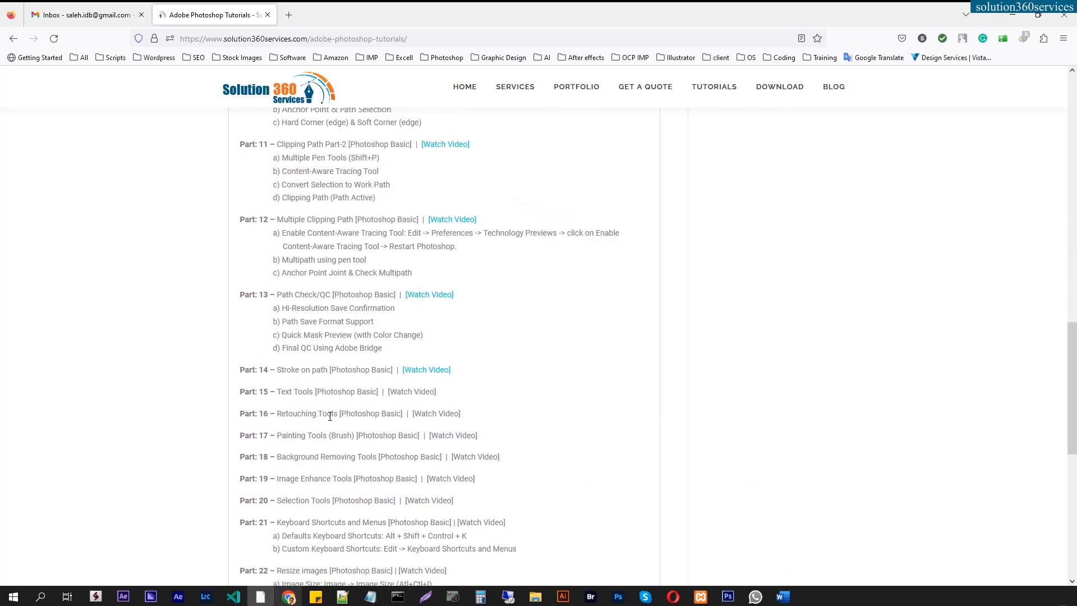
{"action": "scroll", "coordinate": [309, 275], "scroll_direction": "up", "scroll_amount": 1}
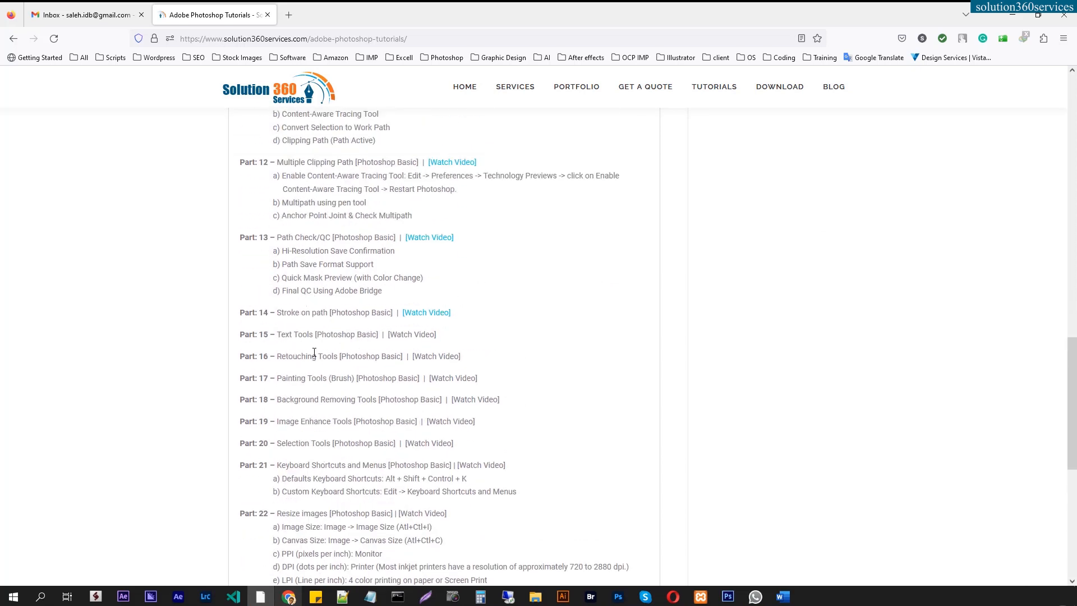
{"action": "left_click_drag", "start_coordinate": [280, 336], "coordinate": [327, 335]}
Switch to the Word document on the Text tool and read the "Create basic type" and "Edit type" instructions.
{"action": "left_click", "coordinate": [783, 597]}
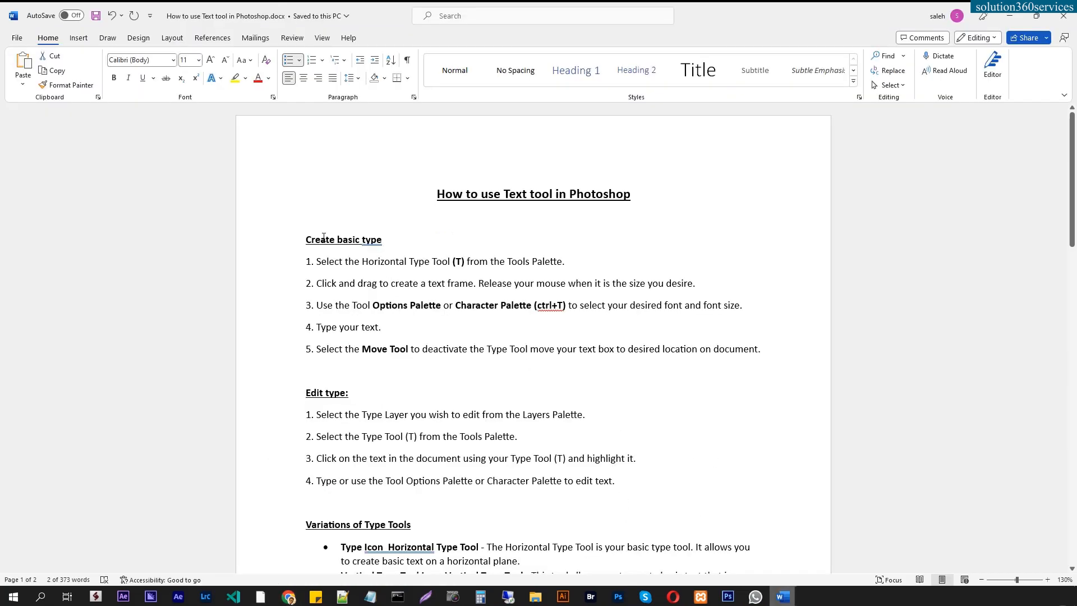
{"action": "left_click_drag", "start_coordinate": [328, 261], "coordinate": [412, 352]}
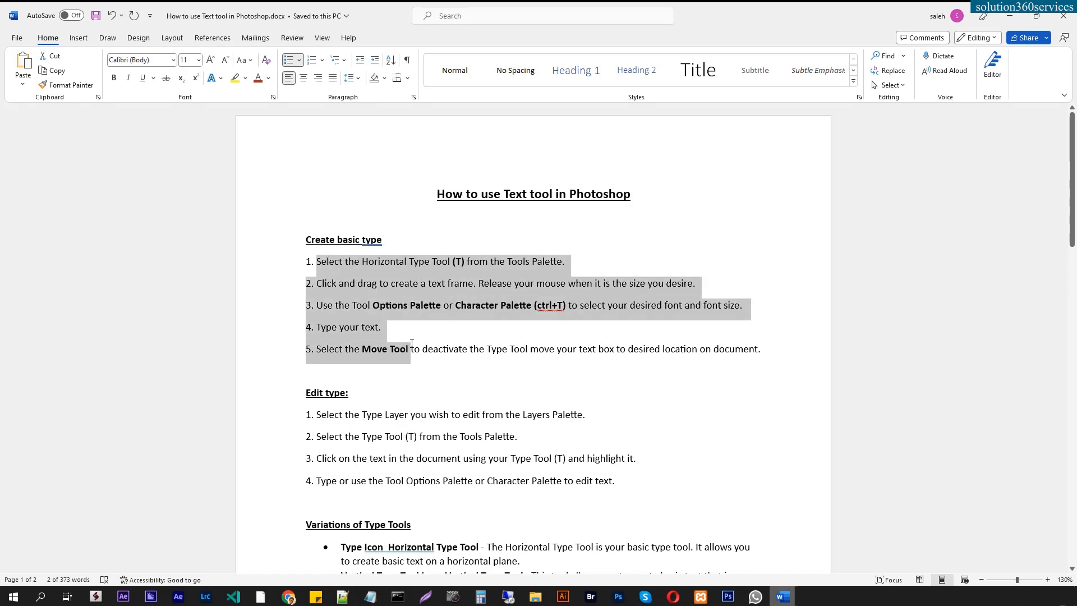
{"action": "left_click_drag", "start_coordinate": [384, 414], "coordinate": [408, 473]}
{"action": "left_click_drag", "start_coordinate": [372, 263], "coordinate": [431, 264]}
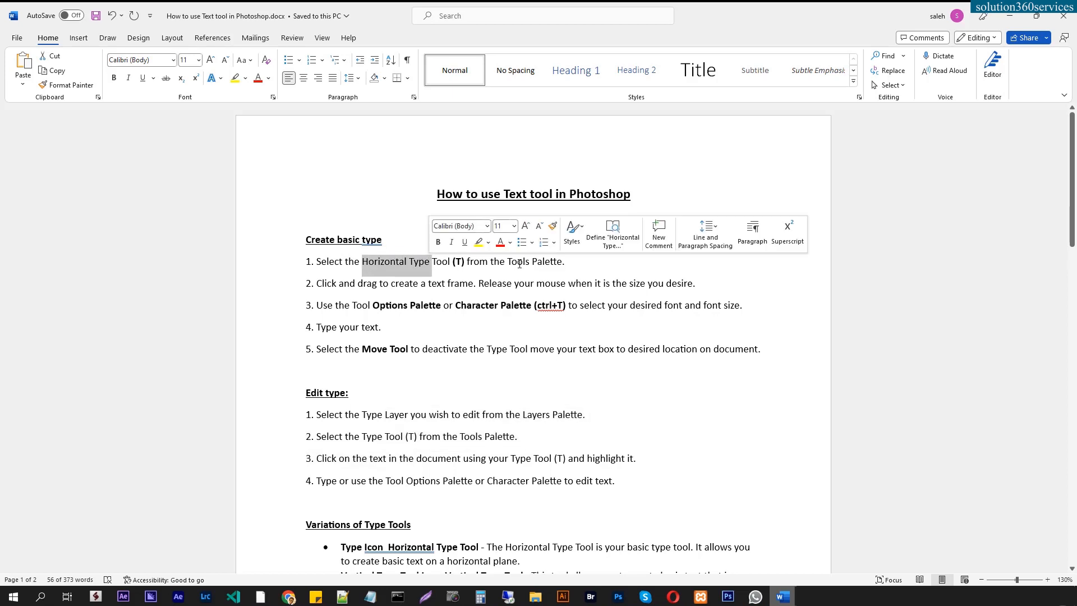
{"action": "left_click", "coordinate": [473, 262]}
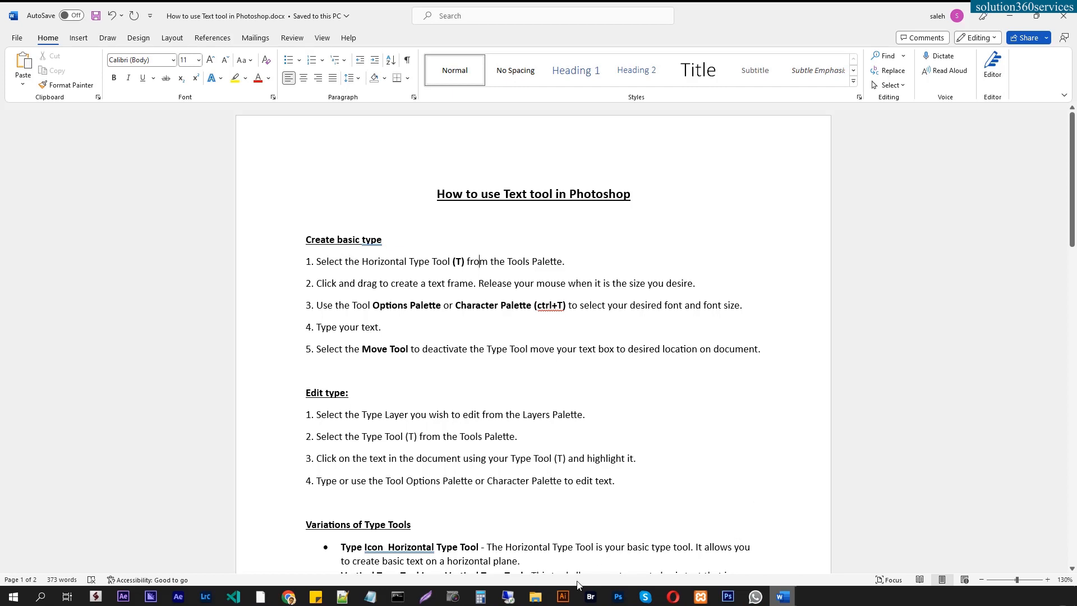
Switch to Photoshop, hide the Tools panel and show it again.
{"action": "left_click", "coordinate": [618, 596]}
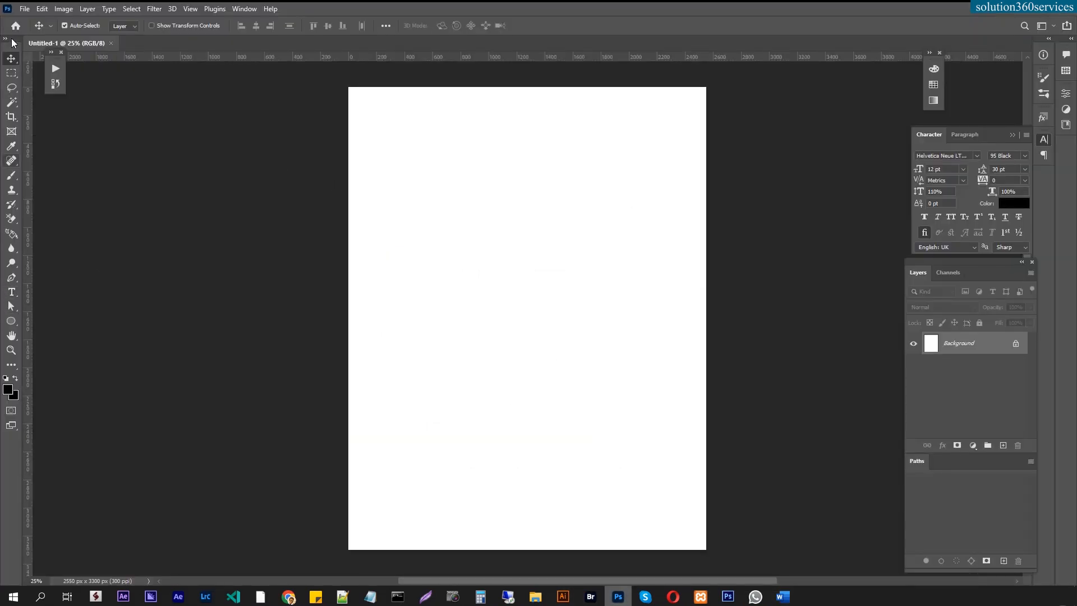
{"action": "left_click", "coordinate": [243, 8]}
{"action": "left_click", "coordinate": [245, 433]}
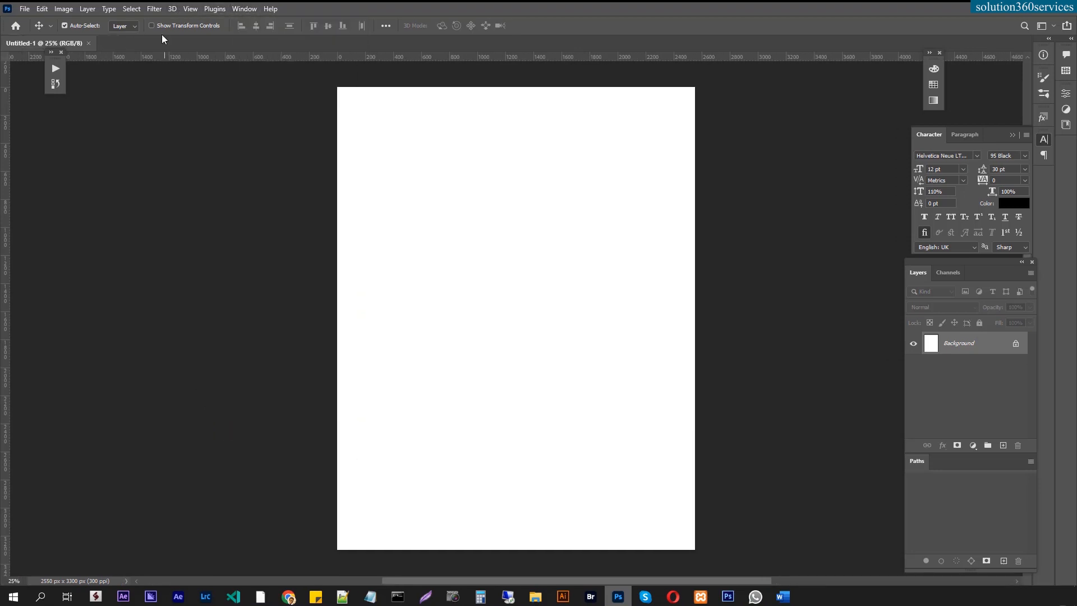
{"action": "left_click", "coordinate": [244, 8]}
{"action": "left_click", "coordinate": [302, 436]}
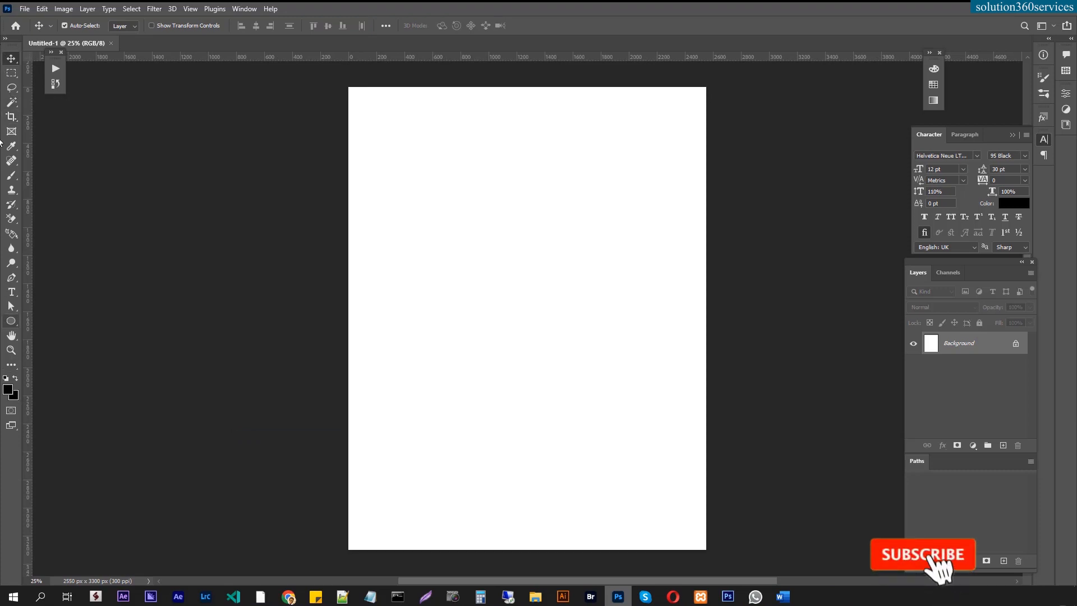
Switch back to the tutorials web page and review the Part 02 Interface & Workspaces topics and the rest of the basic list.
{"action": "left_click", "coordinate": [261, 596]}
{"action": "scroll", "coordinate": [336, 277], "scroll_direction": "up", "scroll_amount": 6}
{"action": "scroll", "coordinate": [335, 277], "scroll_direction": "up", "scroll_amount": 5}
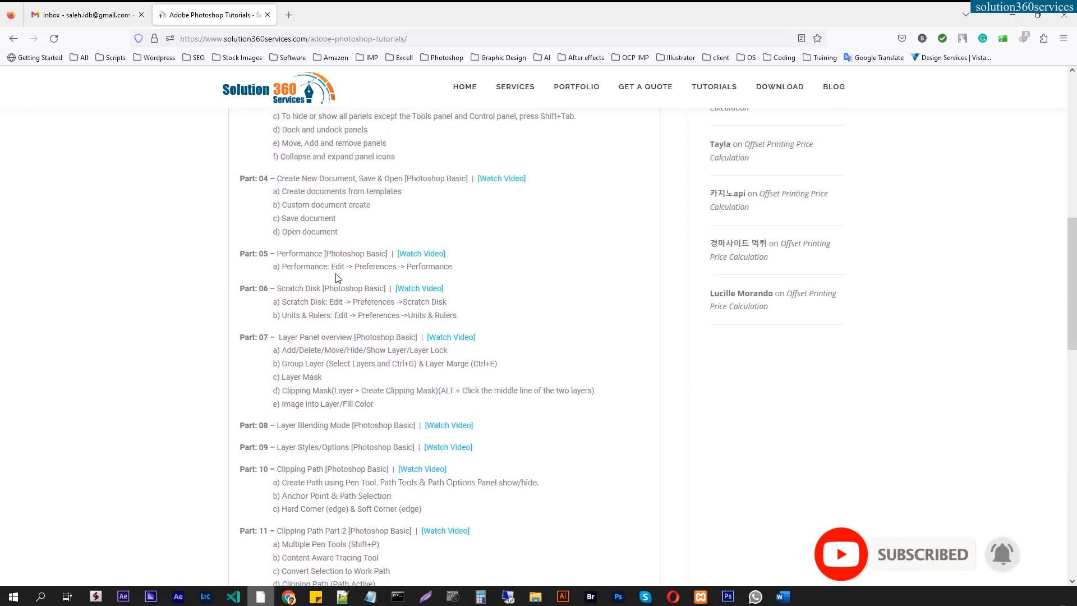
{"action": "scroll", "coordinate": [371, 237], "scroll_direction": "up", "scroll_amount": 3}
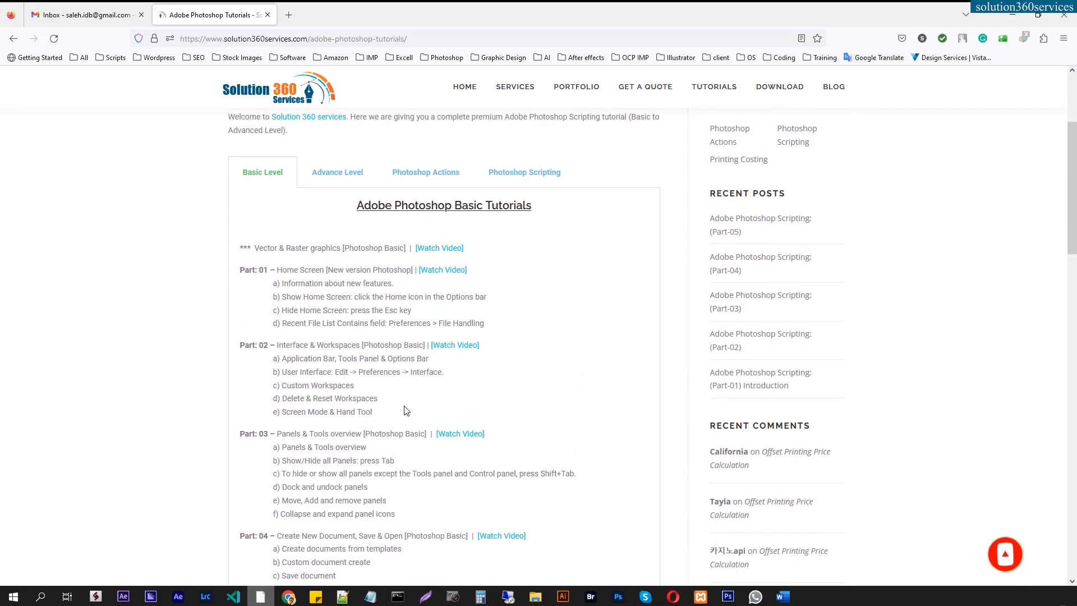
{"action": "left_click_drag", "start_coordinate": [322, 348], "coordinate": [337, 385]}
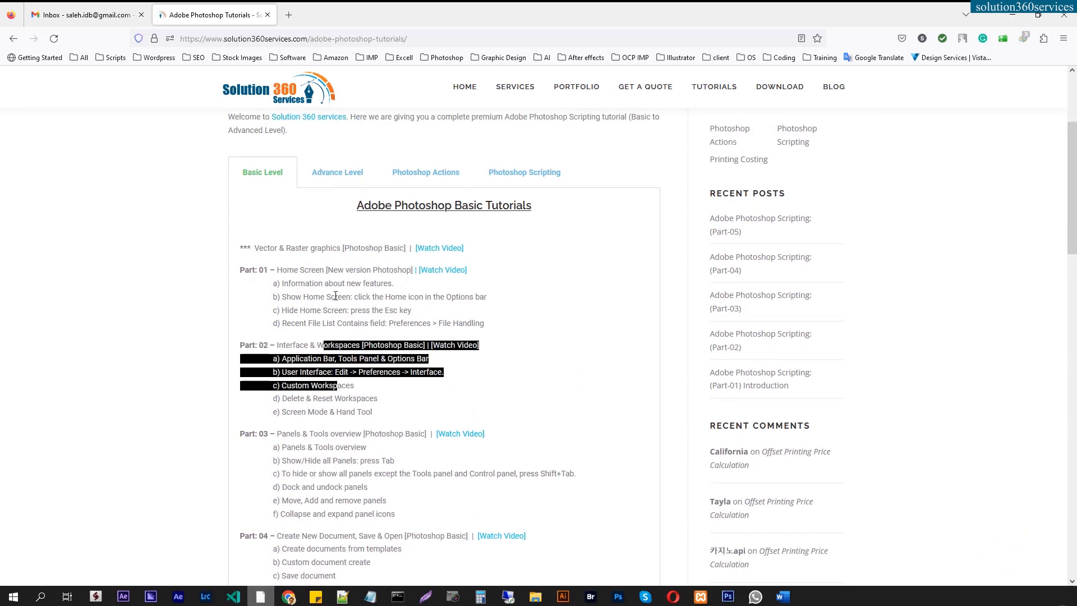
{"action": "scroll", "coordinate": [342, 331], "scroll_direction": "down", "scroll_amount": 20}
{"action": "scroll", "coordinate": [348, 343], "scroll_direction": "up", "scroll_amount": 5}
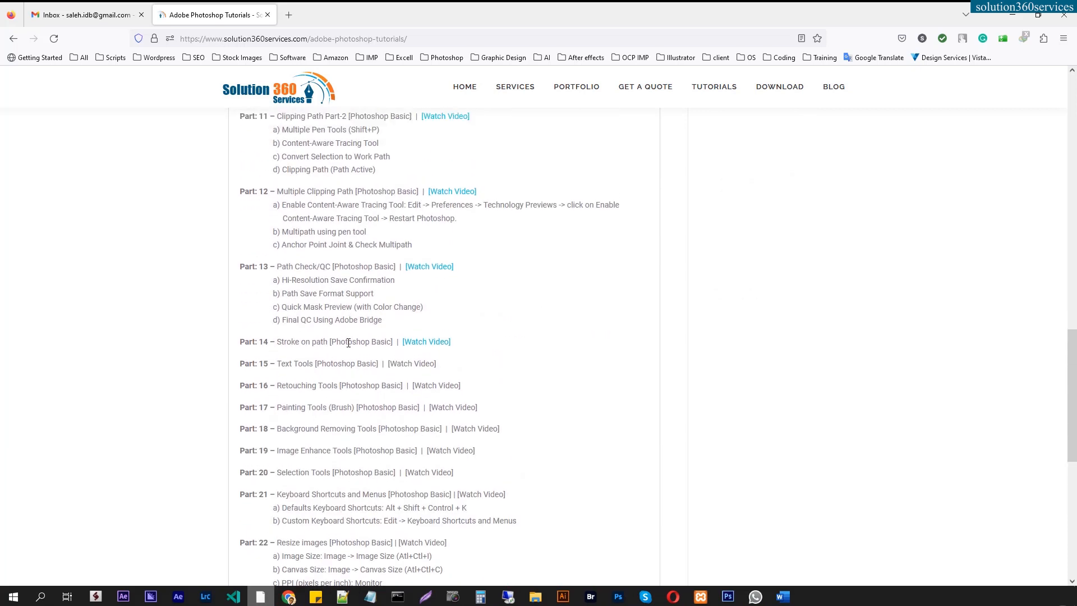
{"action": "scroll", "coordinate": [348, 342], "scroll_direction": "up", "scroll_amount": 4}
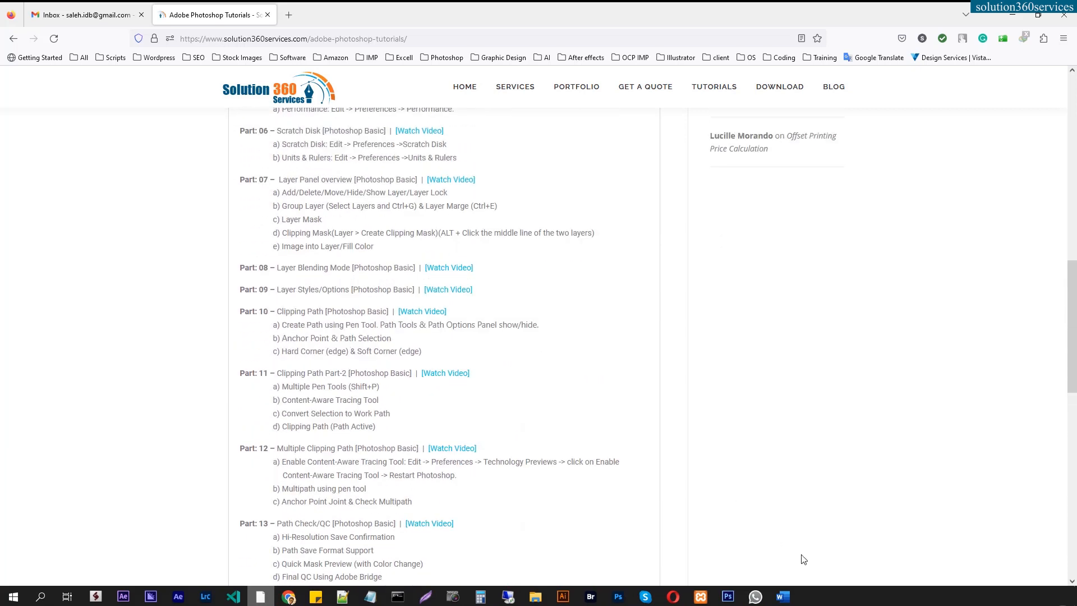
Switch to Photoshop and activate the Horizontal Type tool for the blank document.
{"action": "left_click", "coordinate": [617, 596]}
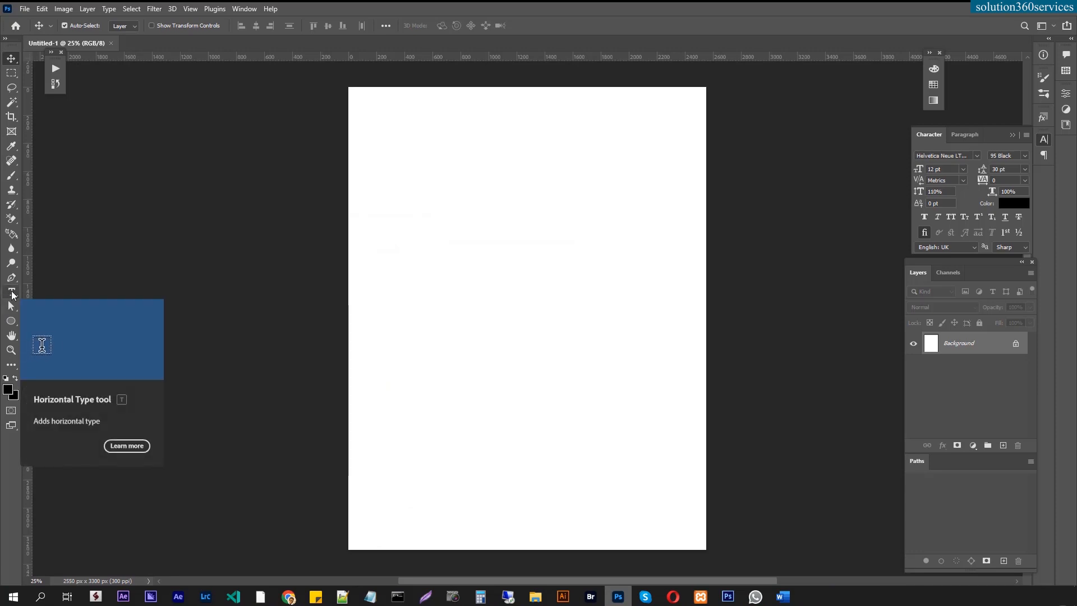
{"action": "left_click", "coordinate": [12, 293]}
{"action": "left_click", "coordinate": [12, 292]}
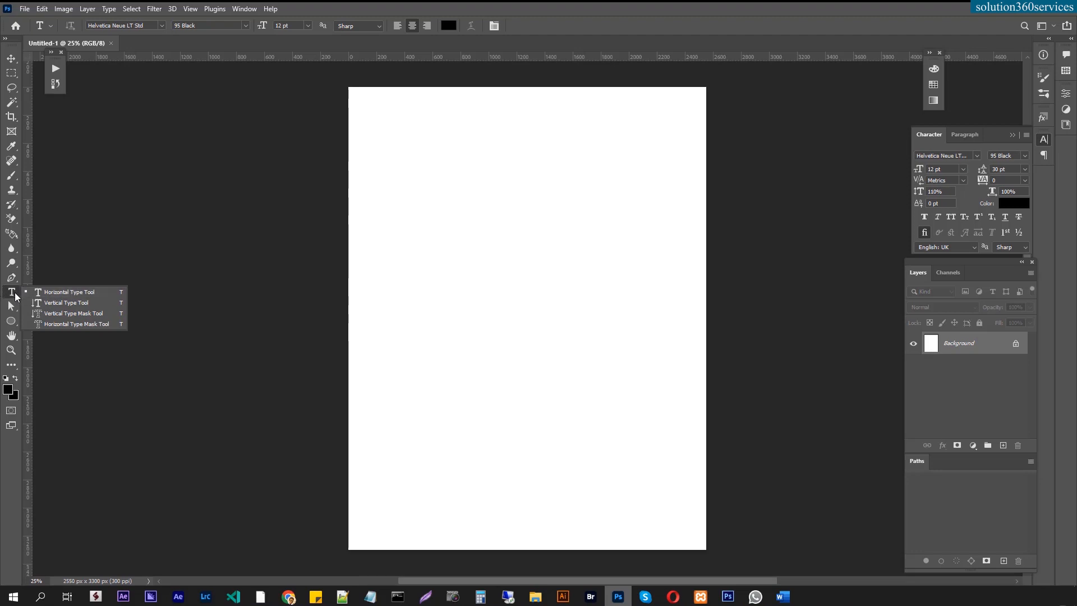
{"action": "left_click", "coordinate": [44, 291]}
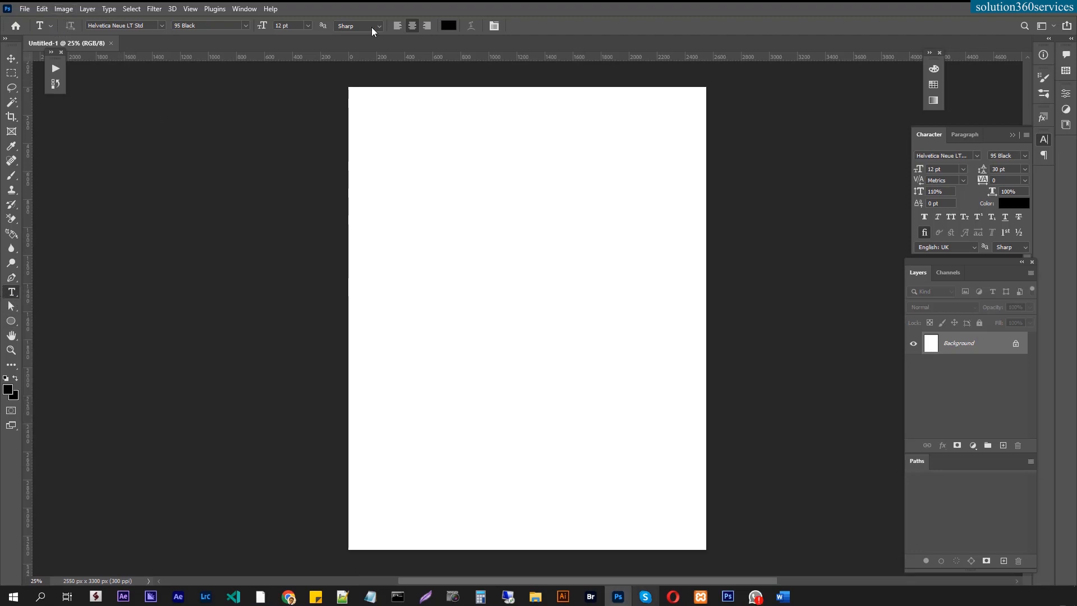
Hide the Options bar and show it again.
{"action": "left_click", "coordinate": [245, 8]}
{"action": "left_click", "coordinate": [276, 423]}
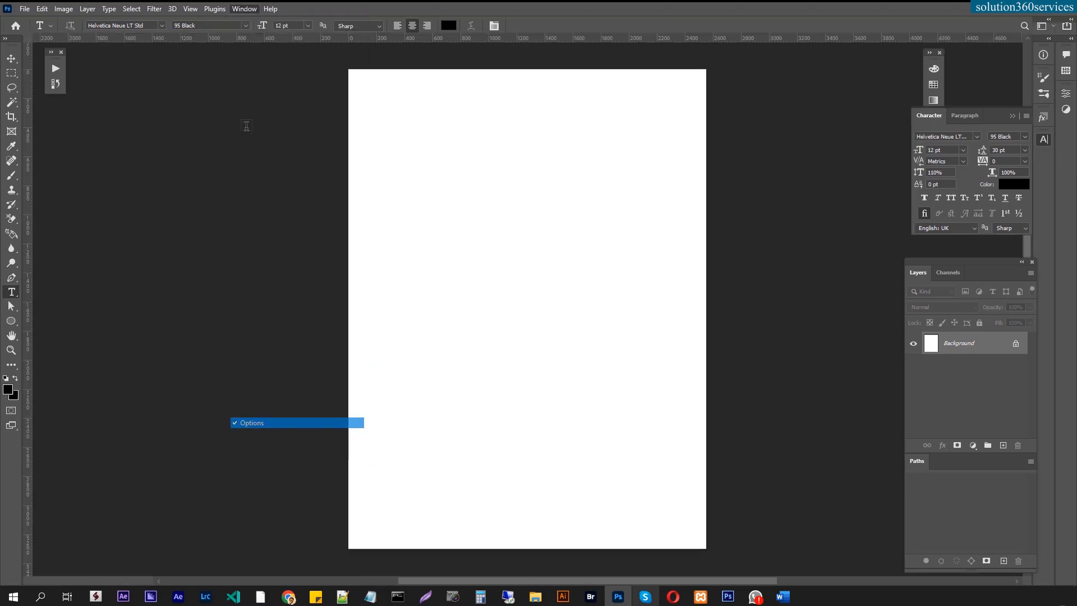
{"action": "left_click", "coordinate": [247, 9]}
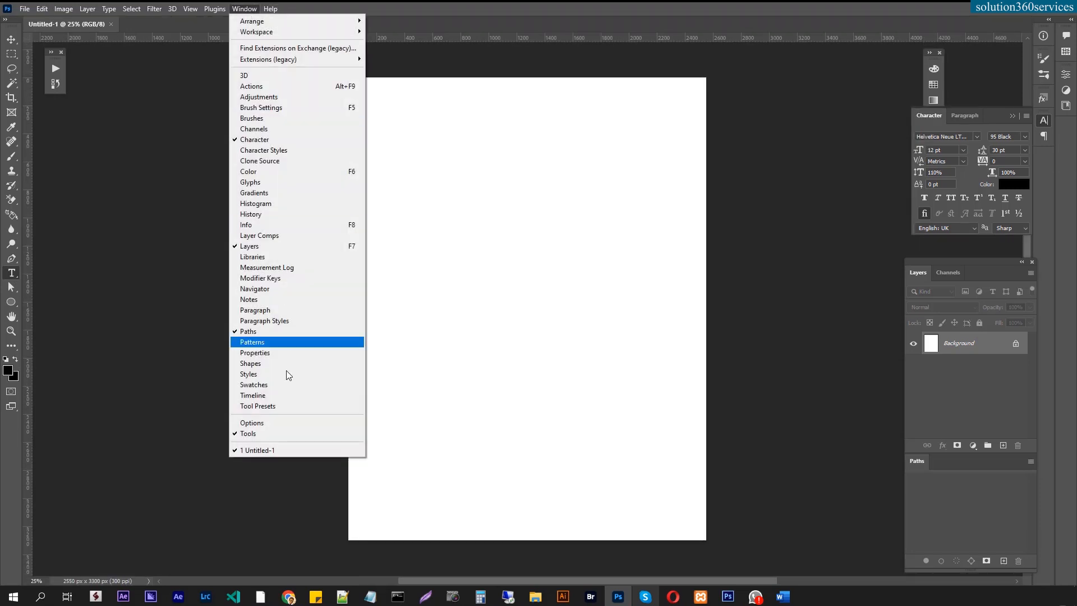
{"action": "left_click", "coordinate": [263, 423]}
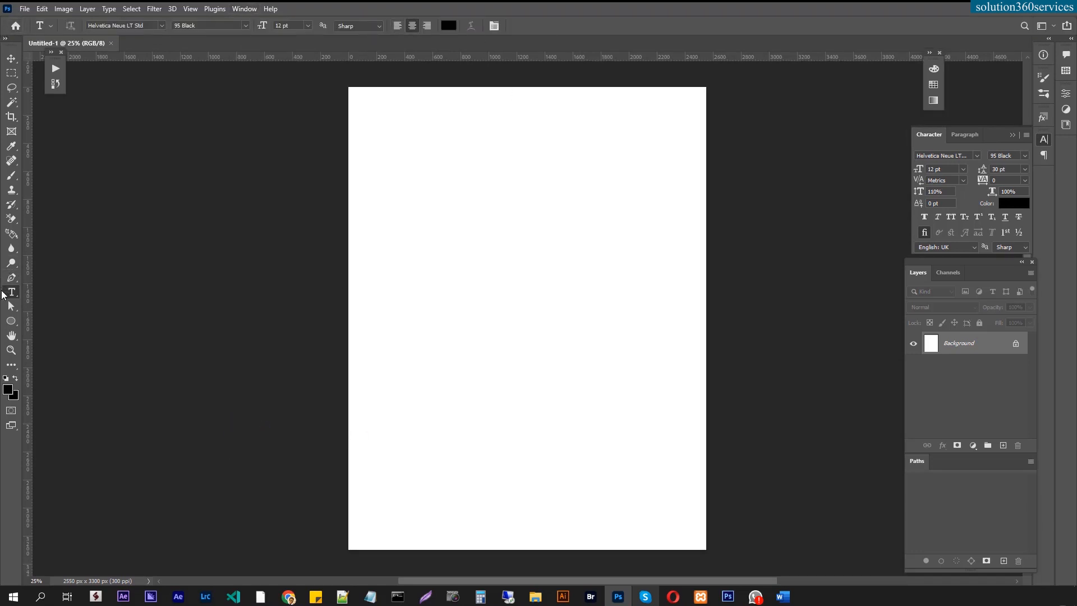
Draw a wide paragraph text frame on the upper part of the page and set the leading of all its placeholder text to Auto.
{"action": "left_click_drag", "start_coordinate": [380, 169], "coordinate": [643, 281]}
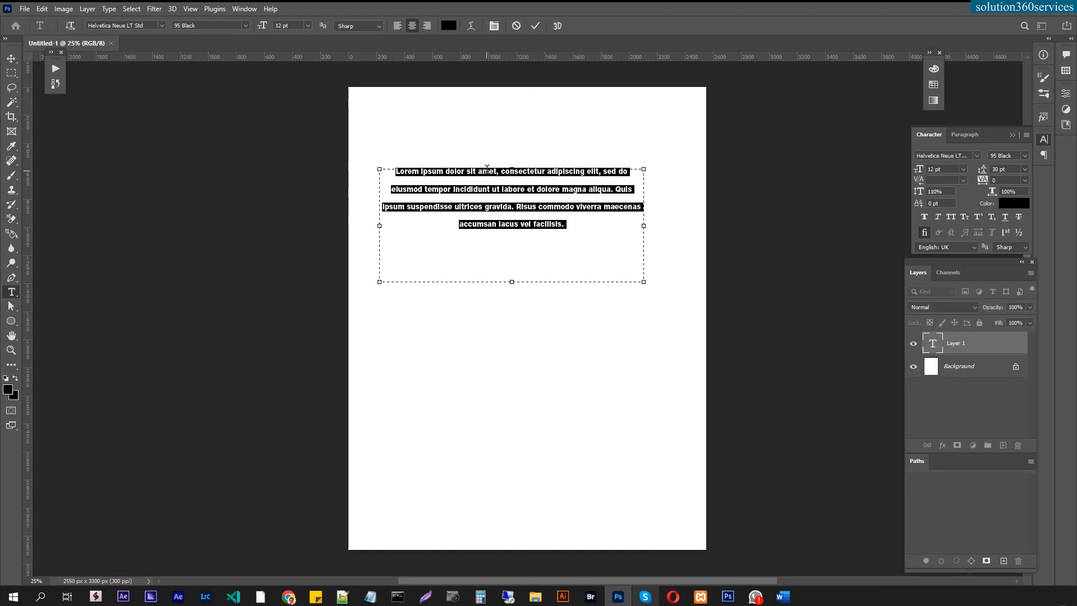
{"action": "left_click", "coordinate": [484, 173]}
{"action": "double_click", "coordinate": [484, 172]}
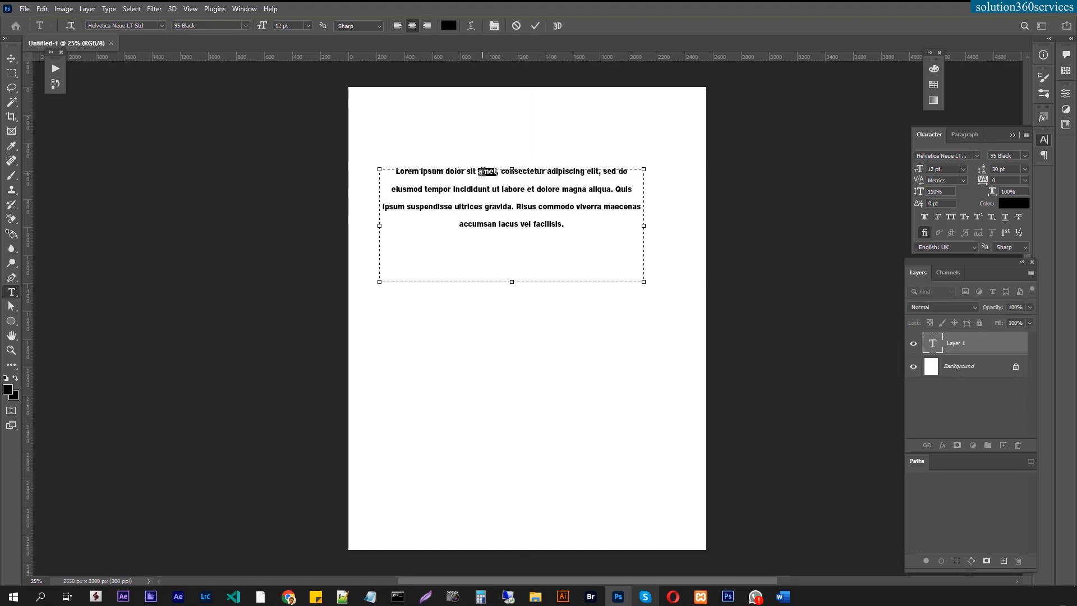
{"action": "left_click", "coordinate": [484, 172]}
{"action": "key", "text": "ctrl+a"}
{"action": "left_click", "coordinate": [1026, 172]}
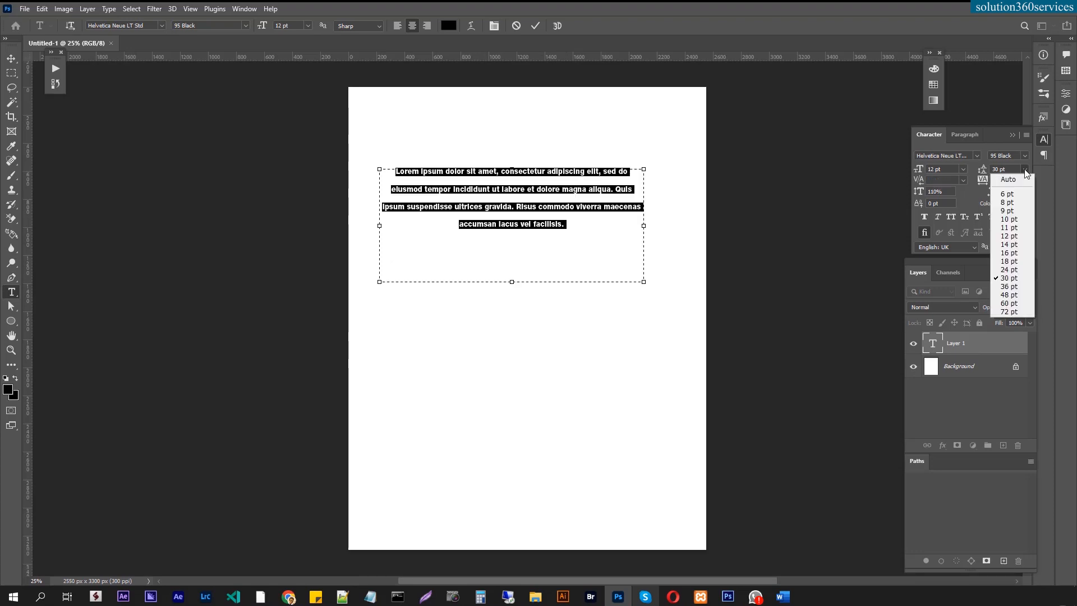
{"action": "left_click", "coordinate": [1004, 170]}
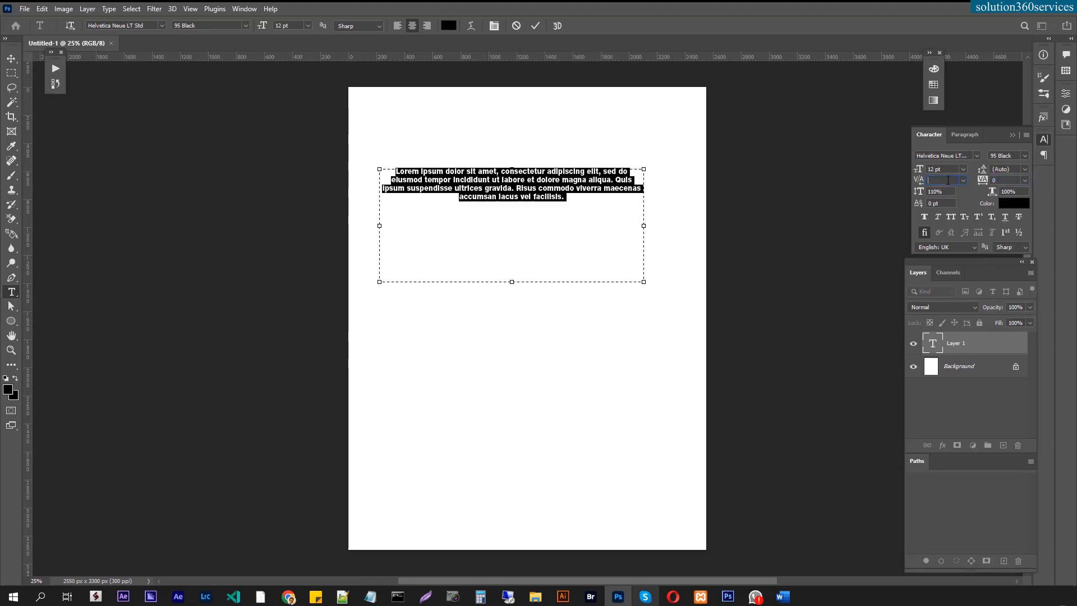
{"action": "key", "text": "Return"}
Reselect all the placeholder text in the frame, and narrow the selection to its second line.
{"action": "left_click", "coordinate": [472, 175]}
{"action": "key", "text": "ctrl+a"}
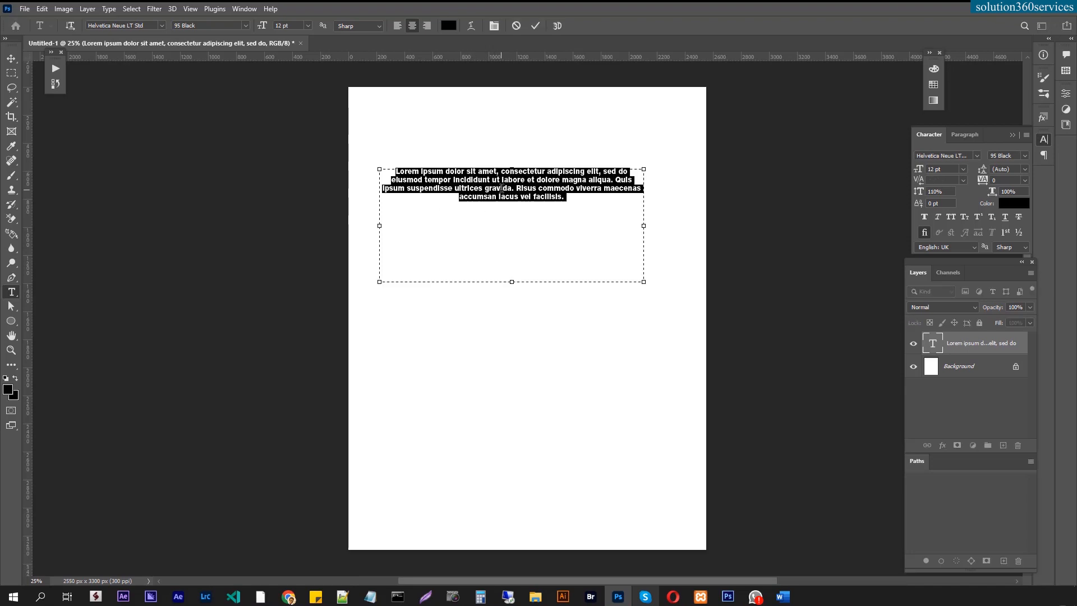
{"action": "left_click", "coordinate": [501, 188]}
{"action": "triple_click", "coordinate": [473, 180]}
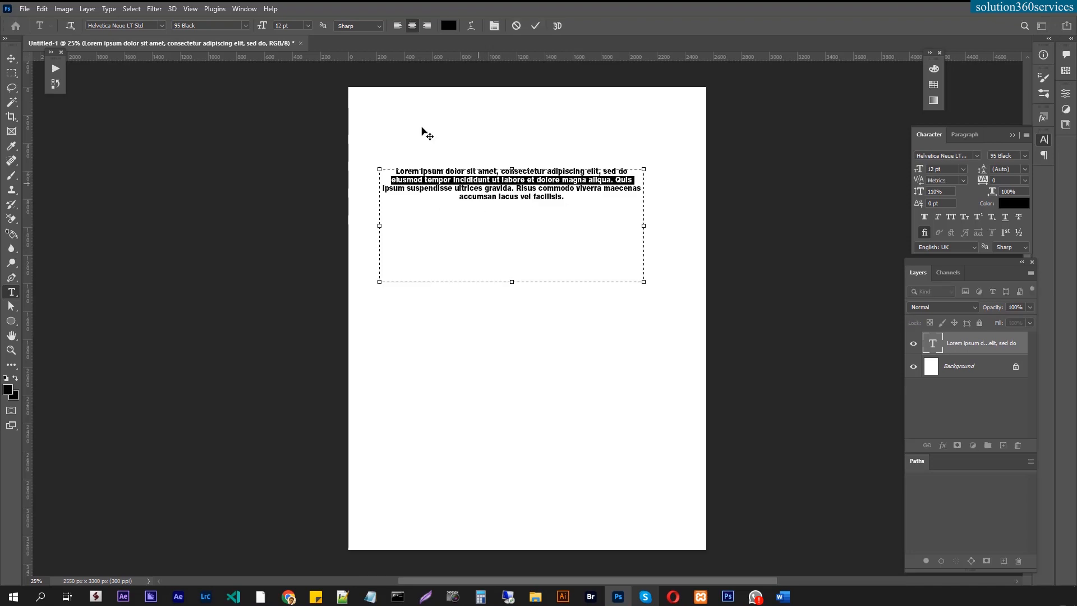
Switch to the Word instructions, highlight "Character Palette" in the third step of Create basic type, and return to Photoshop.
{"action": "triple_click", "coordinate": [464, 176]}
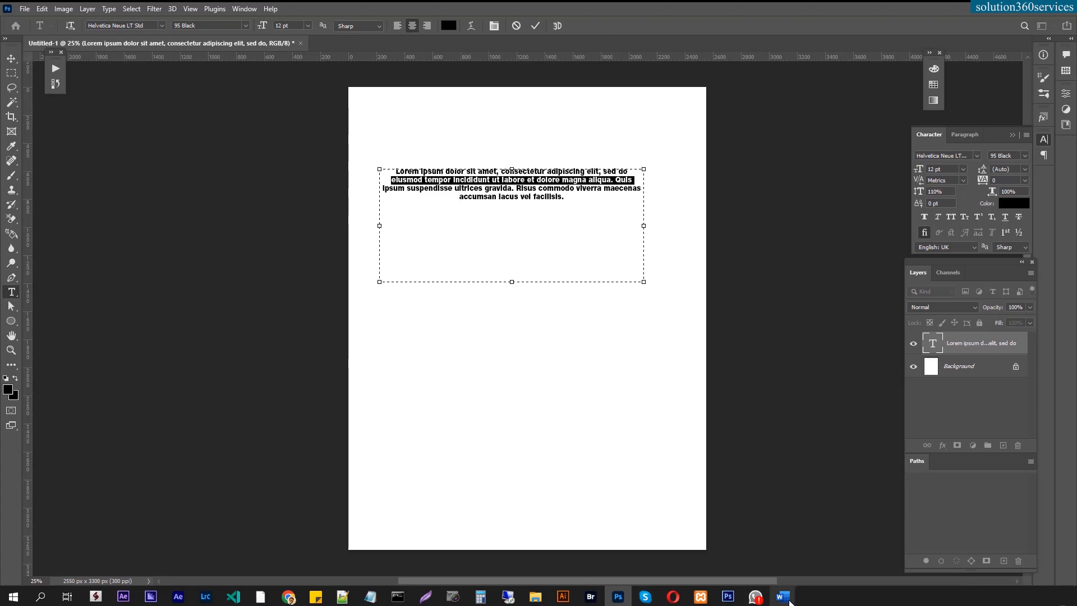
{"action": "left_click", "coordinate": [786, 601]}
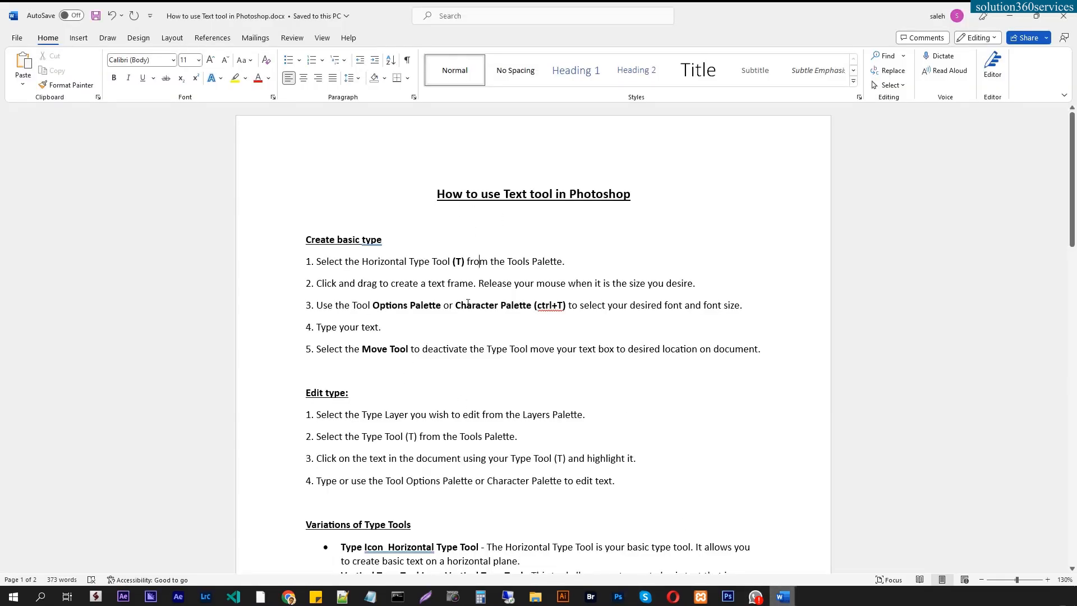
{"action": "left_click_drag", "start_coordinate": [353, 305], "coordinate": [532, 308]}
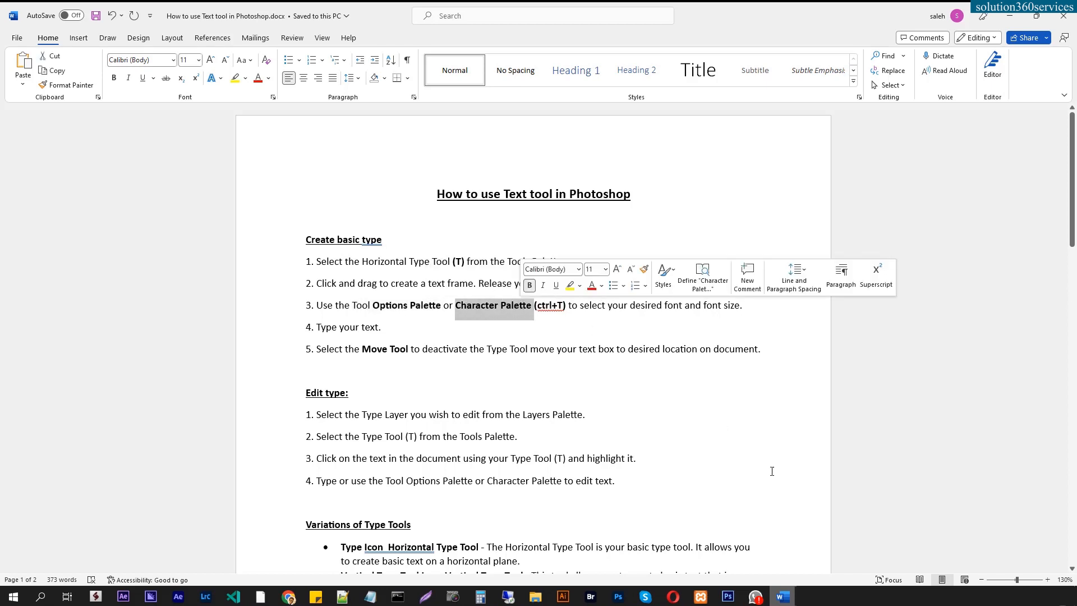
{"action": "left_click", "coordinate": [618, 596]}
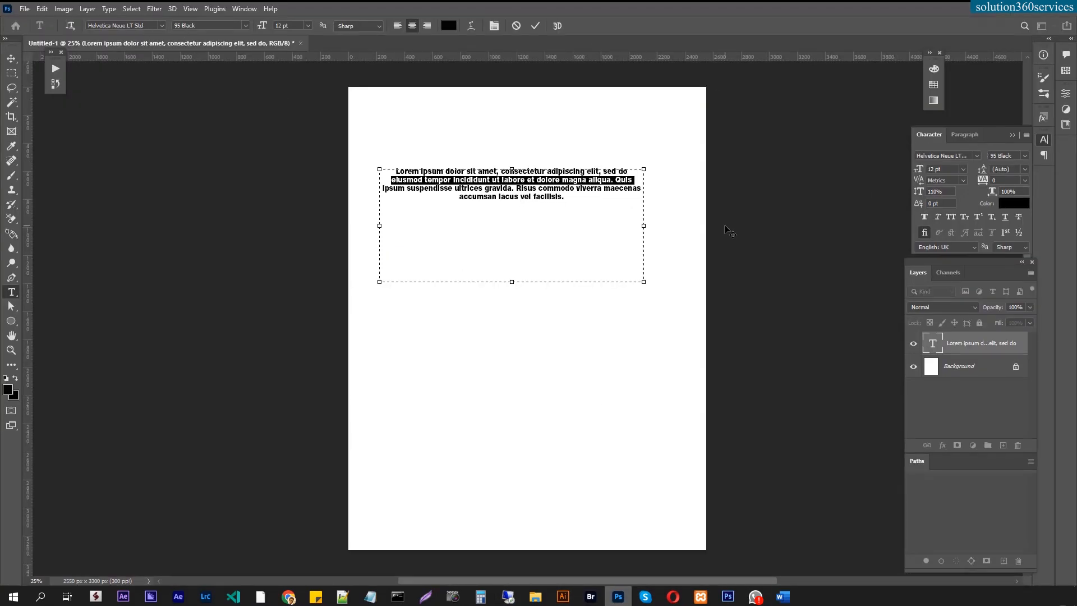
Hide and show the Character panel, and check its shortcut in the Word instructions before returning to Photoshop.
{"action": "key", "text": "ctrl+t"}
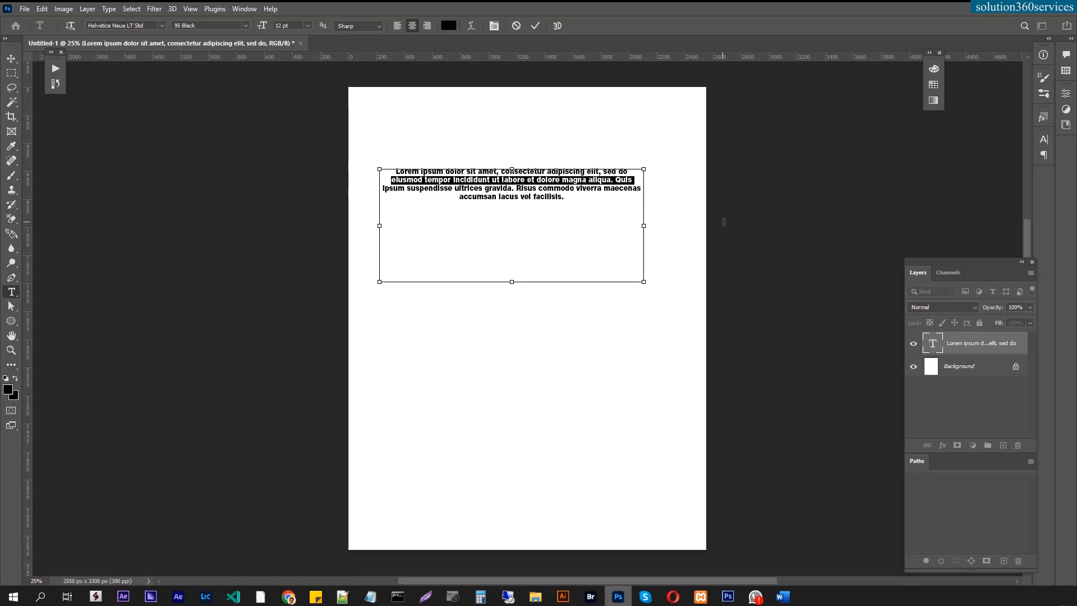
{"action": "key", "text": "ctrl+t"}
{"action": "key", "text": "ctrl+t"}
{"action": "key", "text": "ctrl+t"}
{"action": "key", "text": "alt+Tab"}
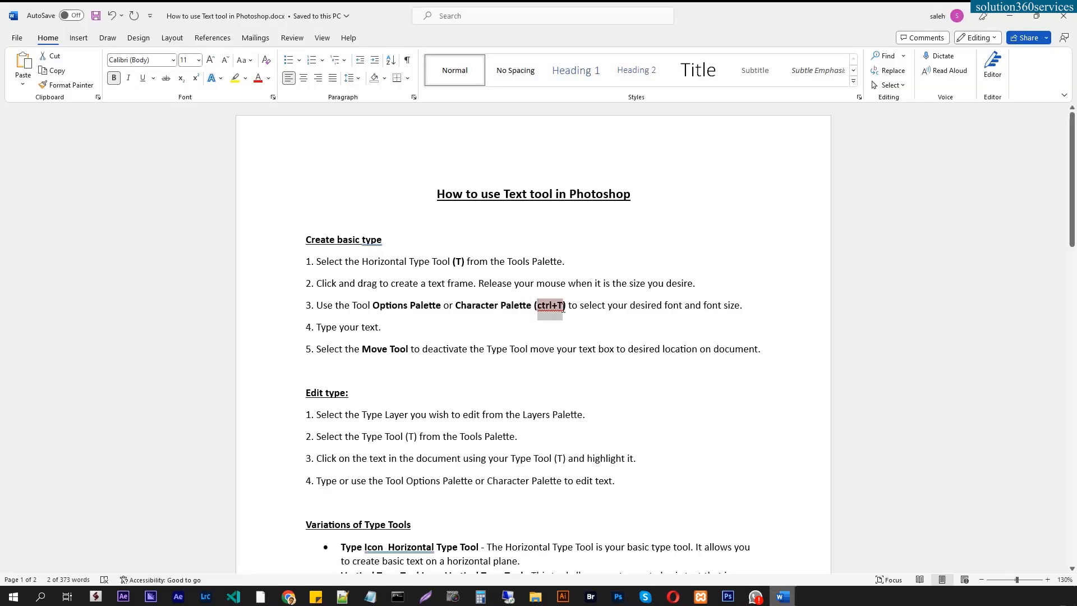
{"action": "key", "text": "alt+Tab"}
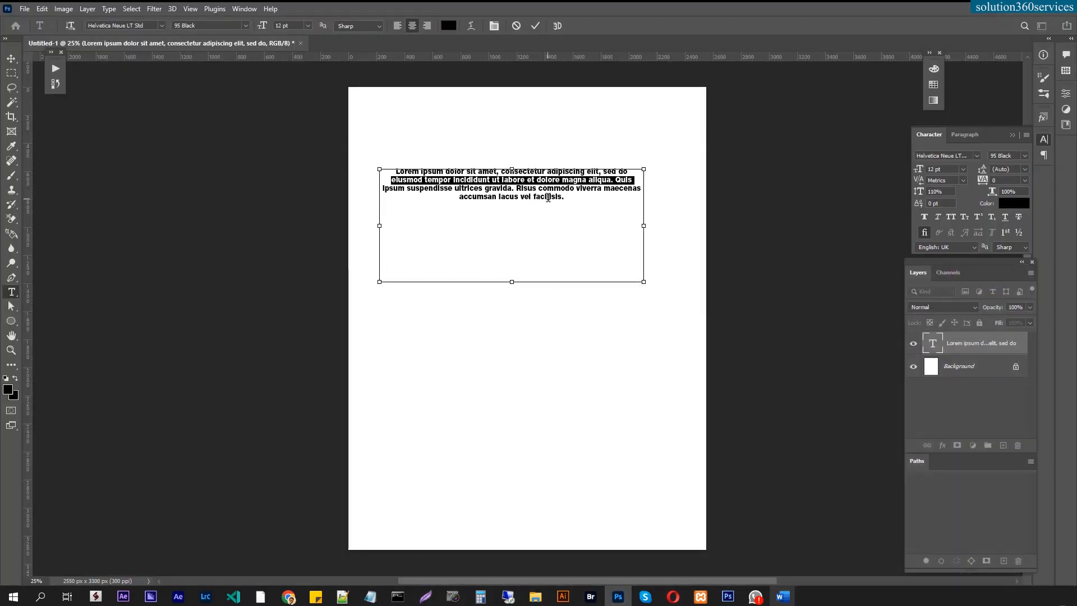
Select all the text in the frame and preview other font families on it, keeping Helvetica Neue LT Std.
{"action": "left_click", "coordinate": [496, 179]}
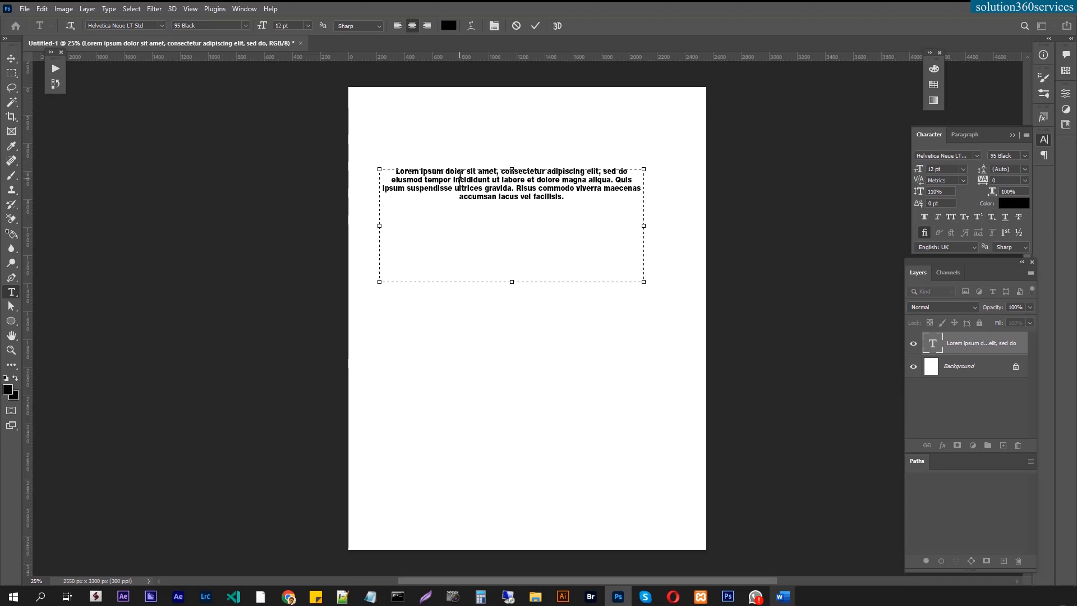
{"action": "key", "text": "ctrl+a"}
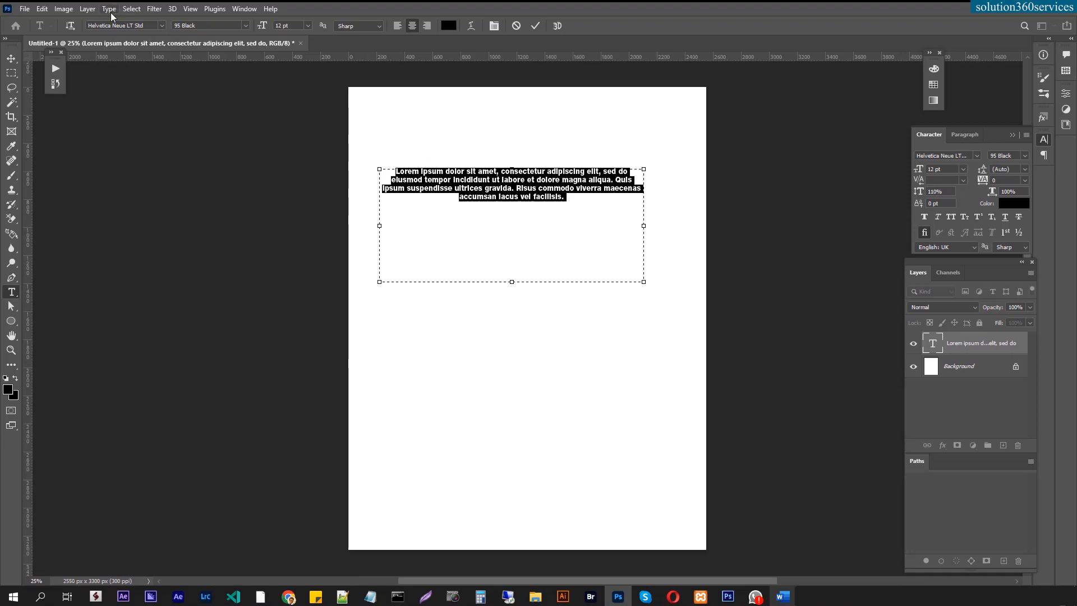
{"action": "left_click", "coordinate": [128, 26]}
{"action": "left_click", "coordinate": [164, 25]}
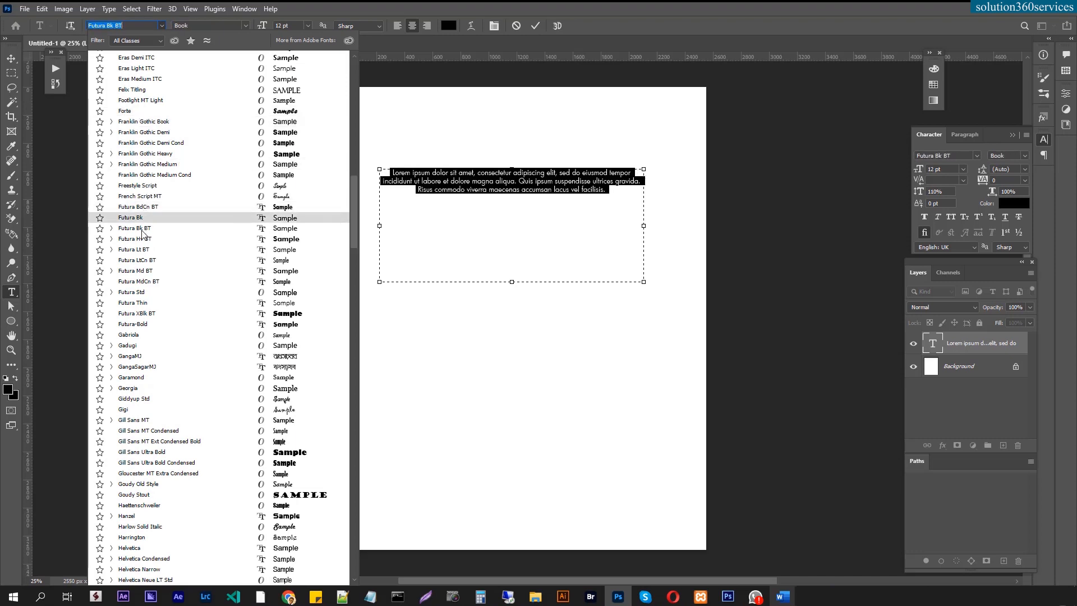
{"action": "left_click", "coordinate": [973, 151]}
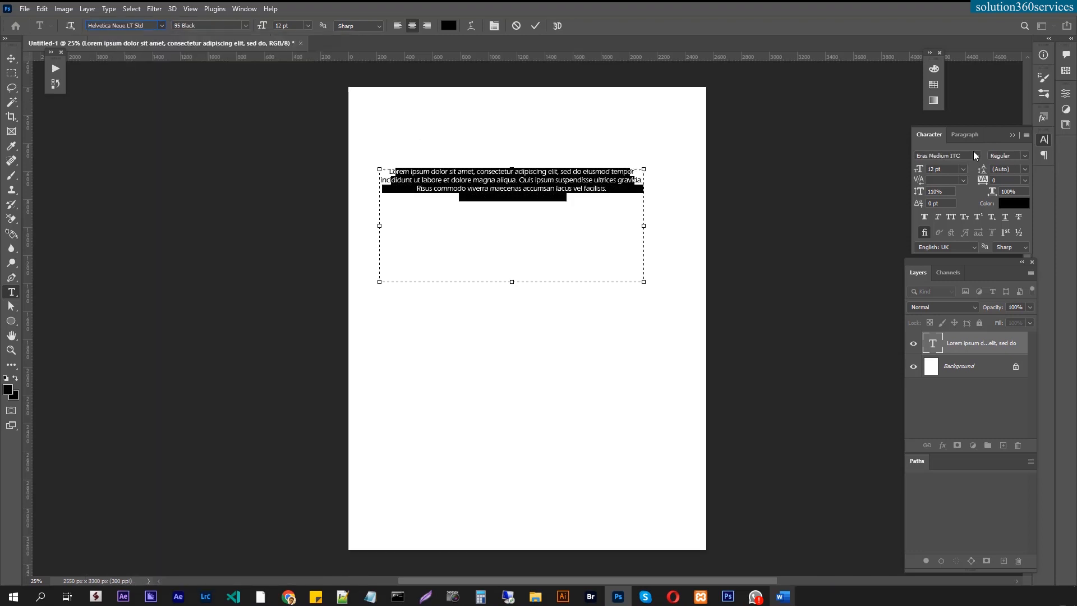
{"action": "left_click", "coordinate": [975, 156]}
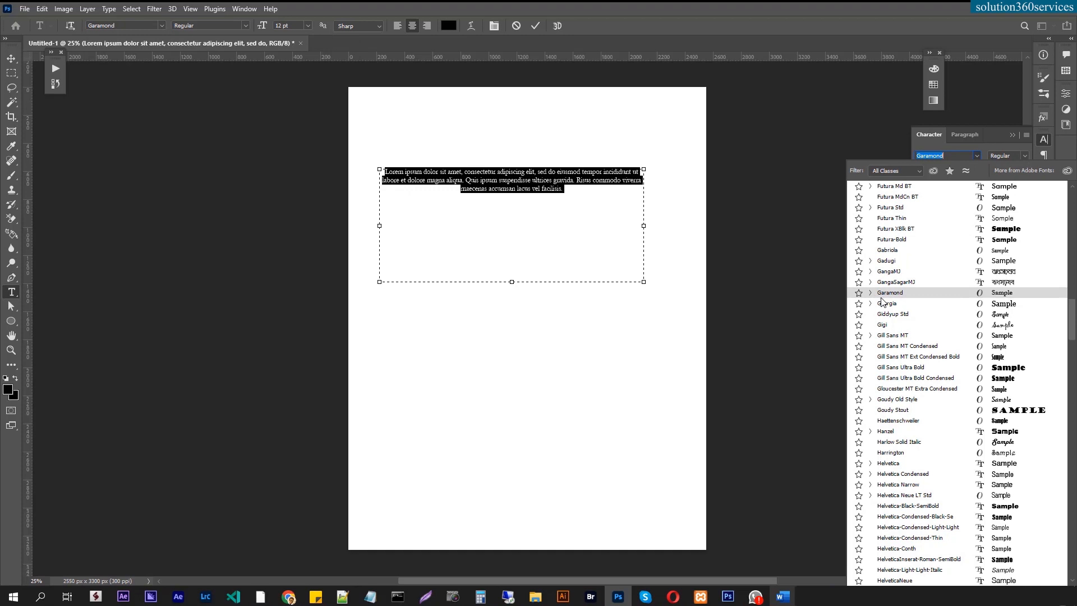
{"action": "left_click", "coordinate": [154, 24]}
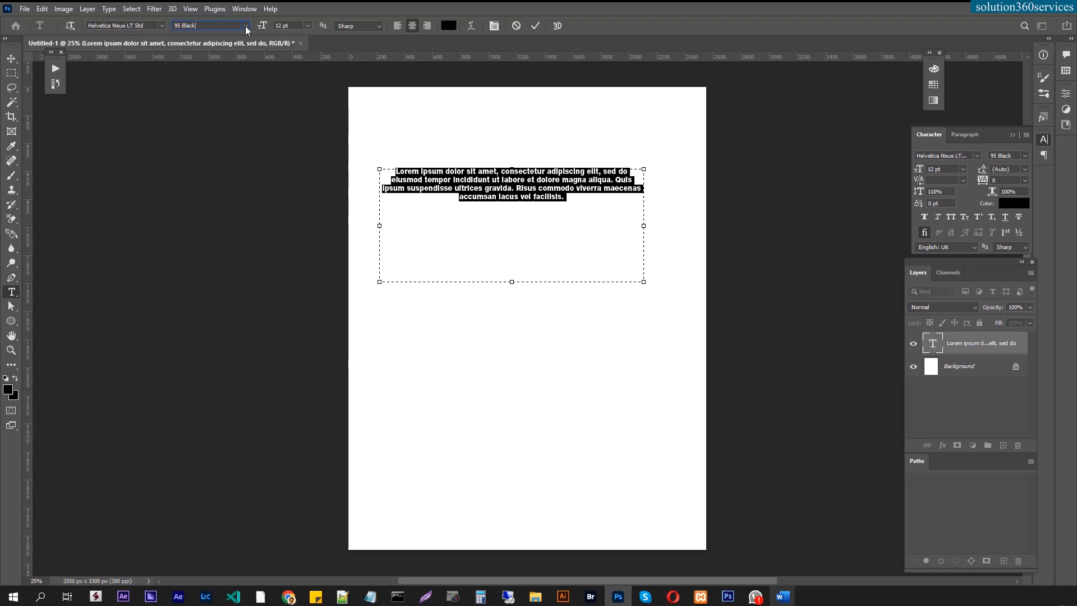
Try the font styles 37 Thin Condensed, 35 Thin and 65 Medium on all the placeholder text.
{"action": "left_click", "coordinate": [248, 25]}
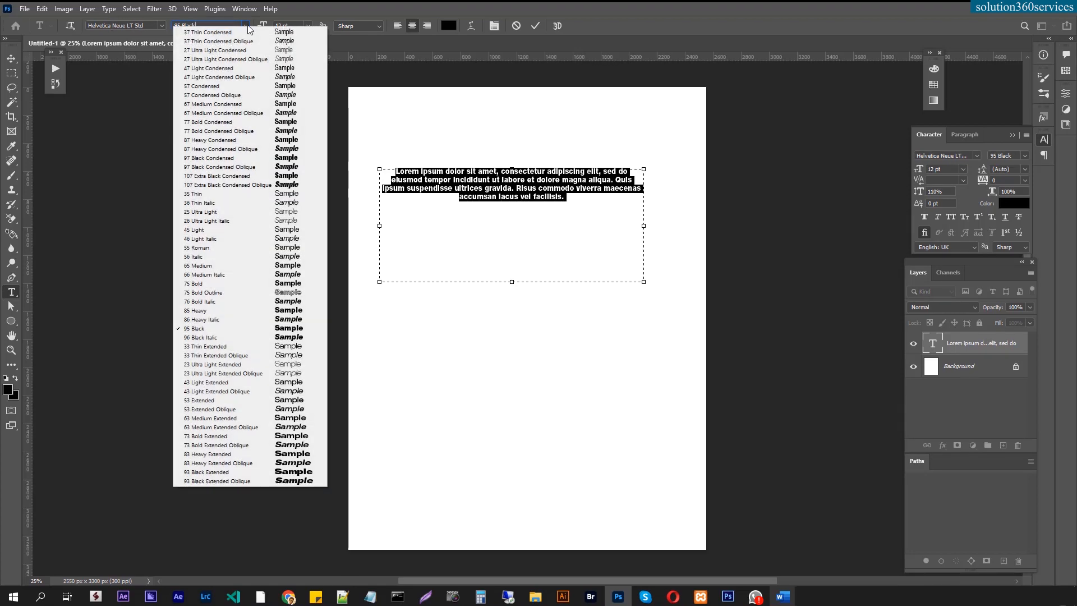
{"action": "left_click", "coordinate": [210, 34]}
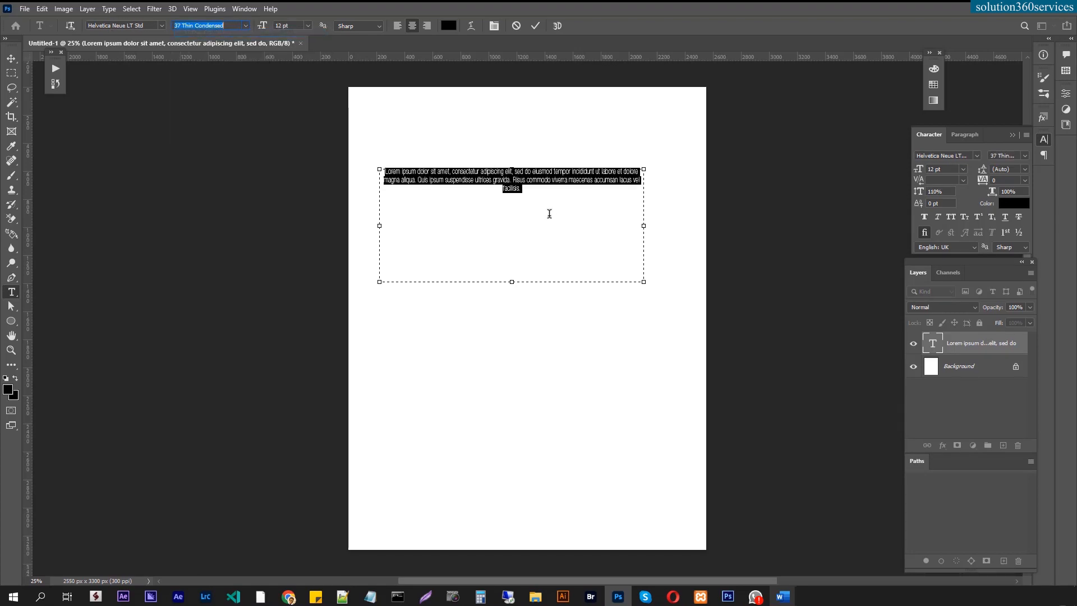
{"action": "left_click", "coordinate": [245, 25]}
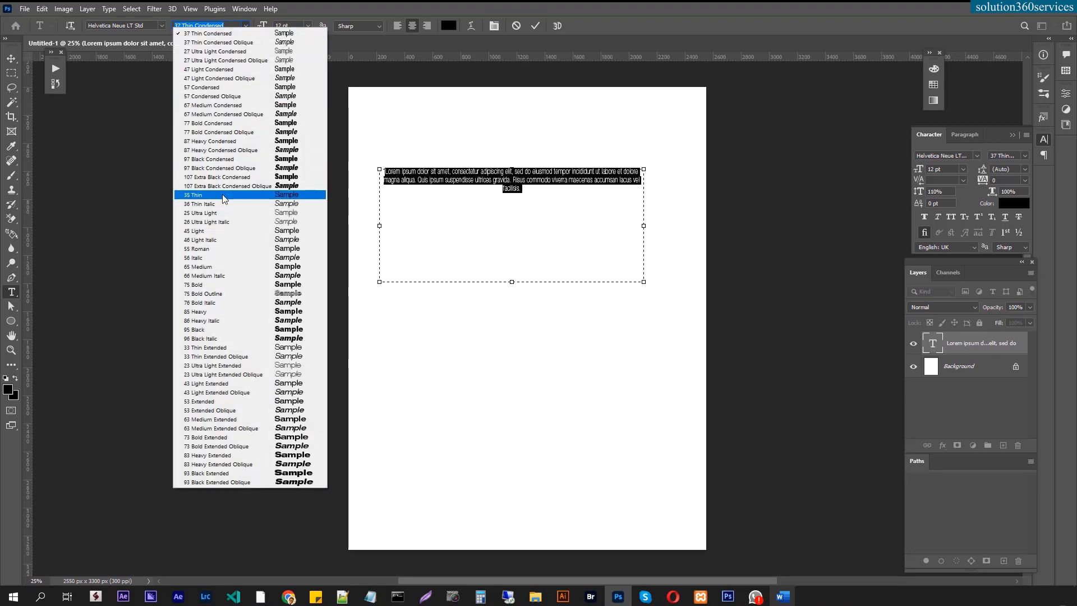
{"action": "left_click", "coordinate": [220, 195]}
{"action": "left_click", "coordinate": [247, 25]}
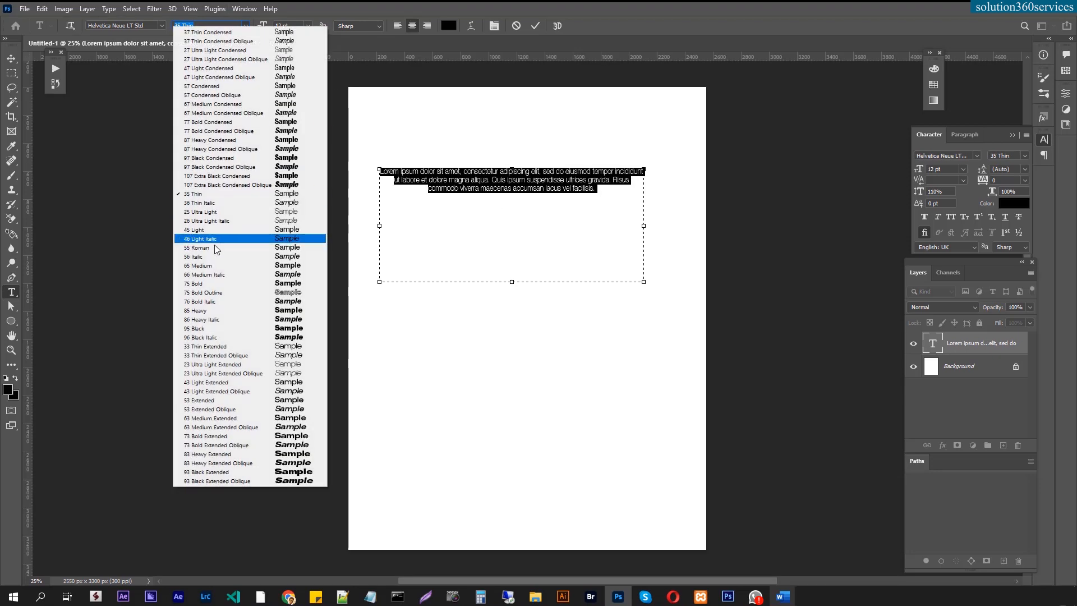
{"action": "left_click", "coordinate": [208, 266]}
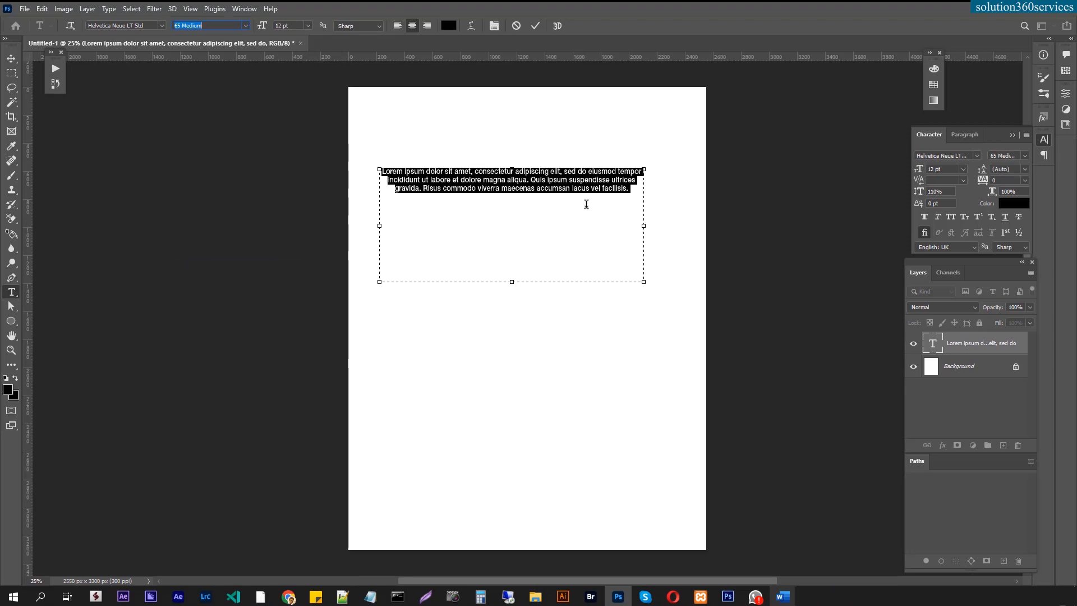
Try the 66 Medium Italic style on the selected text, and change it to 35 Thin.
{"action": "left_click", "coordinate": [246, 25]}
{"action": "left_click", "coordinate": [205, 274]}
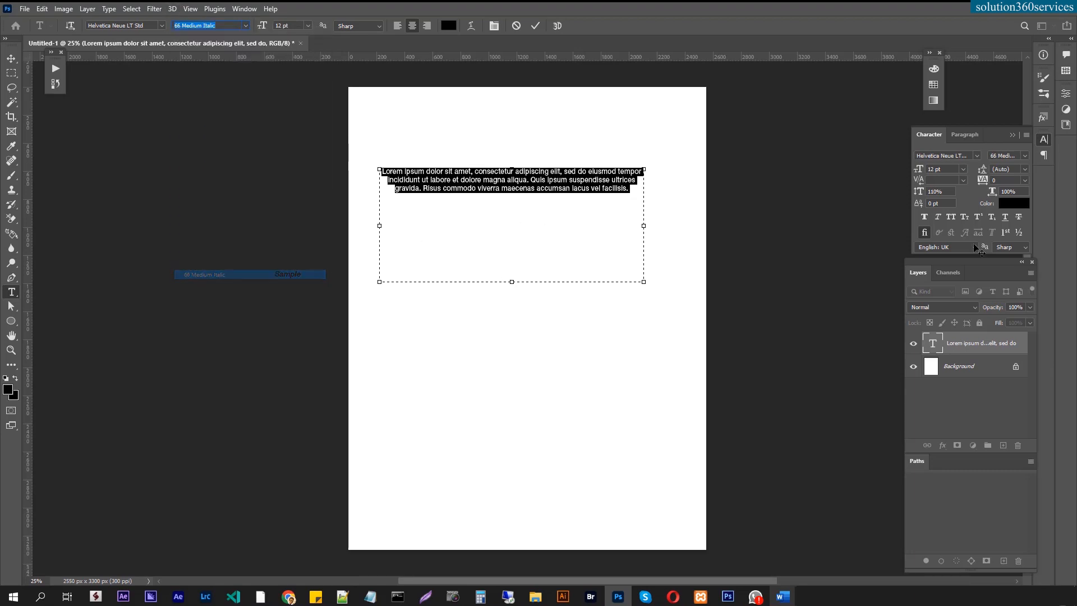
{"action": "left_click", "coordinate": [1022, 155]}
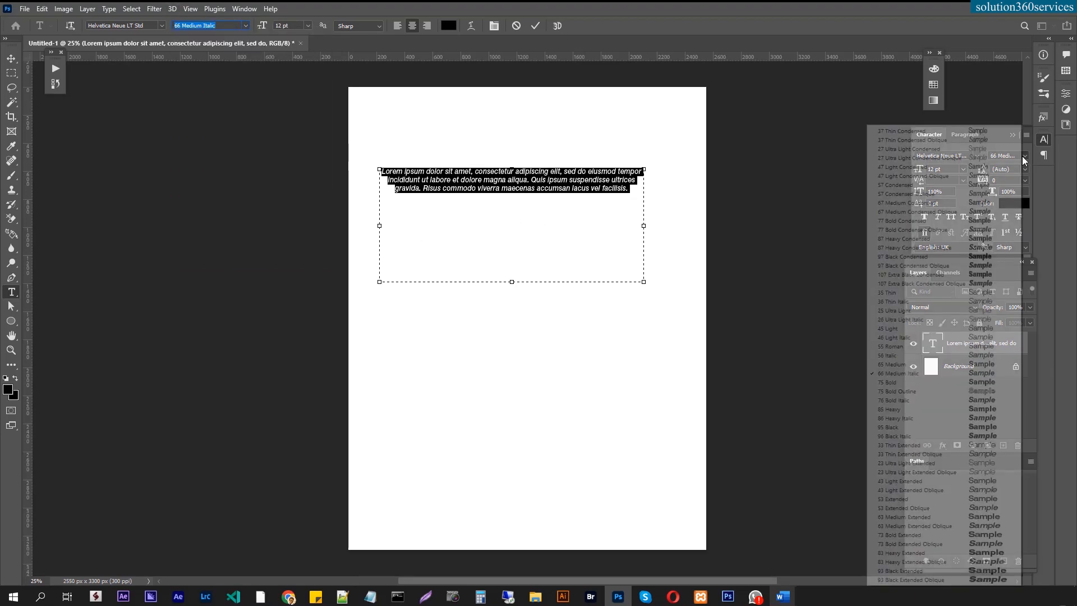
{"action": "left_click", "coordinate": [901, 292]}
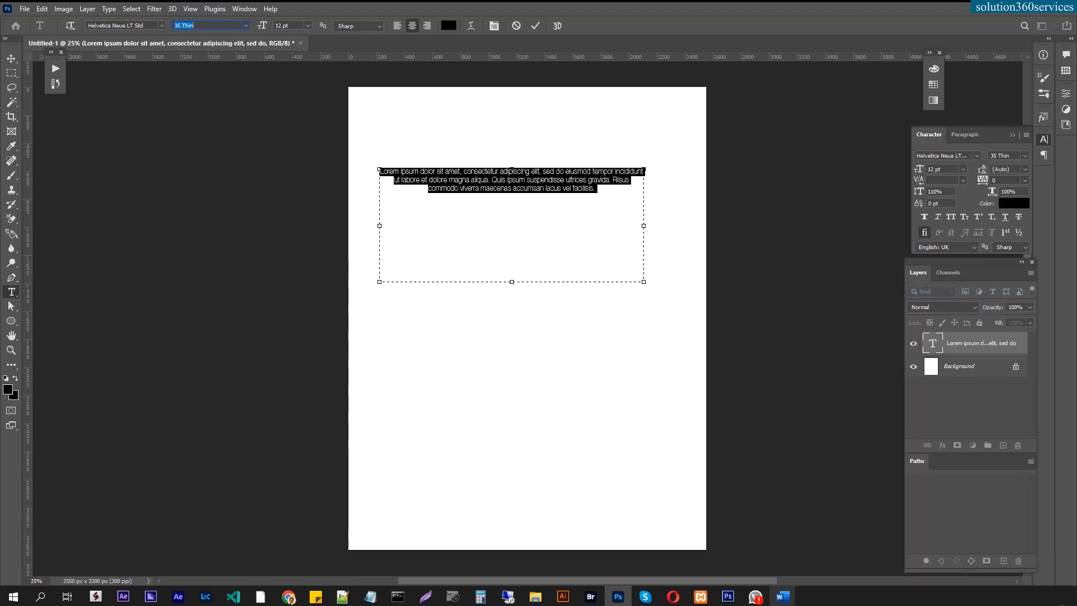
Set the font size of the selected text to 20 pt and fine-tune it to 21 pt.
{"action": "left_click", "coordinate": [946, 169]}
{"action": "type", "text": "20"}
{"action": "key", "text": "Return"}
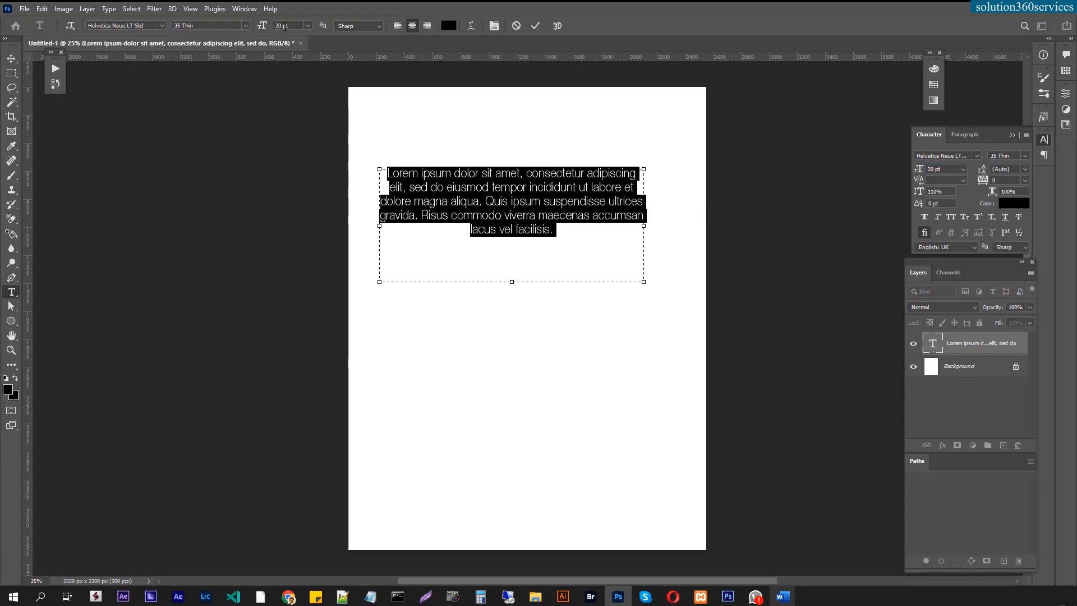
{"action": "scroll", "coordinate": [285, 26], "scroll_direction": "down", "scroll_amount": 2}
{"action": "scroll", "coordinate": [285, 26], "scroll_direction": "up", "scroll_amount": 2}
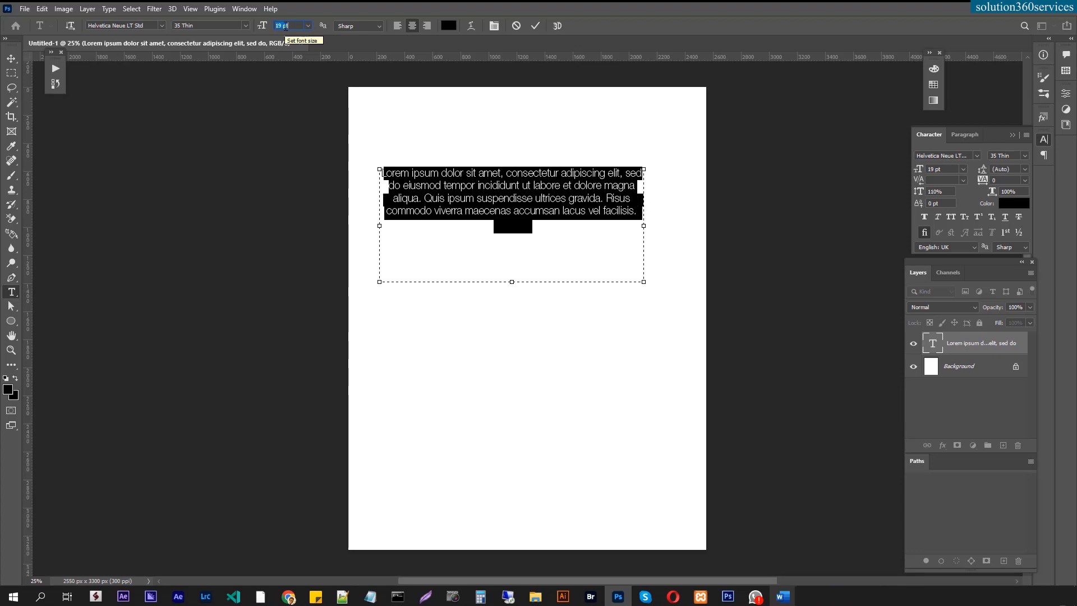
{"action": "scroll", "coordinate": [285, 25], "scroll_direction": "down", "scroll_amount": 1}
{"action": "scroll", "coordinate": [285, 26], "scroll_direction": "up", "scroll_amount": 4}
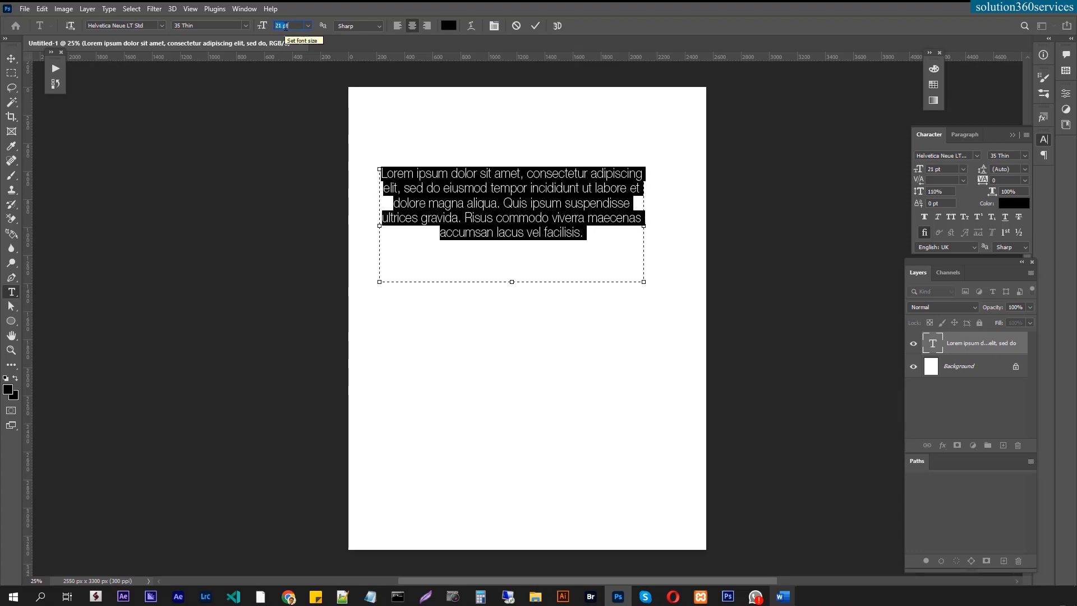
{"action": "scroll", "coordinate": [285, 25], "scroll_direction": "down", "scroll_amount": 2}
Set the font style of all the text to 75 Bold and finish text editing by activating the Move tool.
{"action": "left_click", "coordinate": [554, 235]}
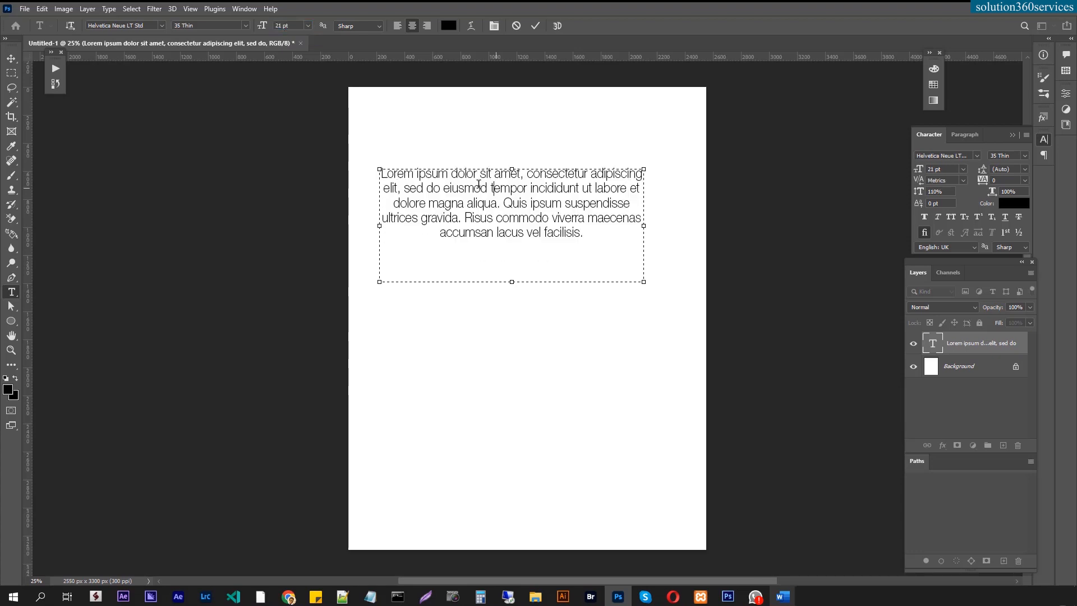
{"action": "triple_click", "coordinate": [536, 233]}
{"action": "key", "text": "ctrl+a"}
{"action": "left_click", "coordinate": [1024, 155]}
{"action": "left_click", "coordinate": [912, 382]}
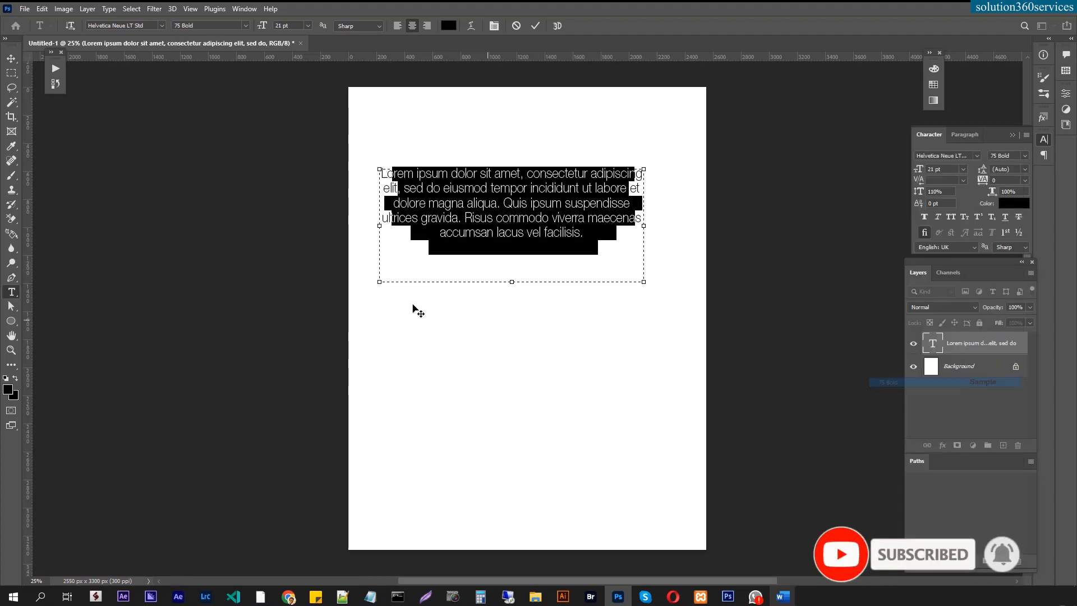
{"action": "left_click", "coordinate": [11, 58]}
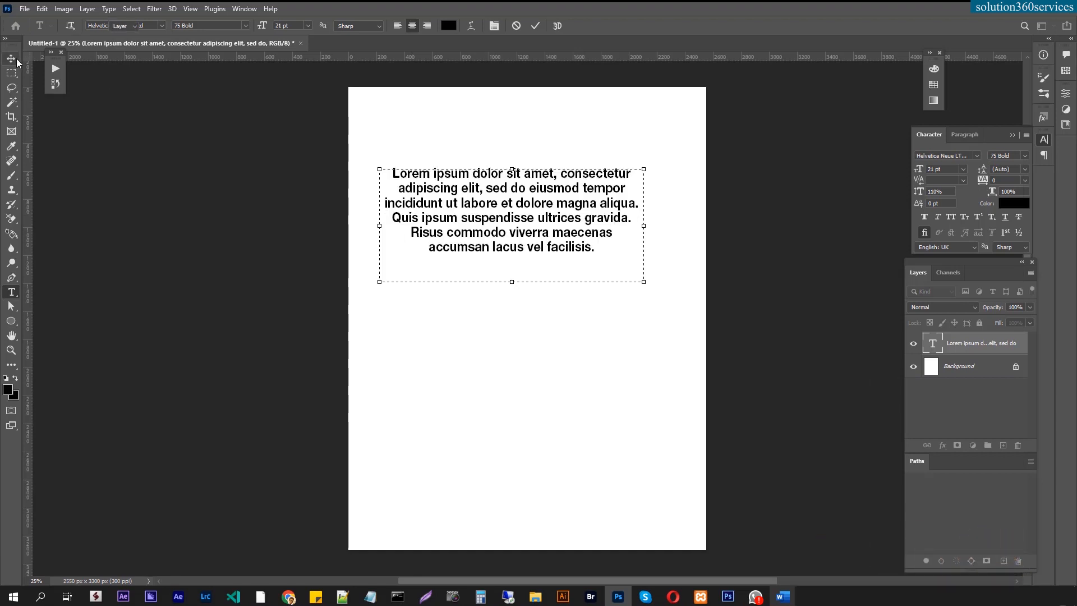
Reactivate the Horizontal Type tool and place the text cursor inside the paragraph frame.
{"action": "scroll", "coordinate": [548, 175], "scroll_direction": "up", "scroll_amount": 1}
{"action": "scroll", "coordinate": [549, 175], "scroll_direction": "up", "scroll_amount": 1}
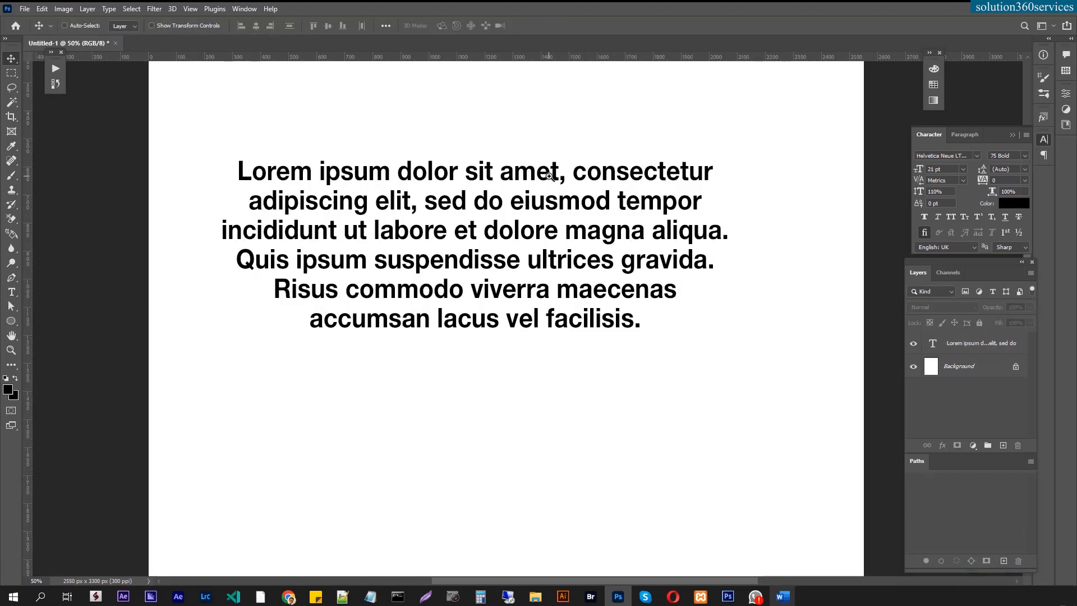
{"action": "left_click_drag", "start_coordinate": [469, 199], "coordinate": [457, 235]}
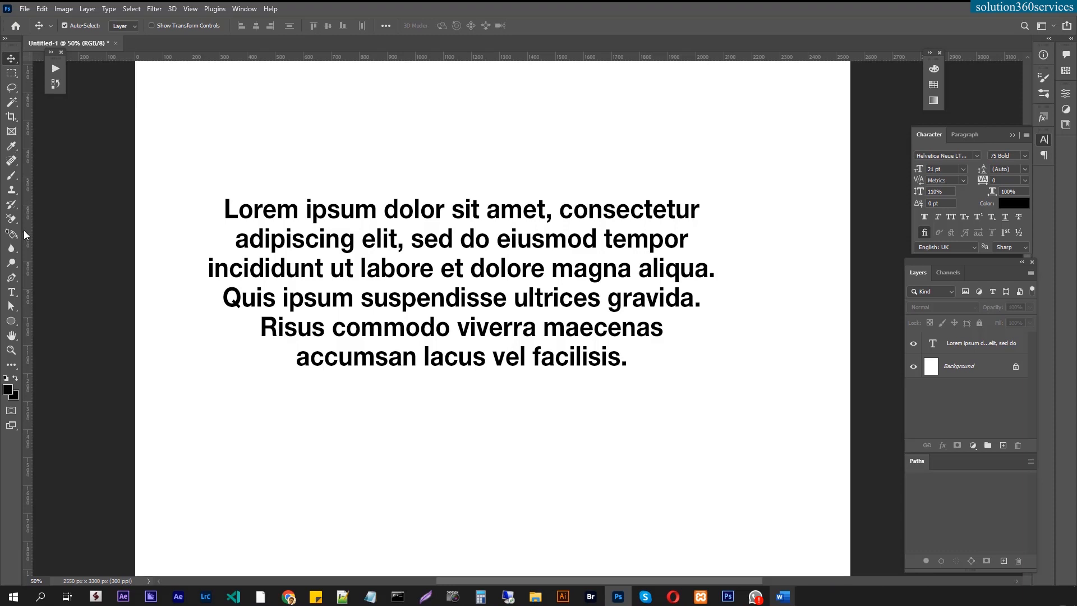
{"action": "left_click", "coordinate": [11, 292]}
{"action": "triple_click", "coordinate": [440, 217]}
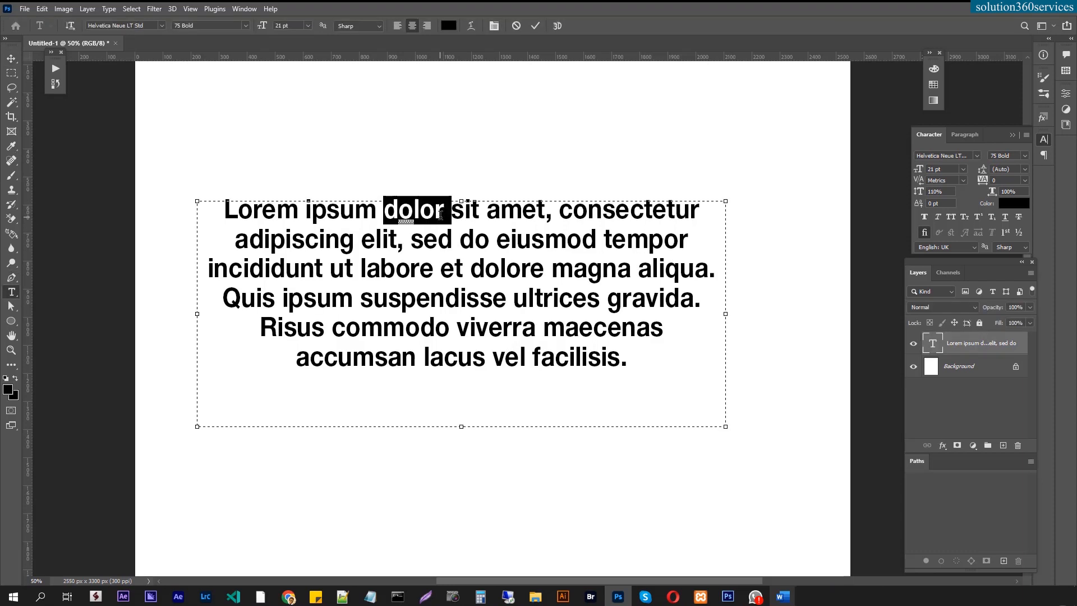
{"action": "left_click", "coordinate": [439, 217]}
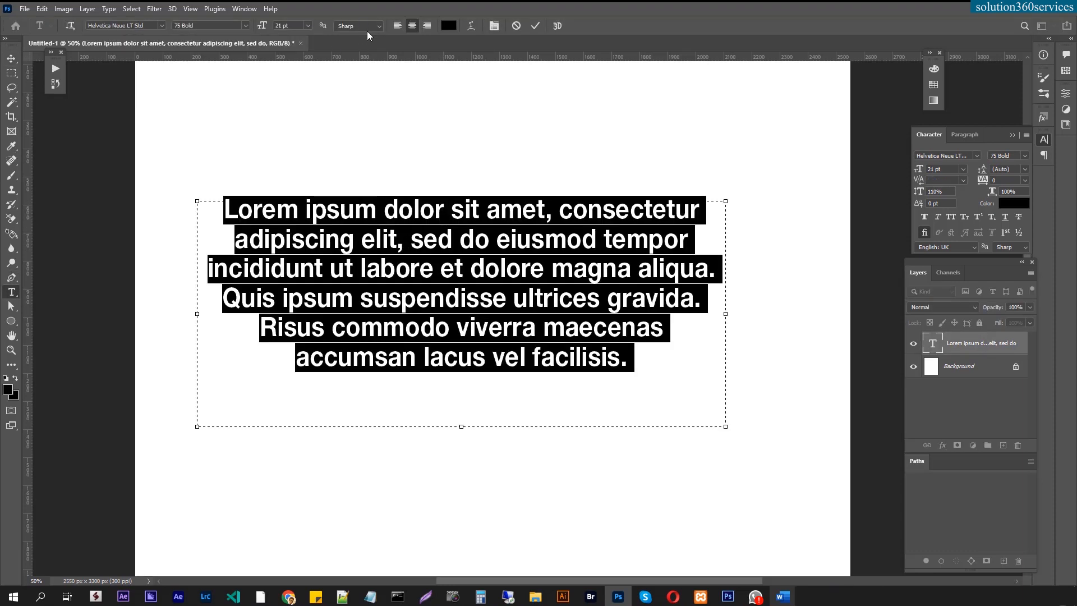
{"action": "left_click", "coordinate": [437, 241]}
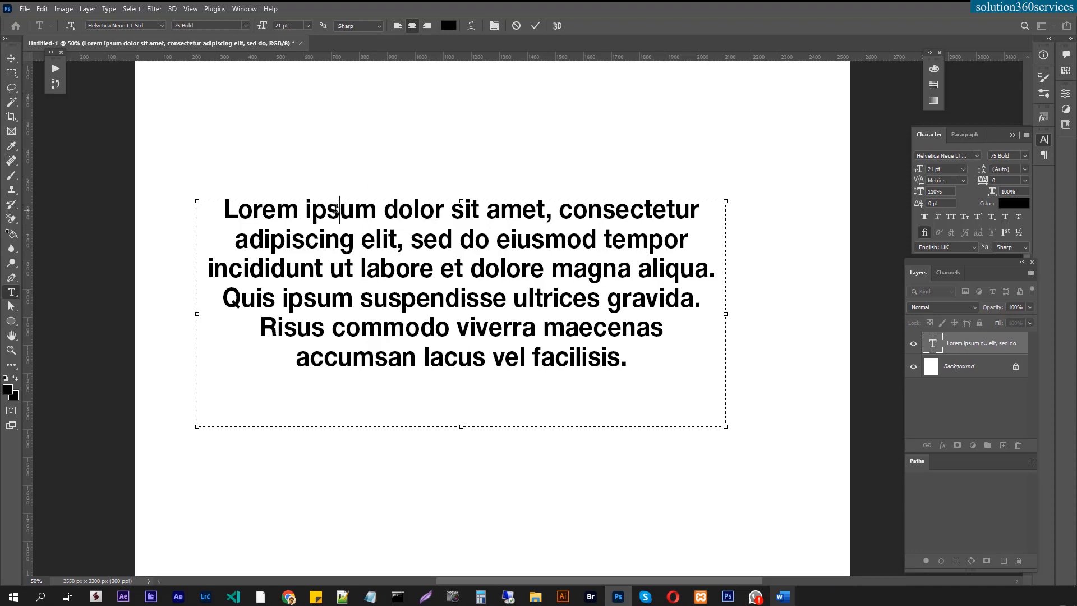
Set the anti-aliasing of all the text in the frame to Windows LCD, and change it to Crisp.
{"action": "triple_click", "coordinate": [337, 209]}
{"action": "key", "text": "ctrl+a"}
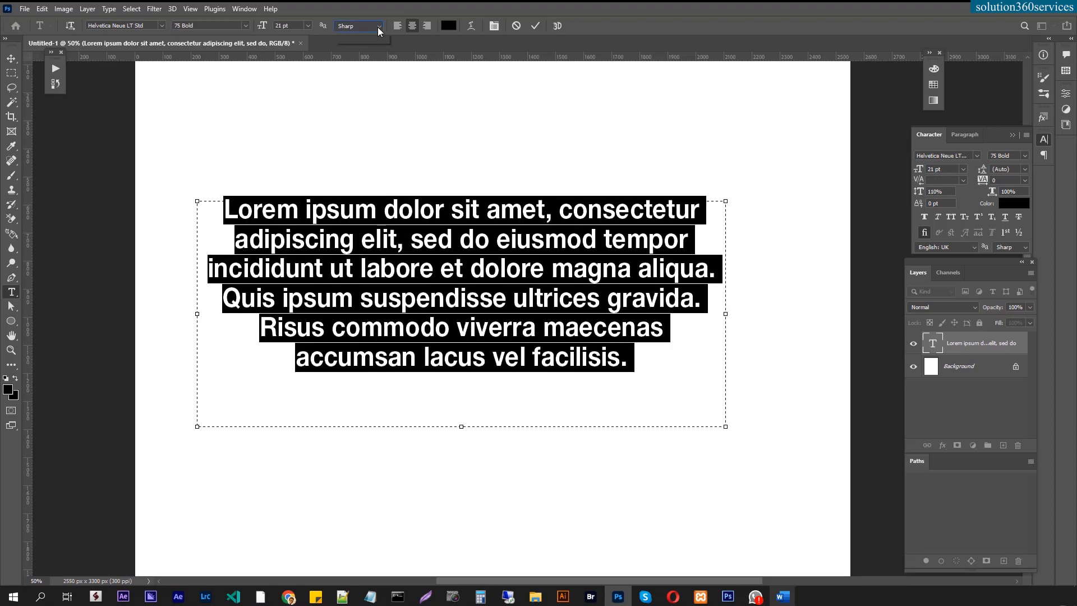
{"action": "left_click", "coordinate": [378, 27]}
{"action": "left_click", "coordinate": [366, 88]}
{"action": "left_click", "coordinate": [378, 28]}
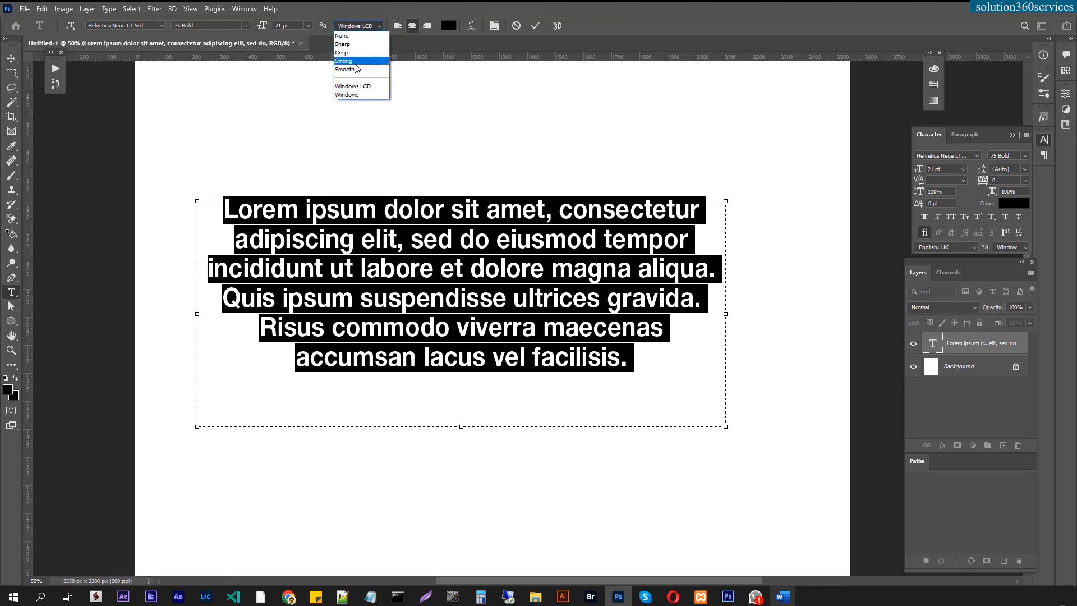
{"action": "left_click", "coordinate": [351, 52]}
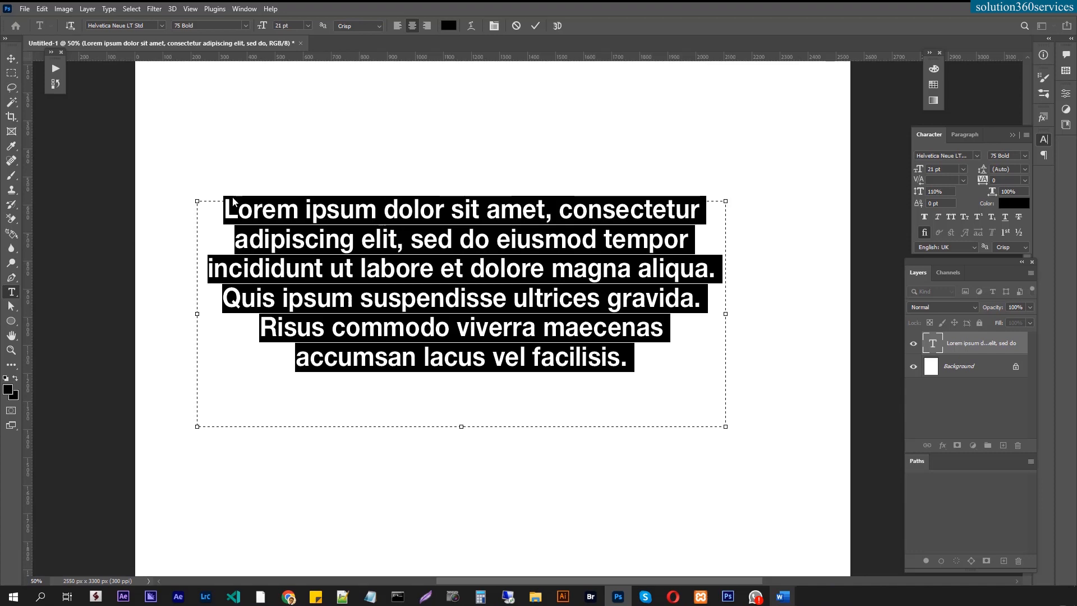
Deselect the paragraph text, check the Move Tool instruction in the Word document, and finish text editing by activating the Move tool.
{"action": "left_click", "coordinate": [372, 220]}
{"action": "double_click", "coordinate": [373, 220]}
{"action": "left_click", "coordinate": [377, 222]}
{"action": "triple_click", "coordinate": [431, 267]}
{"action": "left_click", "coordinate": [431, 267]}
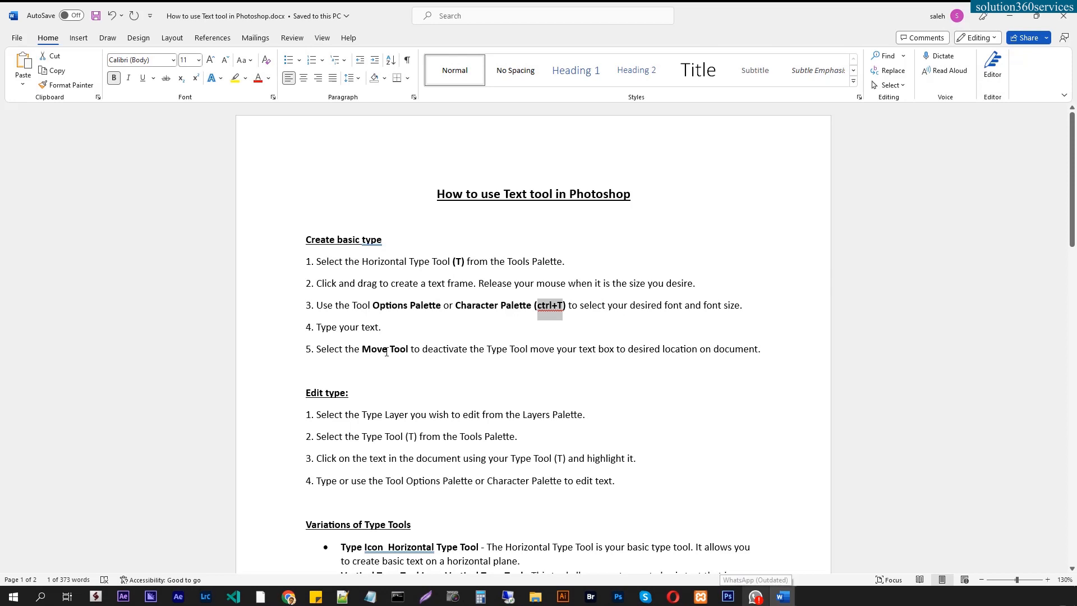
{"action": "left_click", "coordinate": [387, 351]}
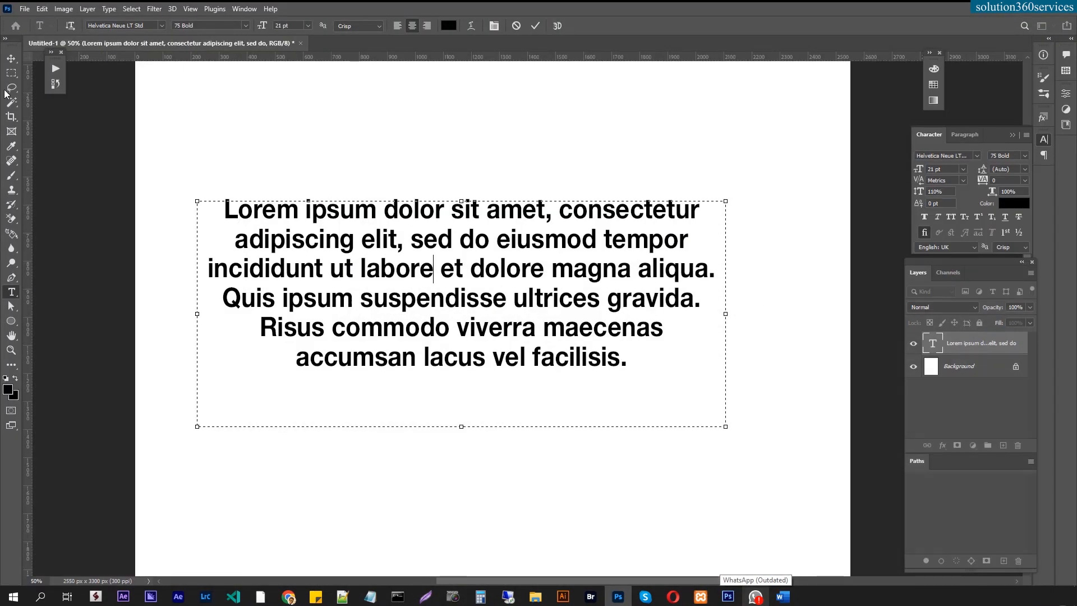
{"action": "left_click", "coordinate": [11, 58]}
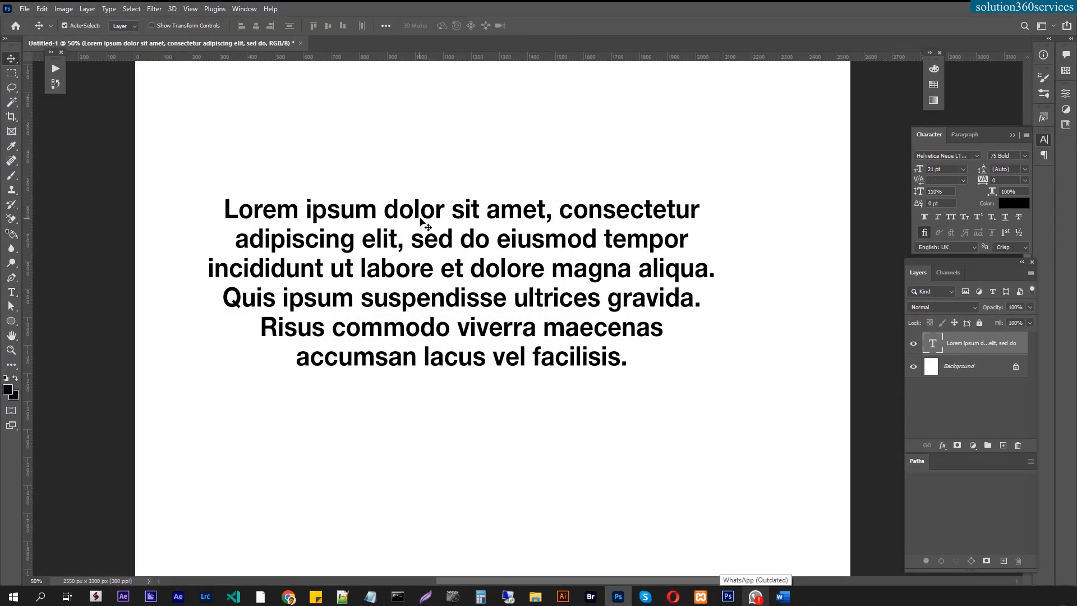
Select the paragraph text with the Type tool for a close-up comparison and set its anti-aliasing to Strong.
{"action": "key", "text": "ctrl+space"}
{"action": "left_click_drag", "start_coordinate": [410, 214], "coordinate": [389, 219]}
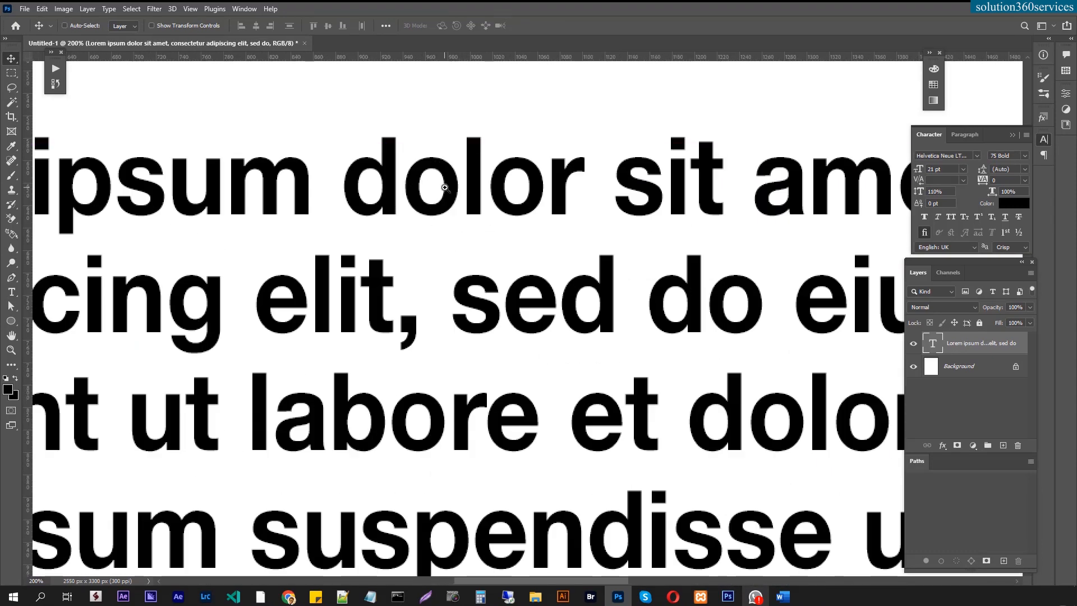
{"action": "left_click", "coordinate": [444, 188]}
{"action": "left_click", "coordinate": [445, 187]}
{"action": "left_click", "coordinate": [283, 177]}
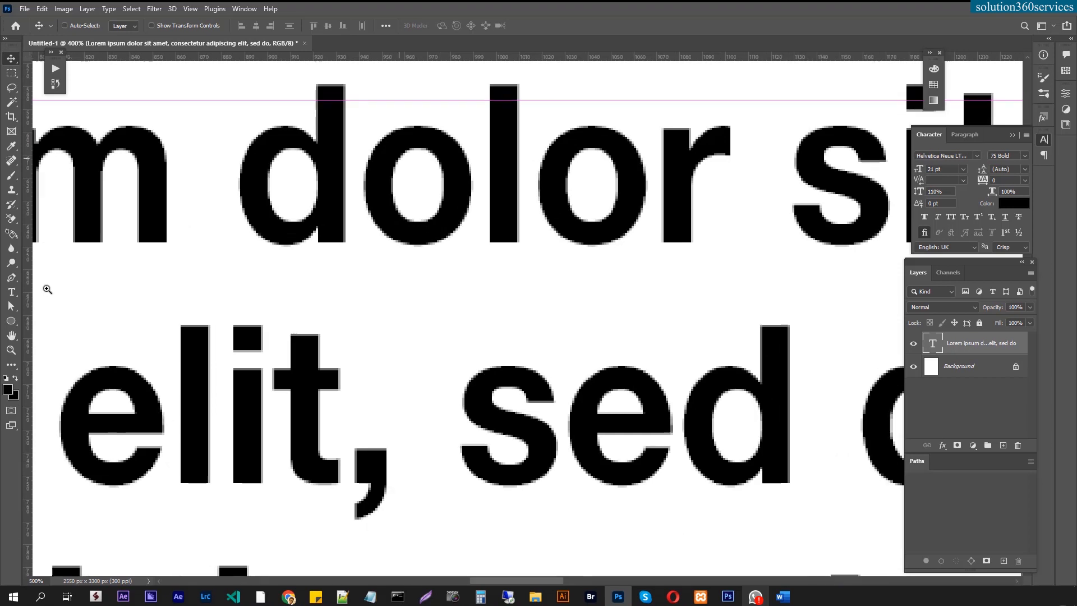
{"action": "key", "text": "t"}
{"action": "triple_click", "coordinate": [342, 204]}
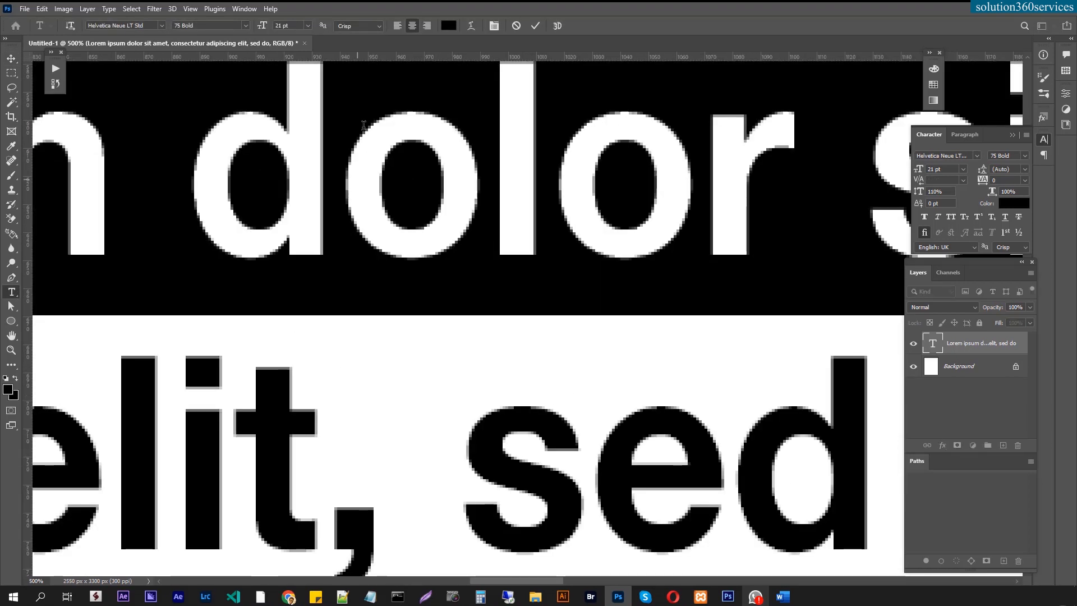
{"action": "left_click", "coordinate": [380, 26]}
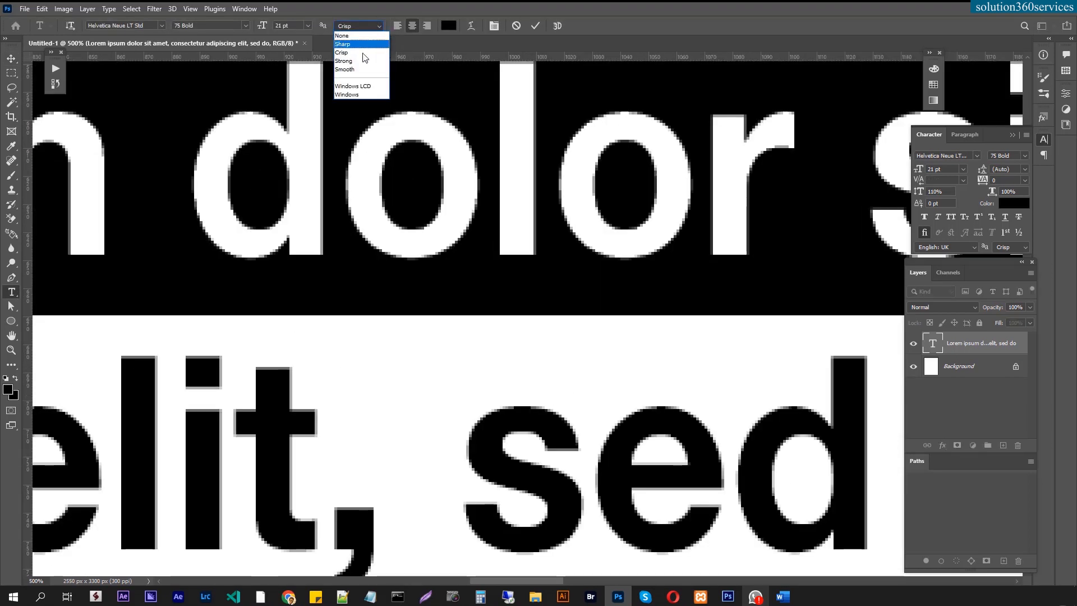
{"action": "left_click", "coordinate": [349, 63]}
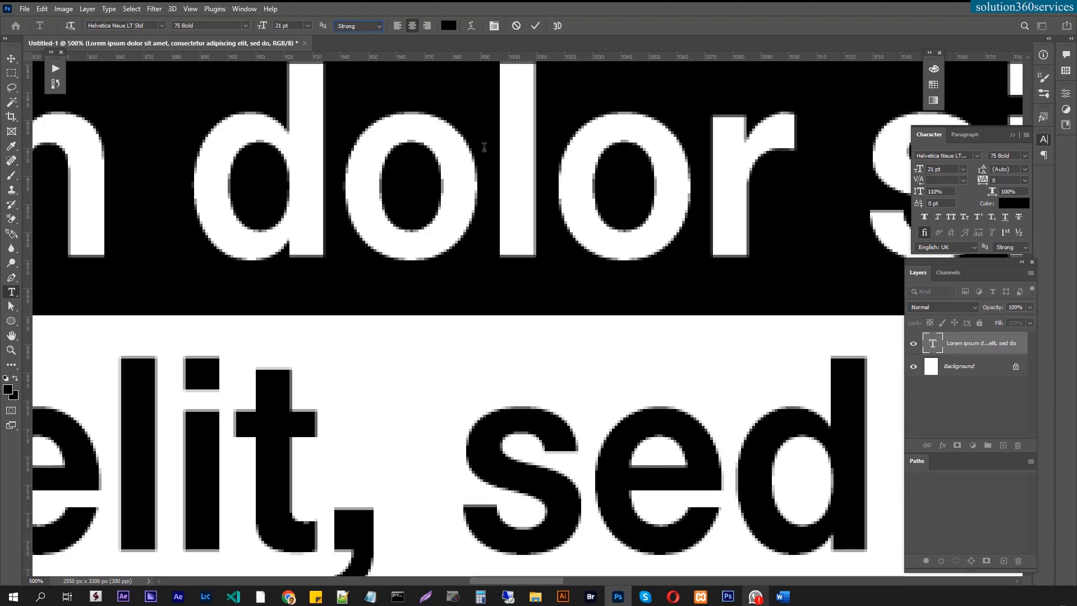
Try the Sharp, Windows LCD and Windows anti-aliasing options on the selected text.
{"action": "left_click", "coordinate": [380, 28]}
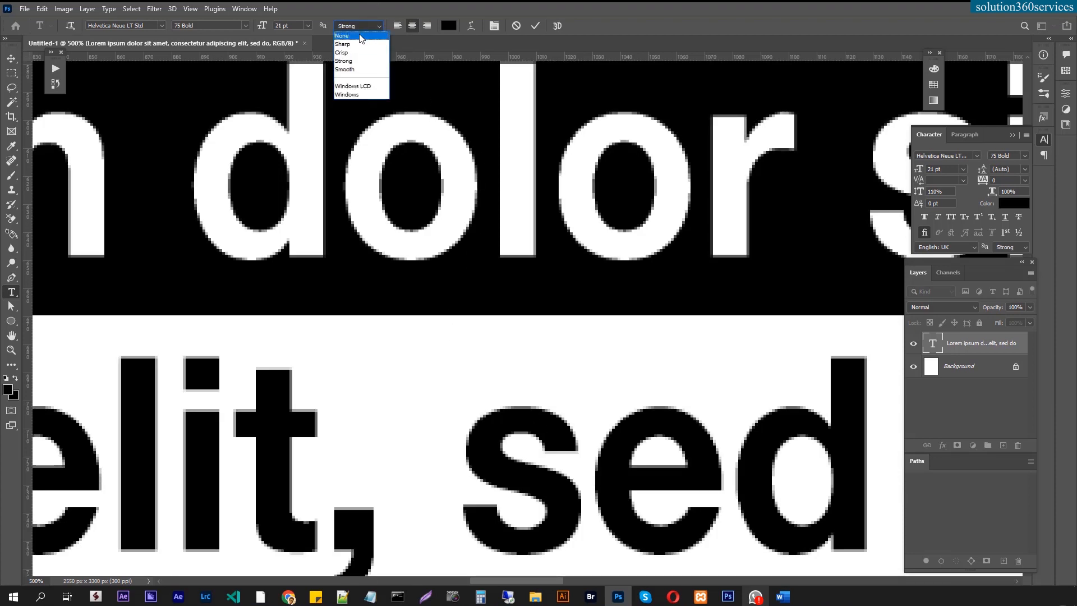
{"action": "left_click", "coordinate": [358, 44]}
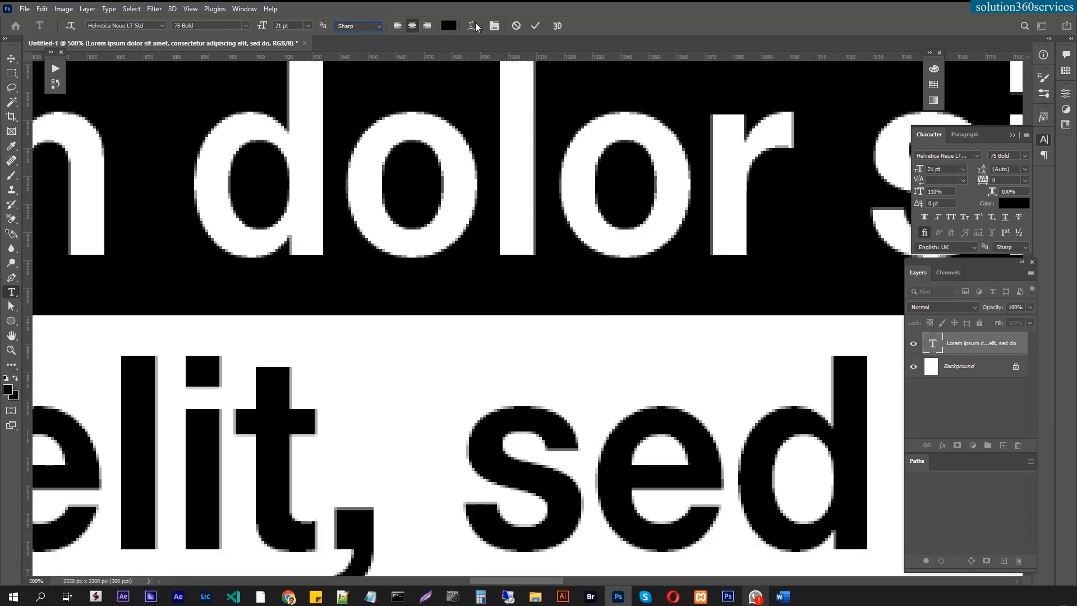
{"action": "left_click", "coordinate": [380, 32]}
{"action": "left_click", "coordinate": [362, 82]}
{"action": "left_click", "coordinate": [370, 25]}
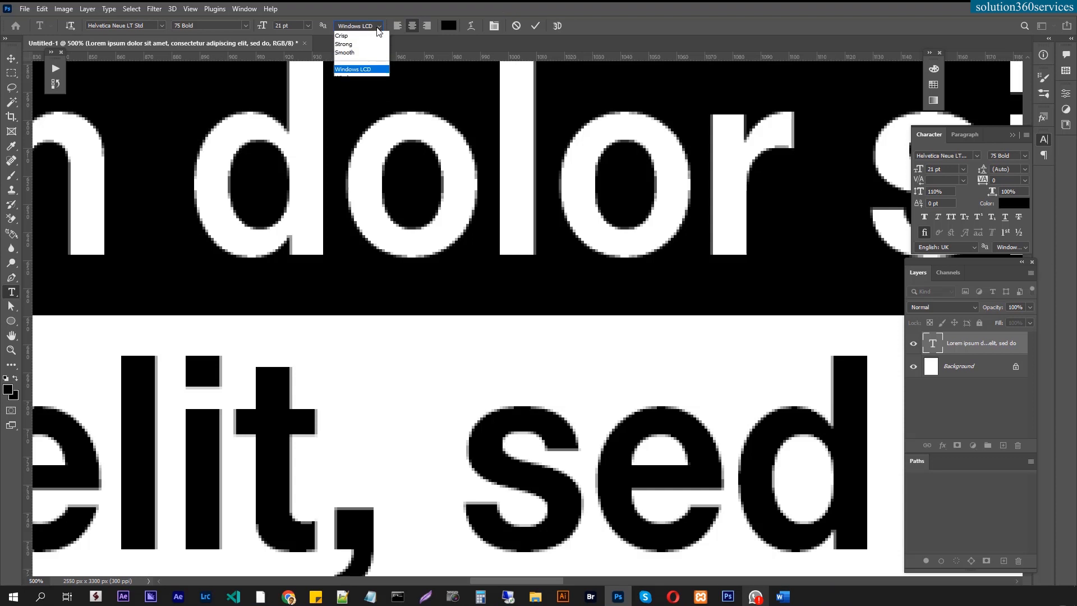
{"action": "left_click", "coordinate": [355, 95]}
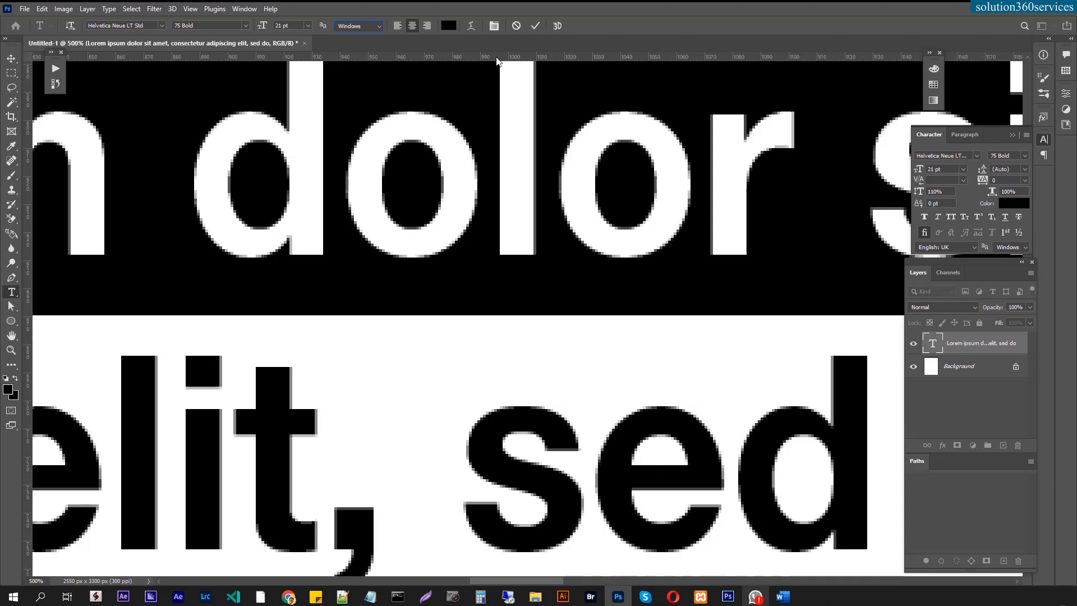
Set the anti-aliasing of the selected text to Smooth and finish text editing by activating the Move tool.
{"action": "left_click", "coordinate": [1019, 251]}
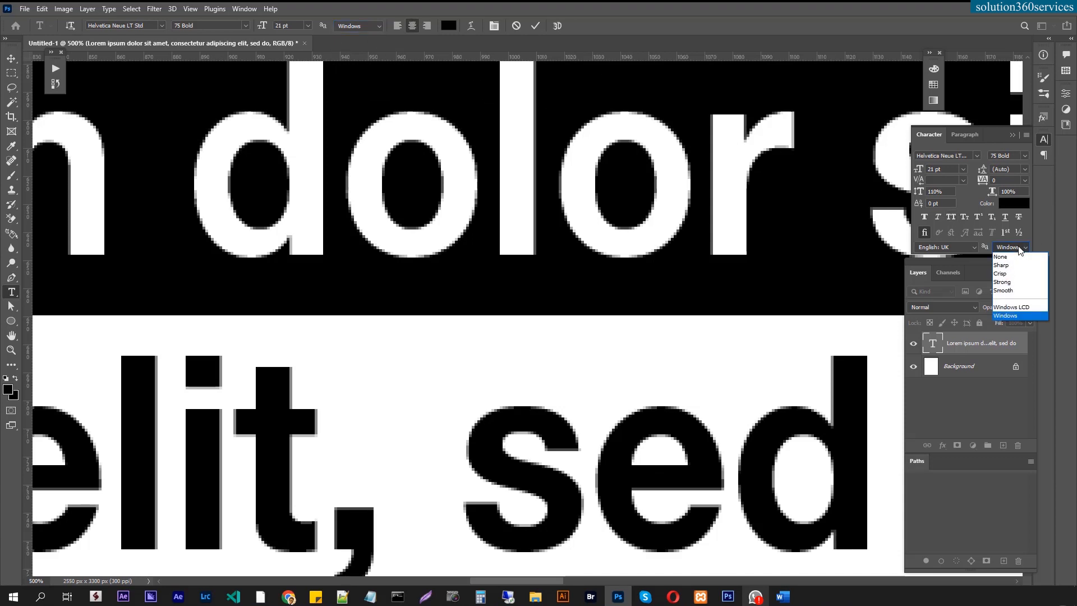
{"action": "left_click", "coordinate": [1015, 291]}
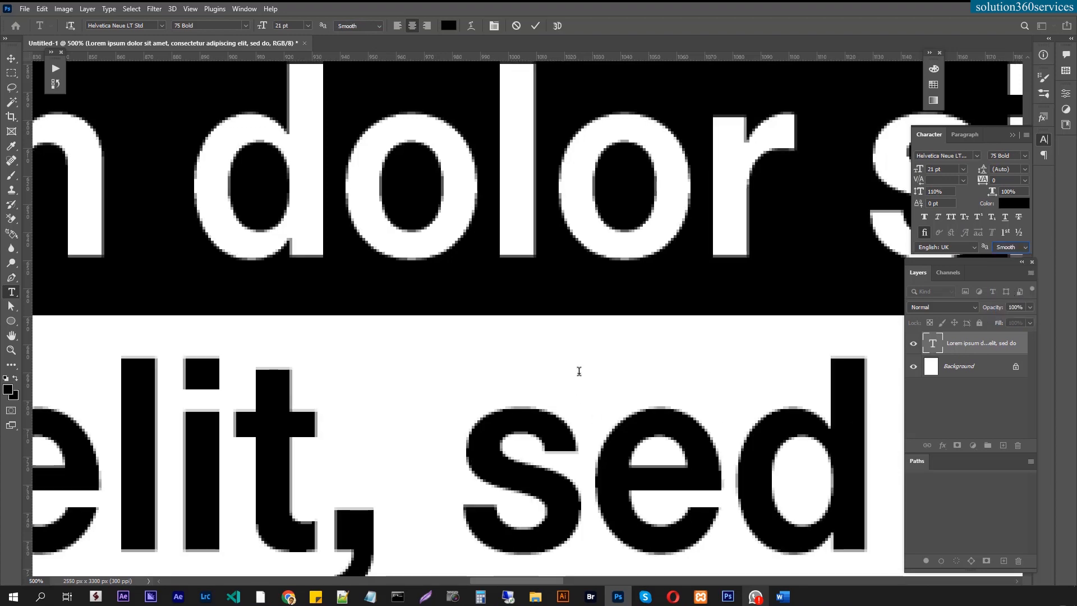
{"action": "left_click", "coordinate": [12, 60]}
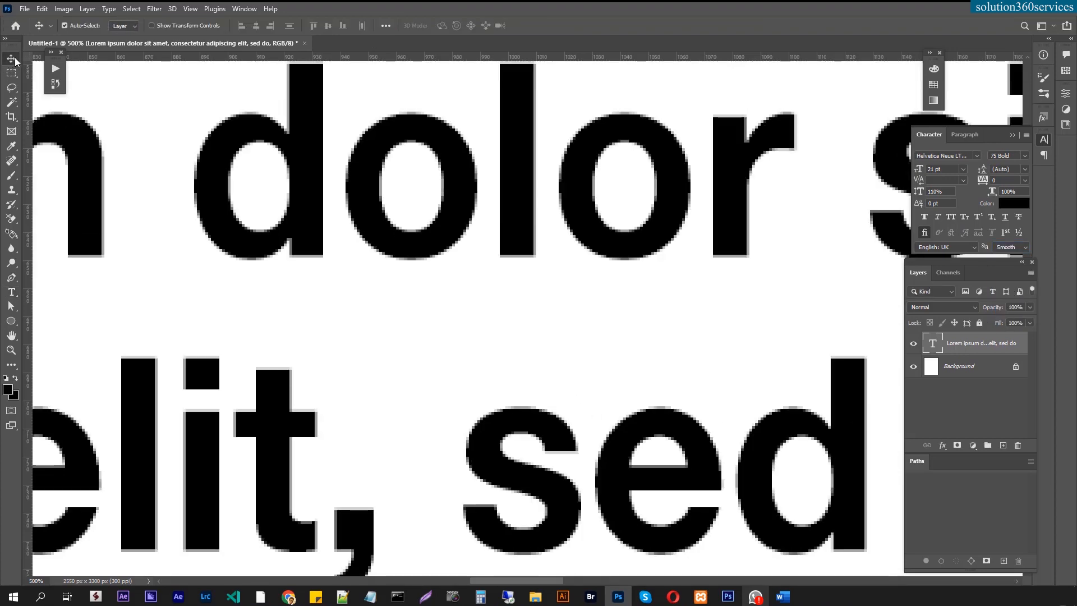
Reactivate the Horizontal Type tool and place the text cursor after "ipsum" in the paragraph's first line.
{"action": "key", "text": "ctrl+minus"}
{"action": "key", "text": "ctrl+minus"}
{"action": "key", "text": "ctrl+minus"}
{"action": "key", "text": "ctrl+minus"}
{"action": "key", "text": "ctrl+minus"}
{"action": "key", "text": "ctrl+minus"}
{"action": "key", "text": "ctrl+minus"}
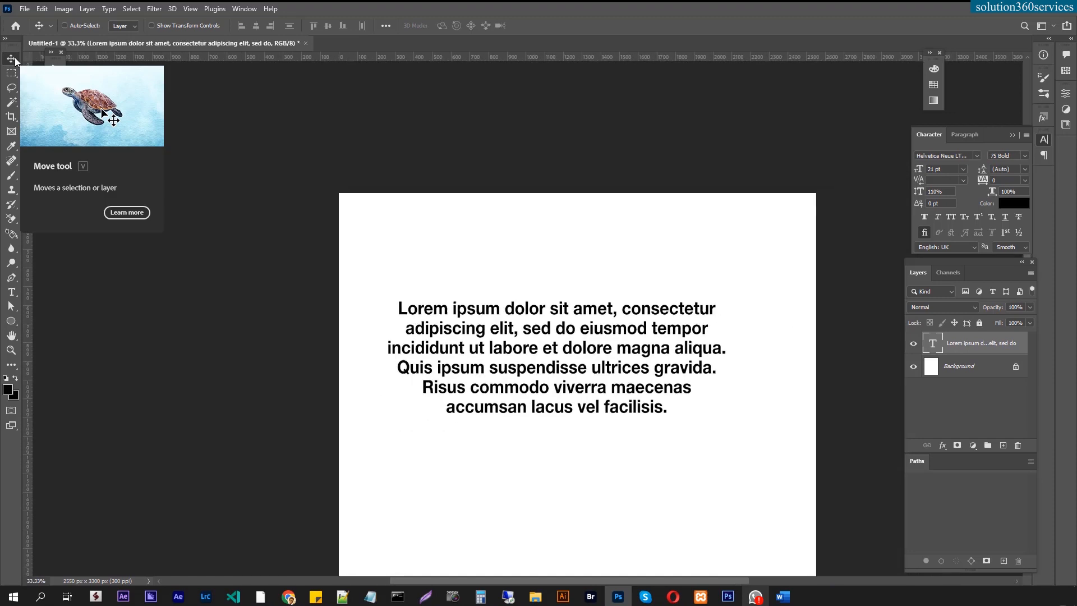
{"action": "left_click_drag", "start_coordinate": [482, 298], "coordinate": [360, 241]}
{"action": "left_click", "coordinate": [476, 278], "text": "ctrl"}
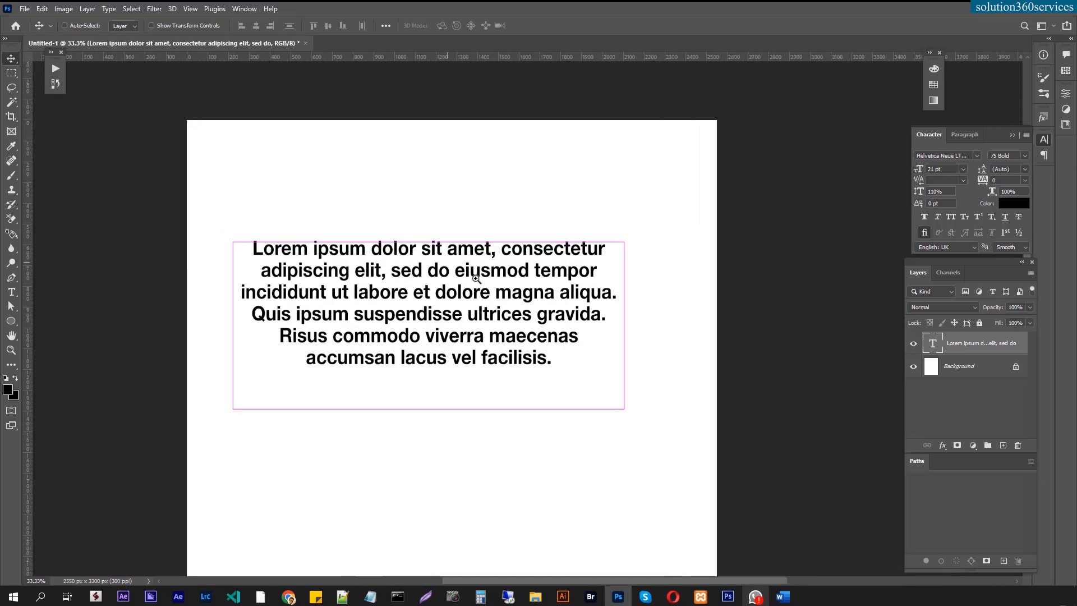
{"action": "left_click", "coordinate": [475, 279], "text": "ctrl"}
{"action": "left_click", "coordinate": [11, 293]}
{"action": "left_click", "coordinate": [328, 267]}
{"action": "double_click", "coordinate": [328, 267]}
{"action": "left_click", "coordinate": [326, 237]}
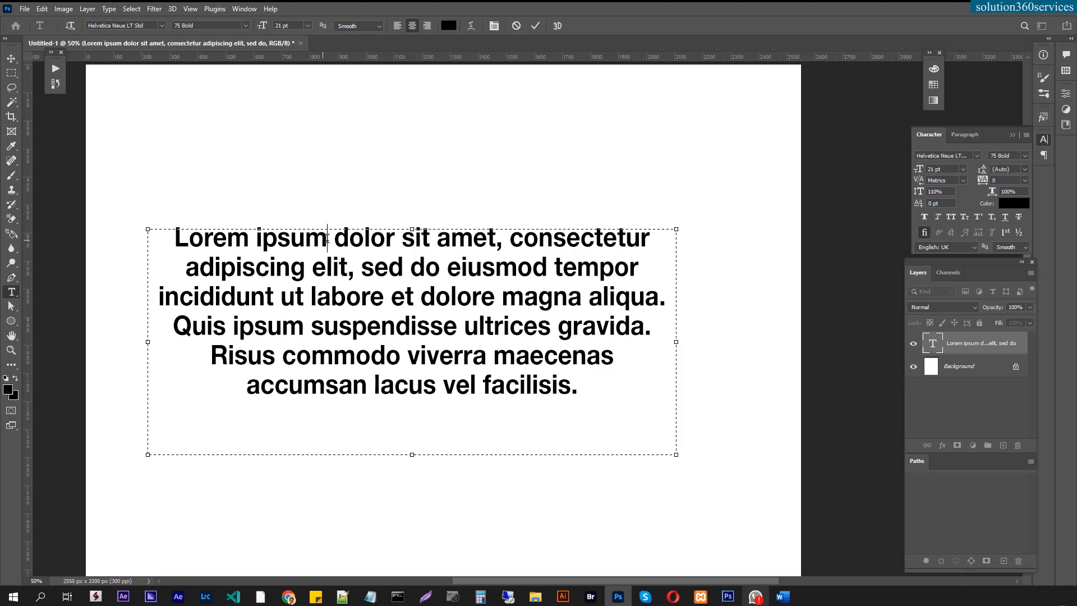
Set the text color of the word "ipsum" in the first line to red, and darken it to #430000.
{"action": "double_click", "coordinate": [293, 235]}
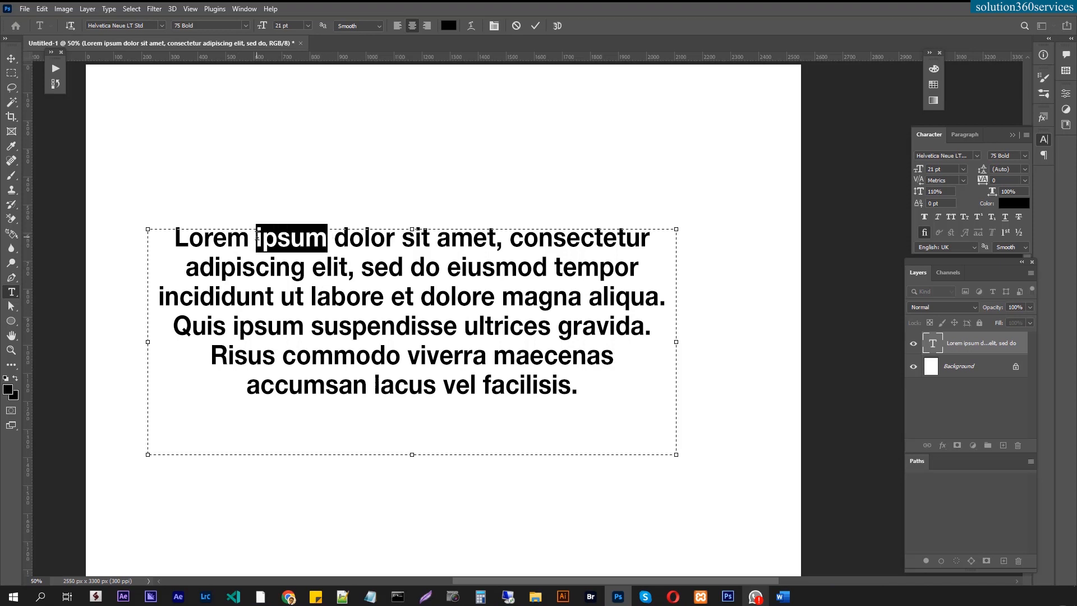
{"action": "left_click", "coordinate": [452, 25]}
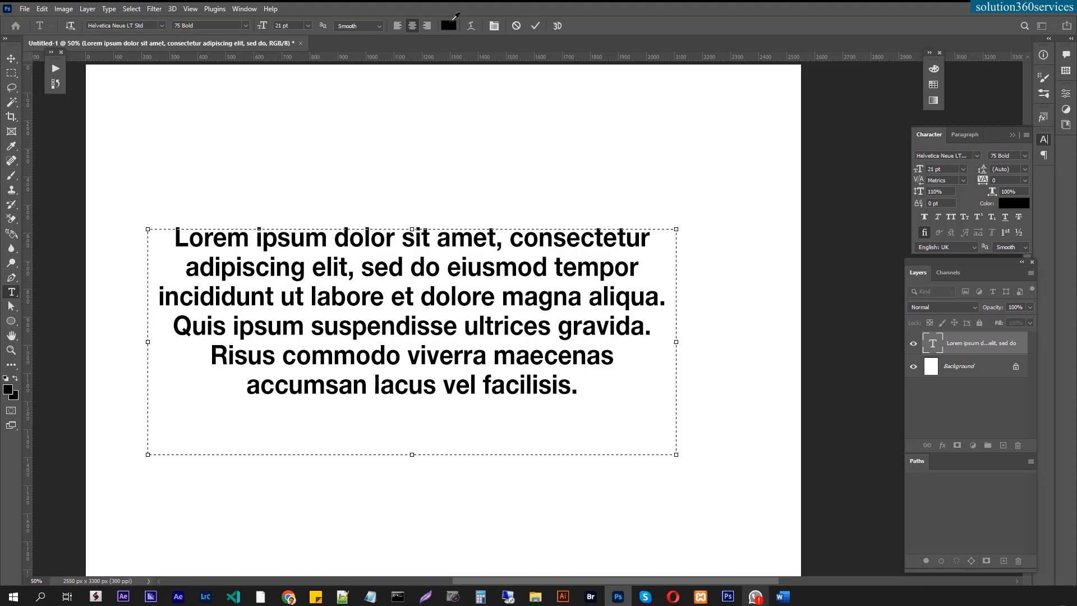
{"action": "left_click", "coordinate": [554, 165]}
{"action": "left_click", "coordinate": [667, 150]}
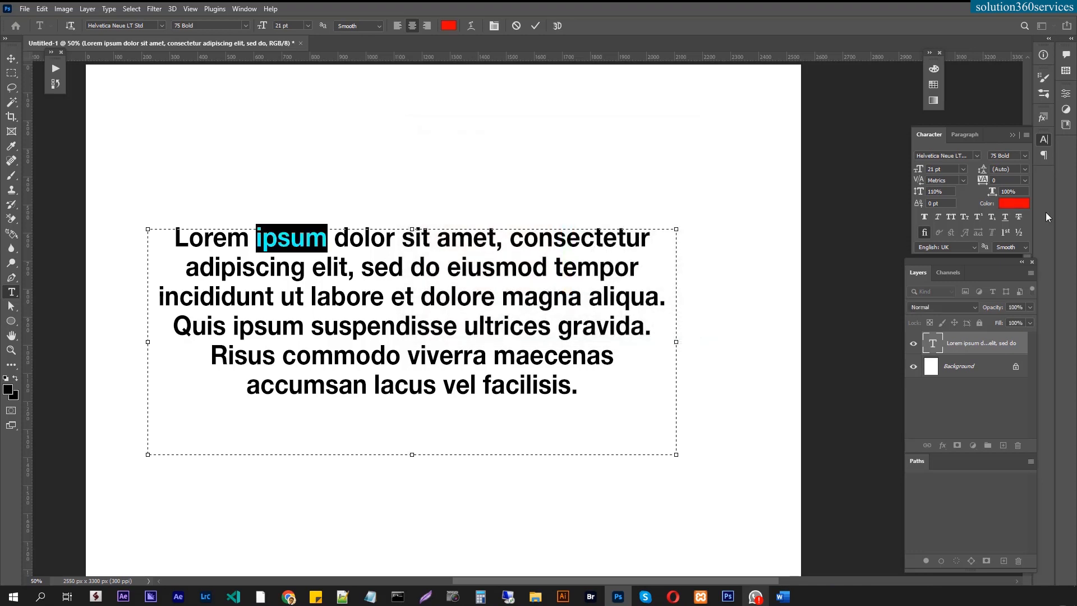
{"action": "left_click", "coordinate": [1018, 205]}
{"action": "left_click", "coordinate": [560, 274]}
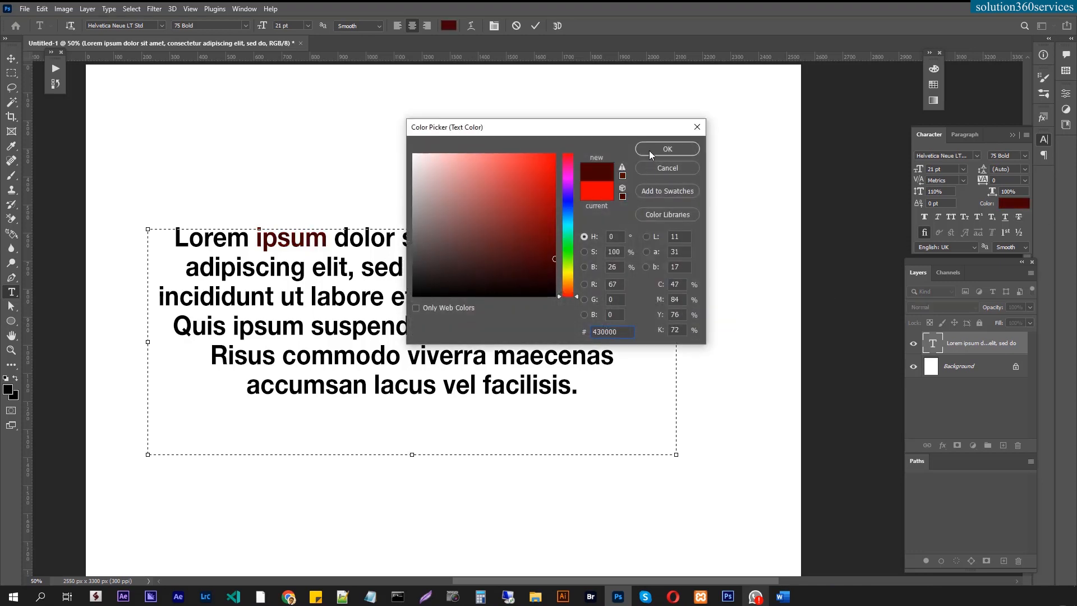
{"action": "left_click", "coordinate": [648, 150]}
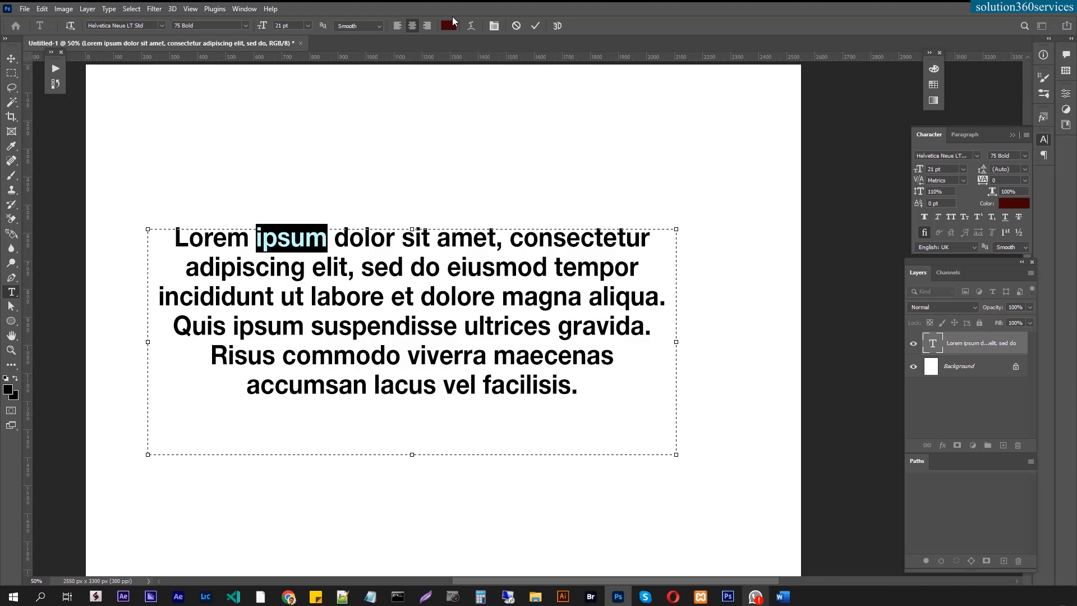
Left-align all the paragraph text, change it to right alignment, and commit the text edit with the layer deselected.
{"action": "double_click", "coordinate": [398, 322]}
{"action": "left_click", "coordinate": [398, 323]}
{"action": "left_click", "coordinate": [398, 322]}
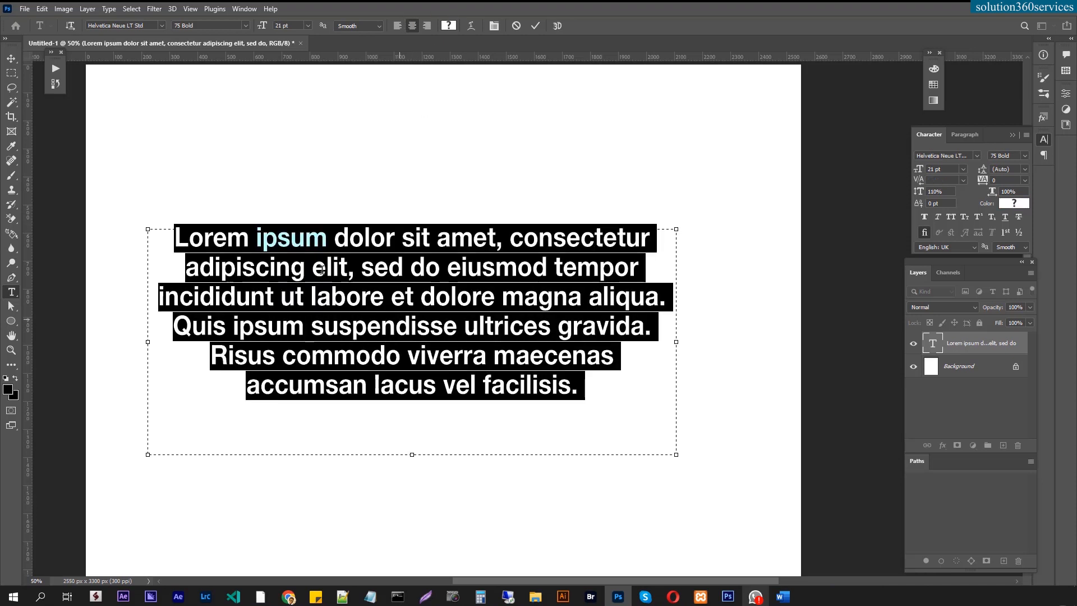
{"action": "left_click", "coordinate": [397, 26]}
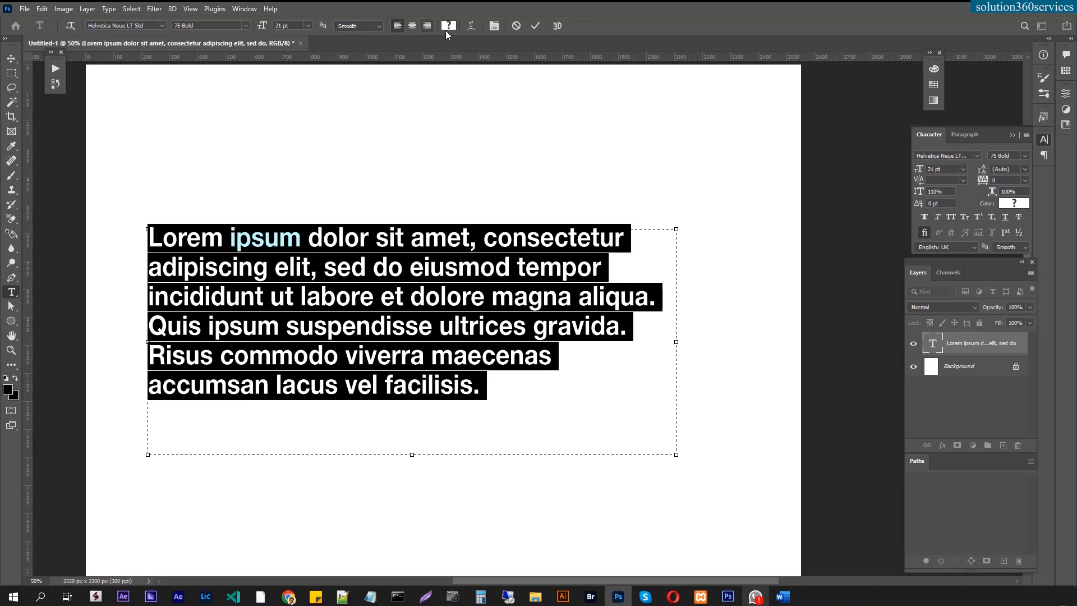
{"action": "left_click", "coordinate": [428, 26]}
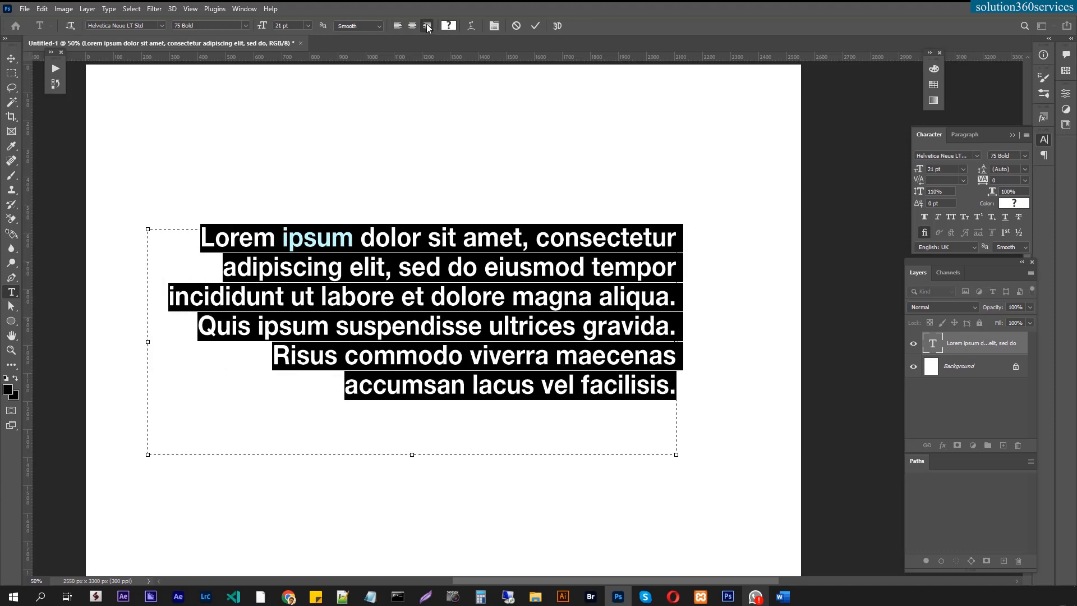
{"action": "left_click", "coordinate": [971, 401]}
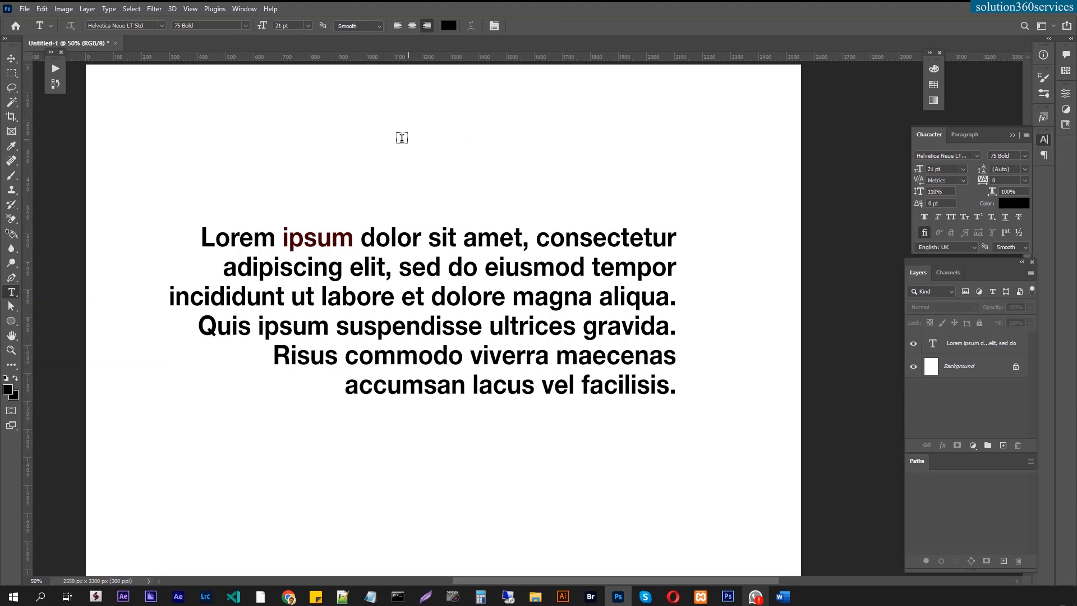
Add a separate "Lorem Ipsum" title as point text above the paragraph and move it toward the middle of the page.
{"action": "left_click", "coordinate": [373, 144]}
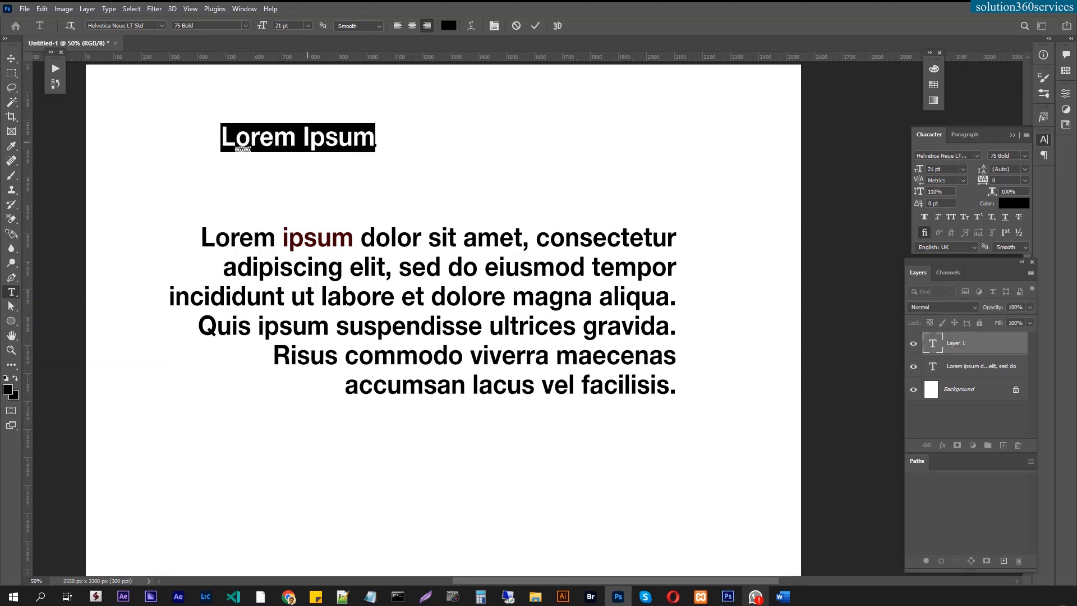
{"action": "left_click", "coordinate": [12, 60]}
{"action": "left_click_drag", "start_coordinate": [333, 142], "coordinate": [442, 155]}
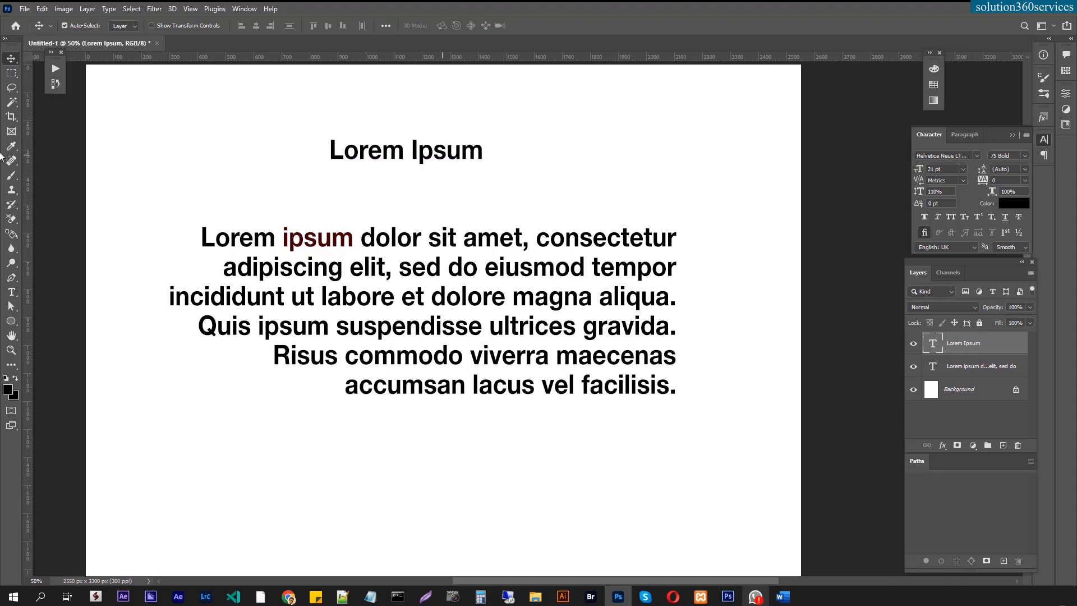
Left-align the "Lorem Ipsum" title text and move the title to just above the middle of the paragraph.
{"action": "left_click", "coordinate": [11, 292]}
{"action": "double_click", "coordinate": [429, 152]}
{"action": "key", "text": "ctrl+a"}
{"action": "left_click", "coordinate": [397, 25]}
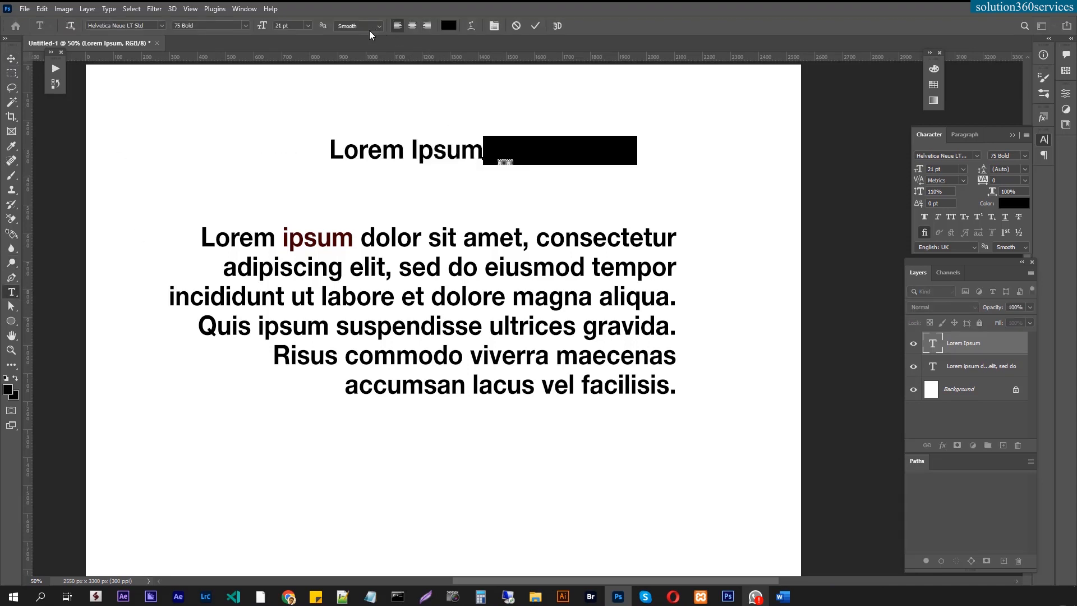
{"action": "left_click", "coordinate": [10, 59]}
{"action": "left_click_drag", "start_coordinate": [541, 149], "coordinate": [337, 181]}
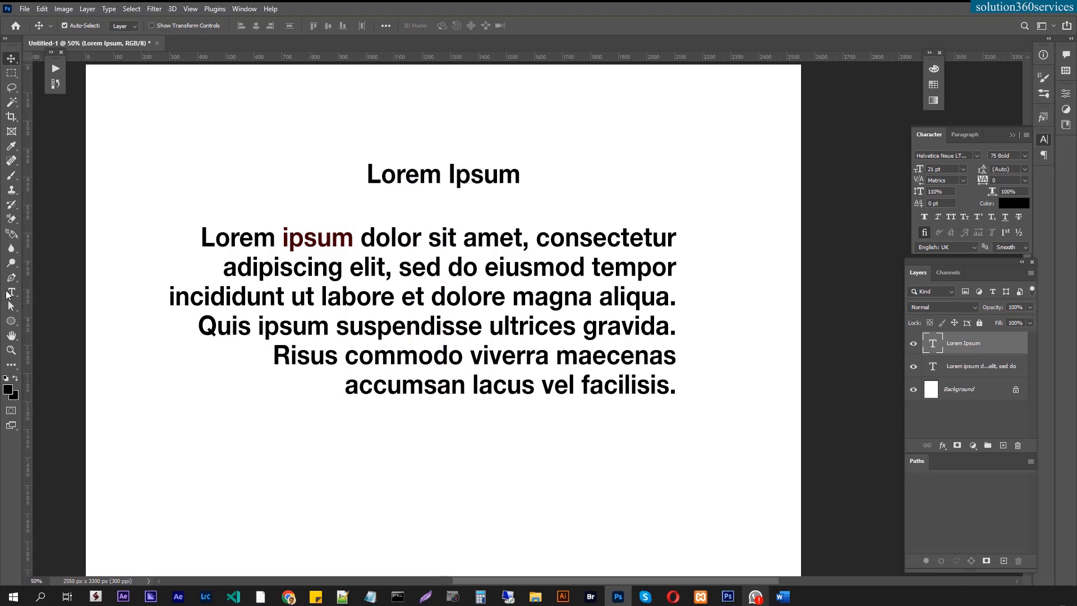
Try an Arc warp with a +20% horizontal bend on the "Lorem Ipsum" title text and discard it.
{"action": "left_click", "coordinate": [11, 291]}
{"action": "triple_click", "coordinate": [471, 175]}
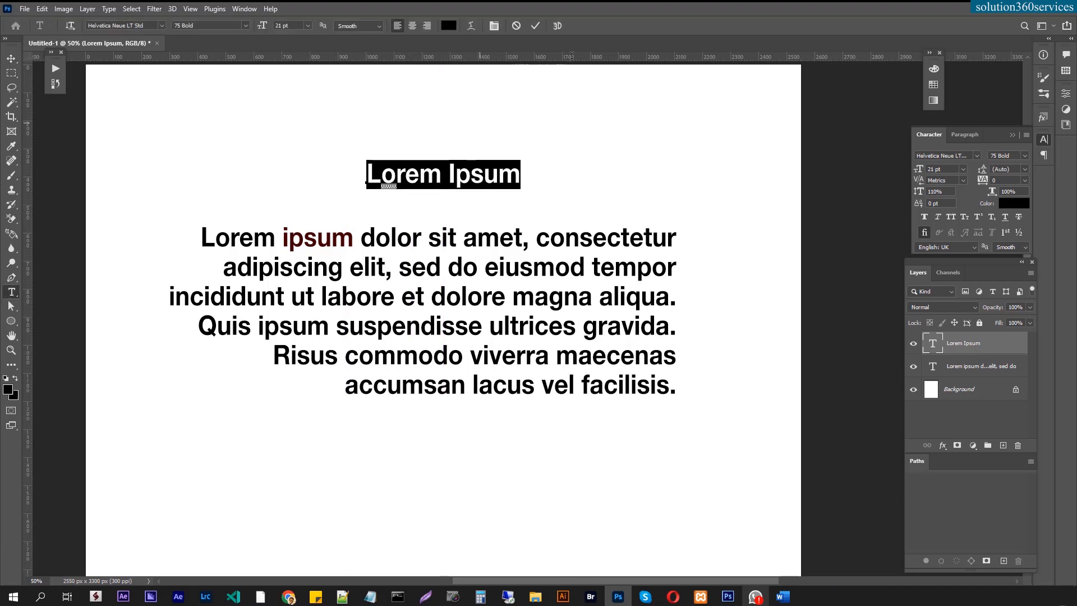
{"action": "left_click", "coordinate": [470, 26]}
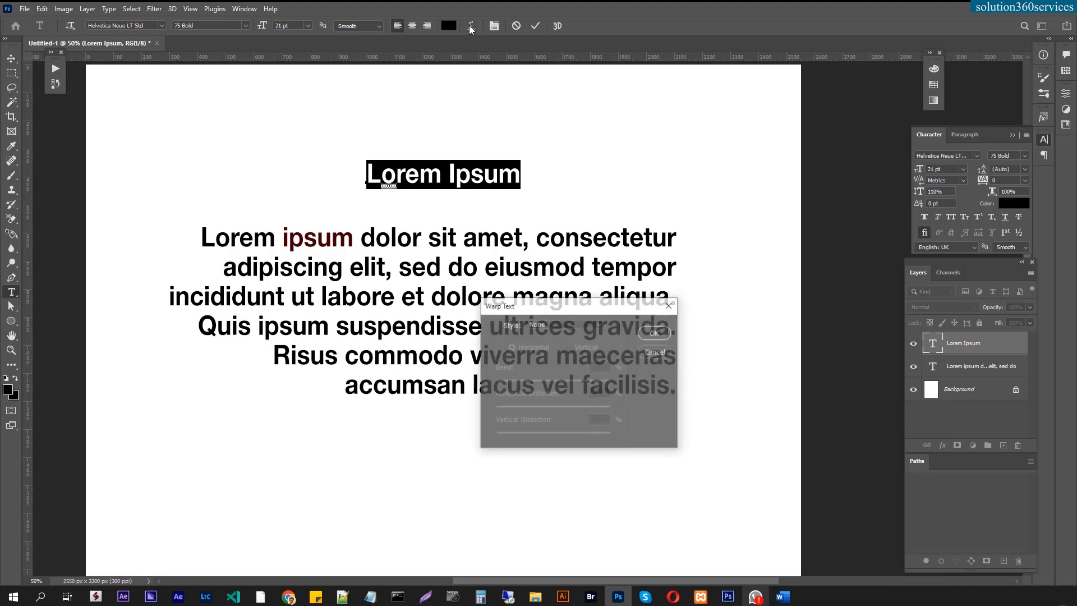
{"action": "left_click", "coordinate": [543, 324]}
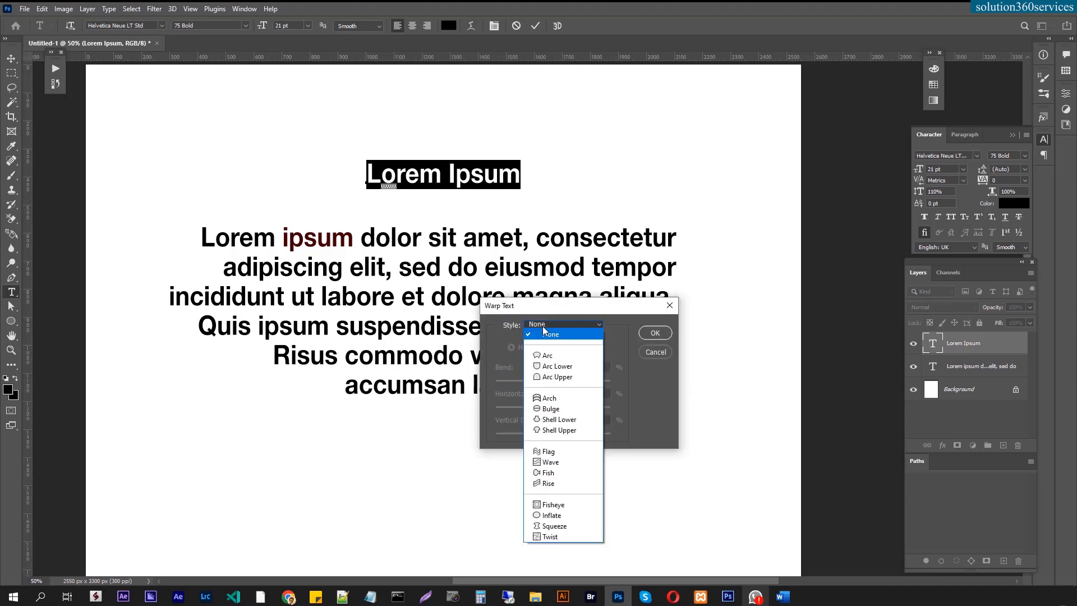
{"action": "left_click", "coordinate": [549, 358]}
{"action": "mouse_move", "coordinate": [580, 382]}
{"action": "left_mouse_down"}
{"action": "mouse_move", "coordinate": [609, 382]}
{"action": "mouse_move", "coordinate": [487, 383]}
{"action": "mouse_move", "coordinate": [564, 381]}
{"action": "left_mouse_up"}
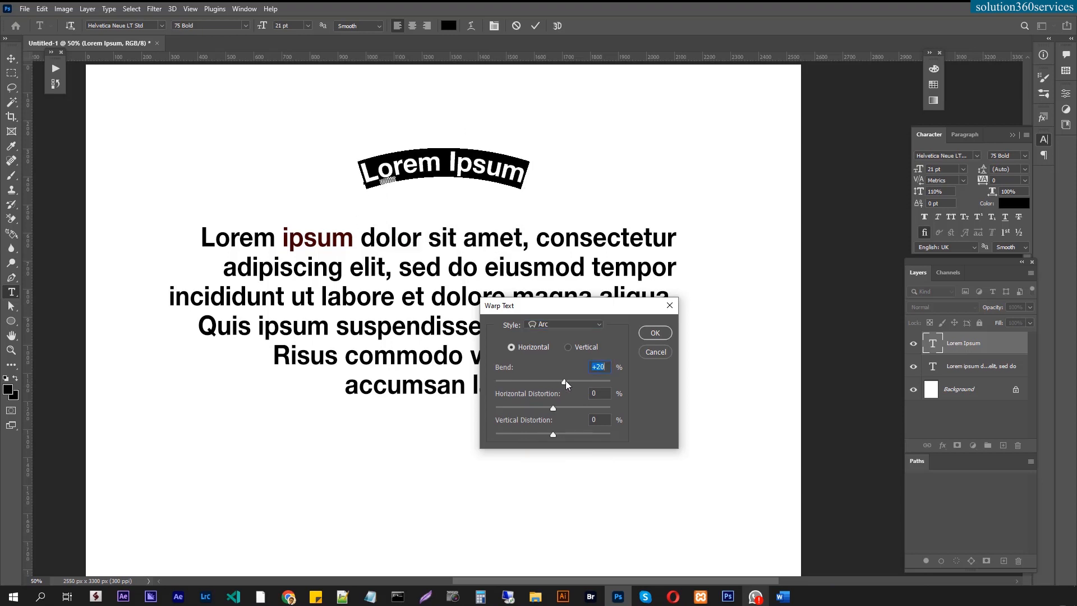
{"action": "left_click", "coordinate": [755, 596]}
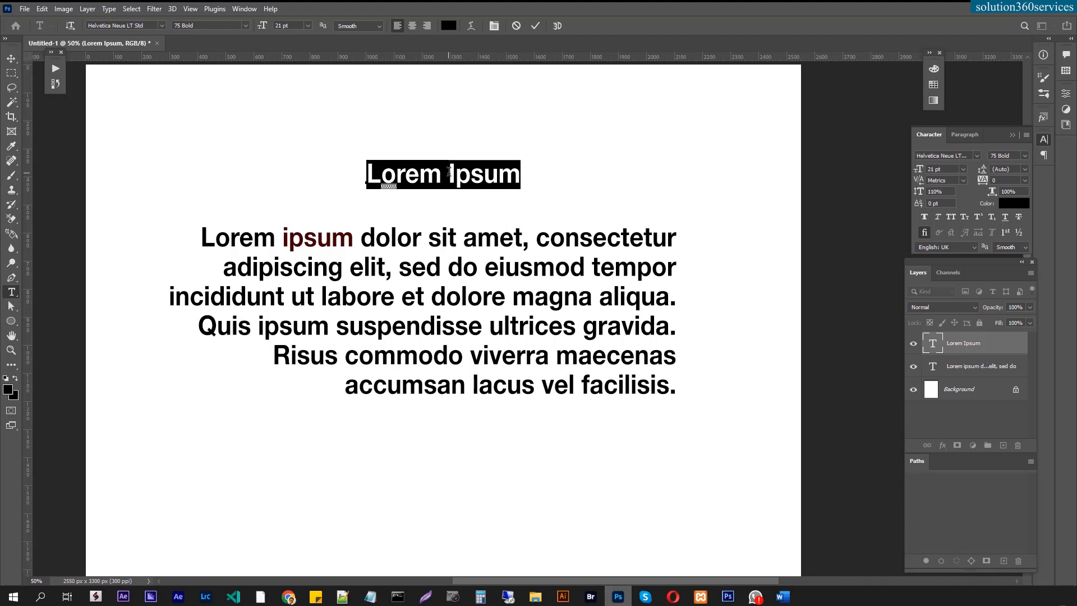
Try the Flag warp style on the "Lorem Ipsum" title, and a Fish warp with a reduced bend.
{"action": "triple_click", "coordinate": [449, 171]}
{"action": "left_click", "coordinate": [471, 26]}
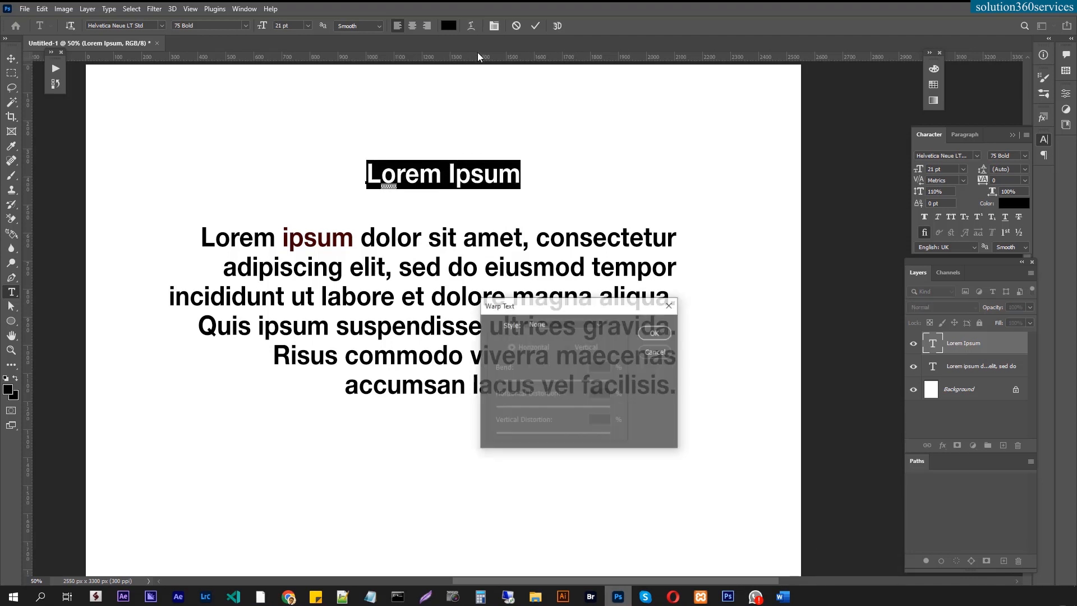
{"action": "left_click", "coordinate": [570, 325]}
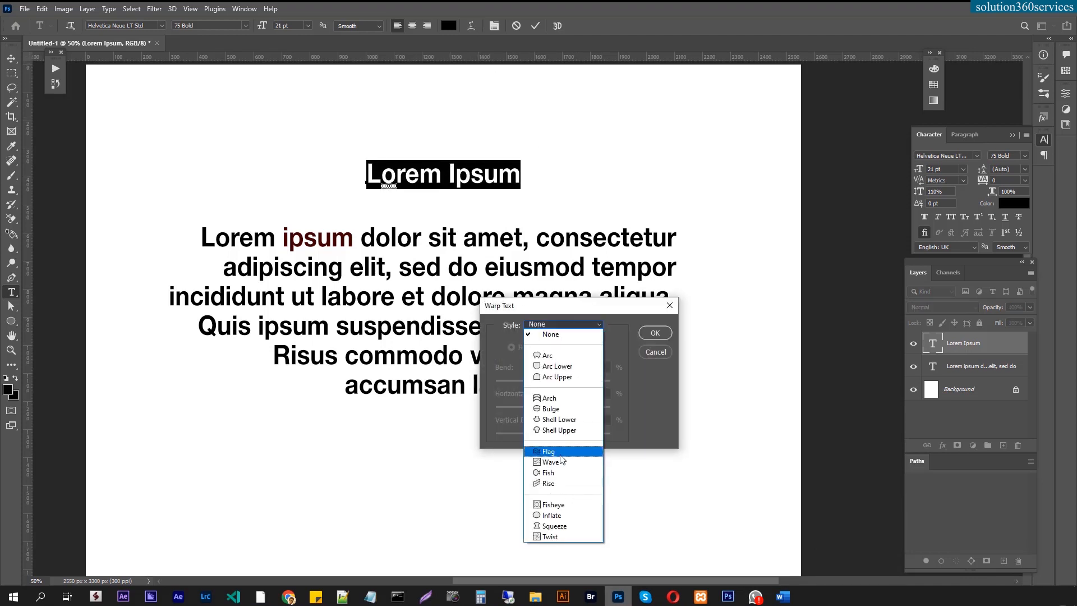
{"action": "left_click", "coordinate": [561, 459]}
{"action": "left_click", "coordinate": [583, 335]}
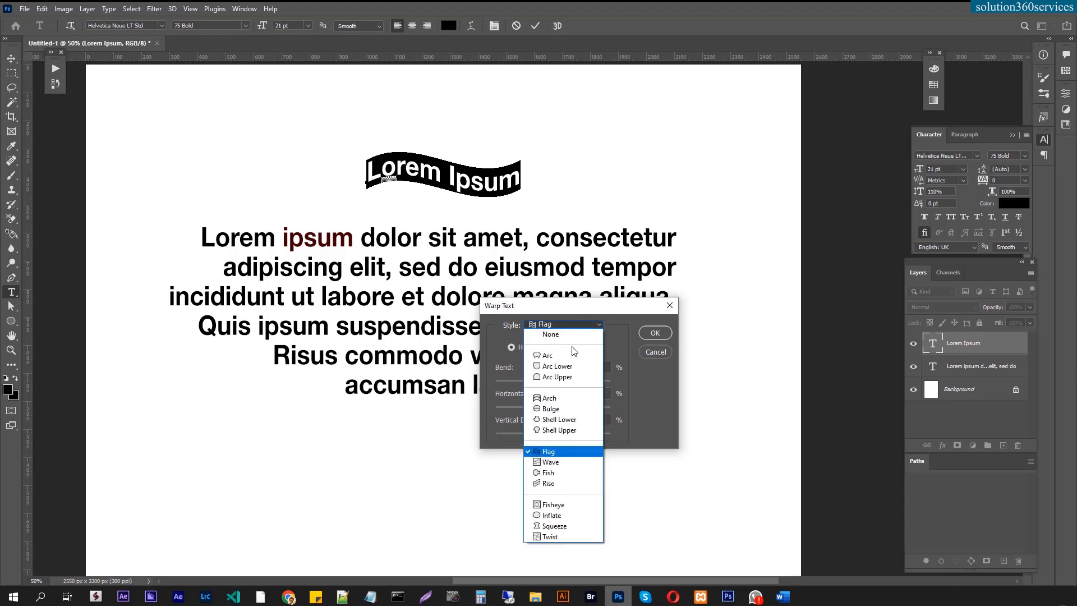
{"action": "left_click", "coordinate": [563, 474]}
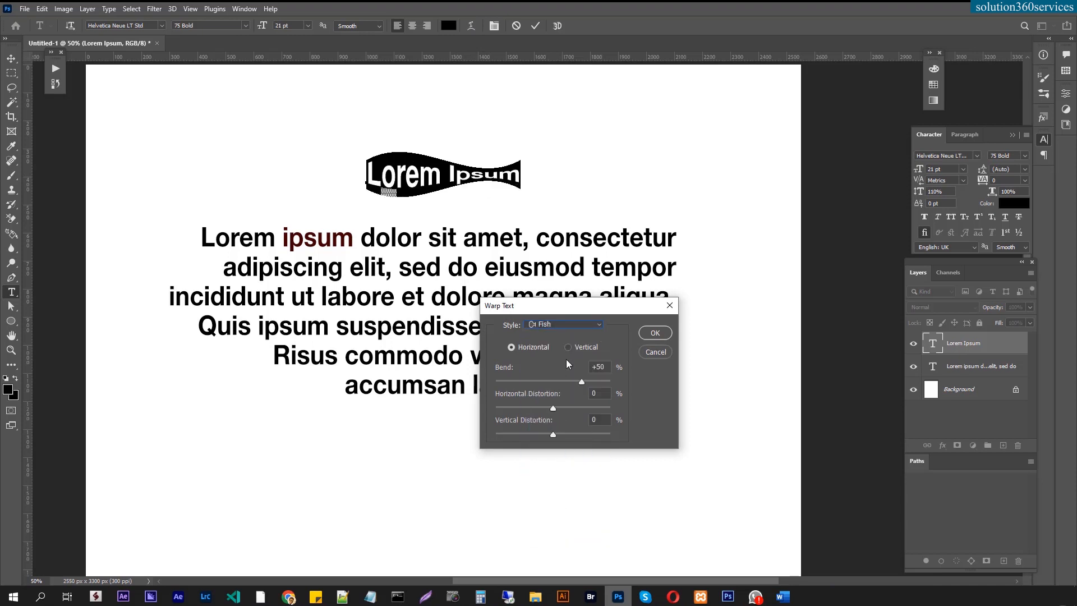
{"action": "mouse_move", "coordinate": [578, 382]}
{"action": "left_mouse_down"}
{"action": "mouse_move", "coordinate": [524, 382]}
{"action": "mouse_move", "coordinate": [563, 382]}
{"action": "left_mouse_up"}
Try an Arch warp with a +28% bend on the title and cancel the text warp.
{"action": "left_click", "coordinate": [567, 326]}
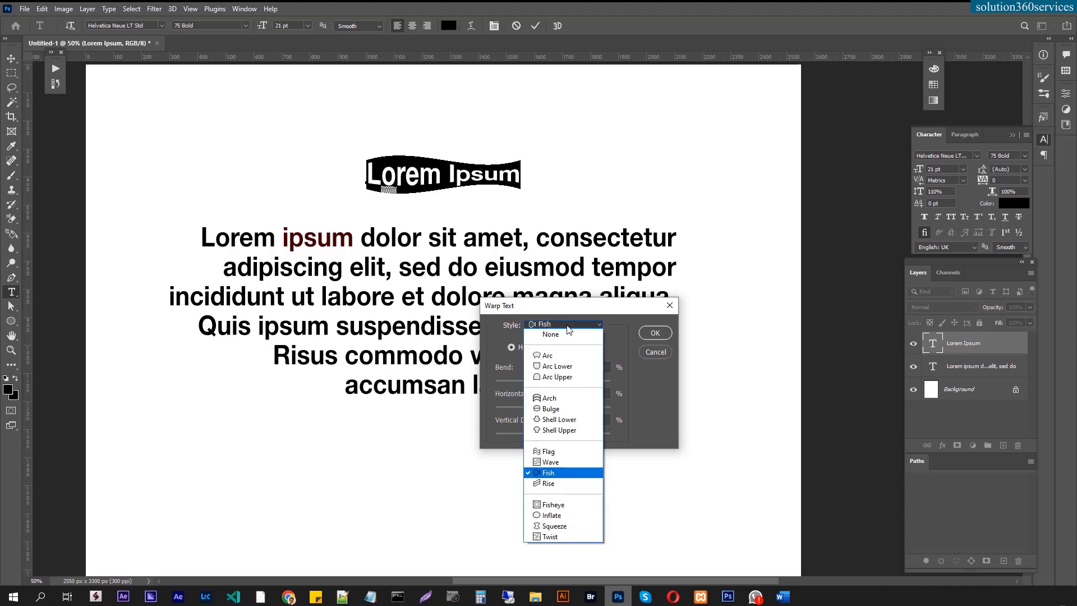
{"action": "left_click", "coordinate": [563, 399]}
{"action": "mouse_move", "coordinate": [553, 407]}
{"action": "left_mouse_down"}
{"action": "mouse_move", "coordinate": [628, 406]}
{"action": "mouse_move", "coordinate": [500, 408]}
{"action": "mouse_move", "coordinate": [553, 408]}
{"action": "left_mouse_up"}
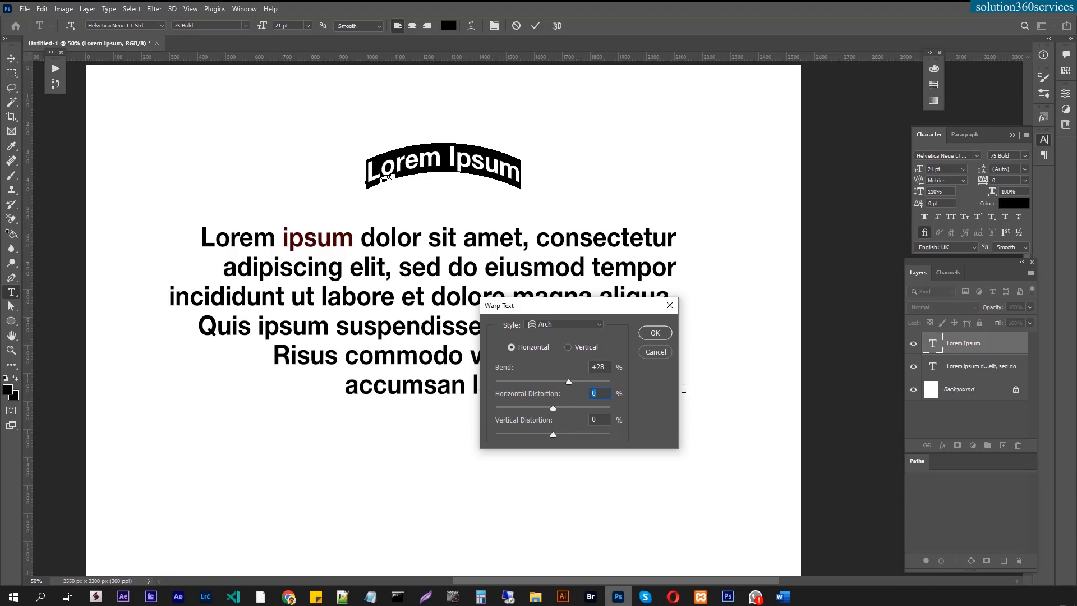
{"action": "left_click", "coordinate": [654, 353]}
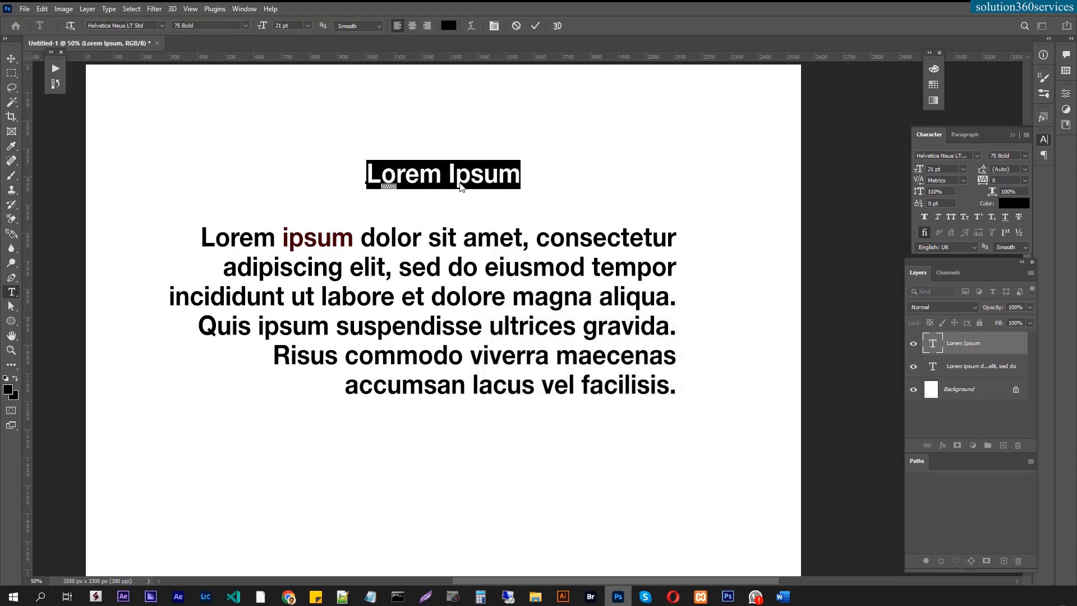
Duplicate the "Lorem Ipsum" title layer and move the copy to just above the original title.
{"action": "left_click", "coordinate": [12, 58]}
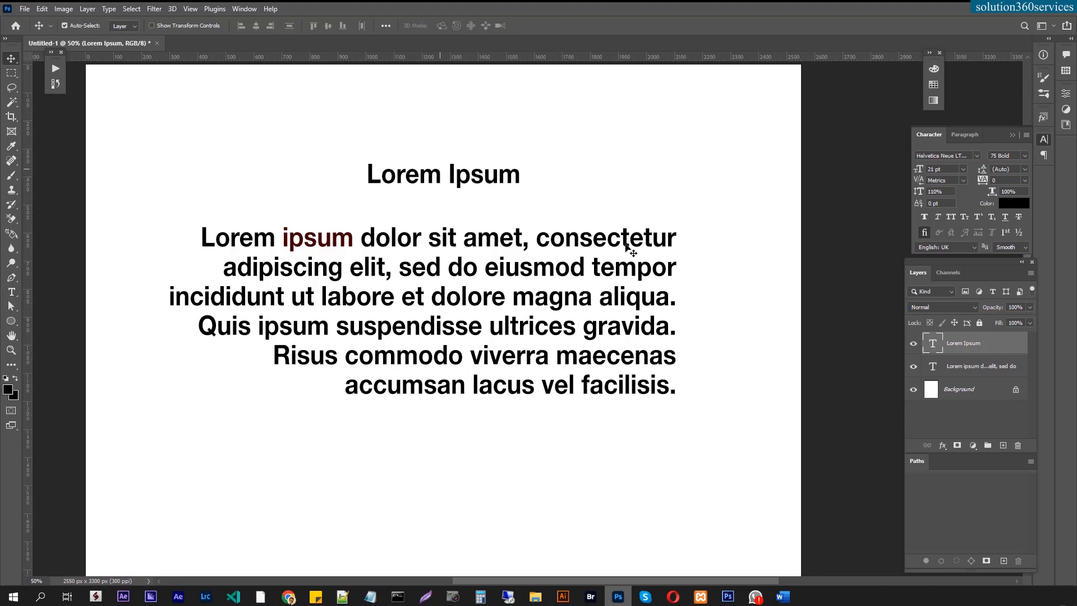
{"action": "left_click_drag", "start_coordinate": [971, 344], "coordinate": [1001, 445]}
{"action": "left_click_drag", "start_coordinate": [458, 183], "coordinate": [459, 150]}
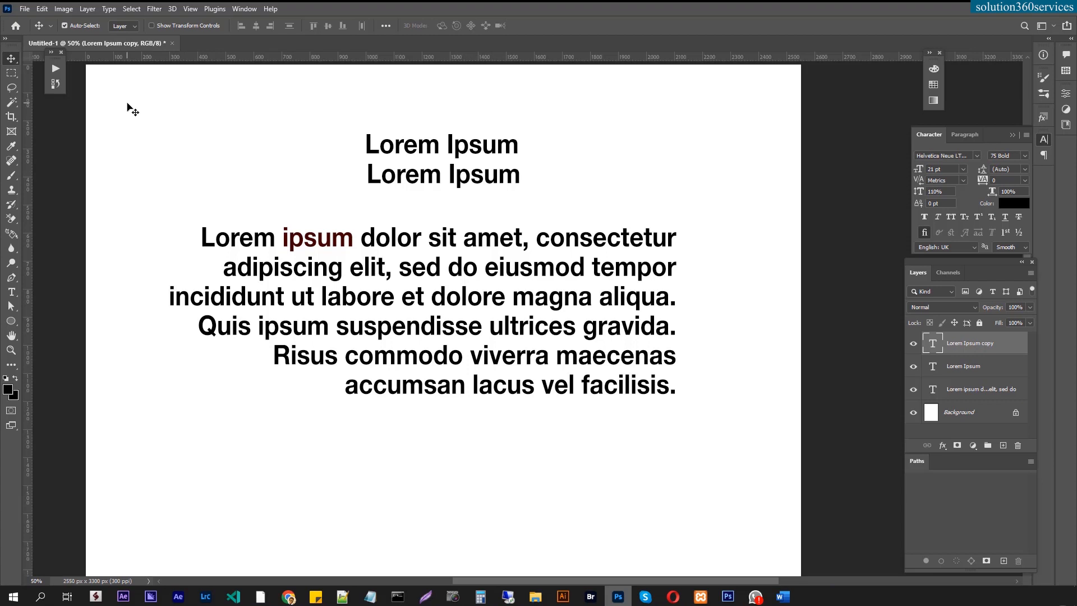
Set the text color of the upper "Lorem Ipsum" copy to #380000 and commit the text edit.
{"action": "left_click", "coordinate": [12, 294]}
{"action": "triple_click", "coordinate": [423, 148]}
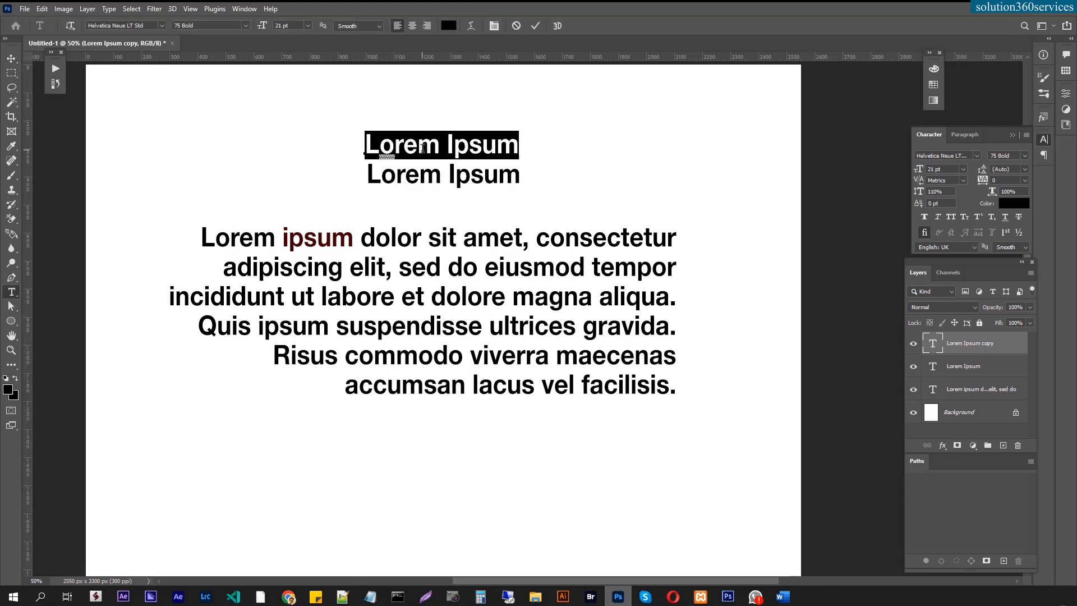
{"action": "left_click", "coordinate": [449, 26]}
{"action": "type", "text": "380000"}
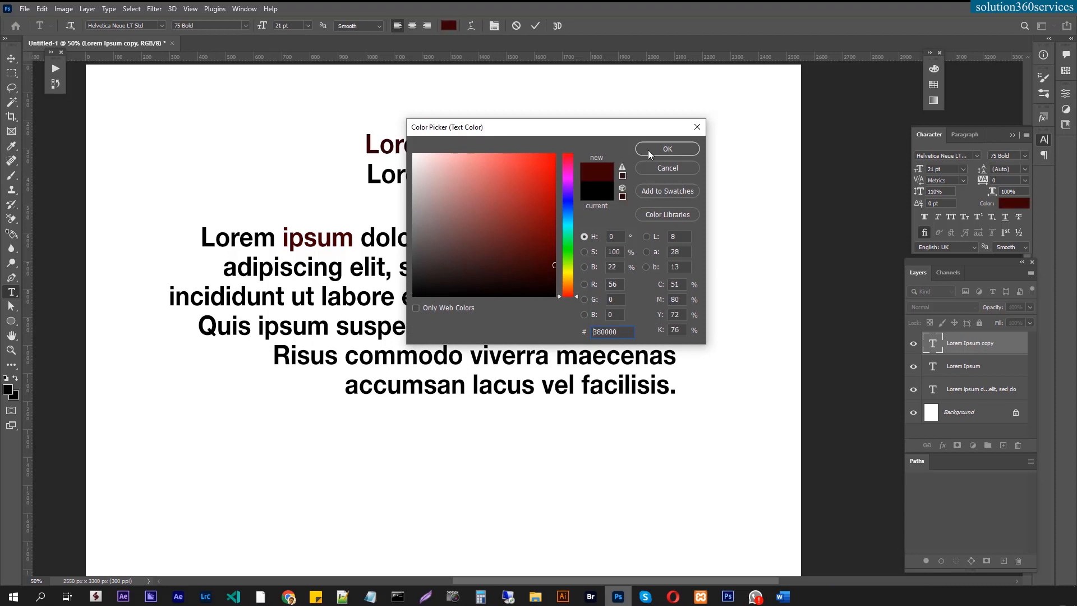
{"action": "left_click", "coordinate": [649, 149]}
{"action": "left_click", "coordinate": [11, 59]}
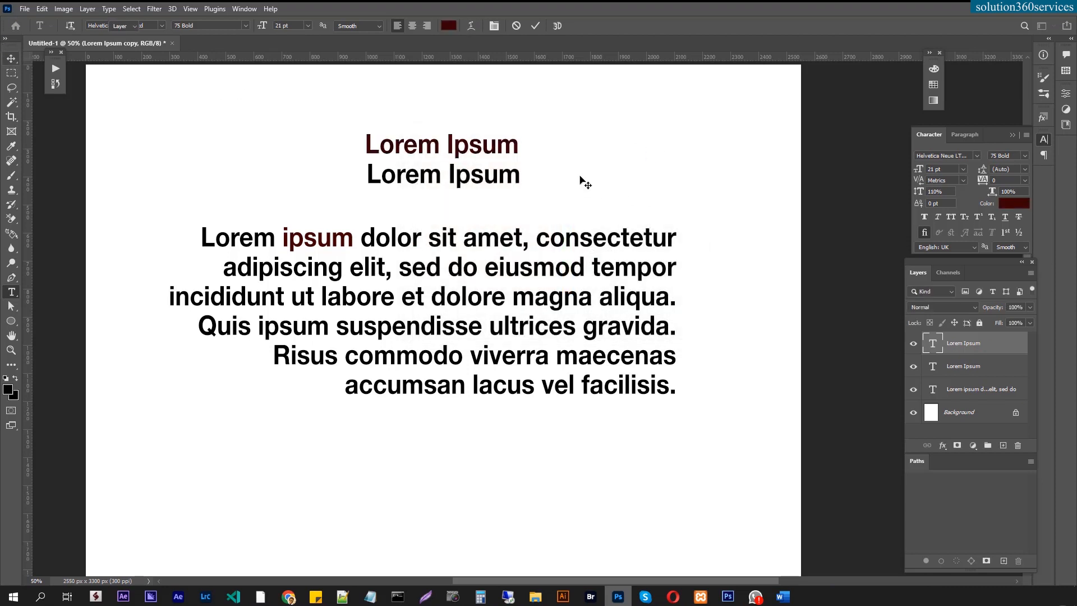
Try enlarging the dark red title copy to 23.65 pt with Free Transform, and undo the scaling.
{"action": "key", "text": "ctrl+t"}
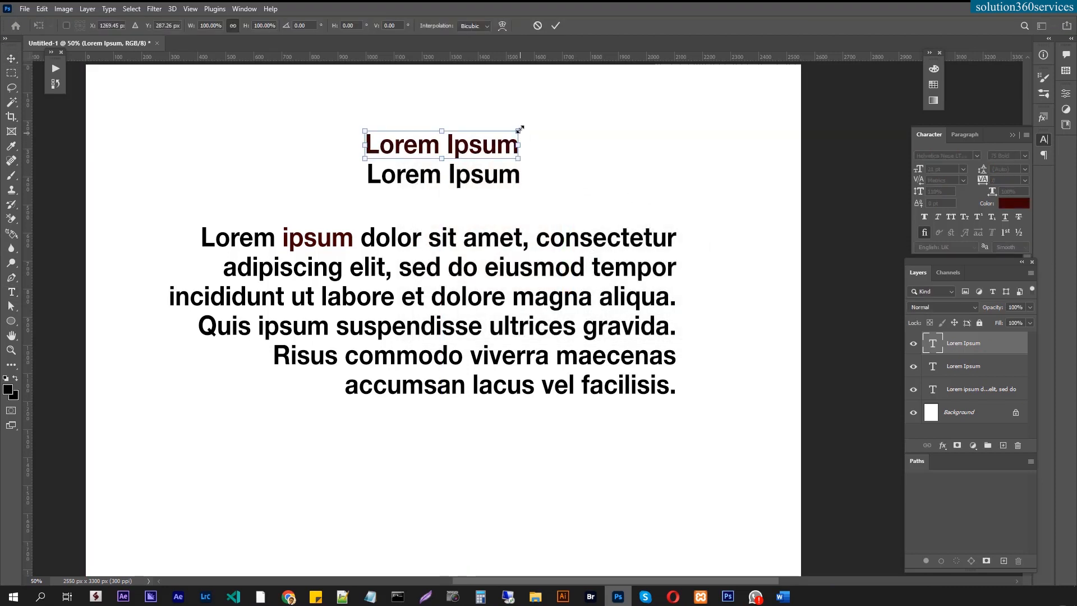
{"action": "left_click_drag", "start_coordinate": [570, 104], "coordinate": [534, 109]}
{"action": "key", "text": "Return"}
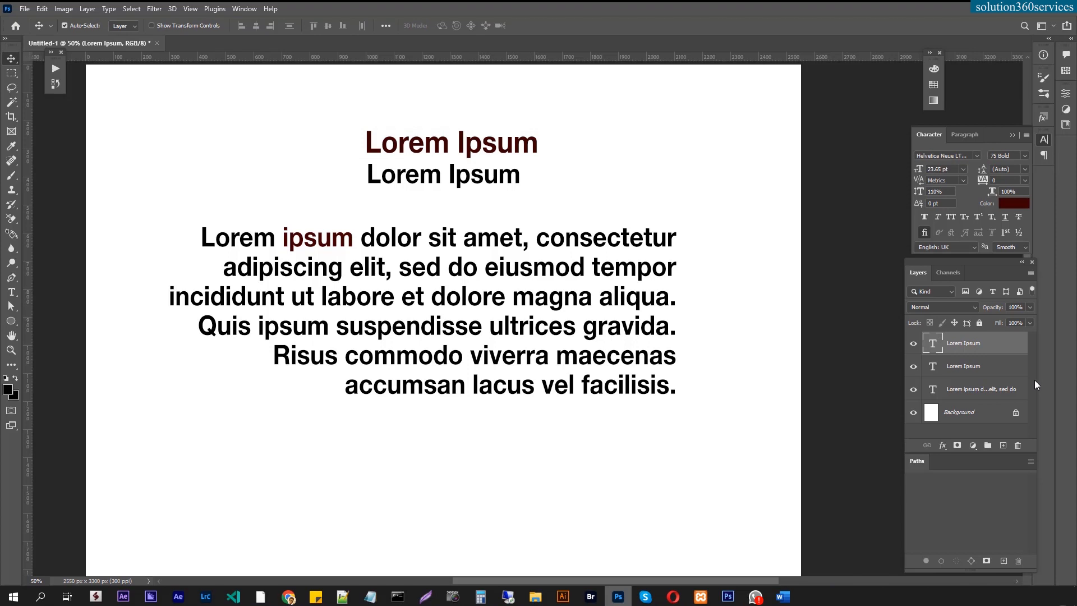
{"action": "key", "text": "ctrl+z"}
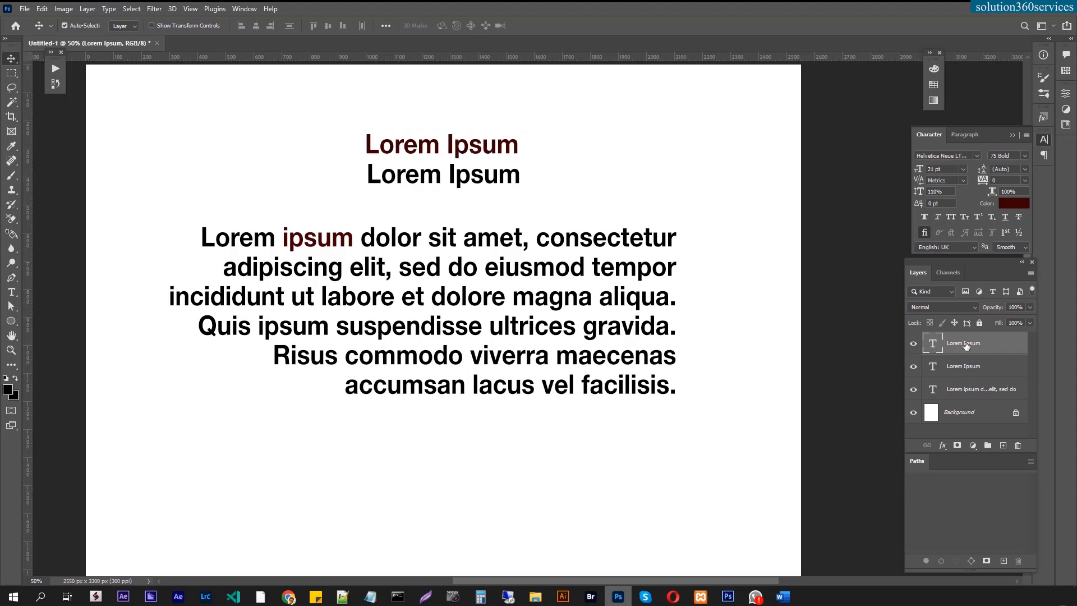
Rasterize the dark red title copy's type layer and inspect its letter edges up close.
{"action": "right_click", "coordinate": [962, 344]}
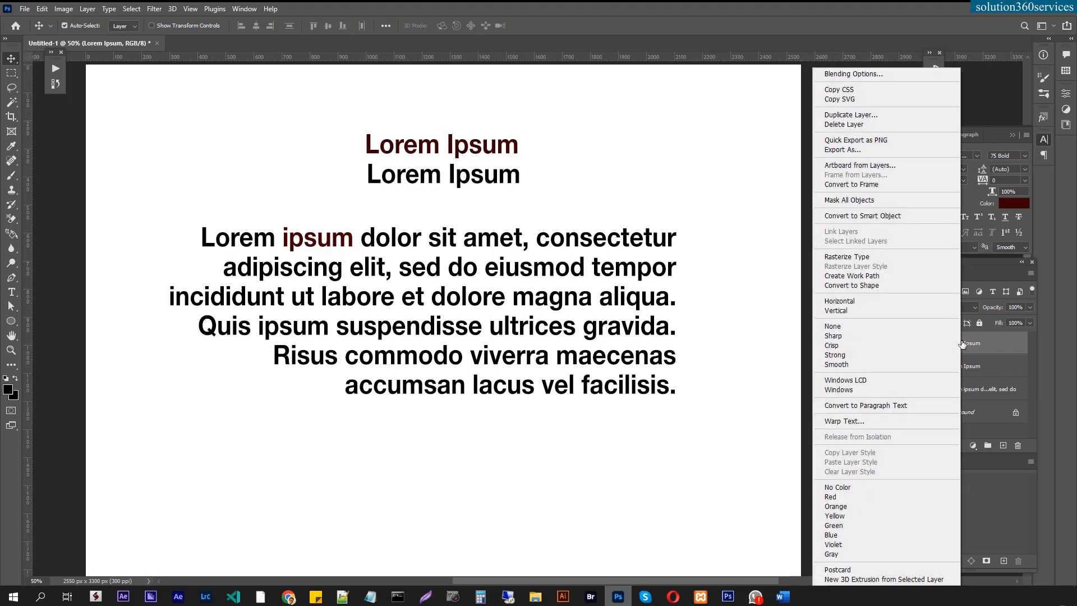
{"action": "left_click", "coordinate": [852, 256]}
{"action": "left_click_drag", "start_coordinate": [462, 152], "coordinate": [570, 126]}
{"action": "left_click_drag", "start_coordinate": [468, 347], "coordinate": [490, 435]}
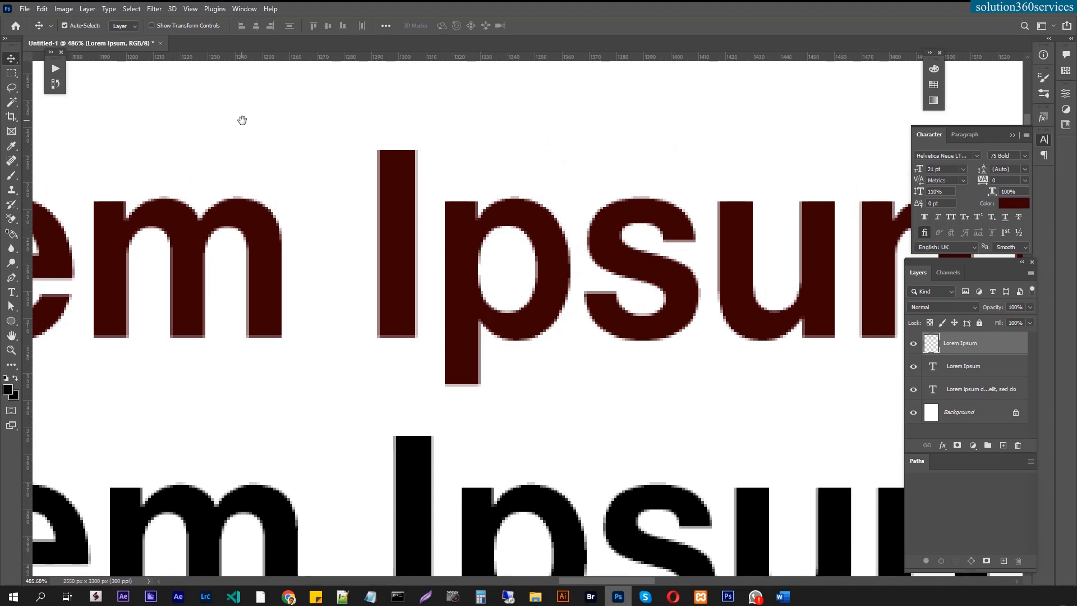
Resample the image to a resolution of 600 pixels/inch.
{"action": "key", "text": "ctrl+0"}
{"action": "key", "text": "ctrl+alt+i"}
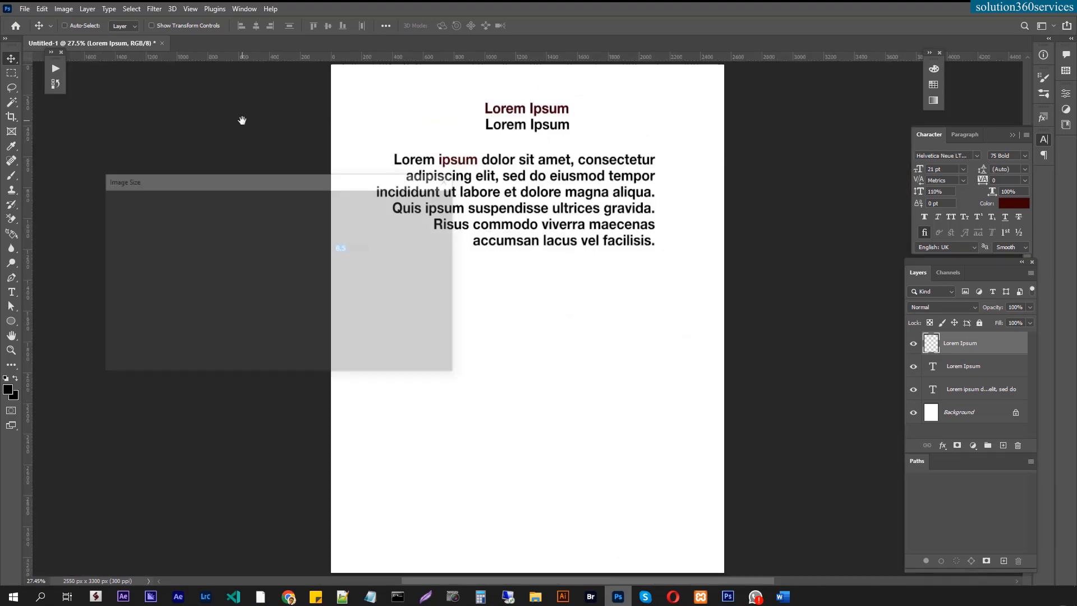
{"action": "left_click", "coordinate": [362, 279]}
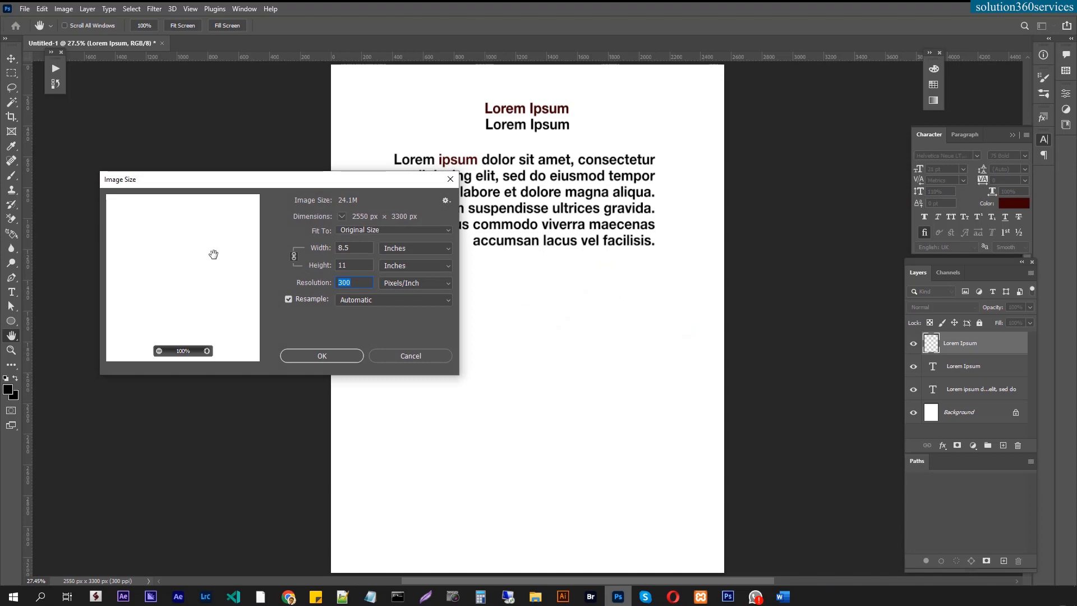
{"action": "type", "text": "600"}
{"action": "key", "text": "Return"}
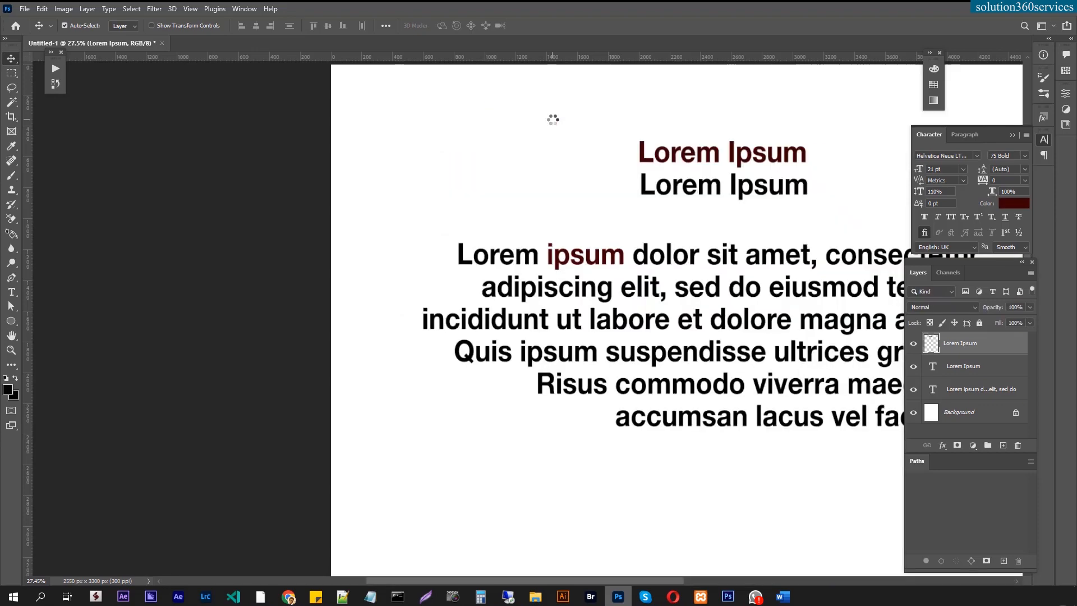
Compare the letter edges of the rasterized red title and the live black title at 200% zoom.
{"action": "left_click", "coordinate": [710, 160], "text": "ctrl"}
{"action": "left_click", "coordinate": [709, 160], "text": "ctrl"}
{"action": "left_click", "coordinate": [710, 160], "text": "ctrl"}
{"action": "left_click", "coordinate": [710, 160], "text": "ctrl"}
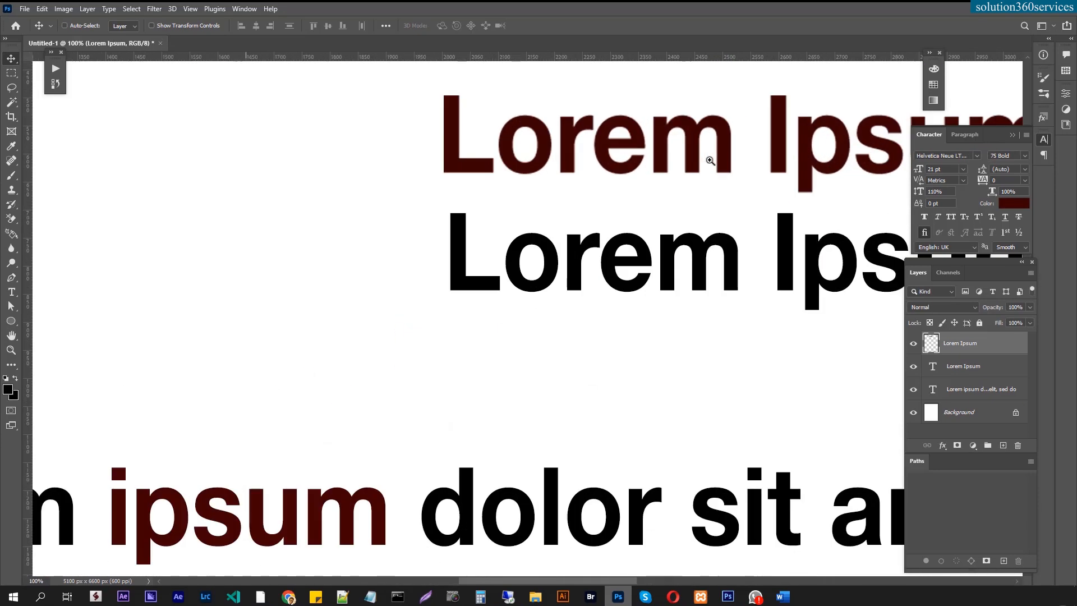
{"action": "left_click", "coordinate": [710, 161], "text": "ctrl"}
{"action": "left_click_drag", "start_coordinate": [678, 176], "coordinate": [588, 208]}
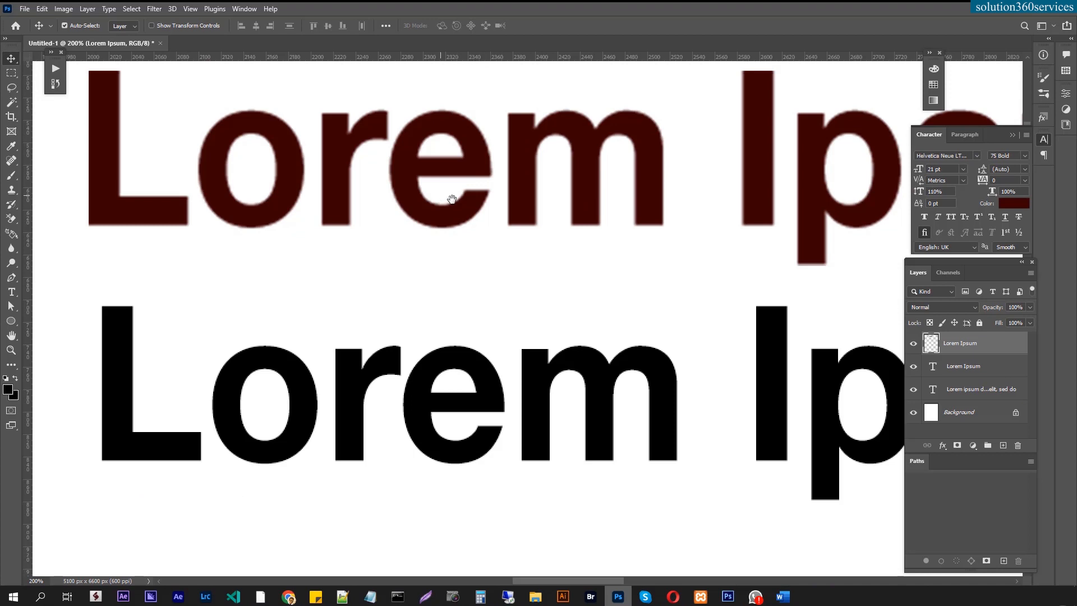
{"action": "left_click_drag", "start_coordinate": [557, 133], "coordinate": [504, 161]}
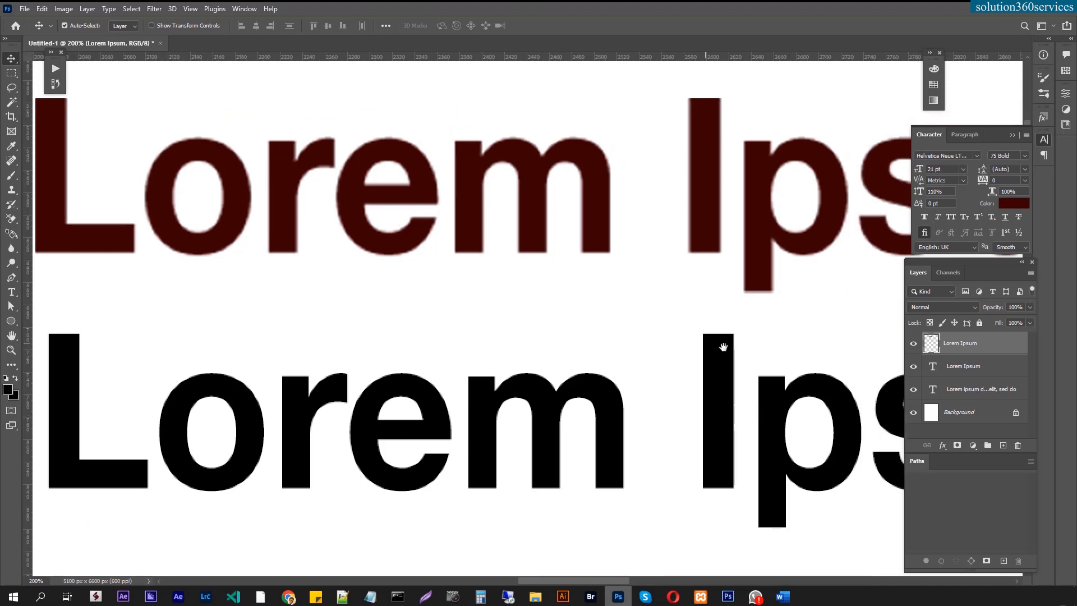
{"action": "left_click_drag", "start_coordinate": [723, 344], "coordinate": [552, 344]}
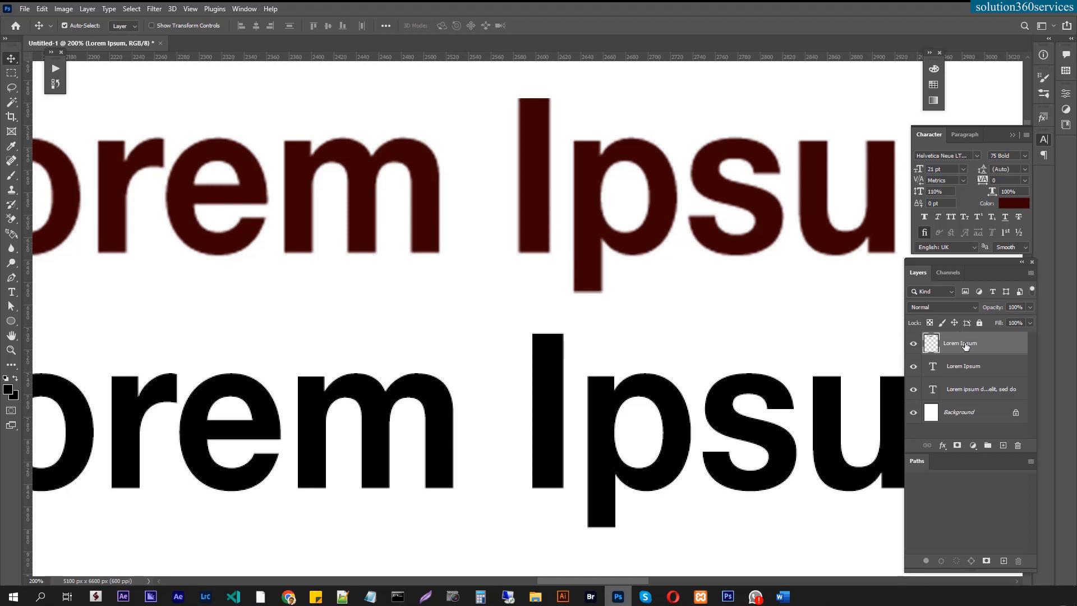
Undo the image resolution change and the rasterization of the dark red title.
{"action": "scroll", "coordinate": [677, 301], "scroll_direction": "right", "scroll_amount": 10}
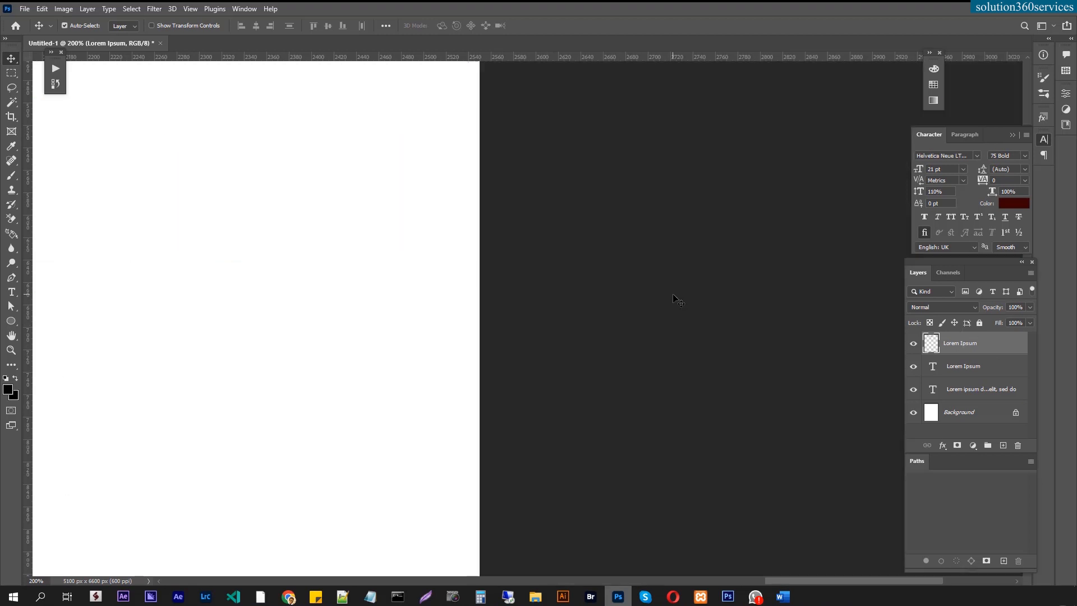
{"action": "key", "text": "ctrl+0"}
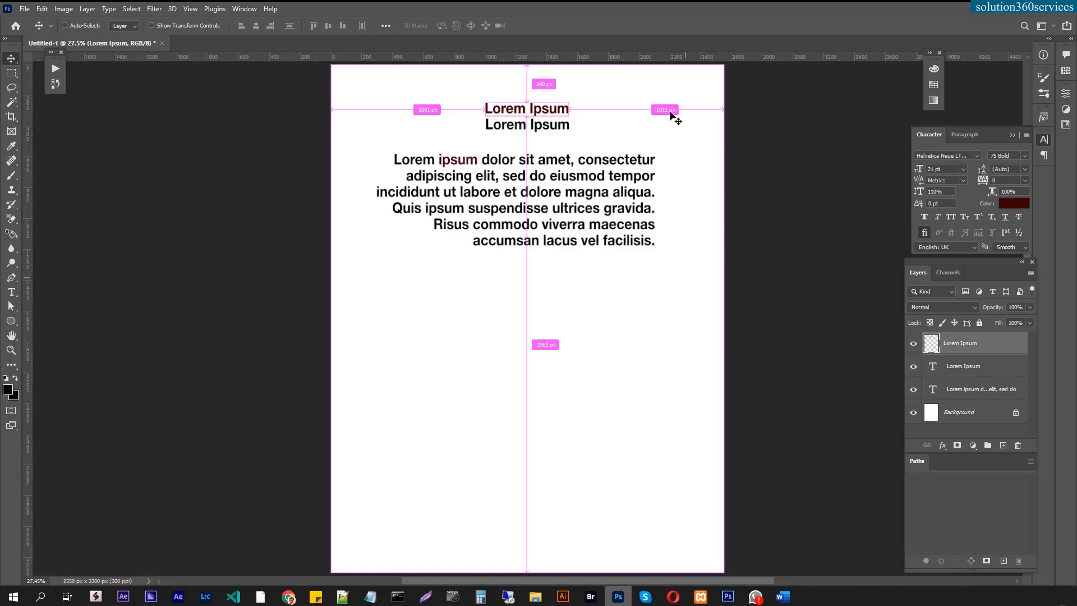
{"action": "key", "text": "ctrl+plus"}
{"action": "key", "text": "ctrl+plus"}
{"action": "key", "text": "ctrl+plus"}
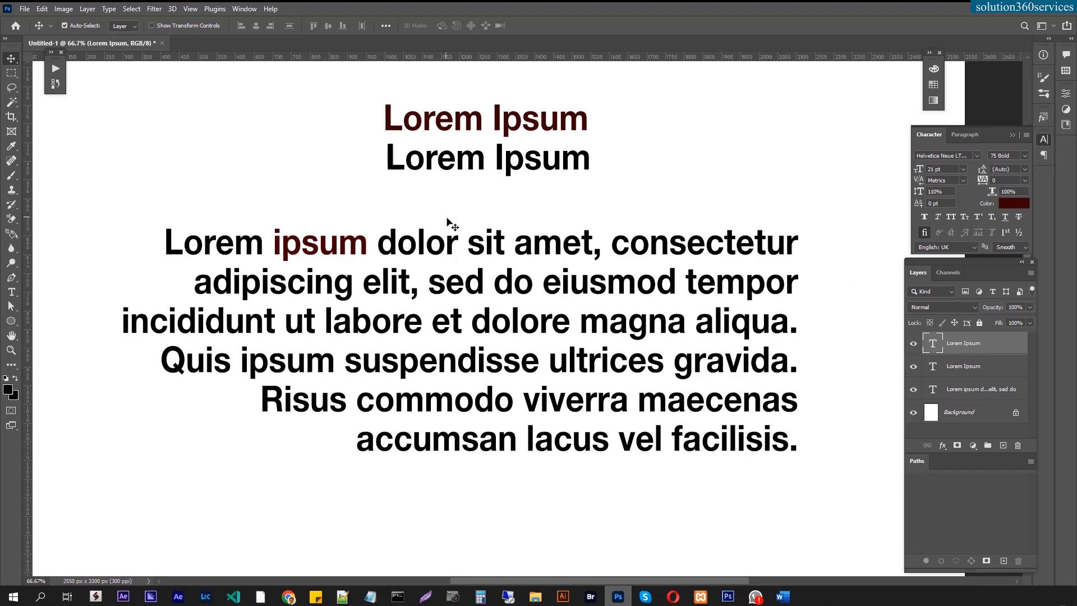
Switch to the Word instructions, read the section on variations of type tools, and return to Photoshop.
{"action": "left_click", "coordinate": [781, 596]}
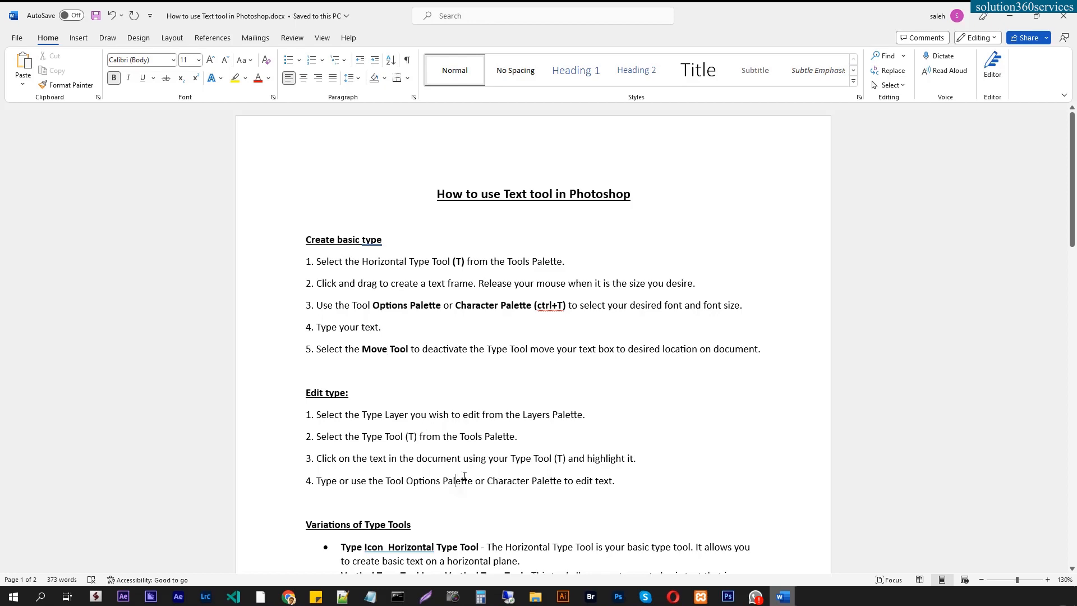
{"action": "left_click_drag", "start_coordinate": [457, 479], "coordinate": [465, 476]}
{"action": "scroll", "coordinate": [558, 425], "scroll_direction": "down", "scroll_amount": 3}
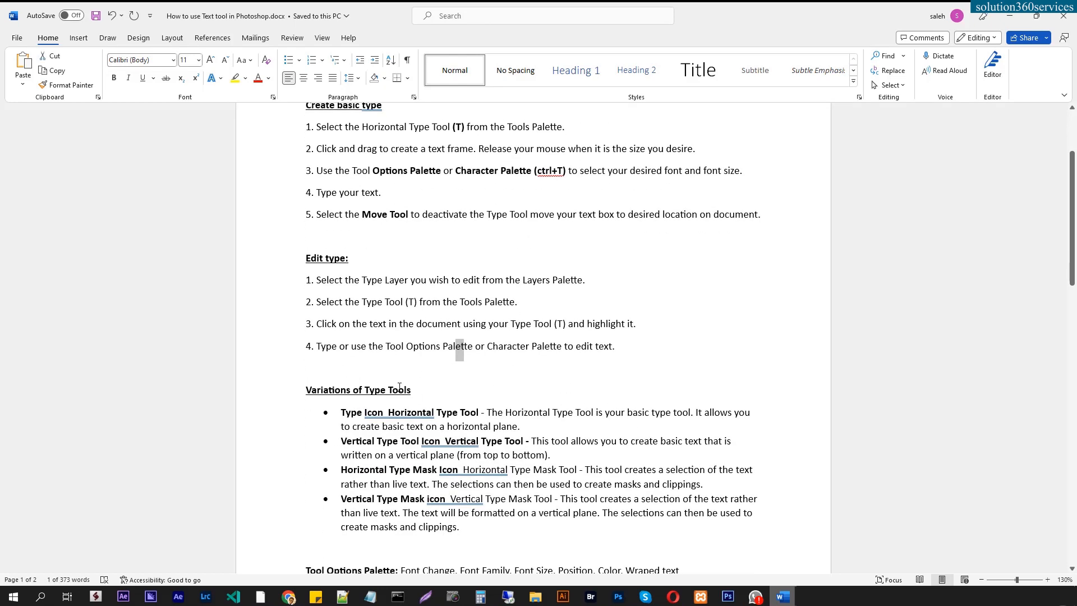
{"action": "left_click", "coordinate": [1009, 16]}
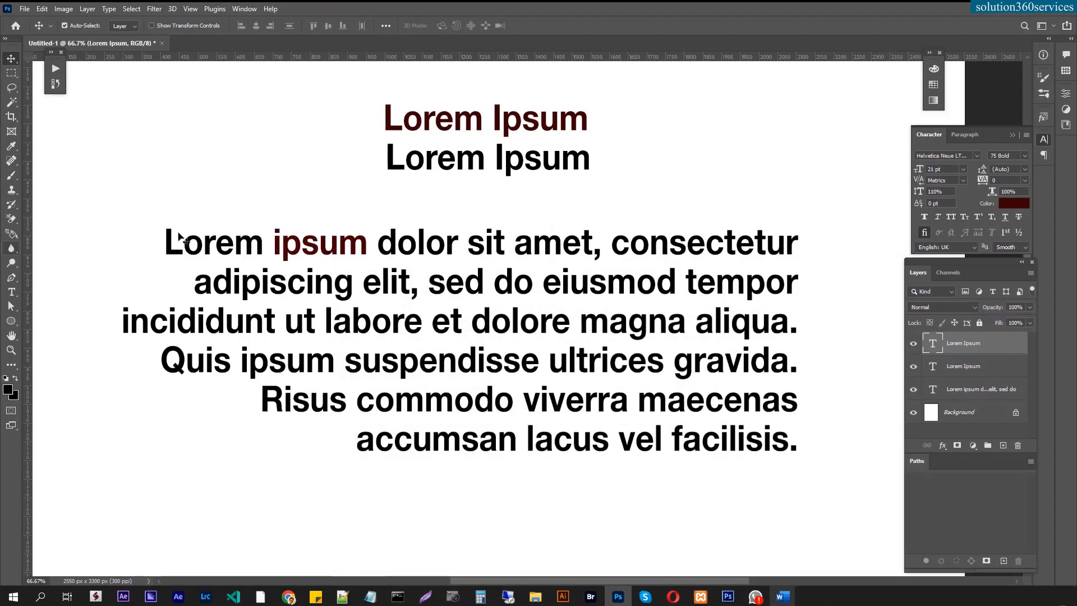
Add vertical point text reading "4fsfs654f65" beside the paragraph with the Vertical Type tool.
{"action": "left_click", "coordinate": [17, 290]}
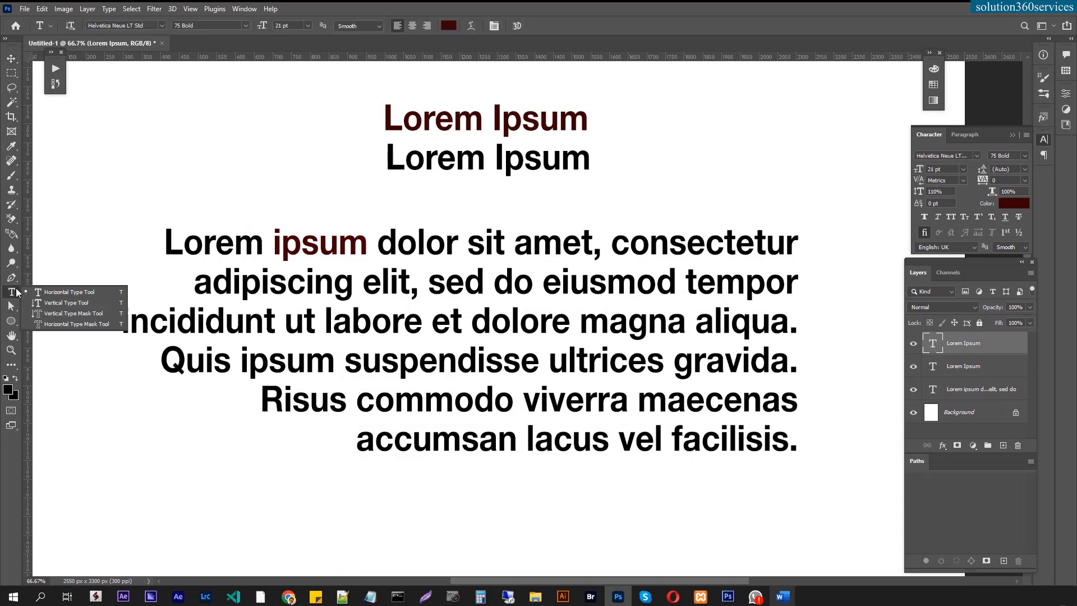
{"action": "left_click", "coordinate": [65, 303]}
{"action": "left_click", "coordinate": [151, 121]}
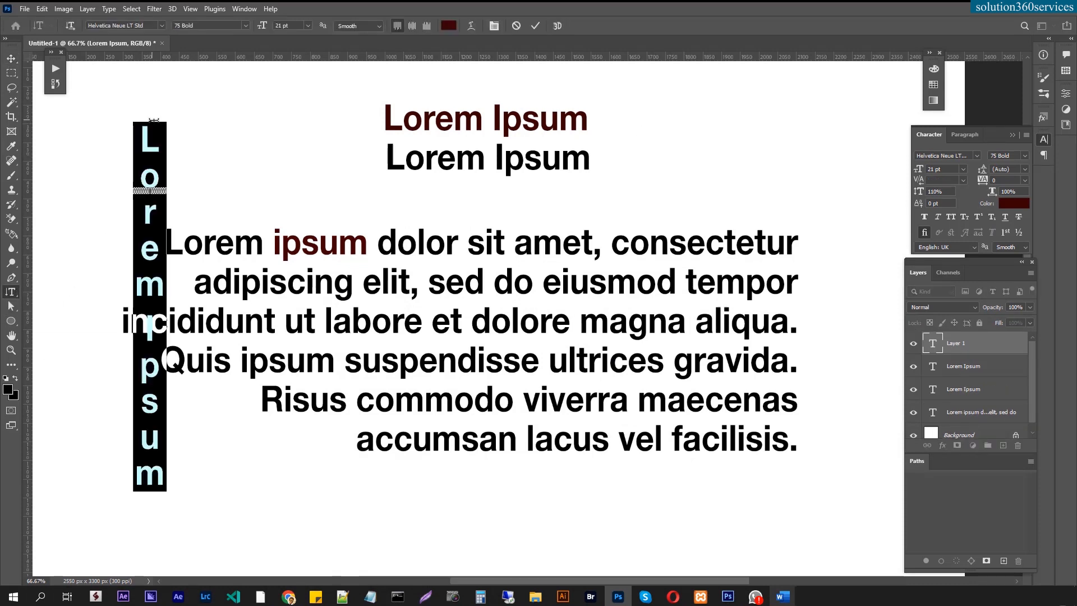
{"action": "type", "text": "4fsfs654f65"}
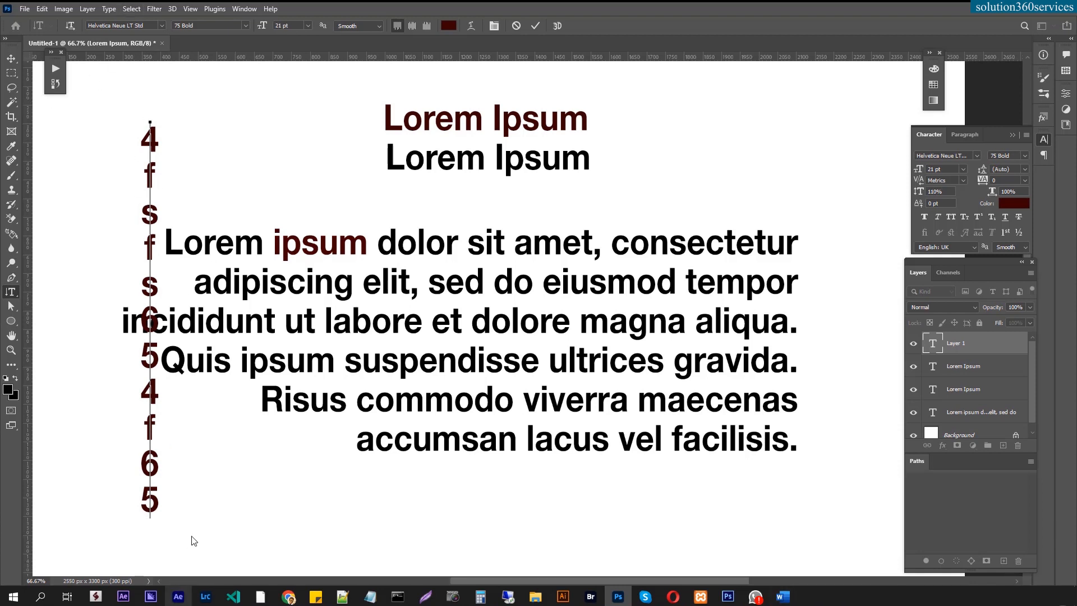
Create a vertical text-shaped selection of repeated "sf" letters below the paragraph with the Vertical Type Mask tool.
{"action": "right_click", "coordinate": [11, 291]}
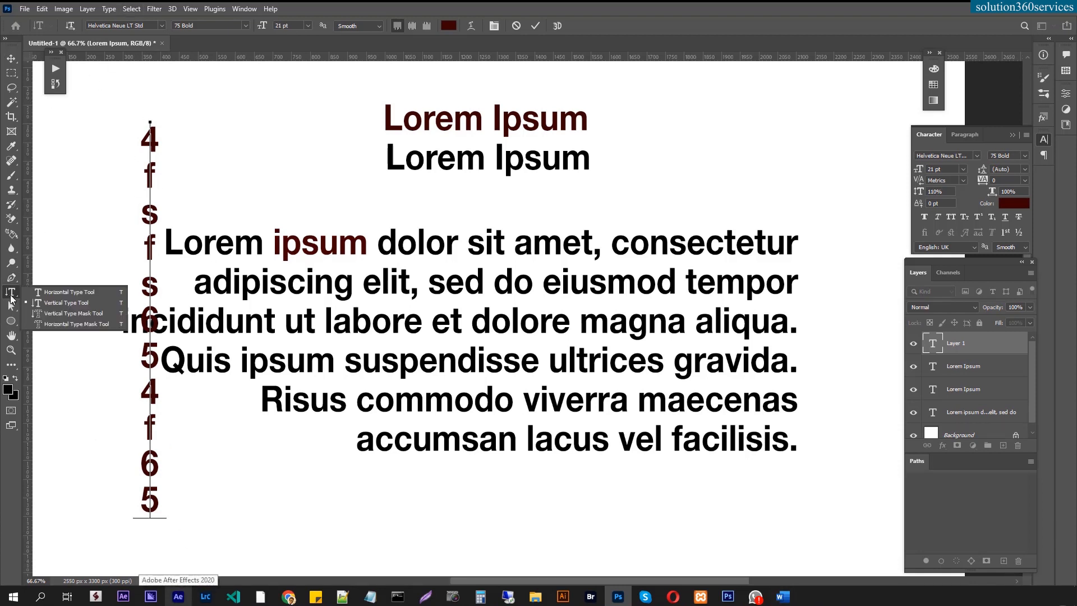
{"action": "left_click", "coordinate": [52, 313]}
{"action": "left_click", "coordinate": [382, 499]}
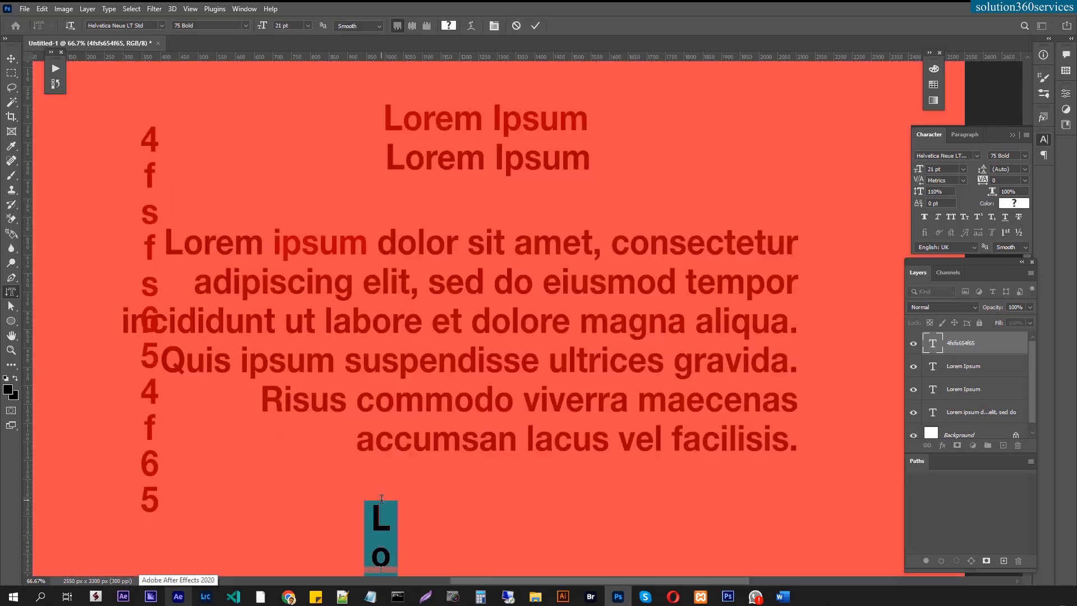
{"action": "type", "text": "sf"}
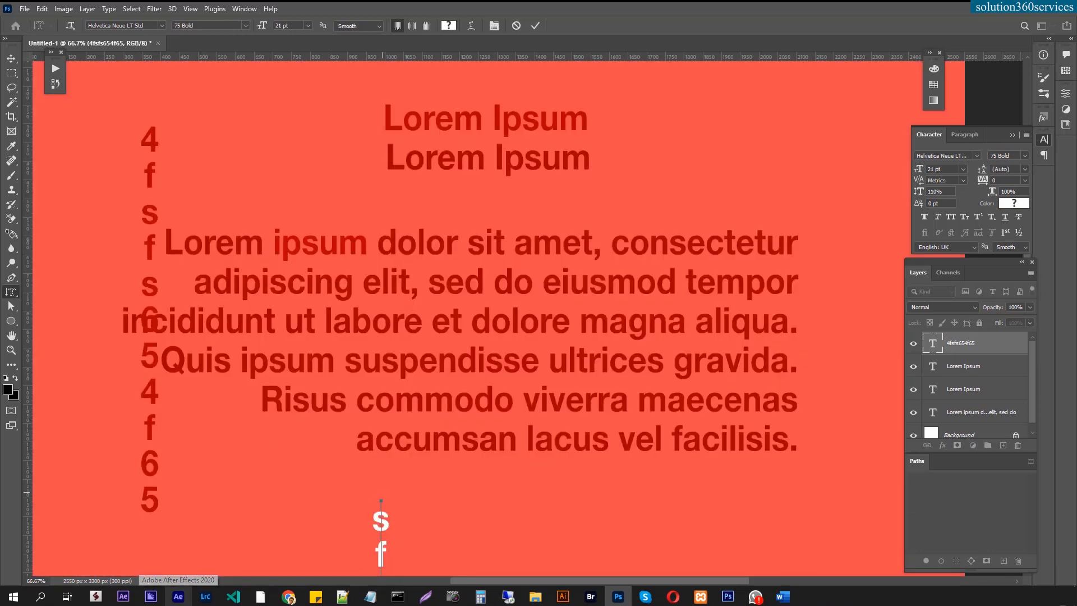
{"action": "left_click", "coordinate": [12, 60]}
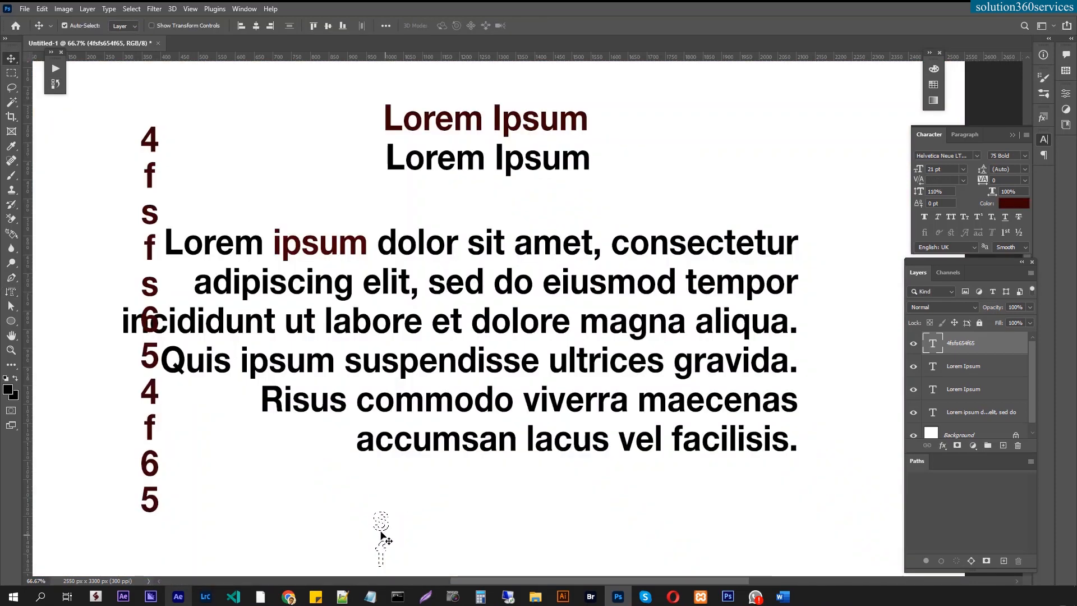
Try moving the vertical text selection up over the paragraph, undo the move, and deselect.
{"action": "left_click_drag", "start_coordinate": [385, 529], "coordinate": [344, 354]}
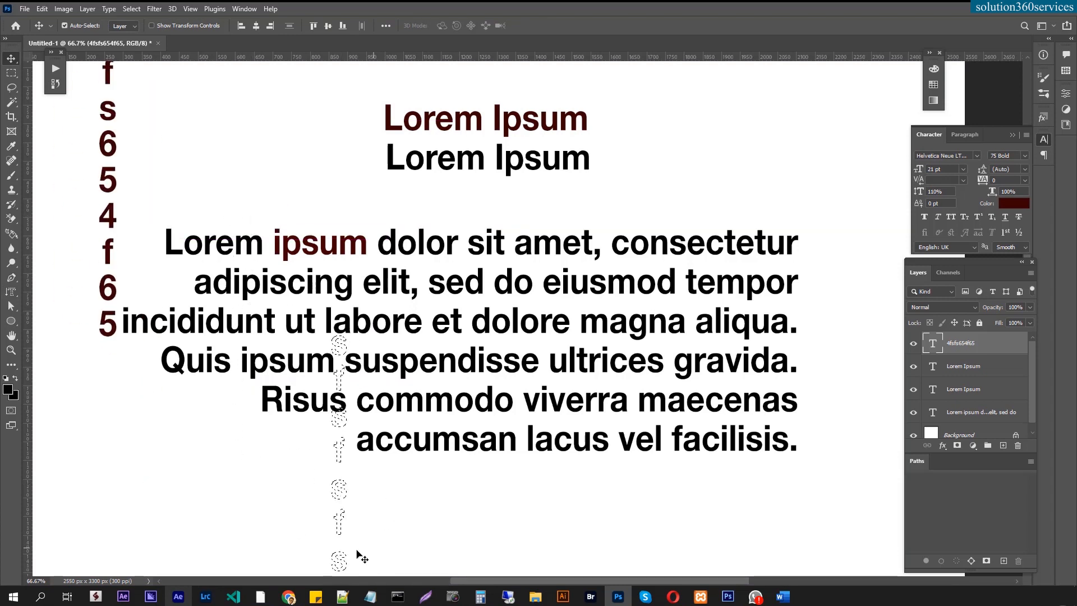
{"action": "key", "text": "ctrl+z"}
{"action": "key", "text": "ctrl+d"}
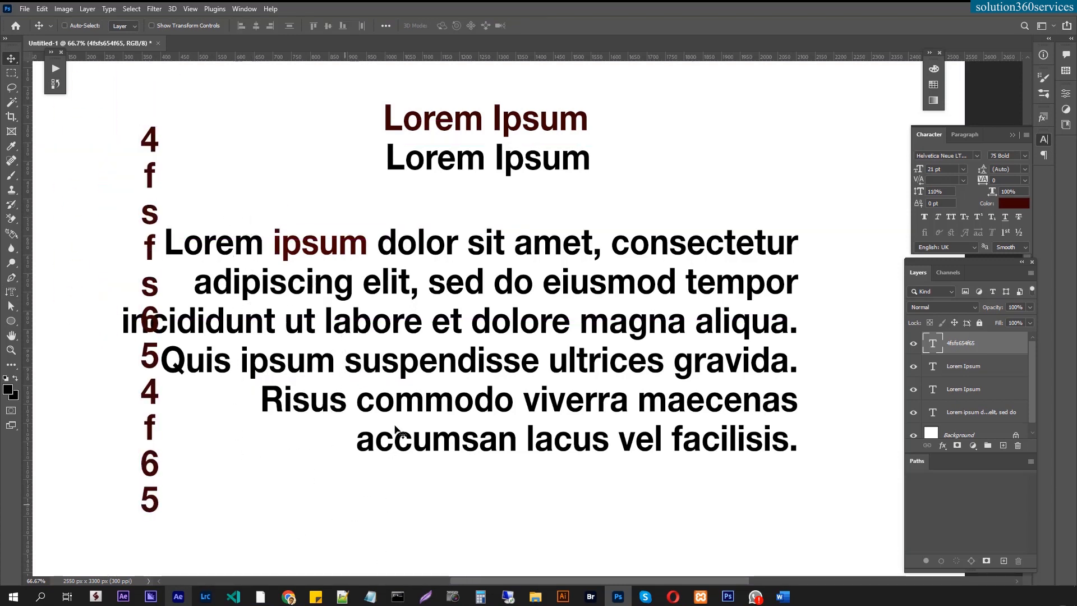
Create a horizontal text-shaped selection reading "sfsfsf" between the black title and the paragraph with the Horizontal Type Mask tool.
{"action": "left_click", "coordinate": [11, 292]}
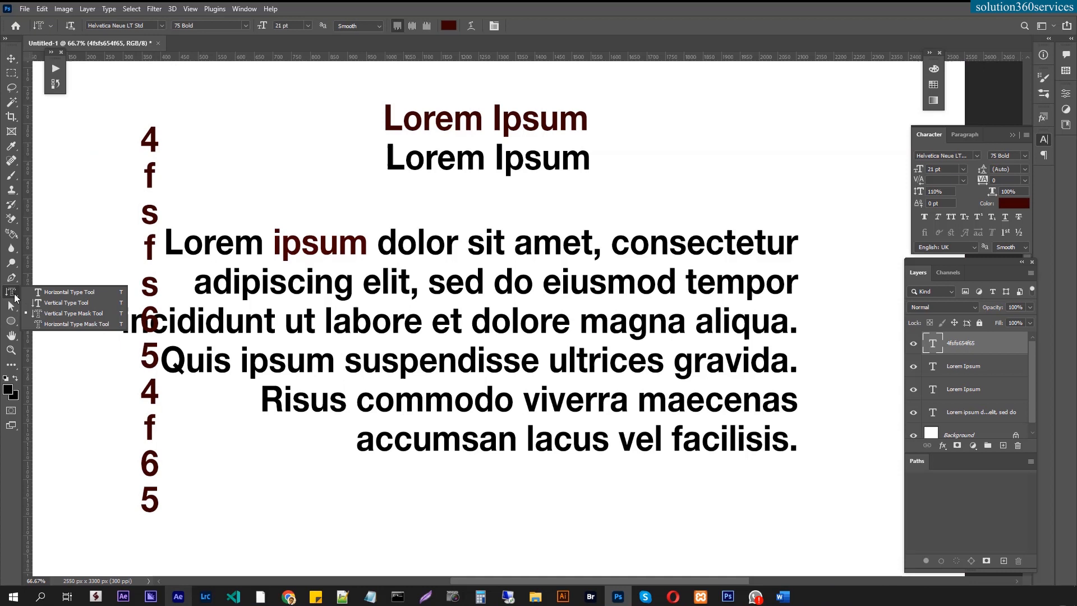
{"action": "left_click", "coordinate": [50, 326]}
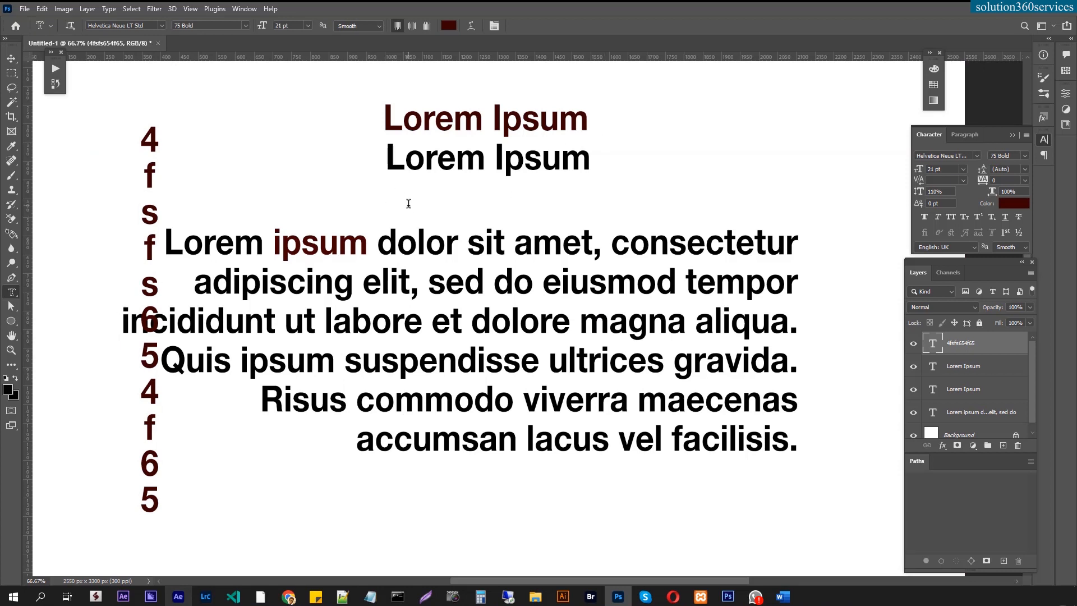
{"action": "left_click", "coordinate": [408, 202]}
{"action": "type", "text": "sfsfsf"}
{"action": "left_click", "coordinate": [11, 58]}
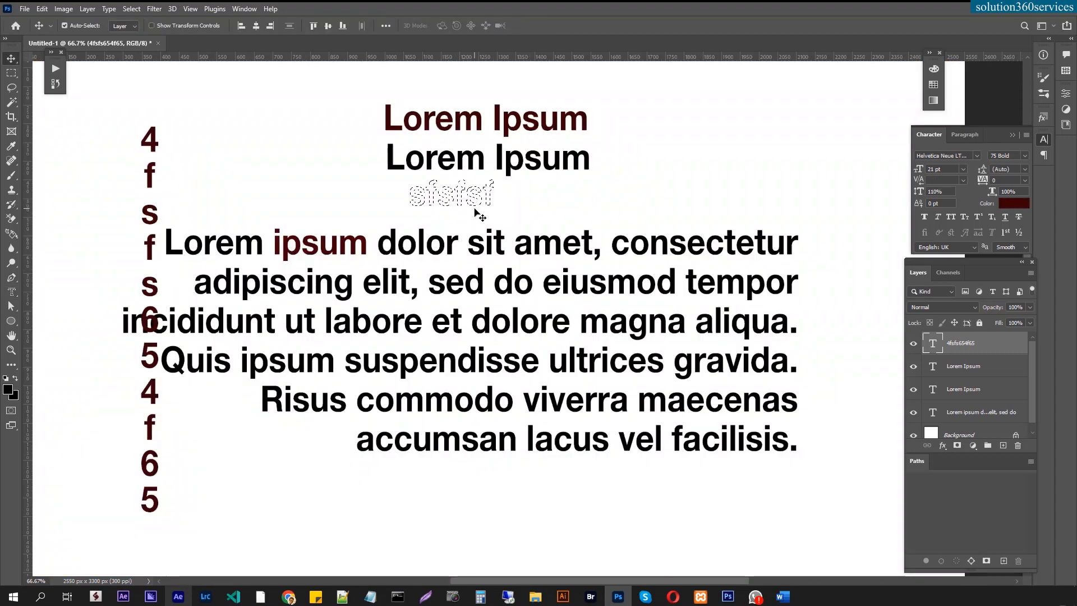
Switch back to the Horizontal Type tool and clear the text-shaped selection.
{"action": "left_click", "coordinate": [11, 292]}
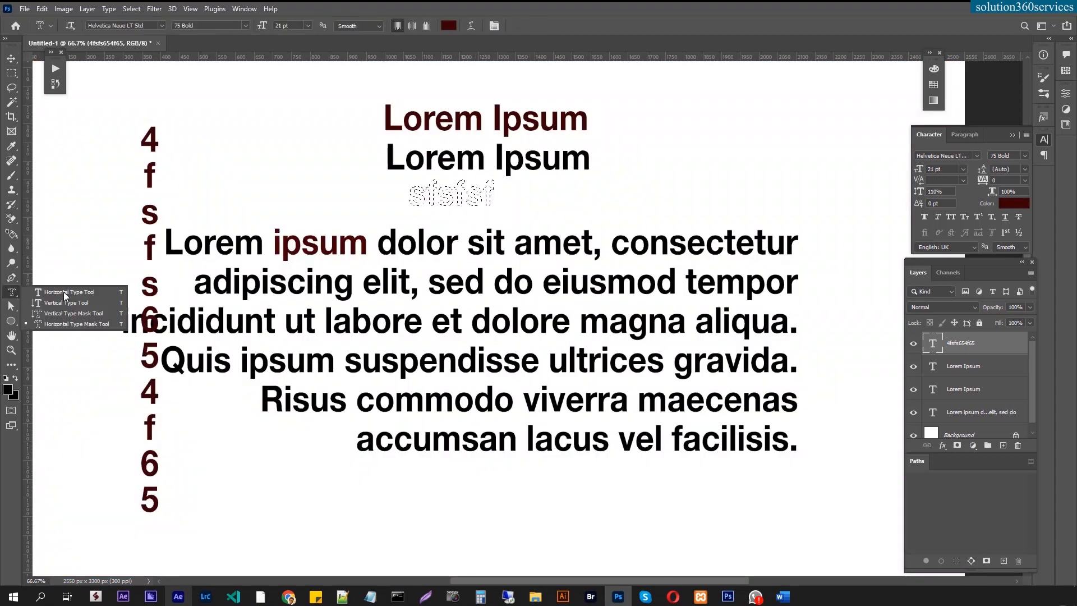
{"action": "left_click", "coordinate": [69, 293]}
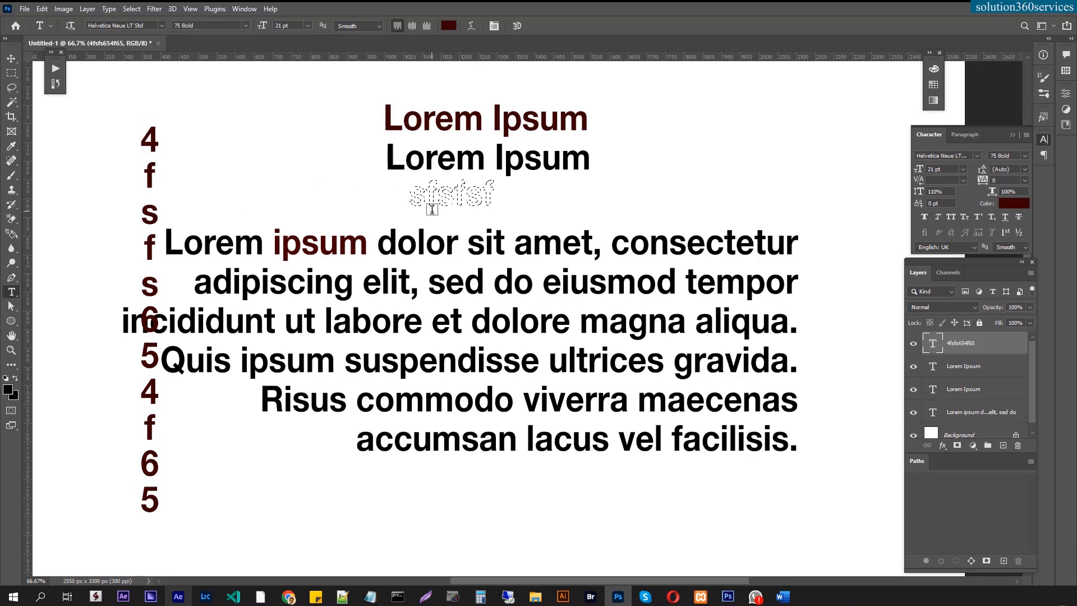
{"action": "key", "text": "ctrl+d"}
Switch to the Word instructions, read the definition of Leading in the Character Palette section, and return to Photoshop.
{"action": "left_click", "coordinate": [782, 597]}
{"action": "scroll", "coordinate": [589, 420], "scroll_direction": "down", "scroll_amount": 2}
{"action": "scroll", "coordinate": [585, 425], "scroll_direction": "down", "scroll_amount": 2}
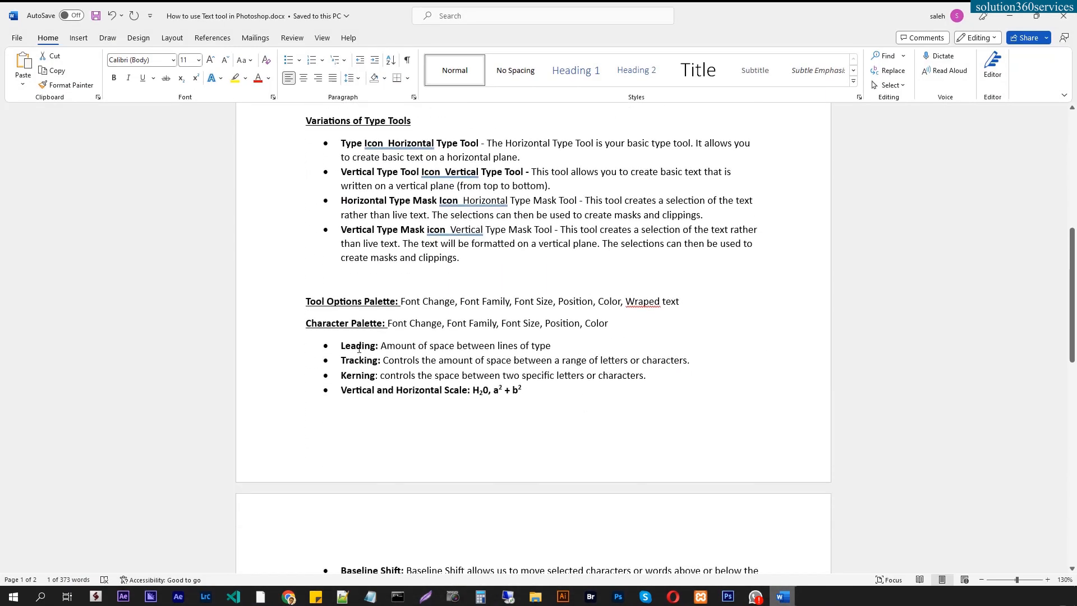
{"action": "left_click", "coordinate": [359, 348]}
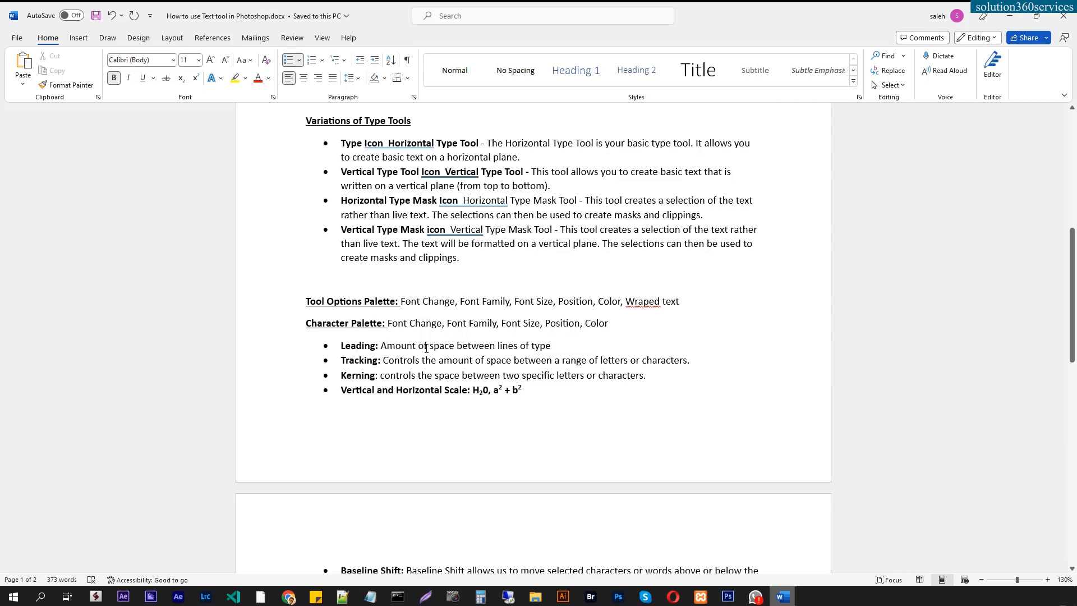
{"action": "left_click_drag", "start_coordinate": [492, 346], "coordinate": [530, 346]}
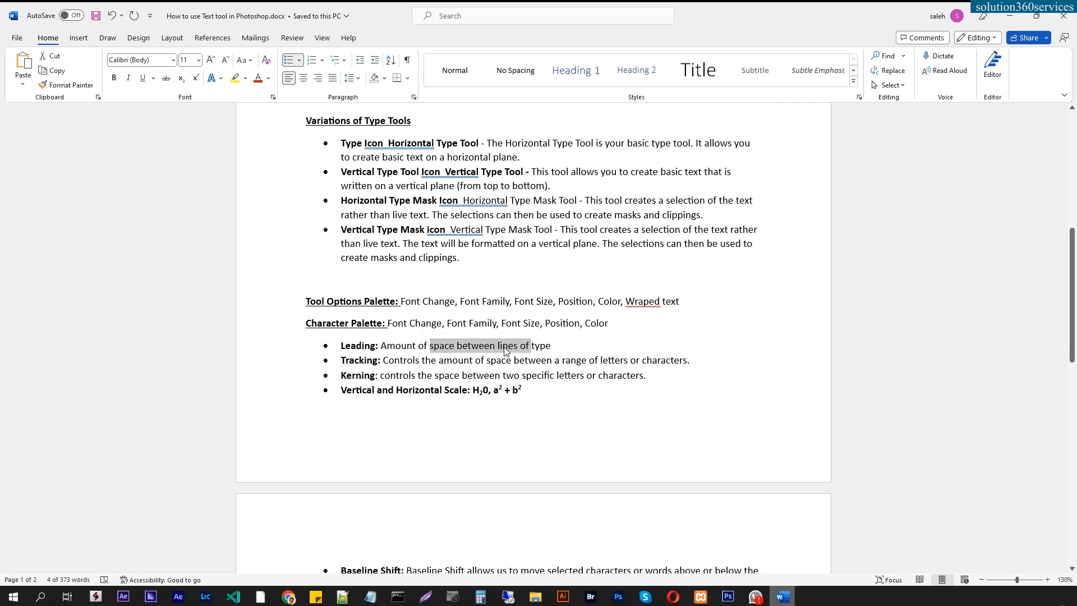
{"action": "left_click", "coordinate": [504, 347]}
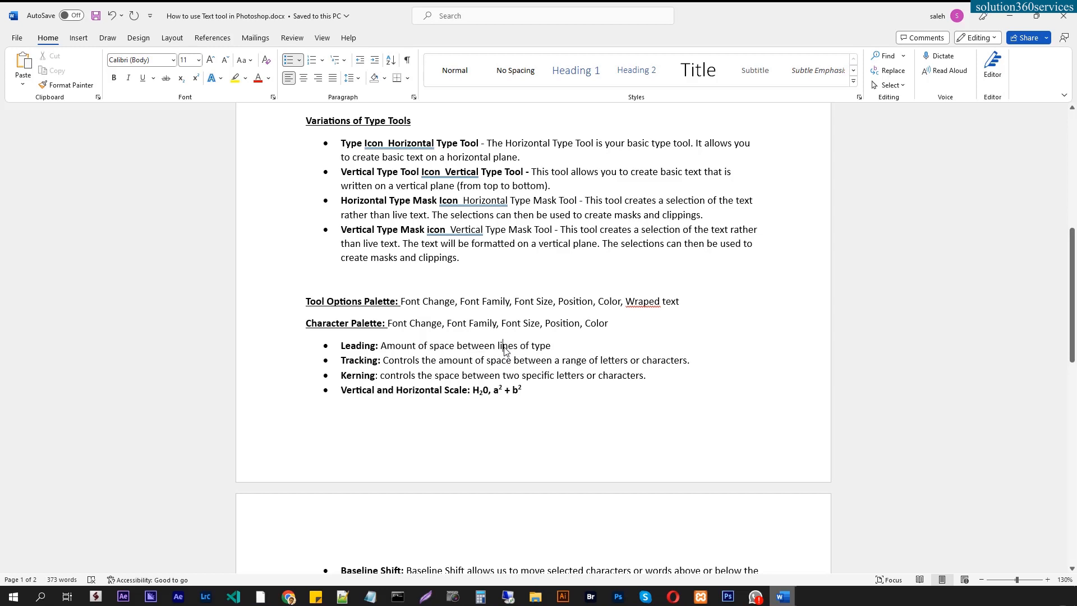
{"action": "left_click", "coordinate": [1009, 16]}
Set the leading of the Lorem ipsum paragraph's text to 36 pt.
{"action": "triple_click", "coordinate": [481, 133]}
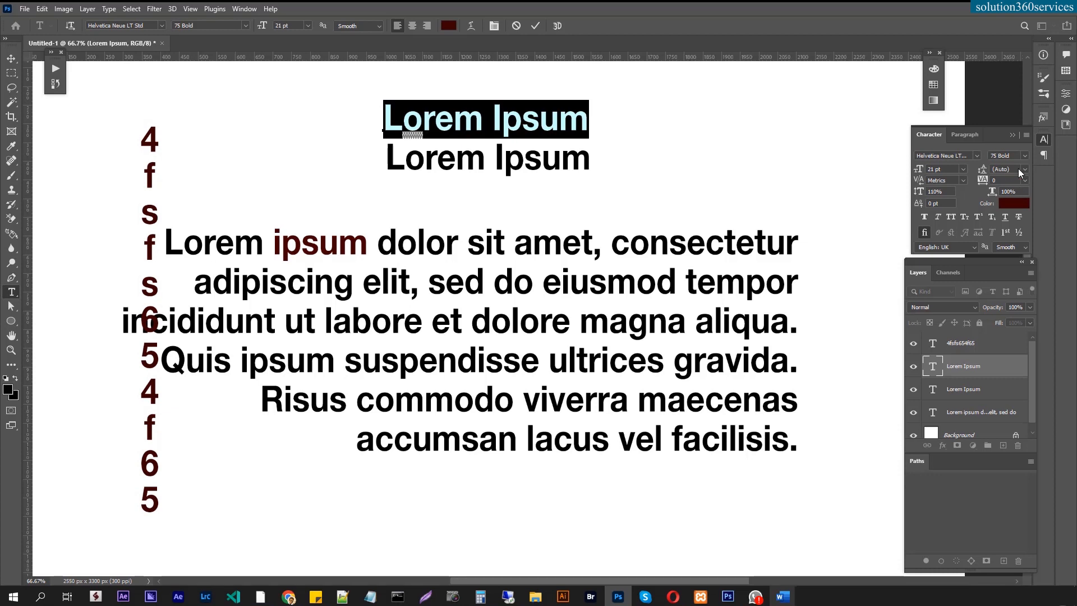
{"action": "left_click", "coordinate": [498, 297]}
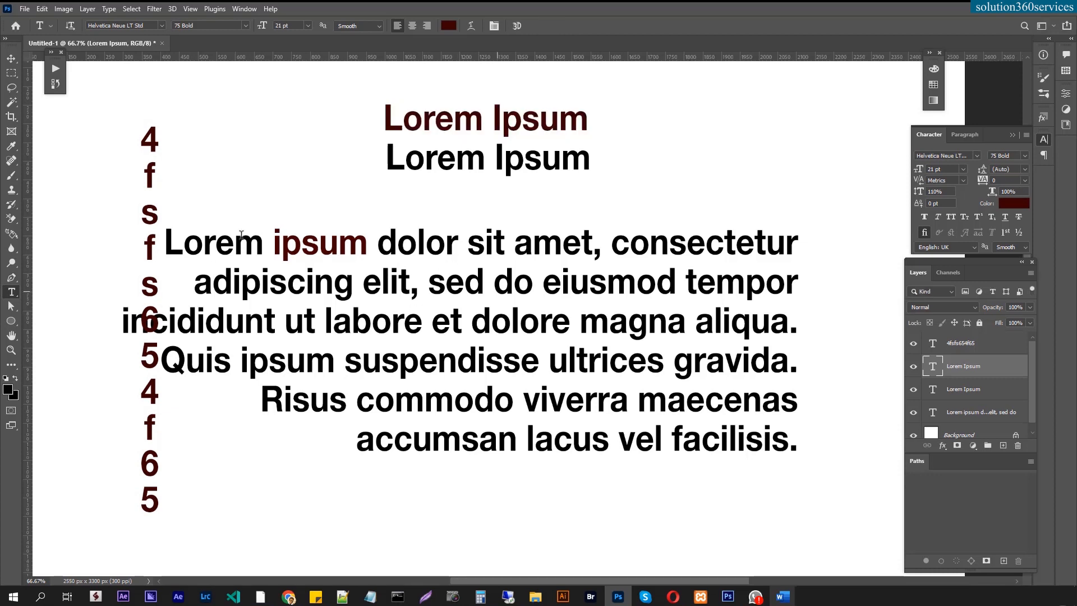
{"action": "left_click", "coordinate": [200, 246]}
{"action": "left_click_drag", "start_coordinate": [179, 245], "coordinate": [846, 434]}
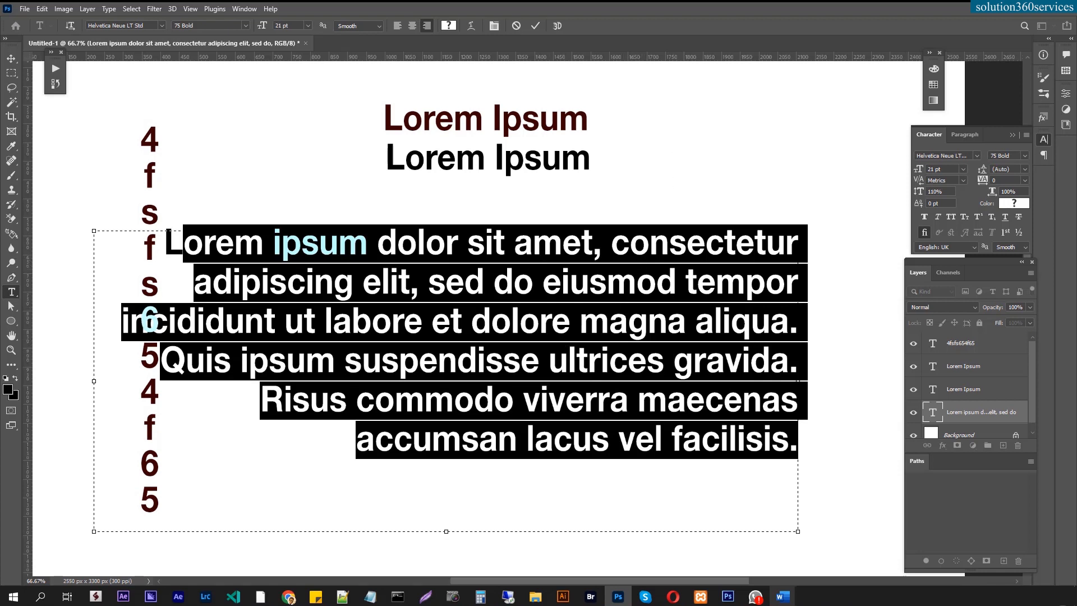
{"action": "left_click", "coordinate": [1026, 170]}
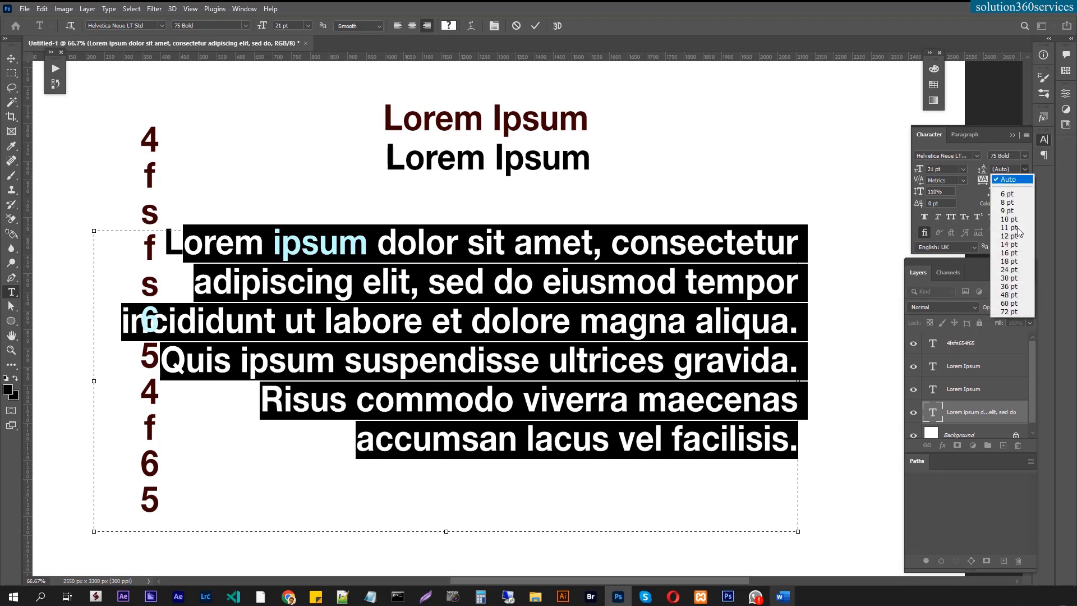
{"action": "left_click", "coordinate": [1012, 290]}
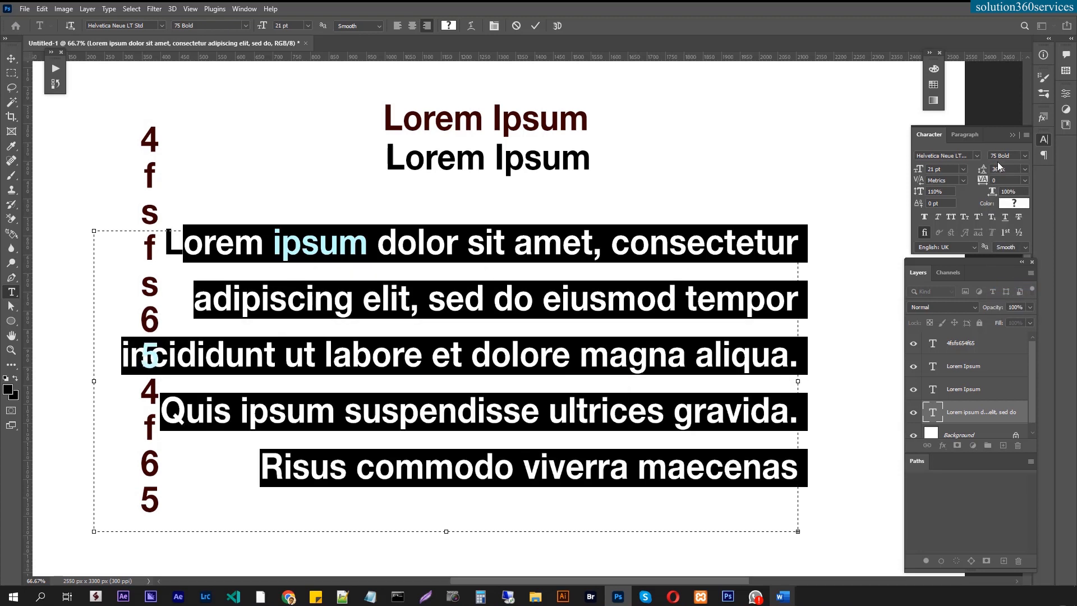
Reduce the paragraph's leading to 32 pt.
{"action": "left_click", "coordinate": [1004, 169]}
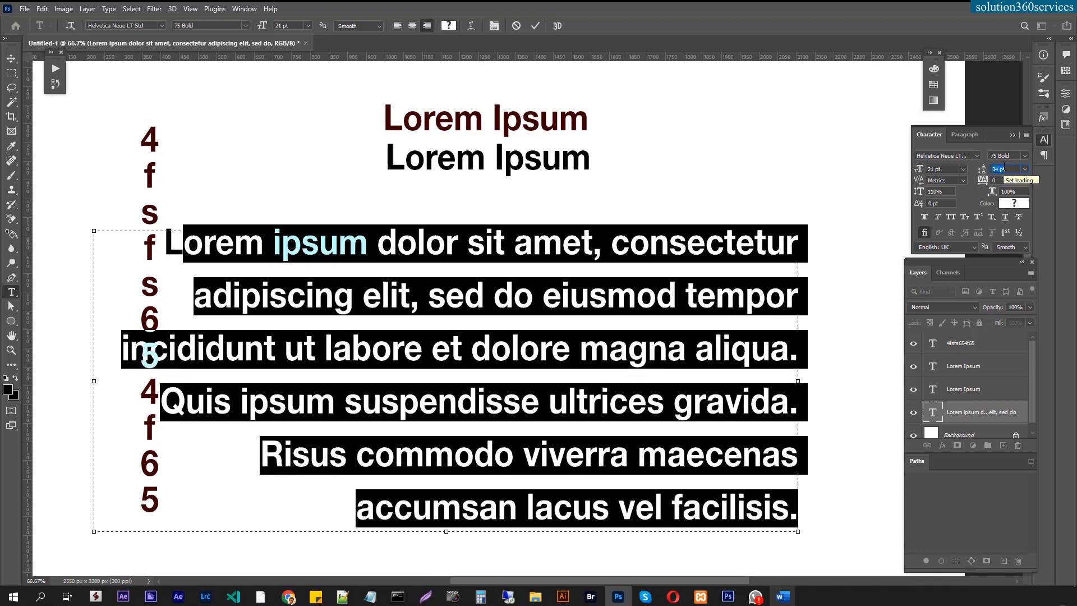
{"action": "key", "text": "Down"}
{"action": "key", "text": "Down"}
{"action": "key", "text": "Down"}
{"action": "key", "text": "Down"}
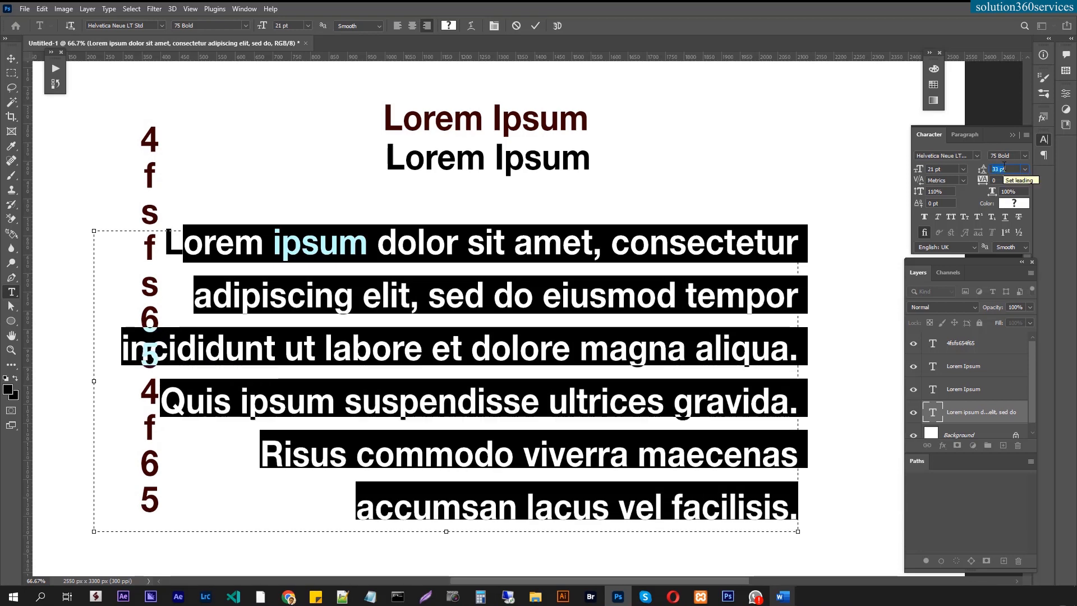
{"action": "left_click", "coordinate": [600, 282]}
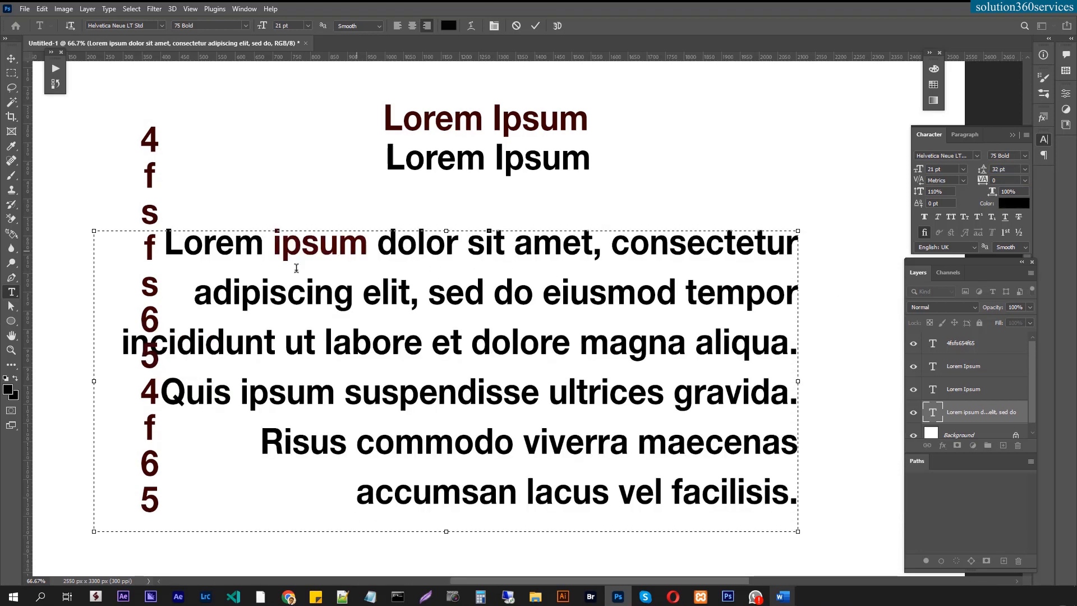
{"action": "left_click", "coordinate": [449, 291]}
Switch to the Word instructions, read the definitions of Leading and Tracking, and return to Photoshop.
{"action": "left_click", "coordinate": [788, 601]}
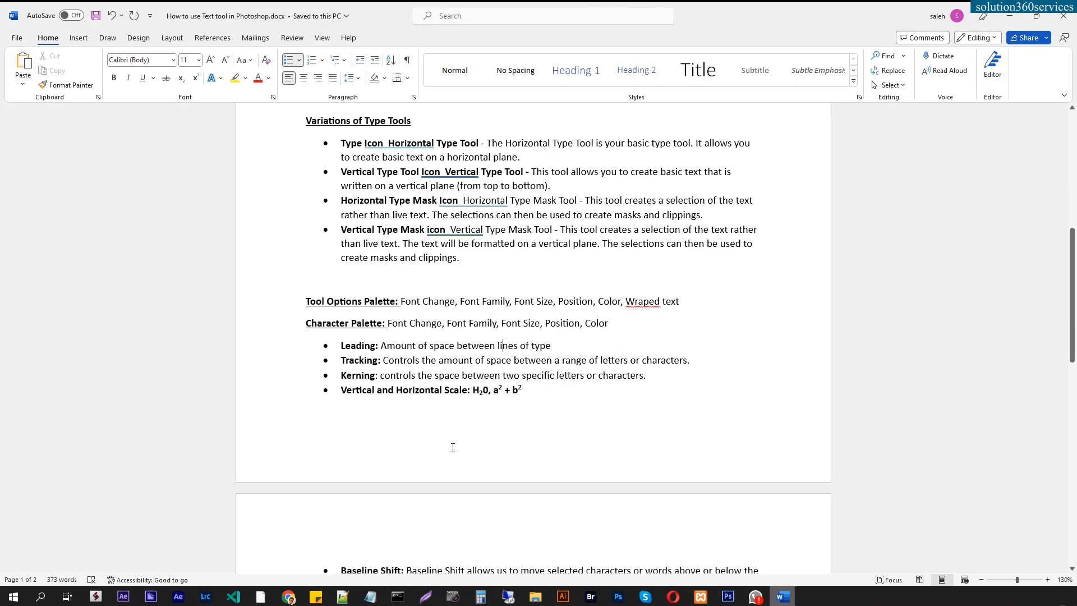
{"action": "left_click_drag", "start_coordinate": [431, 345], "coordinate": [520, 344]}
{"action": "left_click_drag", "start_coordinate": [400, 360], "coordinate": [536, 360]}
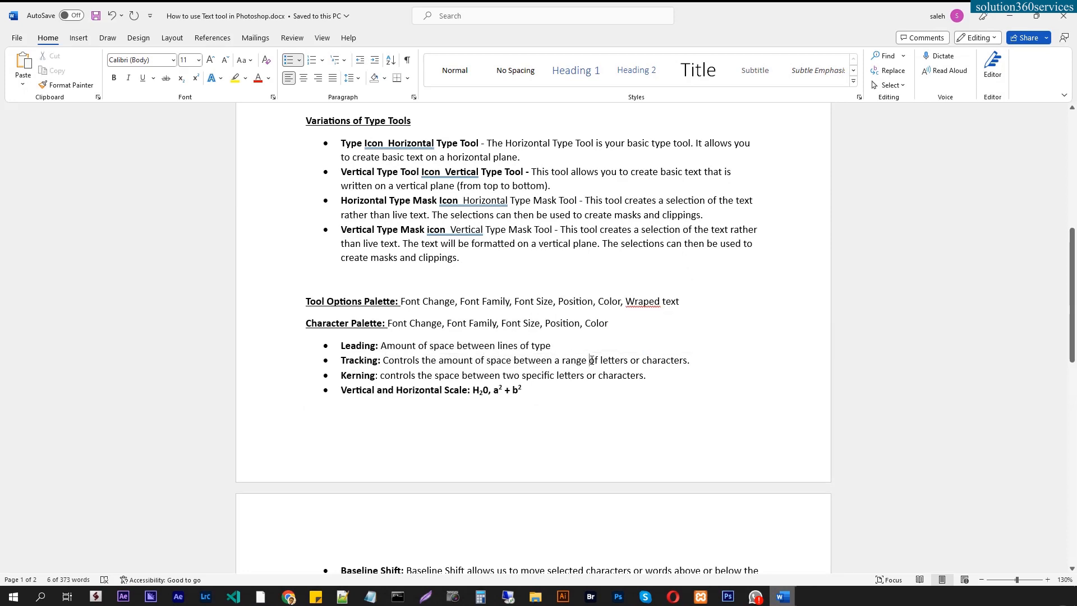
{"action": "left_click", "coordinate": [1009, 16]}
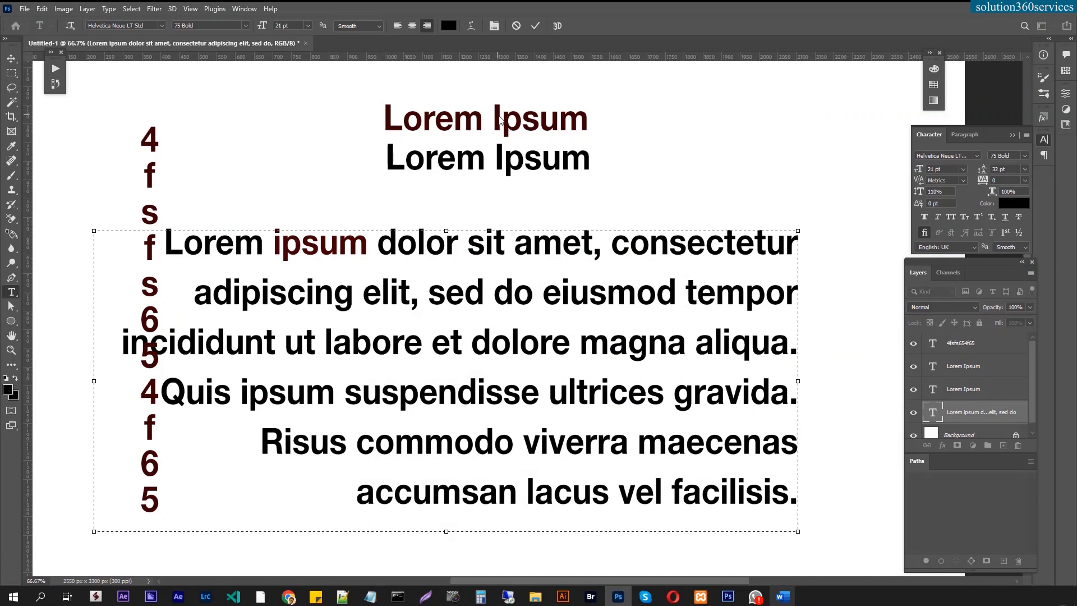
Commit the paragraph edit and set the tracking of the dark red Lorem Ipsum title to 100.
{"action": "left_click", "coordinate": [818, 423]}
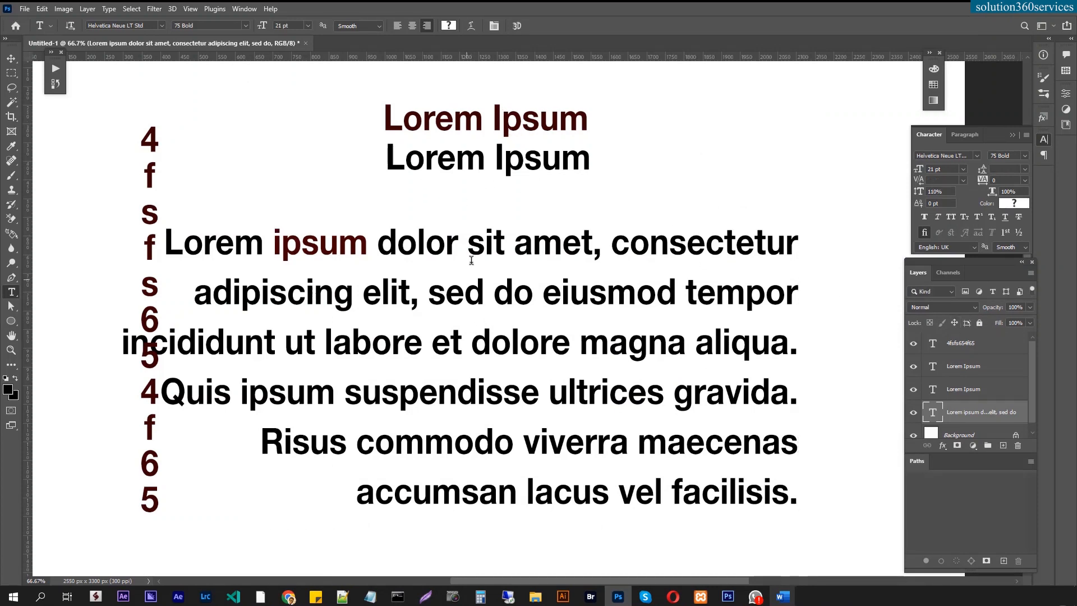
{"action": "triple_click", "coordinate": [439, 124]}
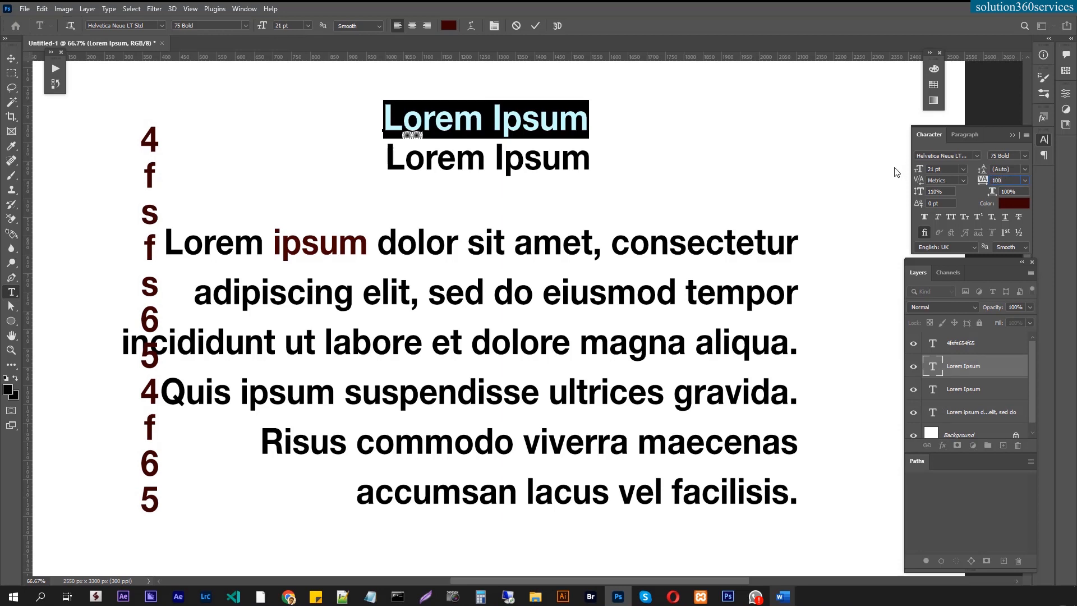
{"action": "key", "text": "Return"}
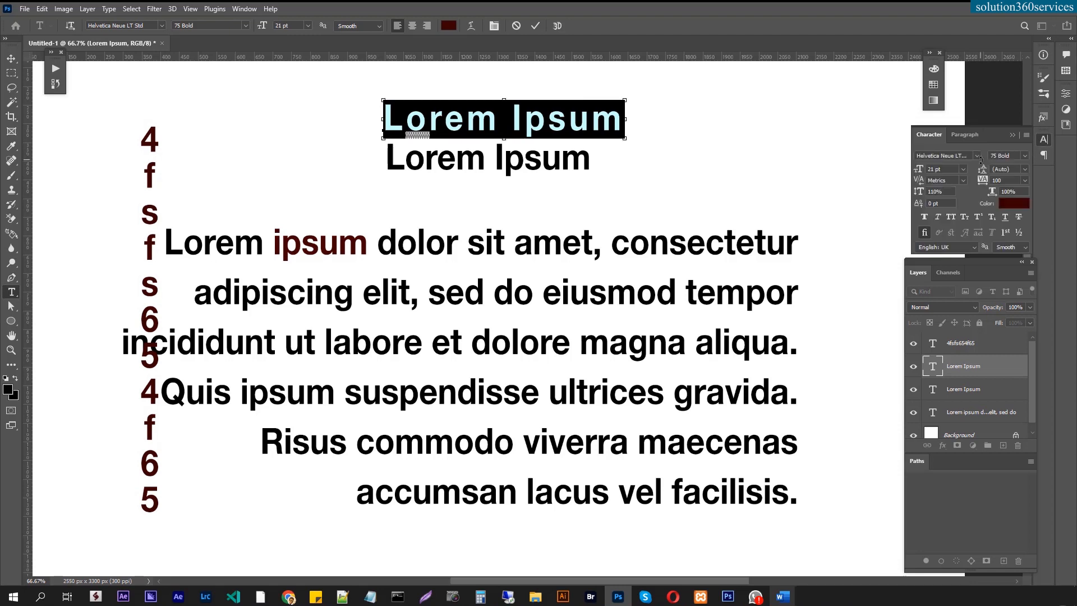
Switch to the Word instructions and review the Character Palette shortcut under Create basic type and the Character Palette definitions.
{"action": "left_click", "coordinate": [776, 599]}
{"action": "scroll", "coordinate": [460, 207], "scroll_direction": "up", "scroll_amount": 7}
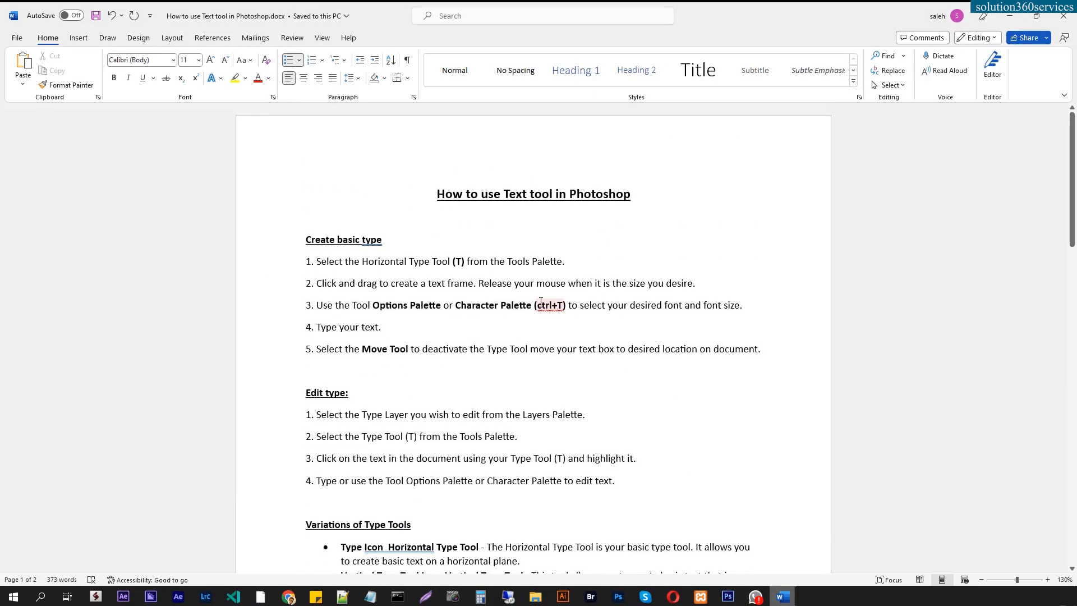
{"action": "left_click_drag", "start_coordinate": [500, 305], "coordinate": [567, 306]}
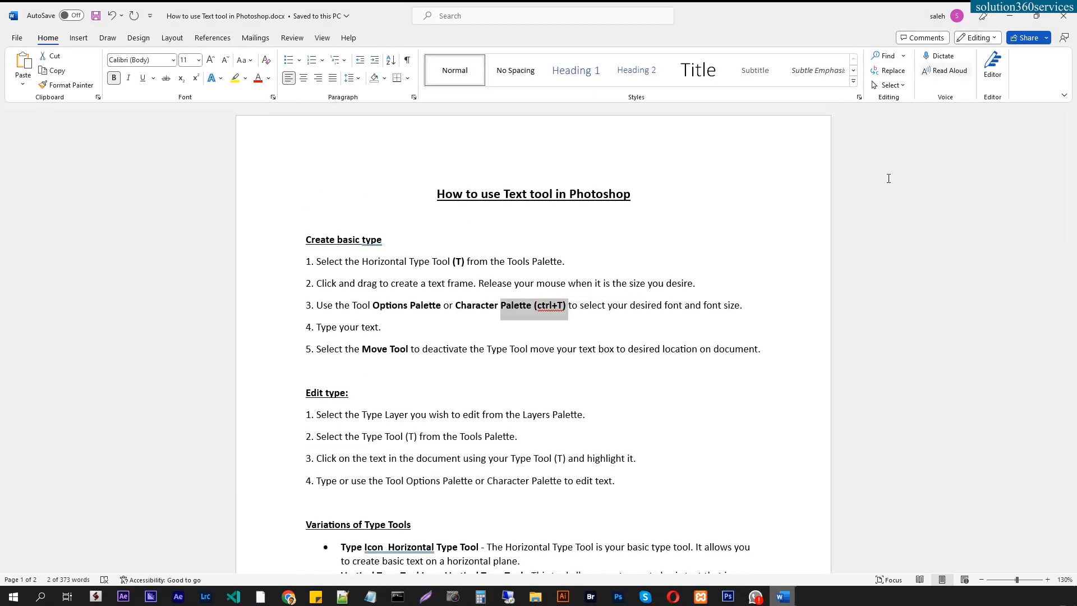
{"action": "scroll", "coordinate": [888, 179], "scroll_direction": "down", "scroll_amount": 9}
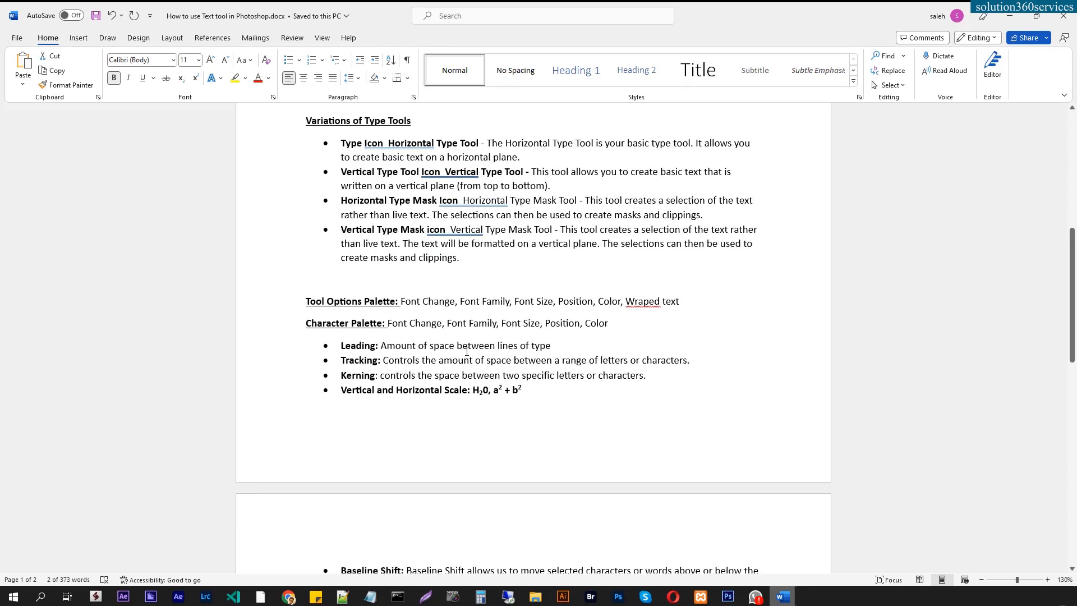
Return to Photoshop and set the tracking of the dark red Lorem Ipsum title to 300.
{"action": "left_click", "coordinate": [1009, 16]}
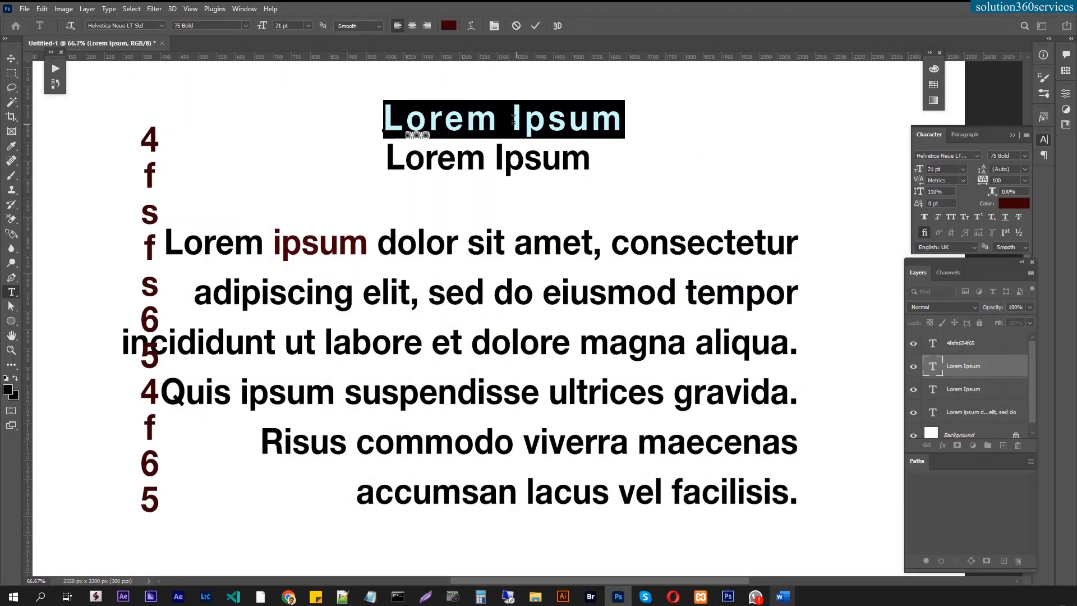
{"action": "left_click", "coordinate": [512, 115]}
{"action": "triple_click", "coordinate": [552, 114]}
{"action": "left_click", "coordinate": [1008, 181]}
{"action": "type", "text": "300"}
{"action": "key", "text": "Return"}
{"action": "left_click", "coordinate": [451, 135]}
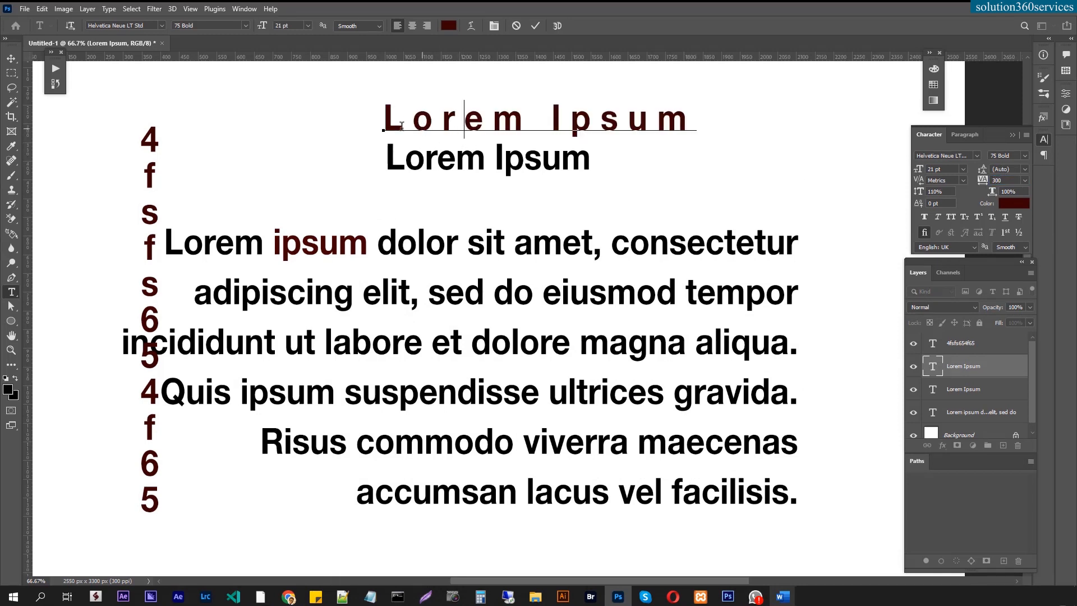
{"action": "left_click", "coordinate": [532, 120]}
{"action": "left_click", "coordinate": [485, 119]}
{"action": "left_click_drag", "start_coordinate": [476, 125], "coordinate": [717, 122]}
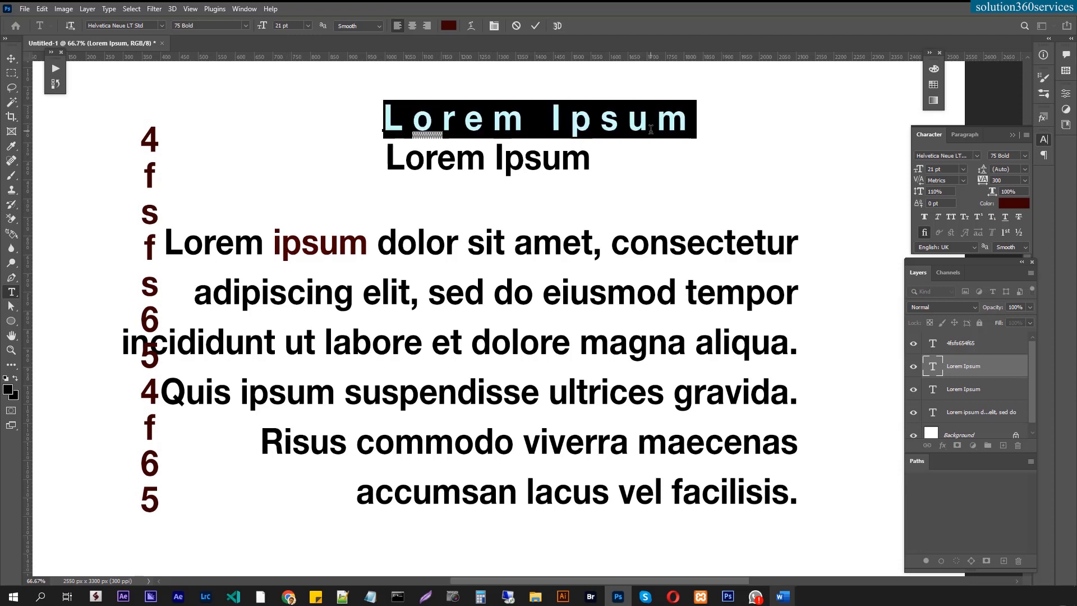
{"action": "left_click", "coordinate": [442, 131]}
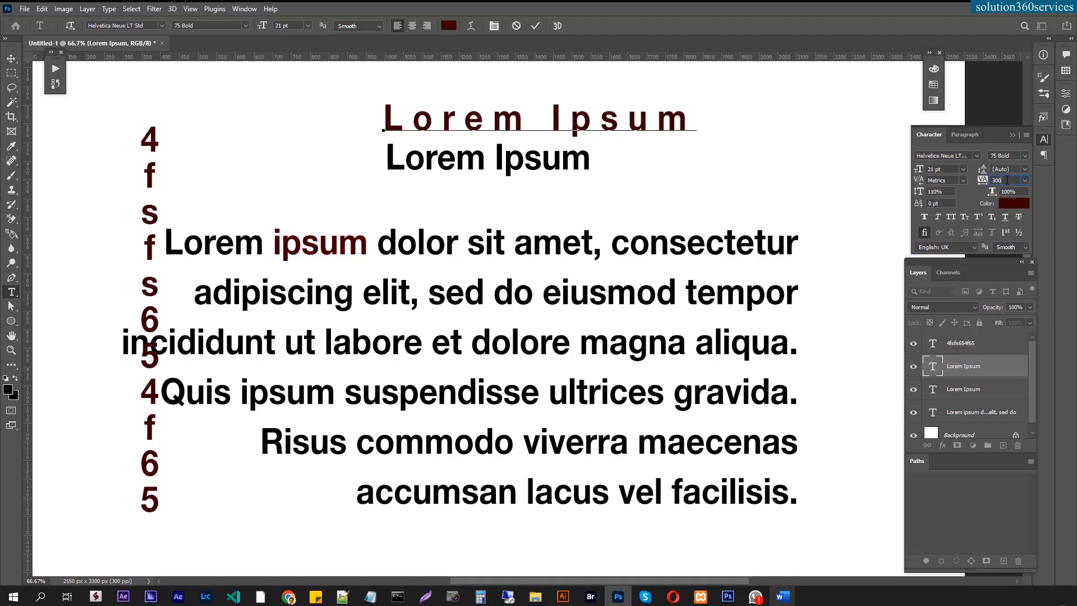
Switch to the Word instructions, review the Tracking and Kerning definitions, and return to Photoshop.
{"action": "left_click", "coordinate": [781, 598]}
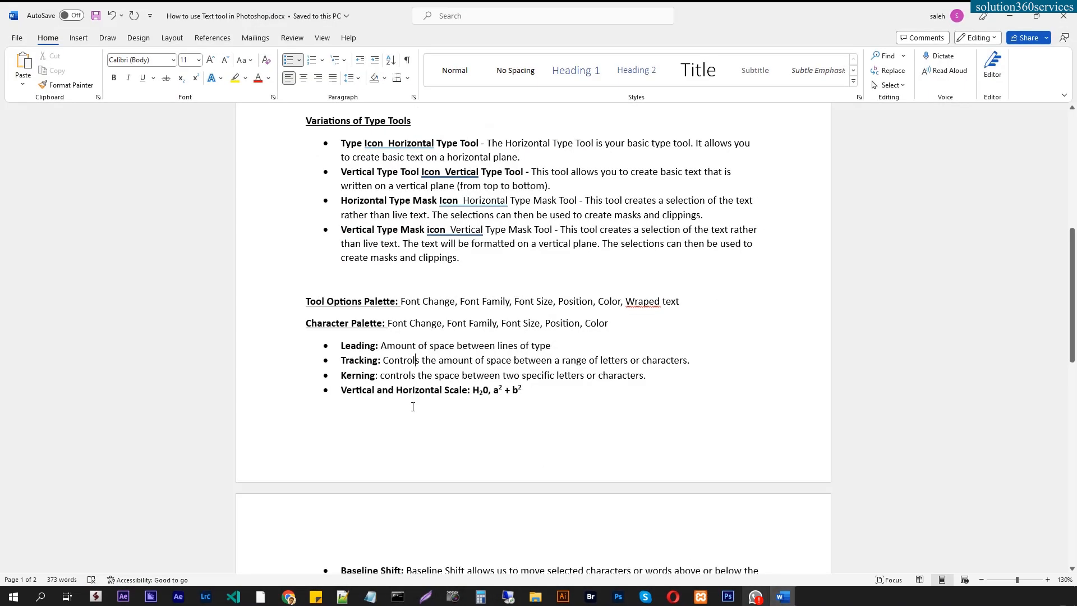
{"action": "left_click_drag", "start_coordinate": [354, 356], "coordinate": [554, 361]}
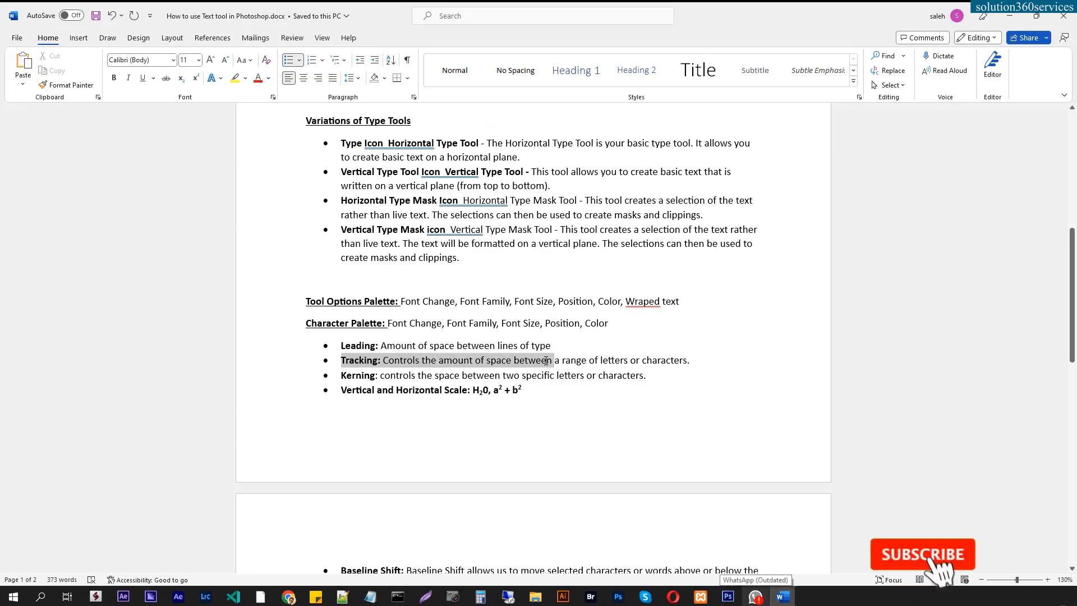
{"action": "scroll", "coordinate": [449, 361], "scroll_direction": "down", "scroll_amount": 1}
{"action": "left_click_drag", "start_coordinate": [381, 342], "coordinate": [479, 345]}
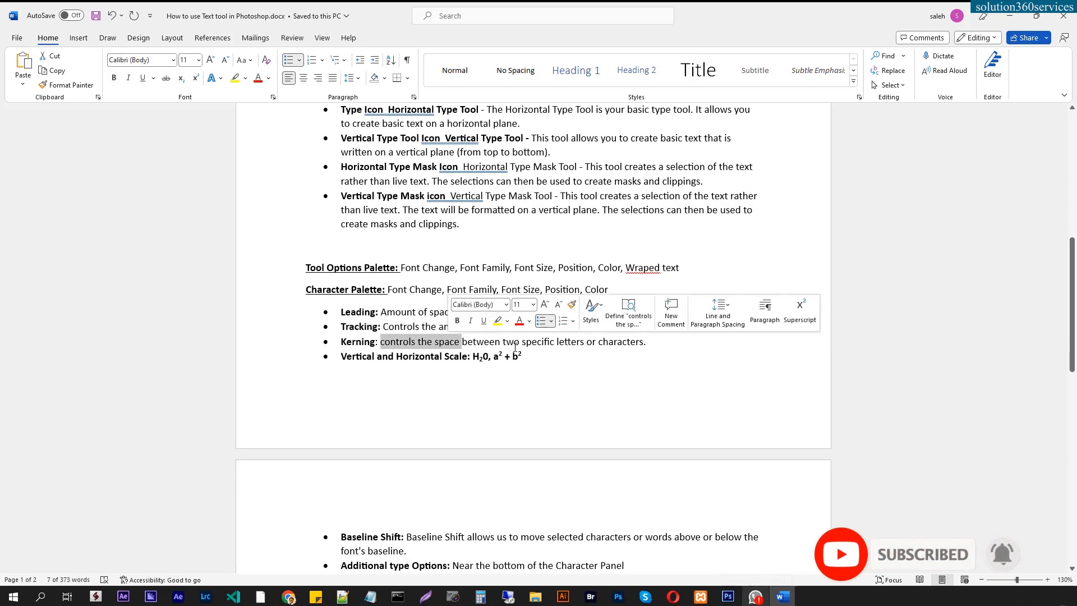
{"action": "left_click", "coordinate": [603, 341]}
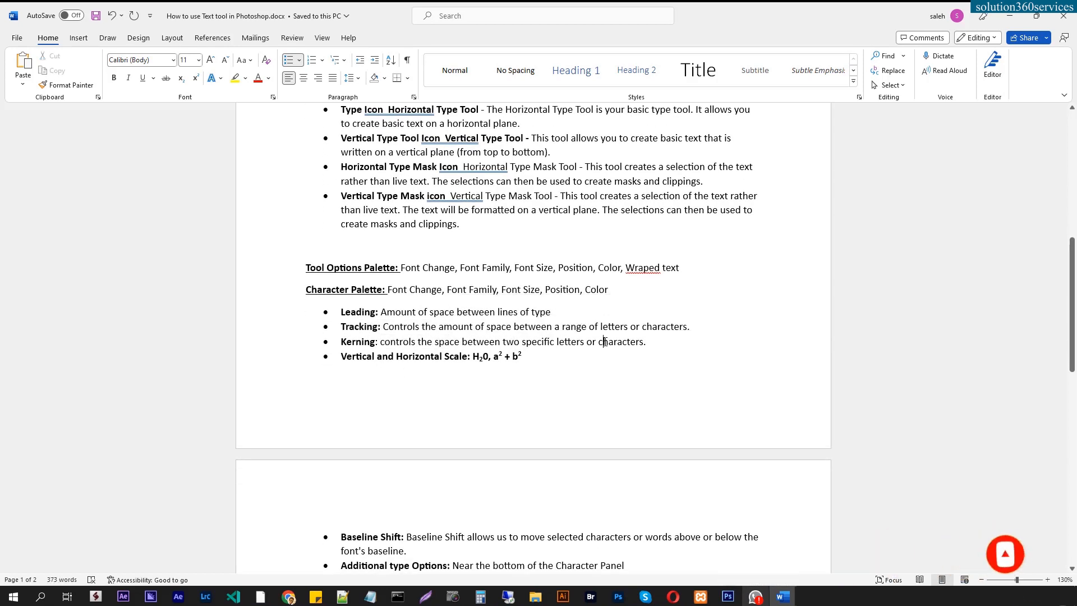
{"action": "left_click", "coordinate": [1011, 17]}
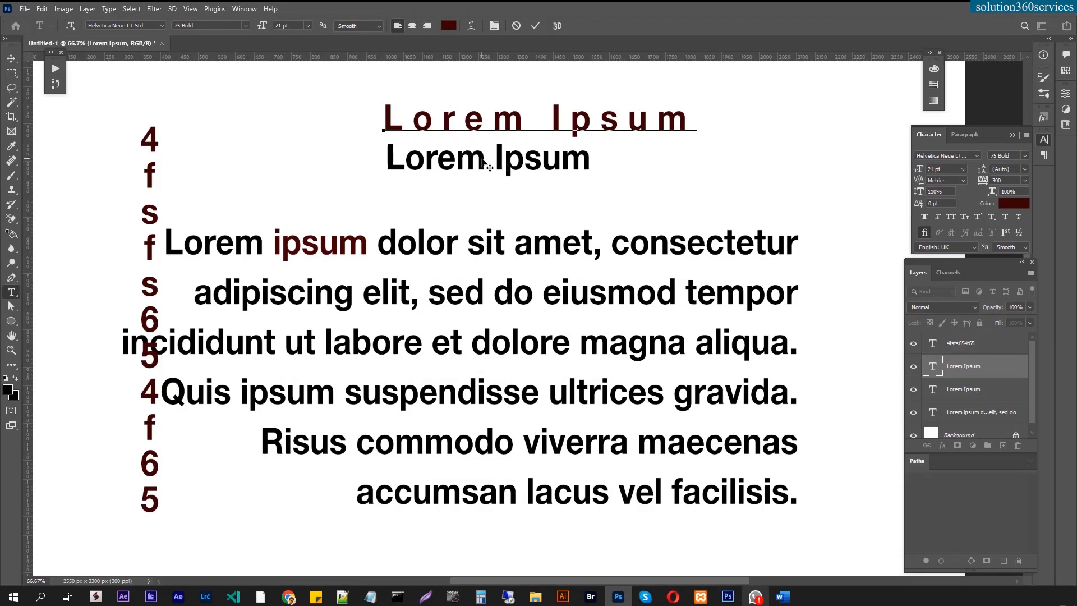
Set the tracking of the whole dark red Lorem Ipsum title to 0 and commit the text edit.
{"action": "key", "text": "ctrl+a"}
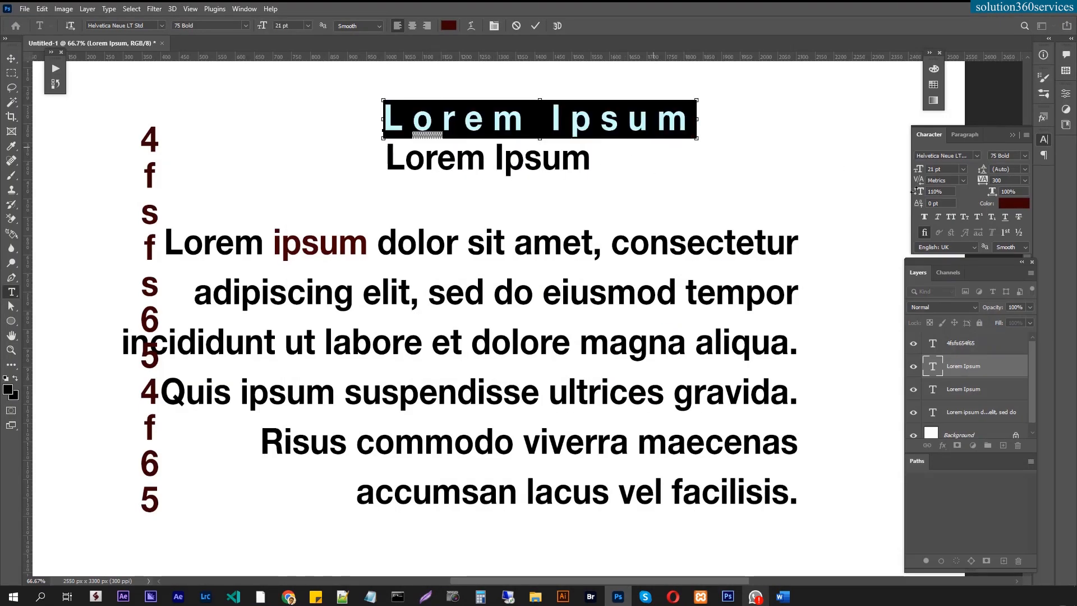
{"action": "left_click_drag", "start_coordinate": [1010, 181], "coordinate": [803, 164]}
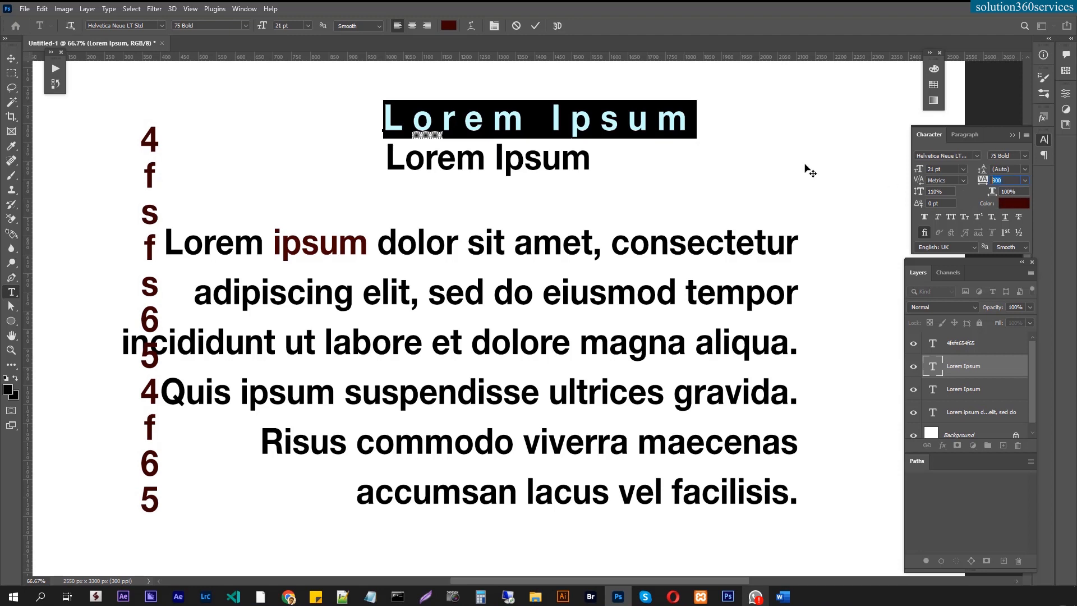
{"action": "type", "text": "0"}
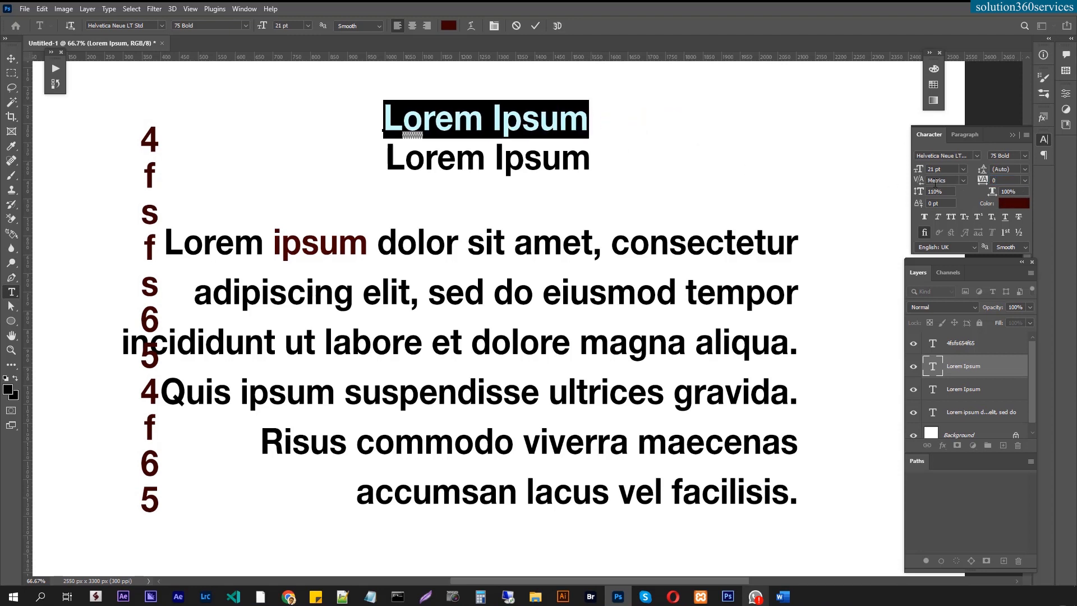
{"action": "left_click", "coordinate": [956, 181]}
{"action": "type", "text": "50"}
{"action": "left_click", "coordinate": [814, 163]}
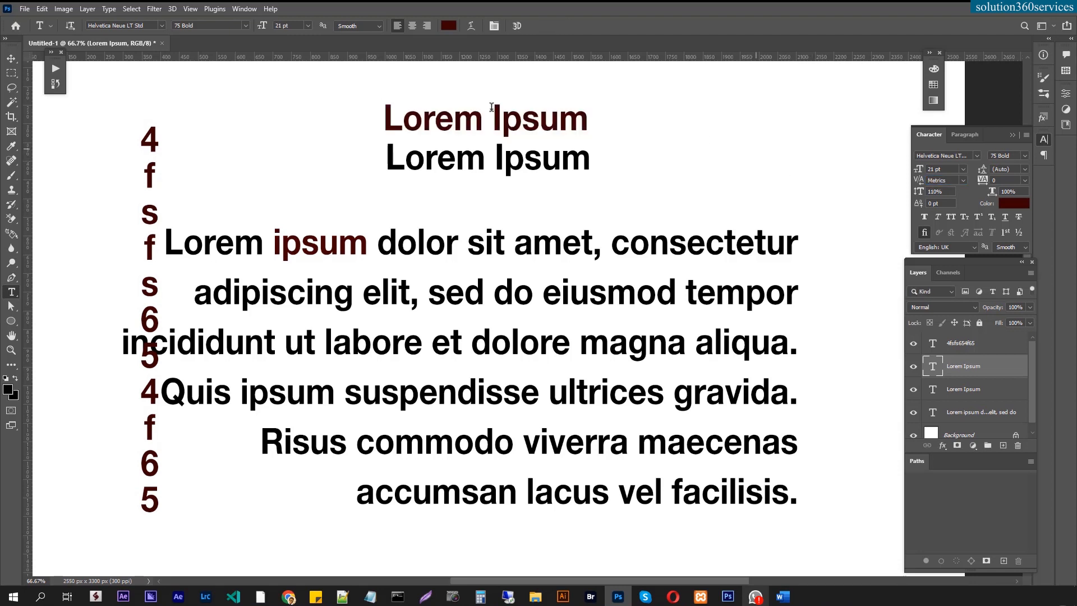
Set the kerning between the I and p of the dark red title to 50, and increase it to 300.
{"action": "left_click", "coordinate": [504, 122]}
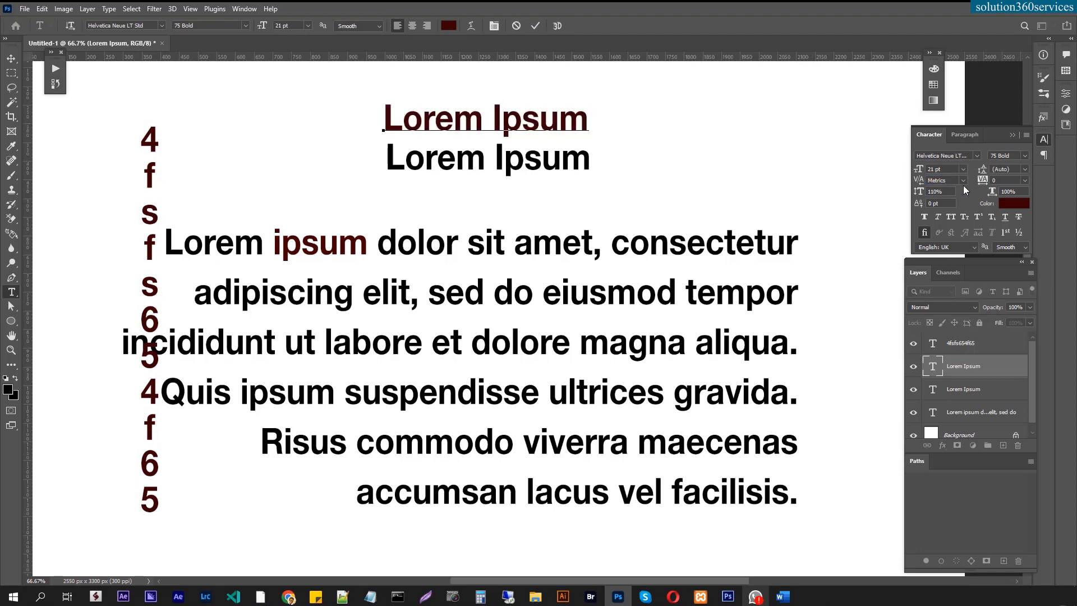
{"action": "left_click", "coordinate": [934, 181]}
{"action": "type", "text": "50"}
{"action": "key", "text": "Return"}
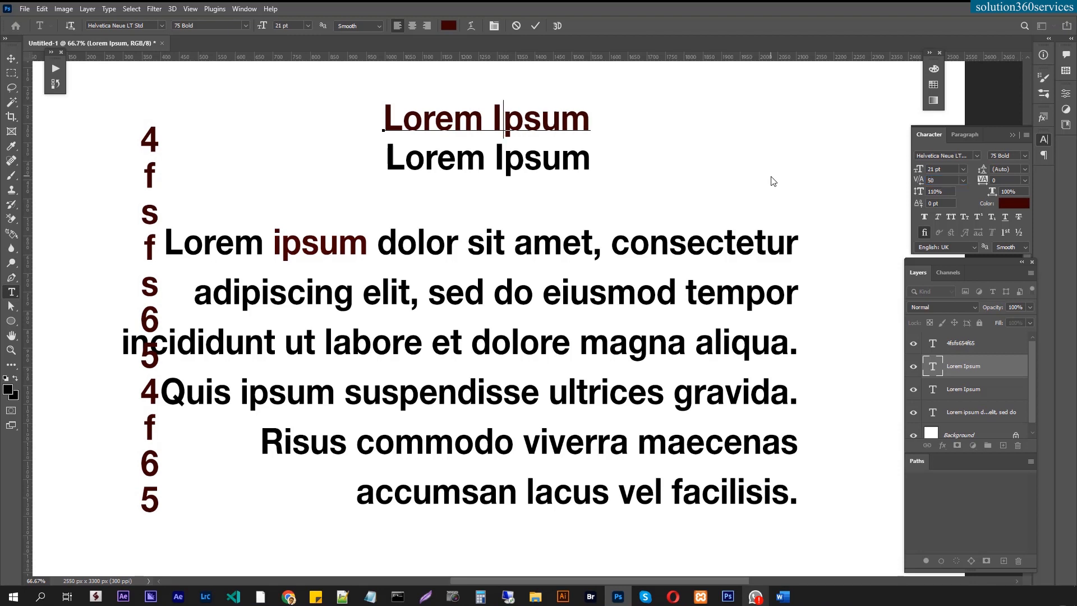
{"action": "left_click", "coordinate": [944, 180]}
{"action": "key", "text": "Return"}
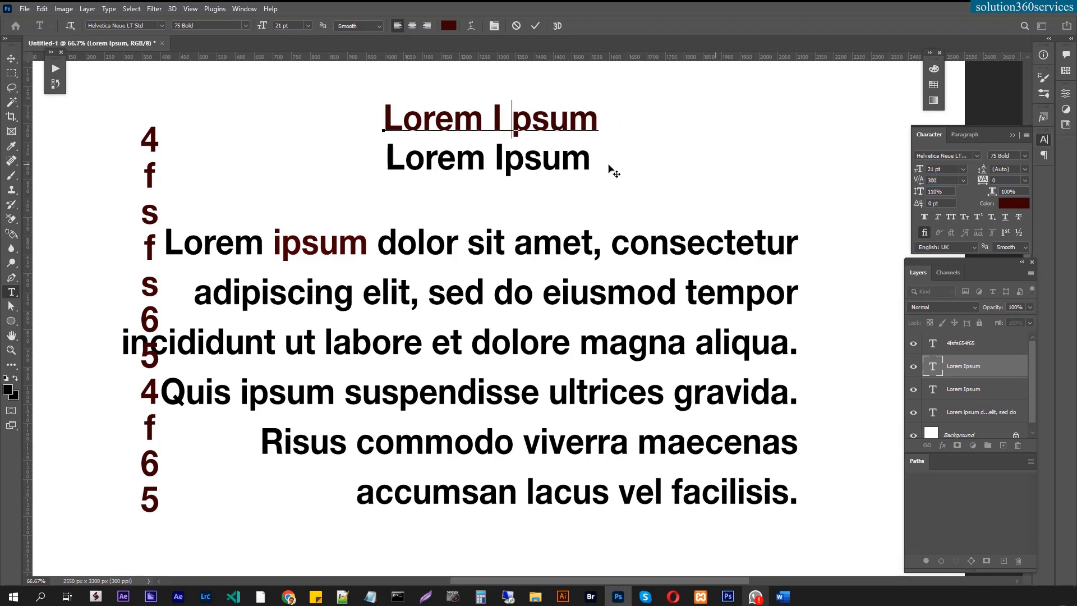
Set the kerning between the I and p of the dark red title to -100.
{"action": "left_click_drag", "start_coordinate": [526, 116], "coordinate": [495, 120]}
{"action": "left_click", "coordinate": [511, 122]}
{"action": "left_click_drag", "start_coordinate": [944, 180], "coordinate": [722, 174]}
{"action": "key", "text": "Return"}
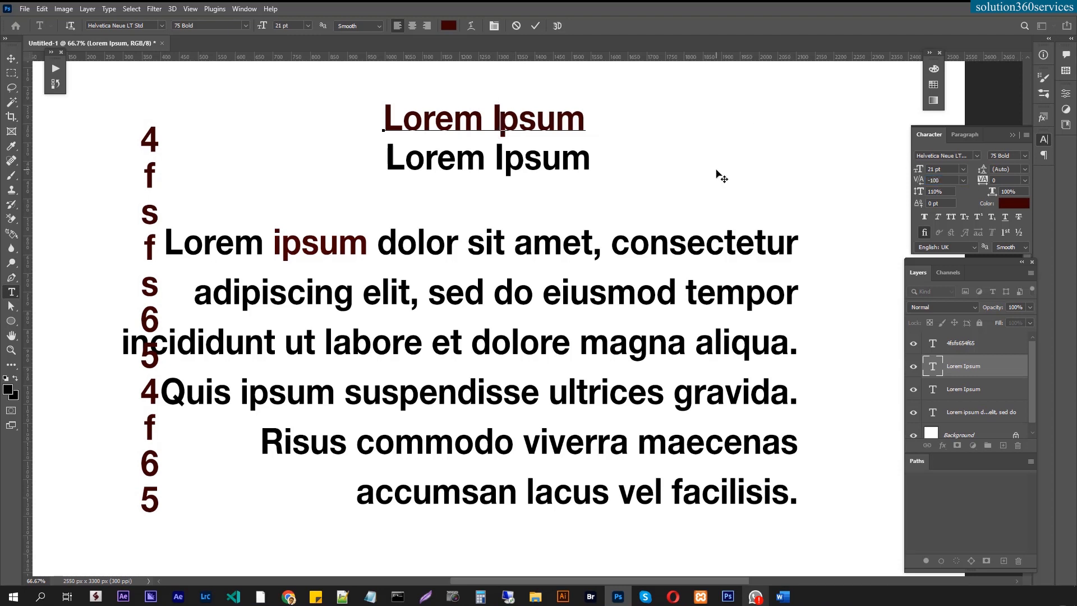
Decrease the kerning between the dark red title's I and p further in small increments and reset it to 0.
{"action": "key", "text": "Down"}
{"action": "key", "text": "Down"}
{"action": "key", "text": "Down"}
{"action": "key", "text": "Down"}
{"action": "key", "text": "Down"}
{"action": "key", "text": "Down"}
{"action": "key", "text": "Down"}
{"action": "key", "text": "Down"}
{"action": "key", "text": "Down"}
{"action": "key", "text": "Down"}
{"action": "key", "text": "Down"}
{"action": "key", "text": "Down"}
{"action": "key", "text": "Down"}
{"action": "key", "text": "Down"}
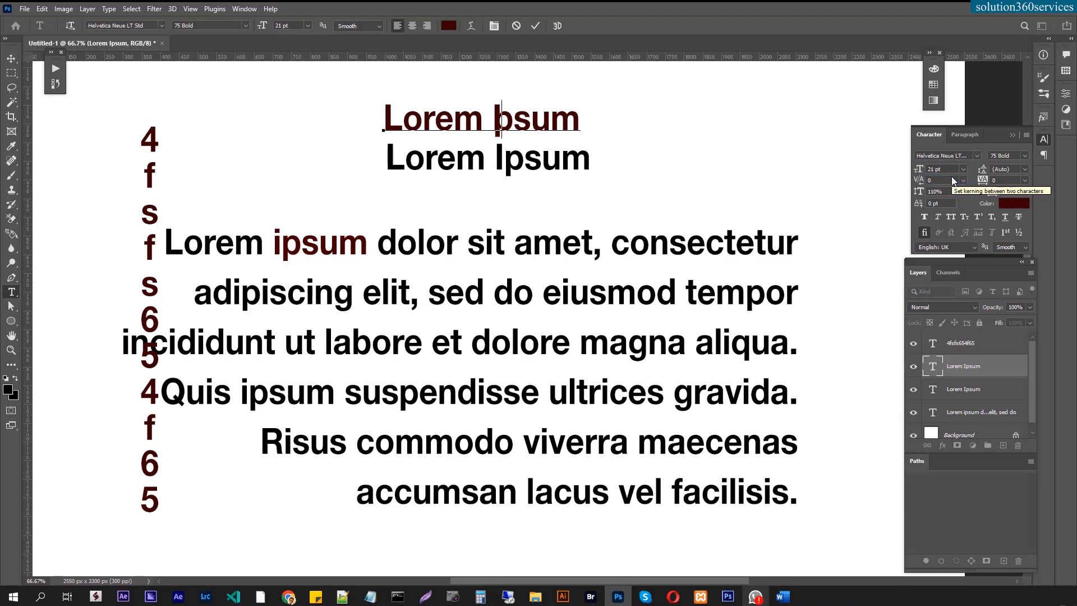
Switch to the Word instructions, review the Vertical and Horizontal Scale and Baseline Shift entries, and return to Photoshop.
{"action": "left_click", "coordinate": [782, 596]}
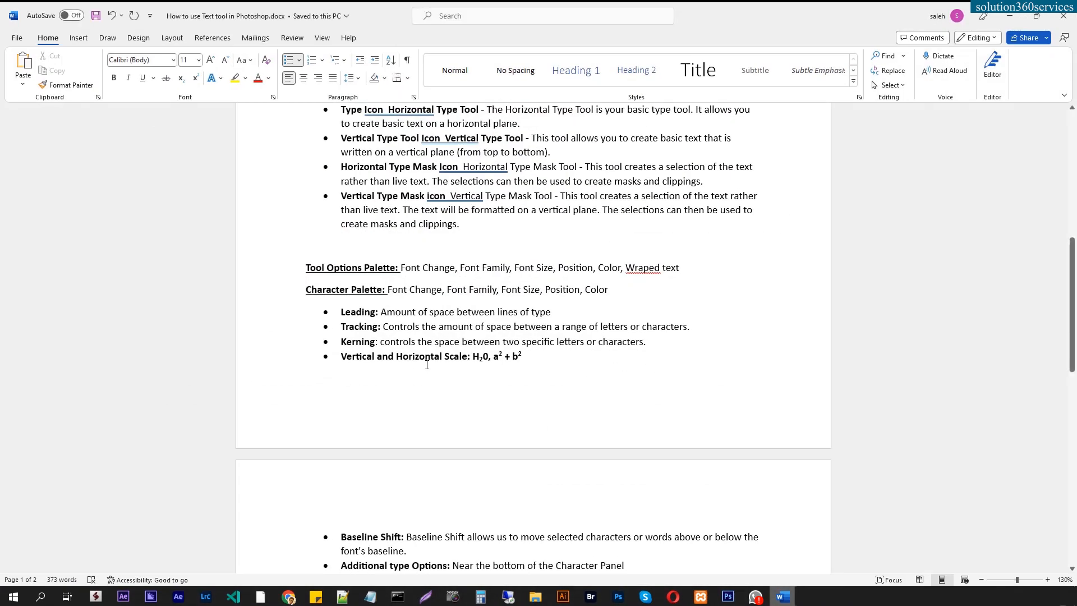
{"action": "left_click_drag", "start_coordinate": [430, 357], "coordinate": [377, 356]}
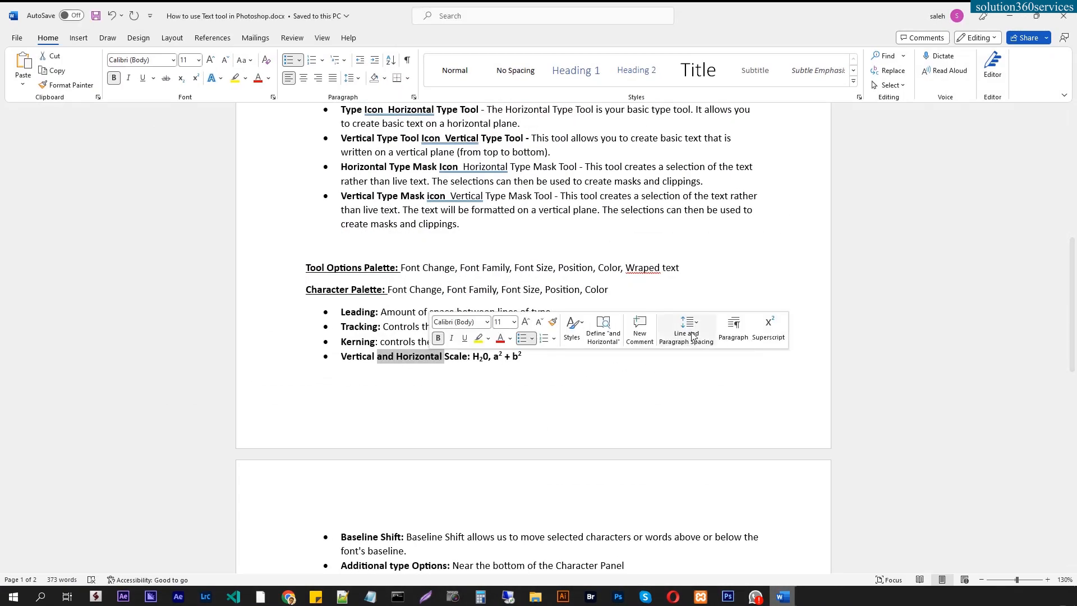
{"action": "scroll", "coordinate": [692, 332], "scroll_direction": "down", "scroll_amount": 3}
{"action": "scroll", "coordinate": [692, 331], "scroll_direction": "down", "scroll_amount": 1}
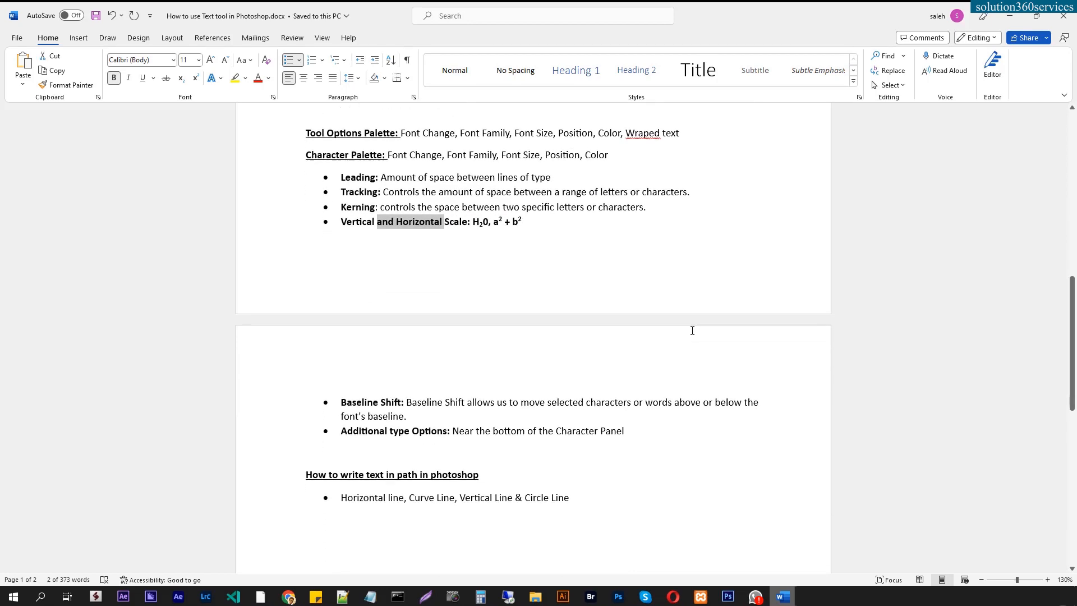
{"action": "left_click", "coordinate": [1009, 16]}
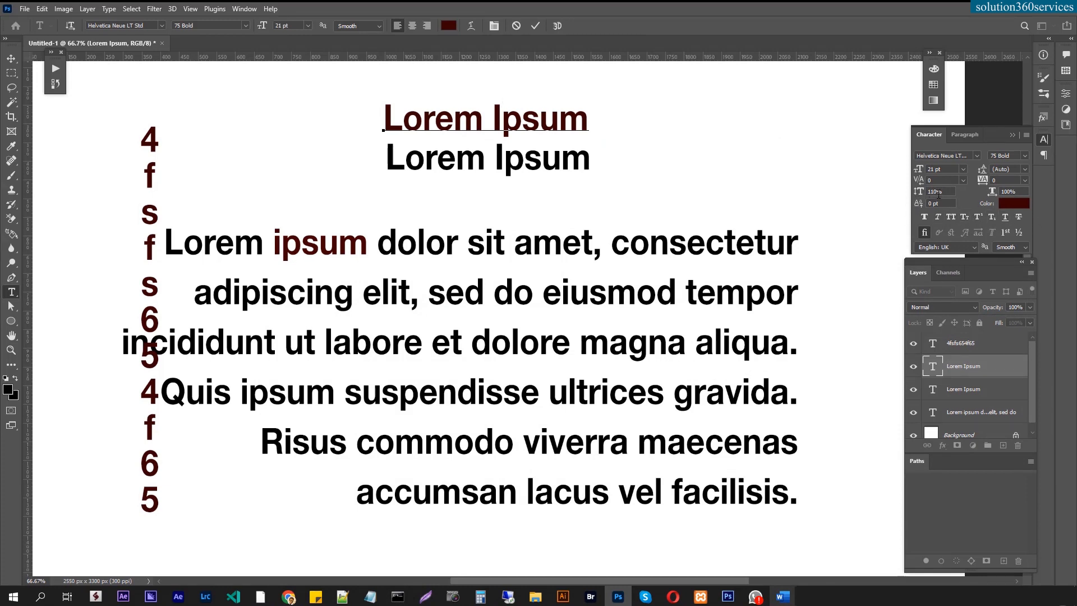
Select the whole dark red Lorem Ipsum title and set its vertical scale to 100%.
{"action": "left_click", "coordinate": [1018, 192]}
{"action": "double_click", "coordinate": [471, 115]}
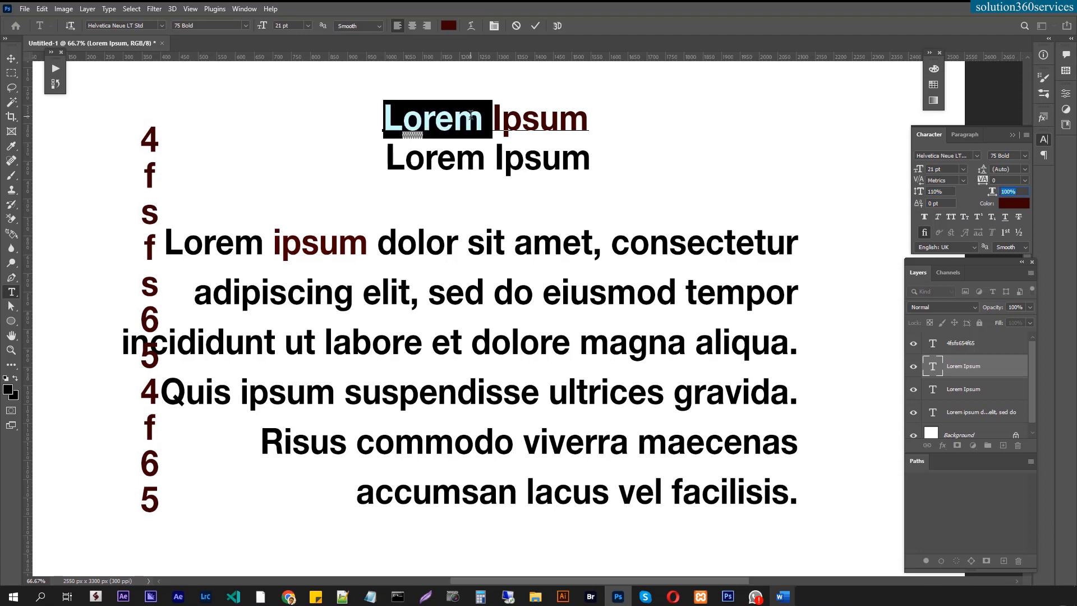
{"action": "left_click", "coordinate": [471, 115]}
{"action": "left_click", "coordinate": [946, 193]}
{"action": "type", "text": "10"}
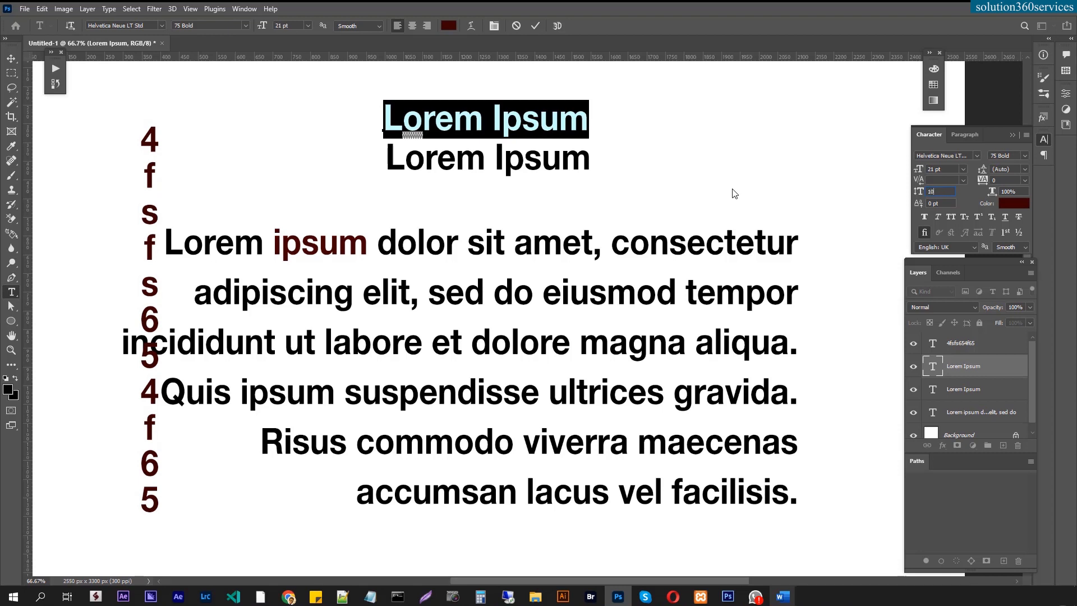
{"action": "type", "text": "0"}
{"action": "key", "text": "Return"}
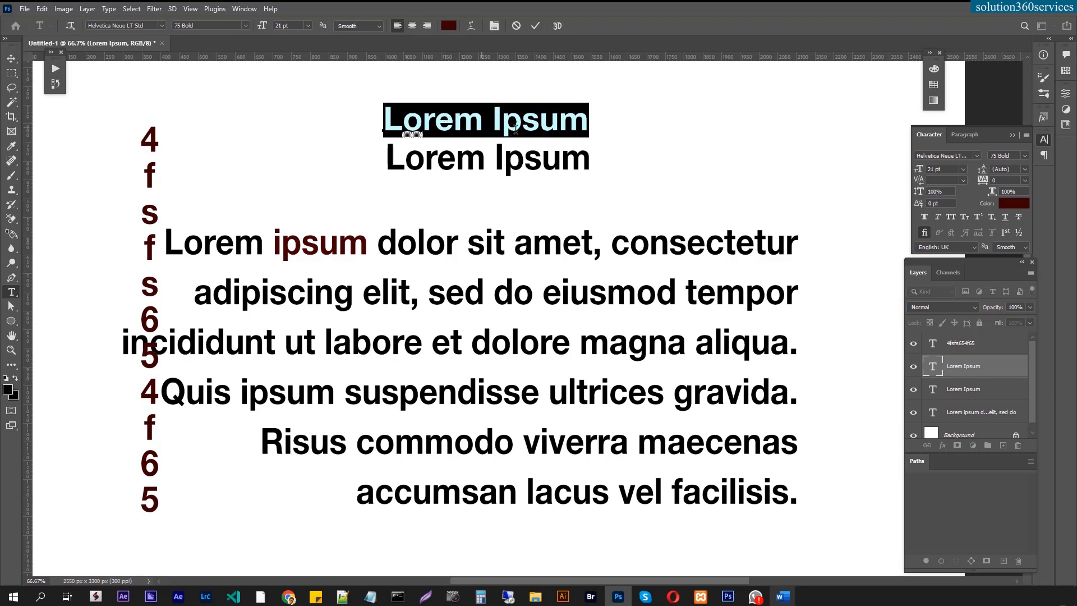
Set the vertical scale of the dark red Lorem Ipsum title to 200% and commit the edit.
{"action": "left_click", "coordinate": [458, 123]}
{"action": "triple_click", "coordinate": [459, 124]}
{"action": "left_click", "coordinate": [945, 189]}
{"action": "type", "text": "200"}
{"action": "key", "text": "Return"}
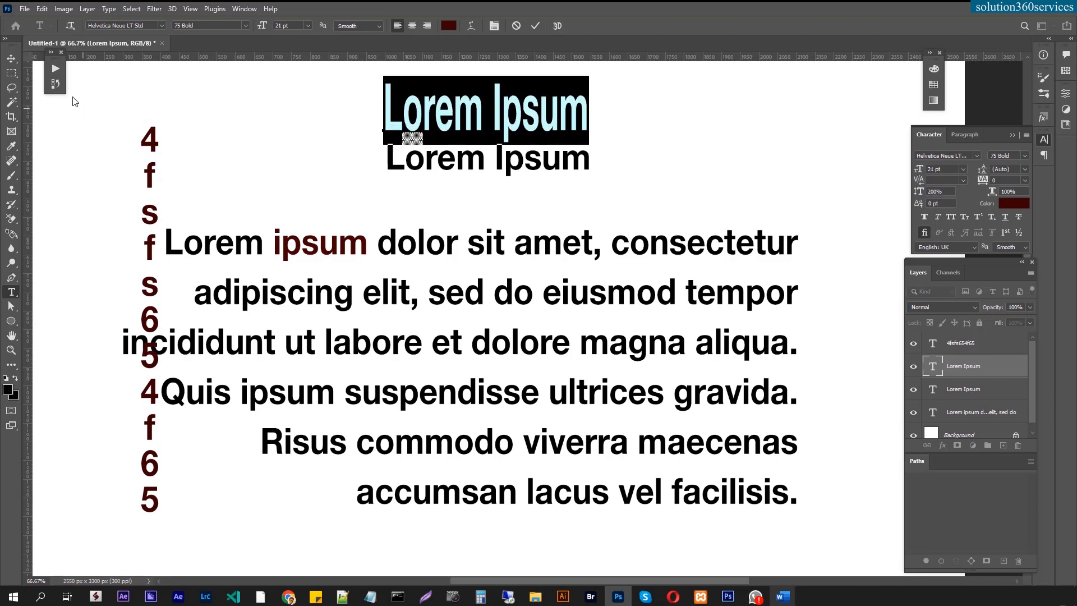
{"action": "left_click", "coordinate": [11, 59]}
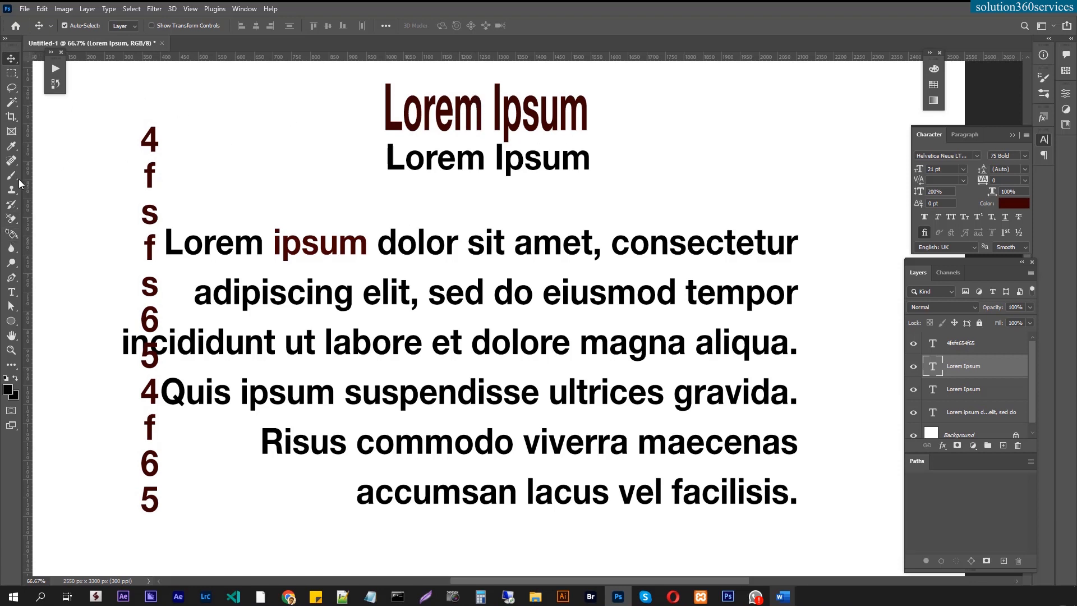
Set the black Lorem Ipsum line's horizontal scale to 150% and its vertical scale to 100%.
{"action": "left_click", "coordinate": [11, 291]}
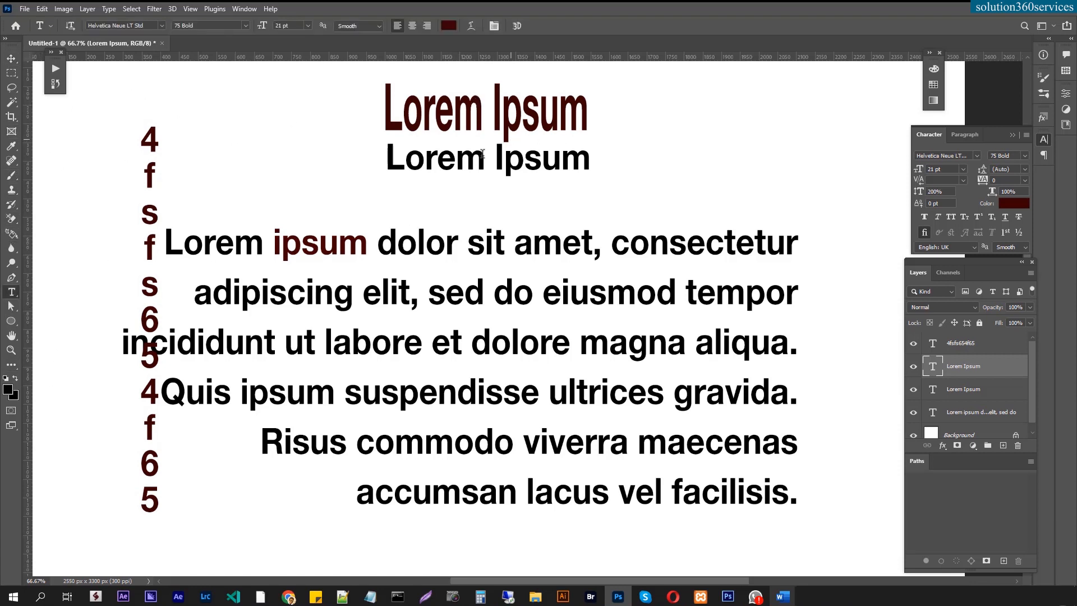
{"action": "triple_click", "coordinate": [486, 115]}
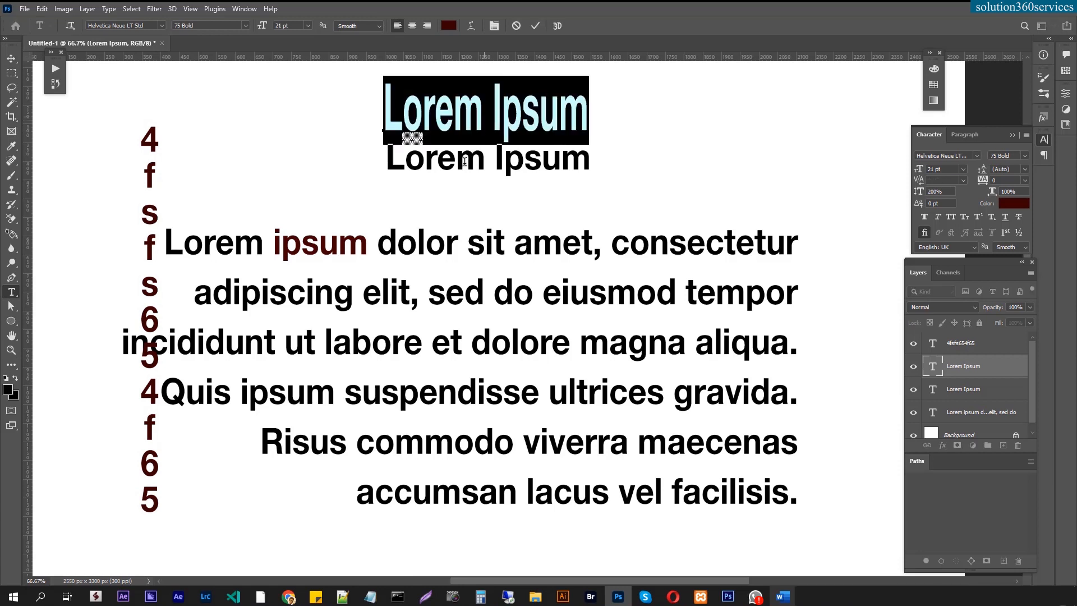
{"action": "left_click", "coordinate": [981, 389]}
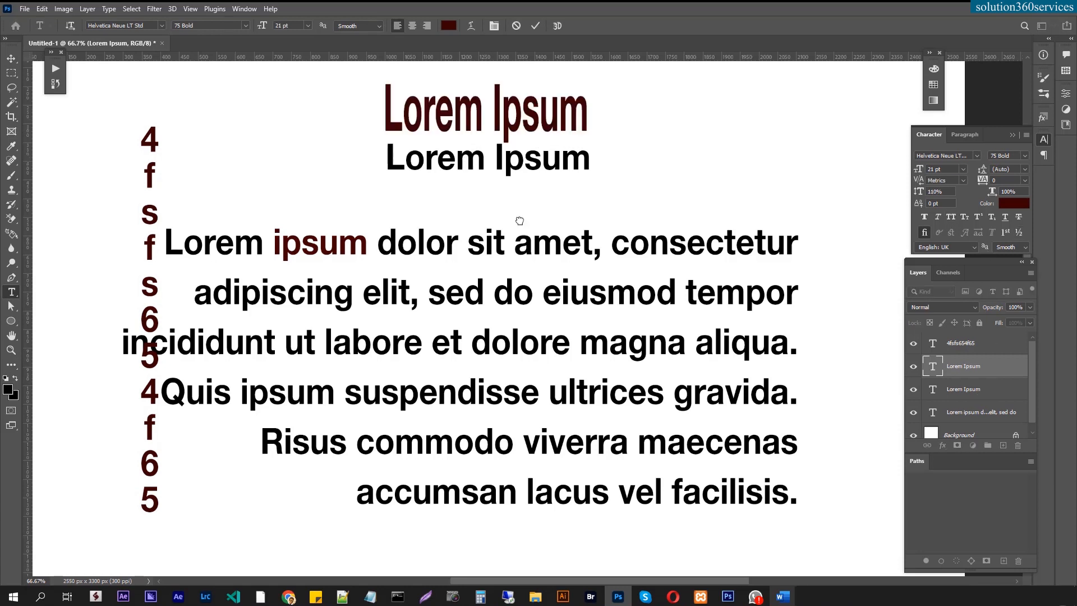
{"action": "triple_click", "coordinate": [541, 158]}
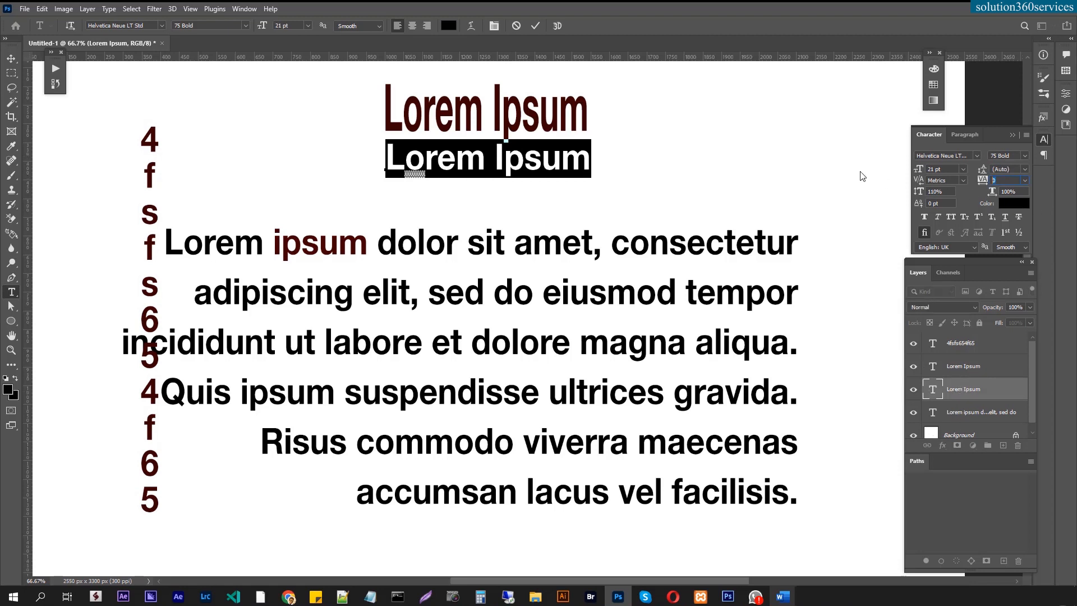
{"action": "left_click", "coordinate": [1007, 191]}
{"action": "type", "text": "1"}
{"action": "type", "text": "50"}
{"action": "key", "text": "Tab"}
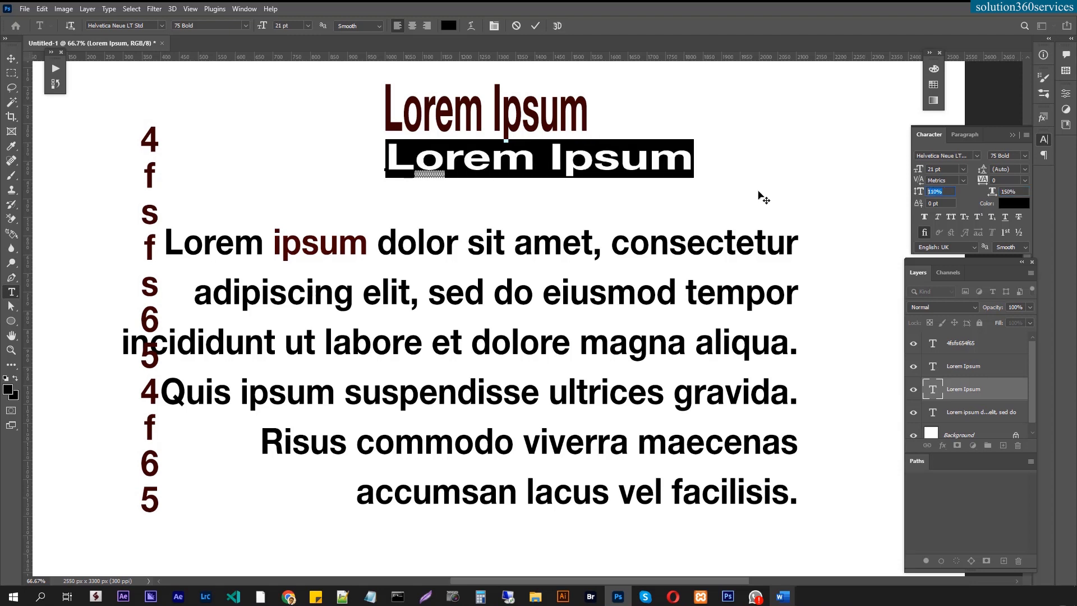
{"action": "key", "text": "Return"}
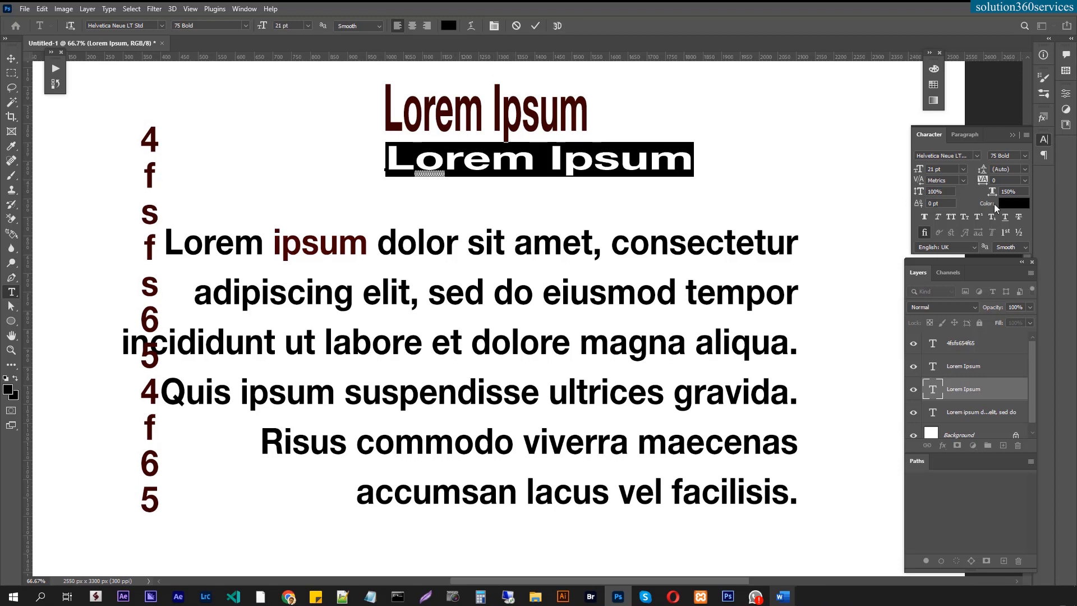
Try a 50% horizontal scale on the black Lorem Ipsum line and set it back to 100%.
{"action": "left_click", "coordinate": [1016, 191]}
{"action": "type", "text": "50"}
{"action": "key", "text": "Return"}
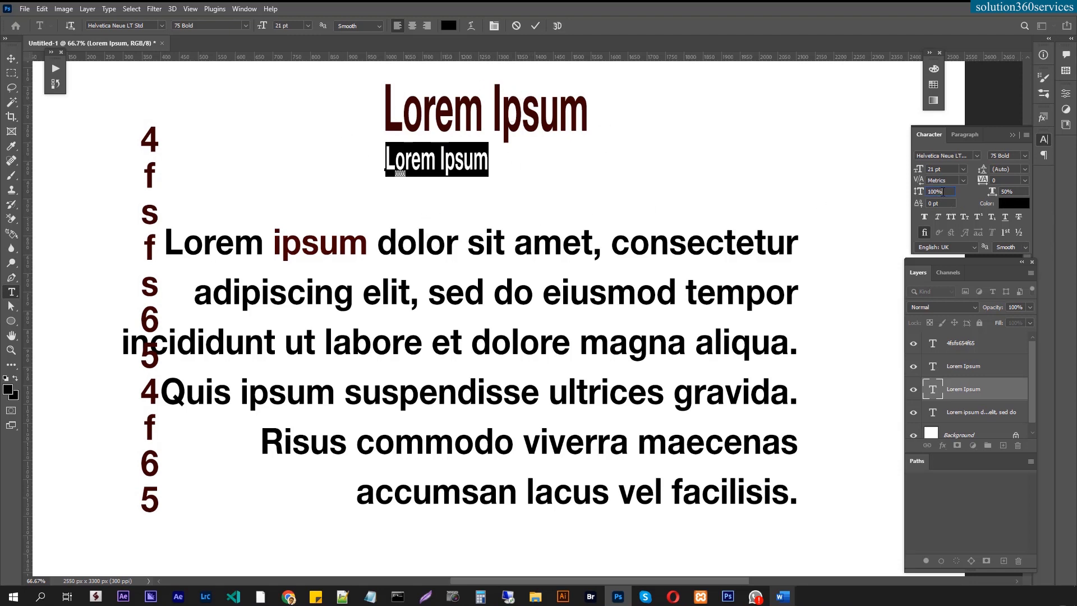
{"action": "left_click", "coordinate": [1022, 191]}
{"action": "type", "text": "100"}
{"action": "key", "text": "Return"}
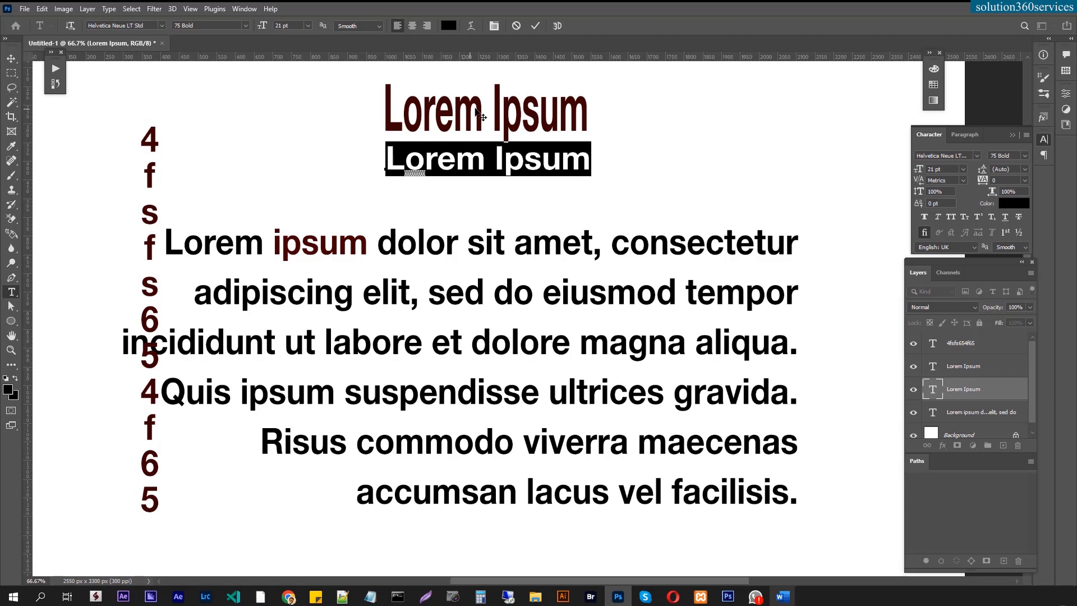
Select the whole dark red Lorem Ipsum title and set its vertical scale to 10%.
{"action": "double_click", "coordinate": [932, 365]}
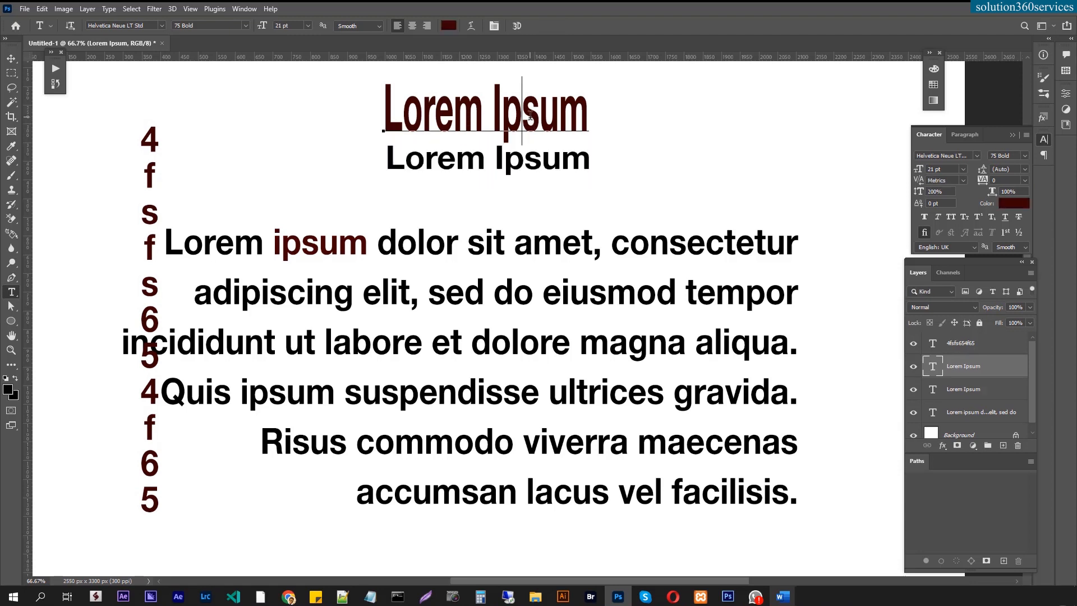
{"action": "left_click", "coordinate": [934, 192]}
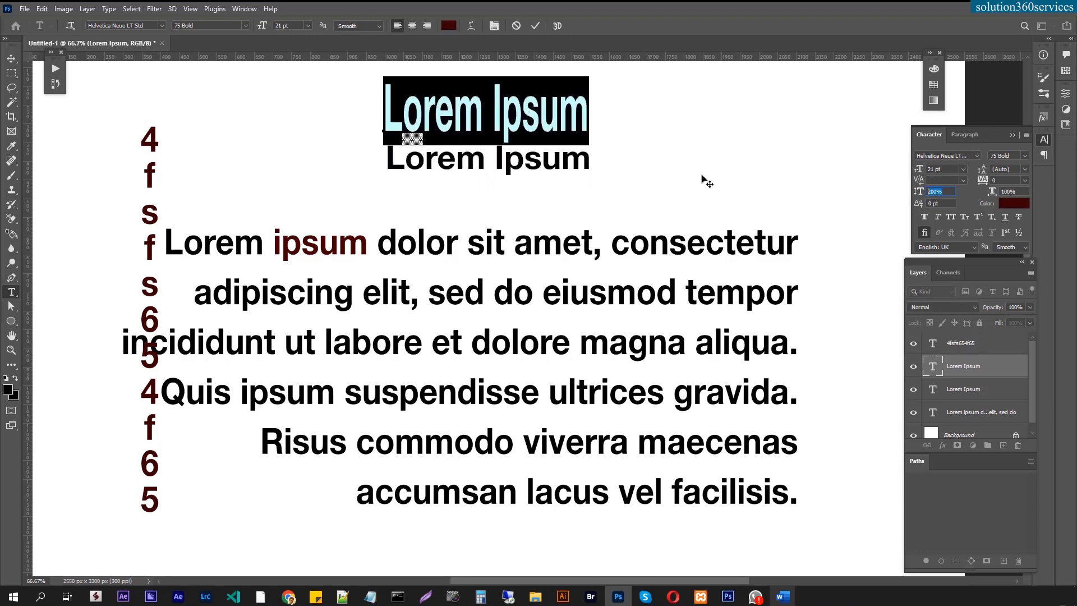
{"action": "type", "text": "10"}
{"action": "key", "text": "Return"}
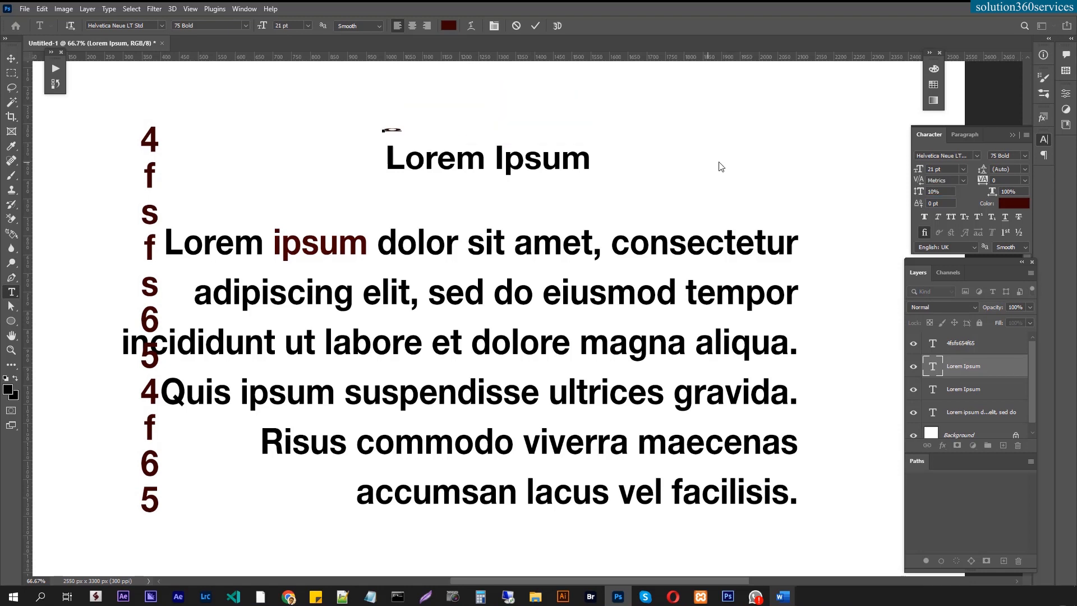
{"action": "left_click", "coordinate": [947, 193]}
{"action": "key", "text": "ctrl+z"}
Switch to the Word instructions and review the H₂0 and a² + b² examples in the Vertical and Horizontal Scale line.
{"action": "mouse_move", "coordinate": [837, 603]}
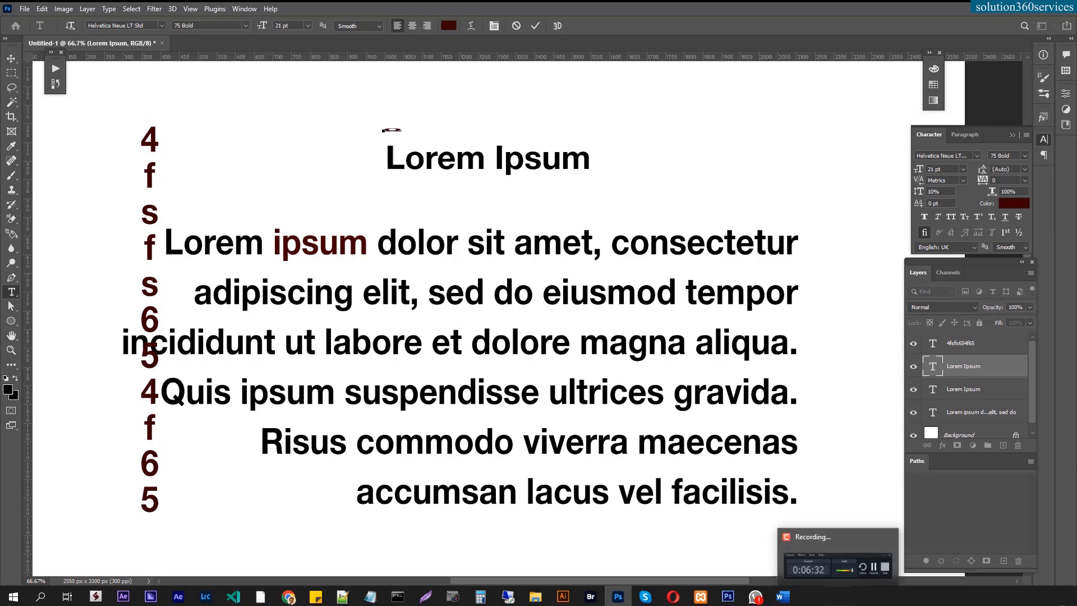
{"action": "left_click", "coordinate": [838, 558]}
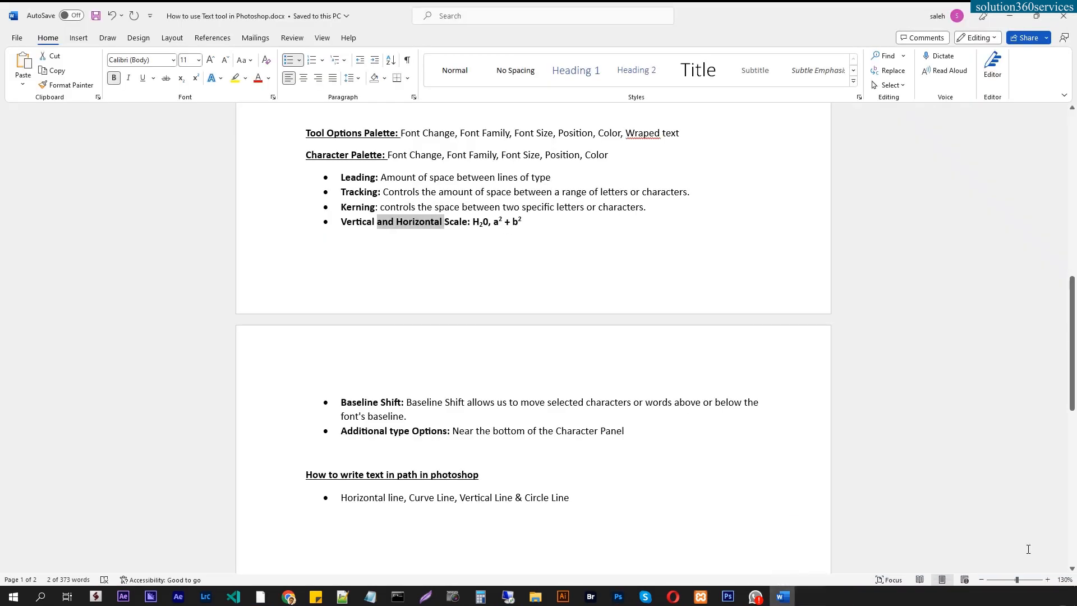
{"action": "left_click", "coordinate": [372, 221]}
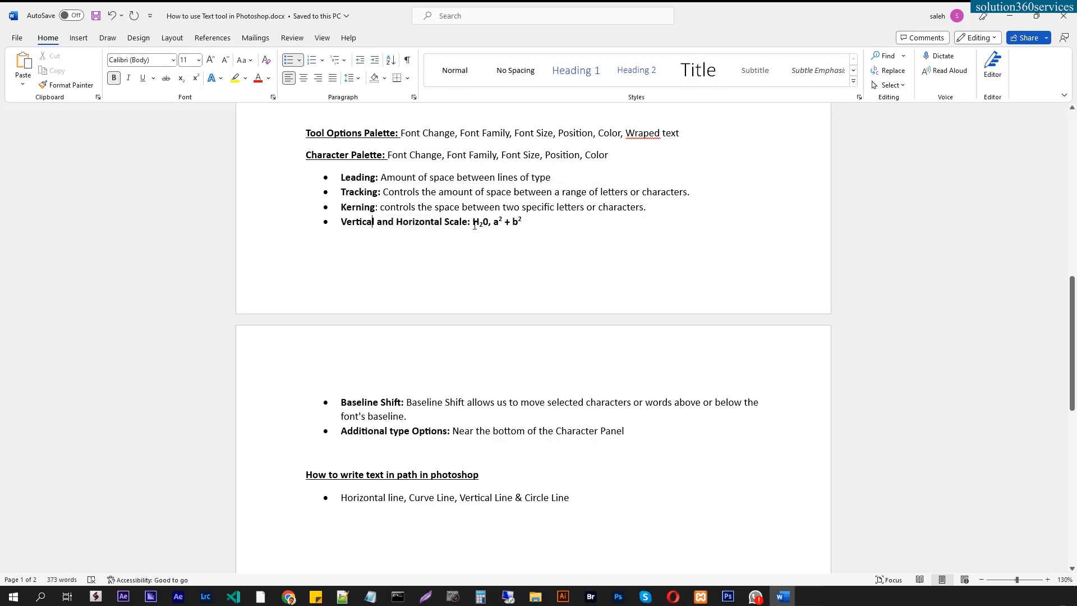
{"action": "left_click_drag", "start_coordinate": [467, 222], "coordinate": [487, 222]}
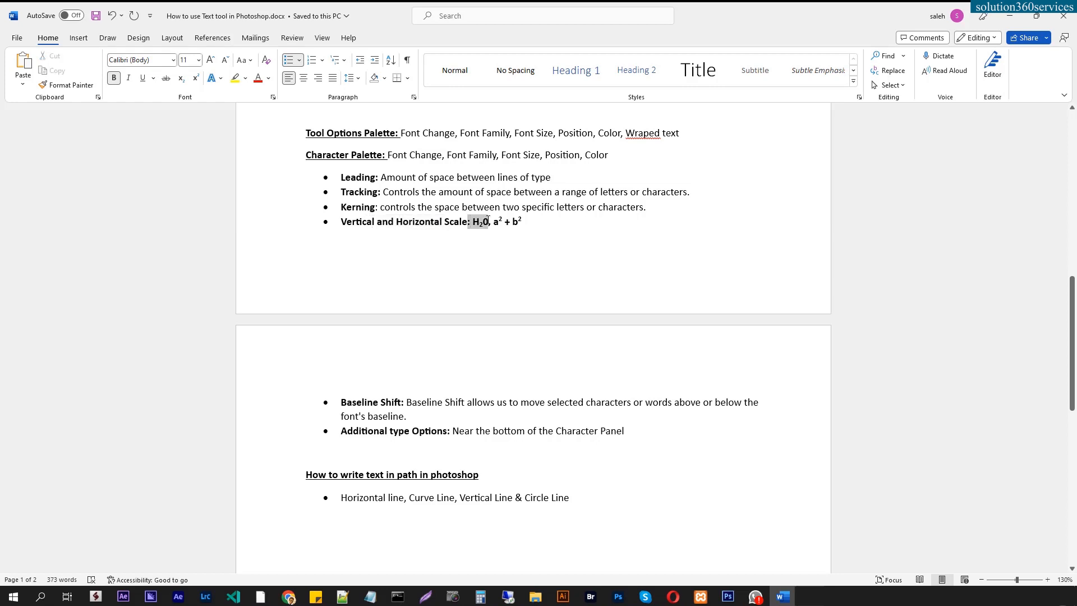
{"action": "left_click", "coordinate": [521, 223]}
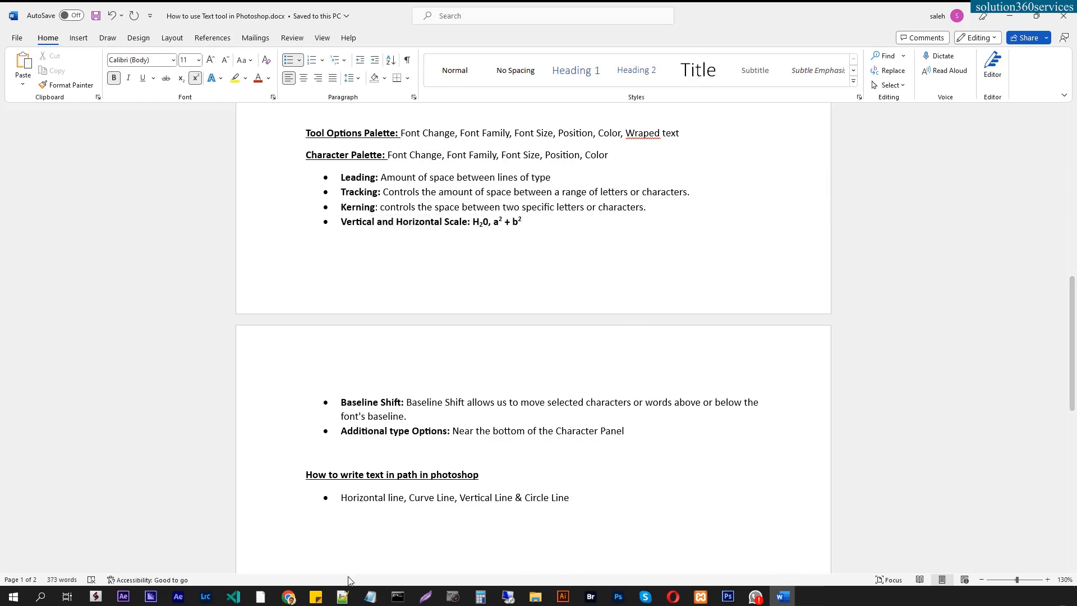
Return to Photoshop and append "H20 a2+b2" to the end of the black Lorem Ipsum line.
{"action": "left_click", "coordinate": [618, 597]}
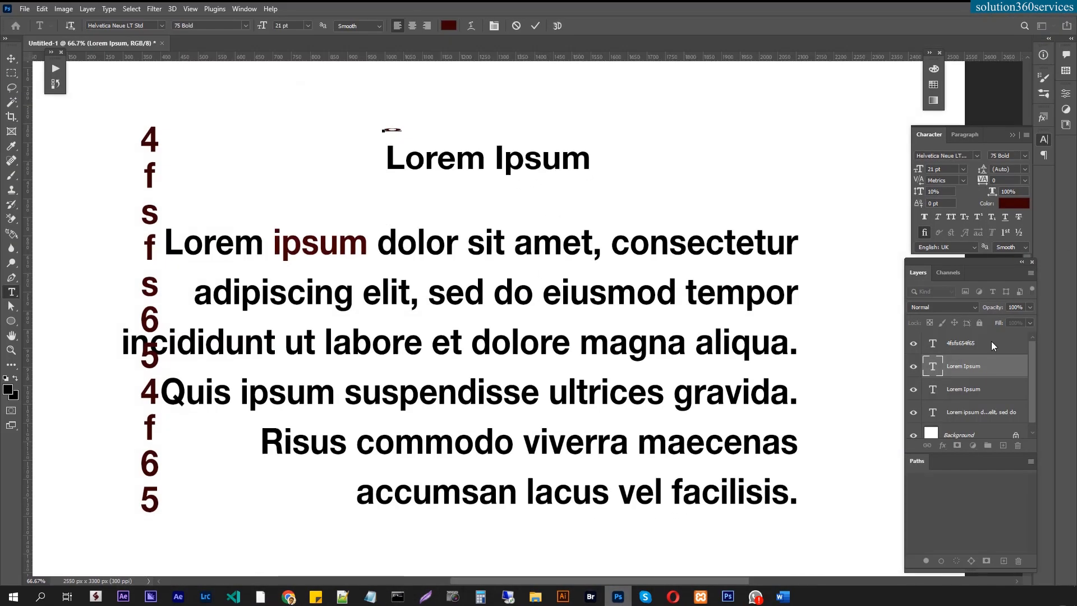
{"action": "left_click", "coordinate": [976, 389]}
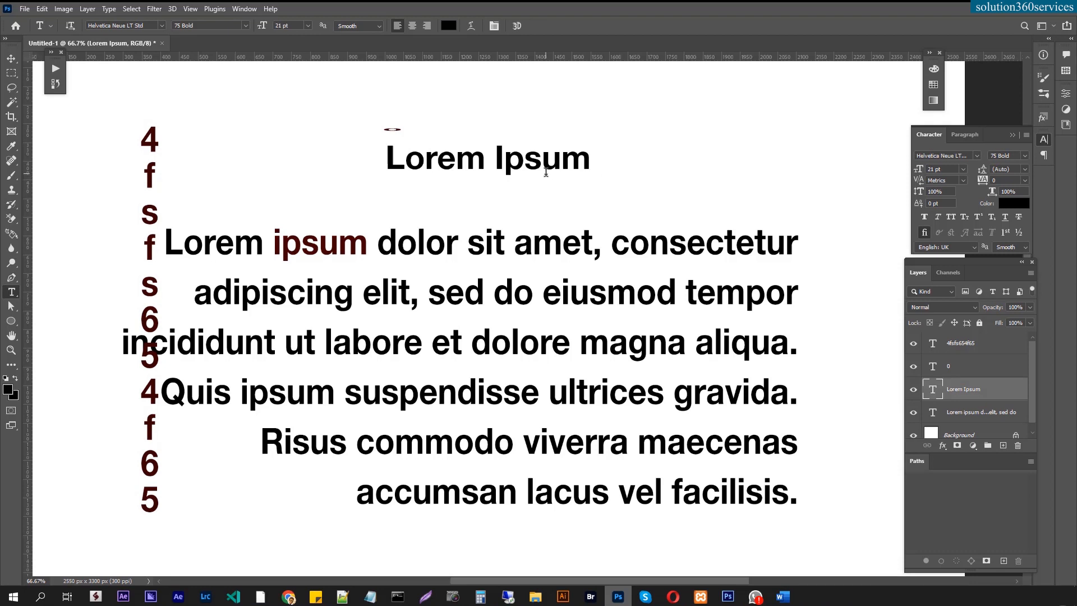
{"action": "left_click", "coordinate": [586, 161]}
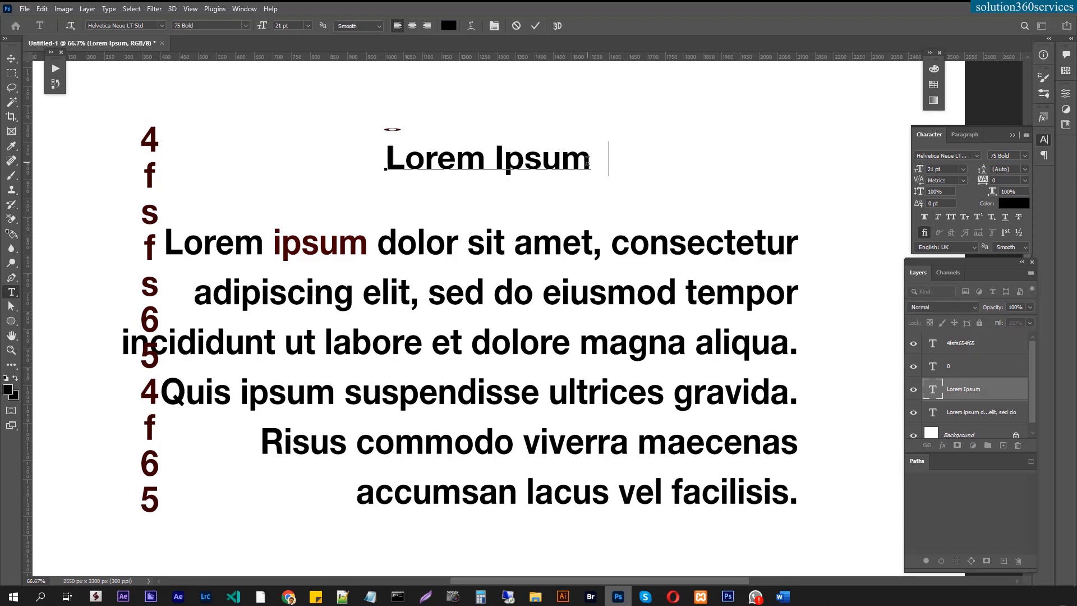
{"action": "type", "text": "H20 a2+b2"}
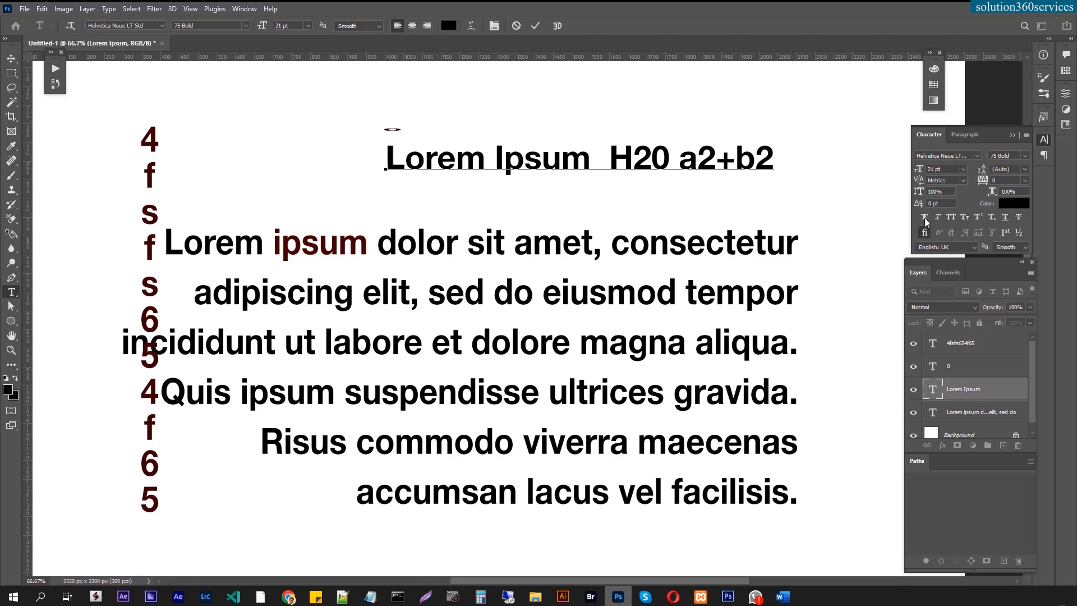
Make the 2 in H20 a subscript and the 2s in a2 and b2 superscripts.
{"action": "left_click_drag", "start_coordinate": [633, 160], "coordinate": [651, 160]}
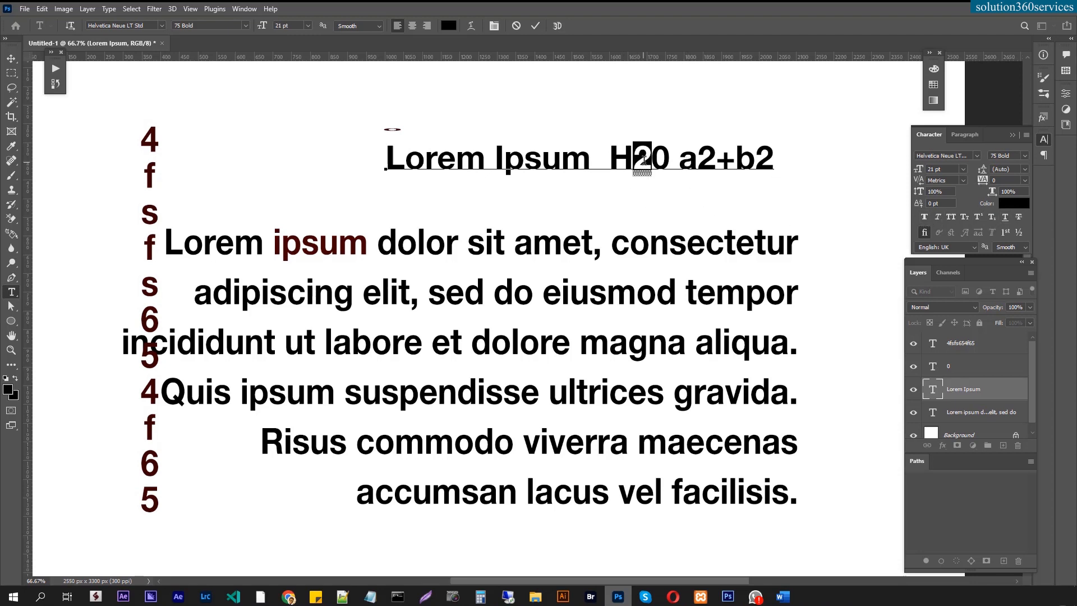
{"action": "left_click", "coordinate": [992, 219]}
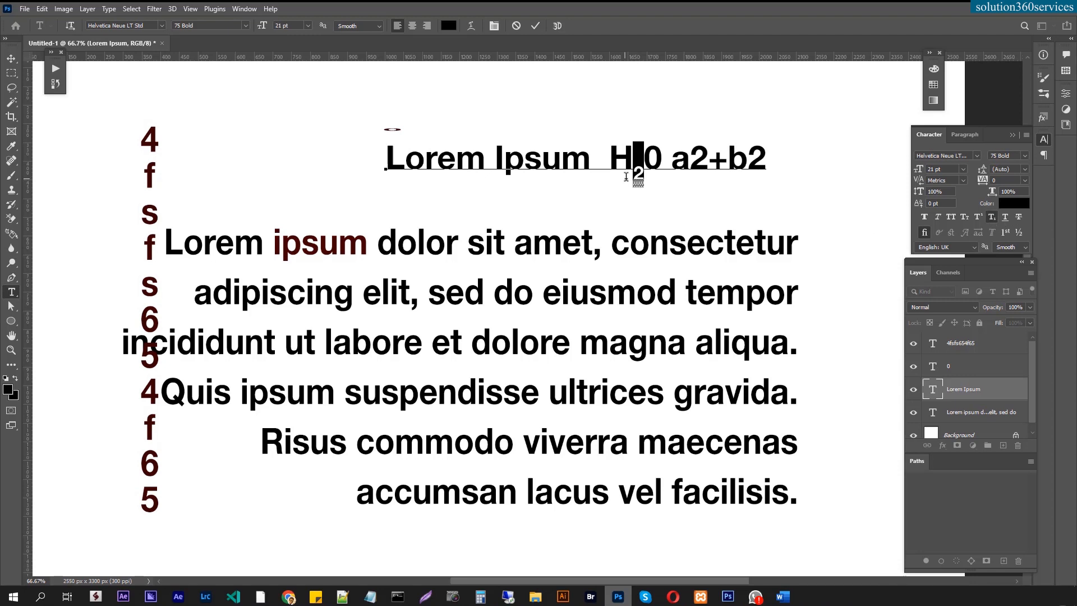
{"action": "left_click_drag", "start_coordinate": [691, 159], "coordinate": [707, 161]}
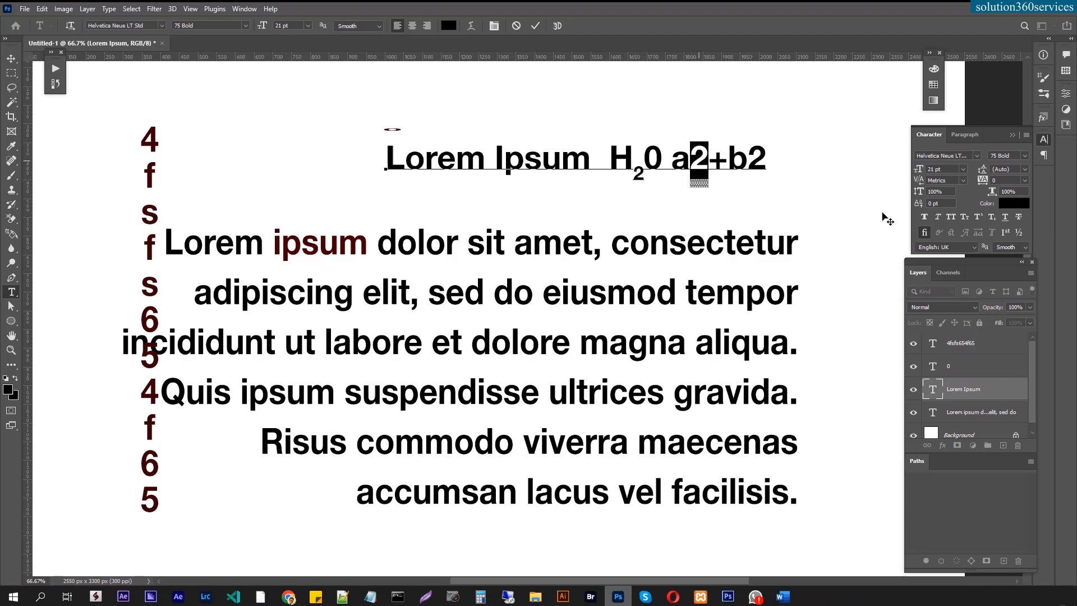
{"action": "left_click", "coordinate": [981, 219]}
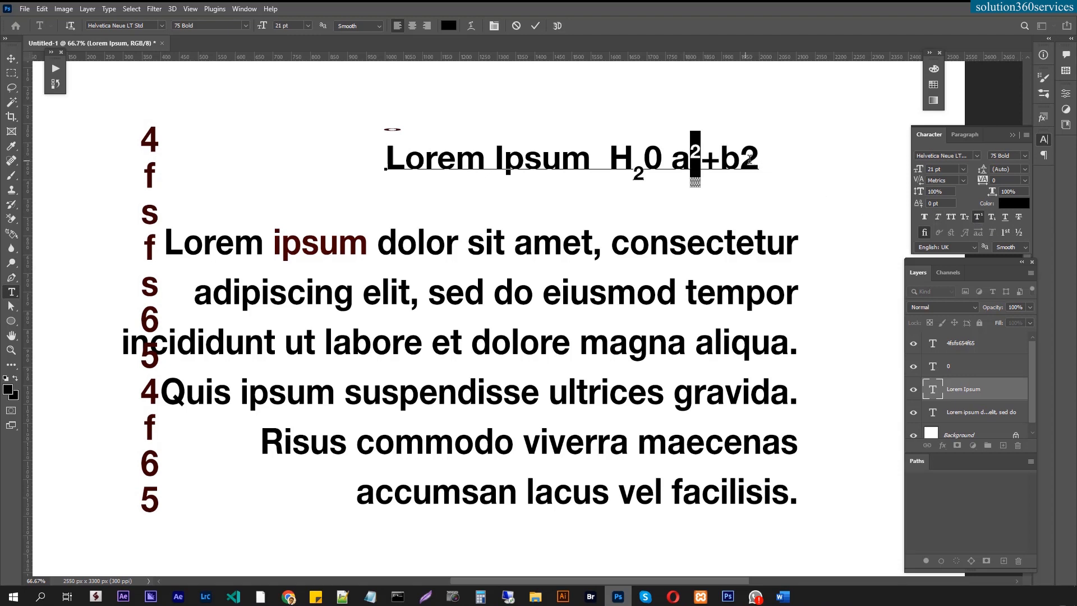
{"action": "left_click_drag", "start_coordinate": [741, 160], "coordinate": [759, 160]}
{"action": "left_click", "coordinate": [963, 220]}
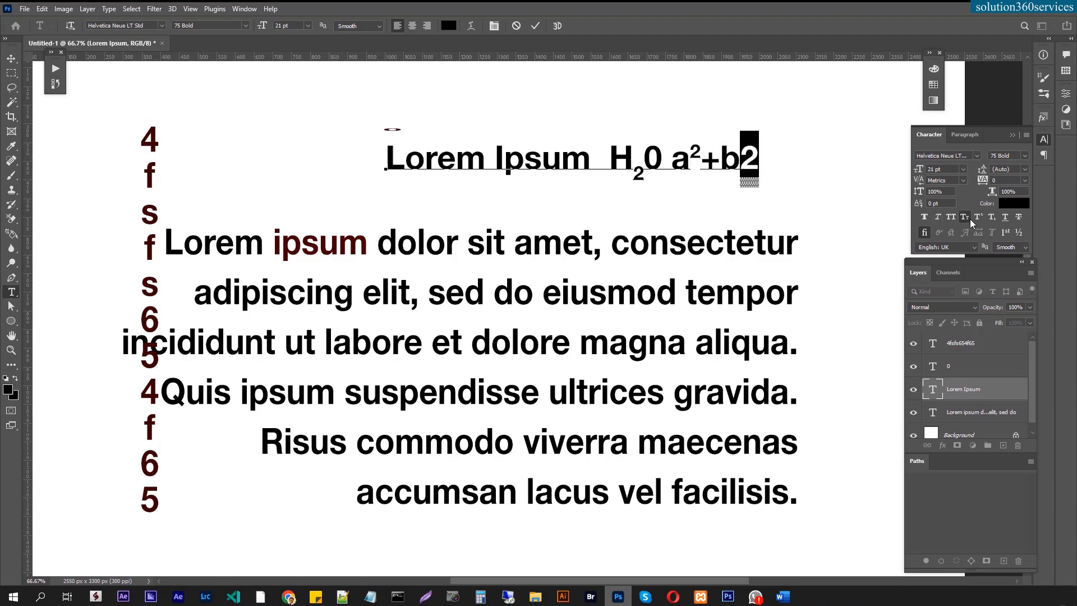
{"action": "left_click", "coordinate": [979, 218]}
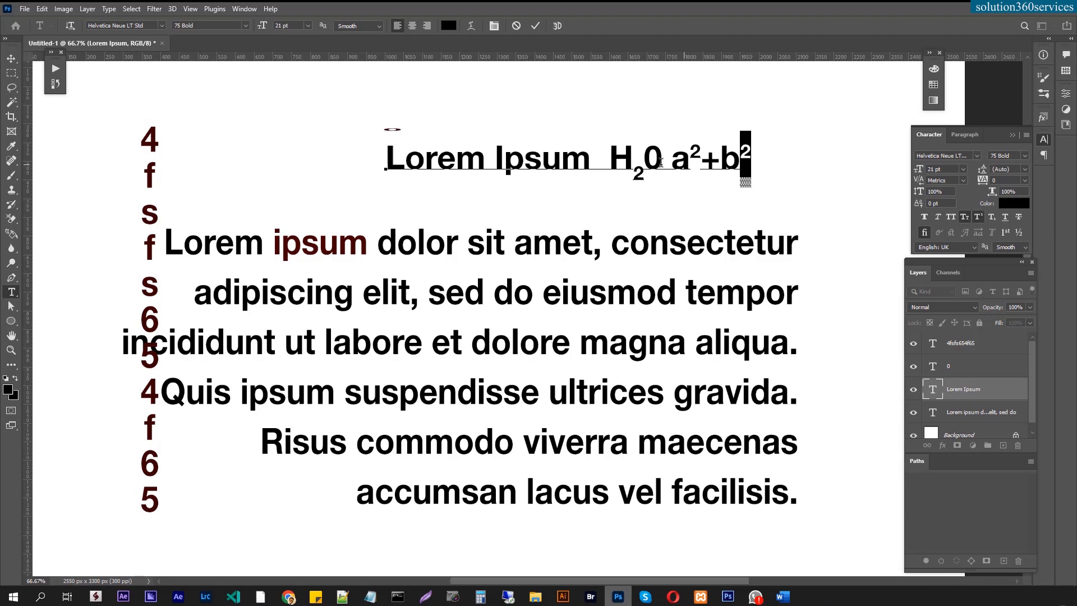
{"action": "left_click", "coordinate": [783, 596]}
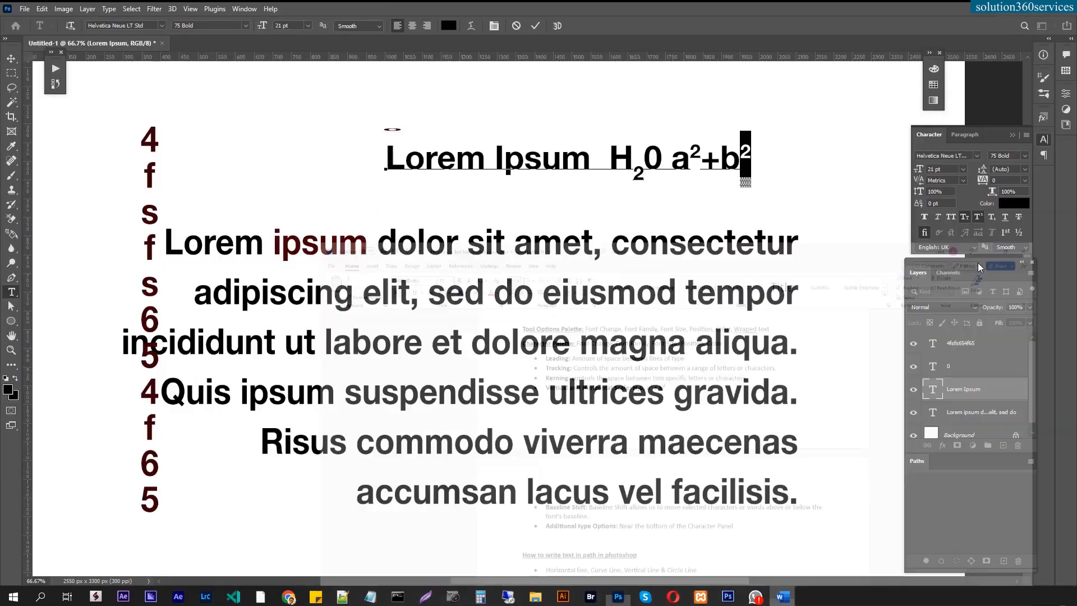
{"action": "left_click", "coordinate": [1010, 16]}
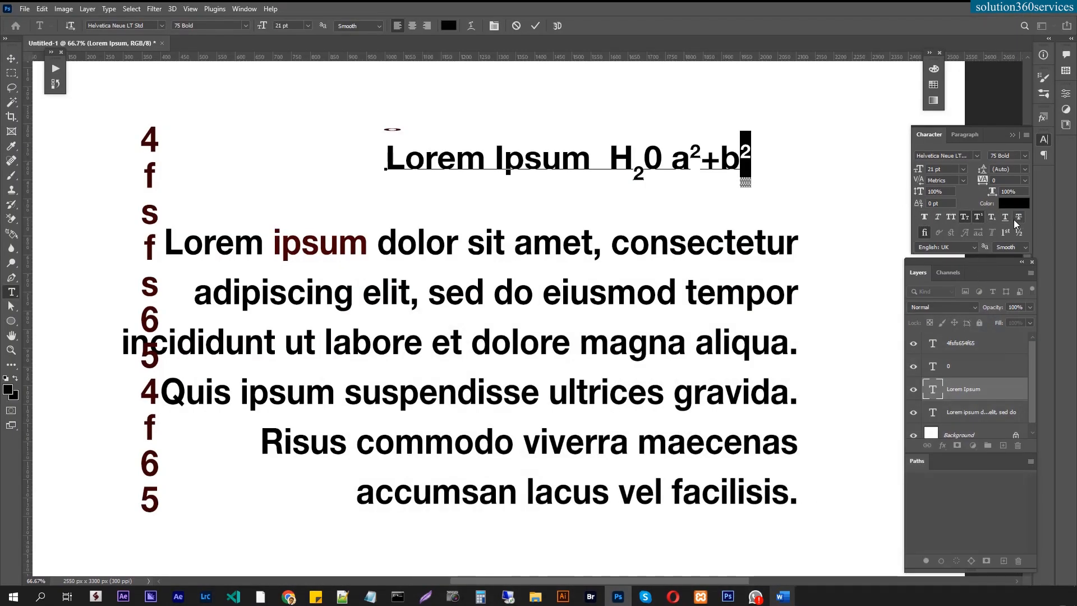
Try faux bold and faux italic on the letter I of Ipsum in the black line.
{"action": "left_click", "coordinate": [503, 159]}
{"action": "left_click_drag", "start_coordinate": [503, 160], "coordinate": [495, 160]}
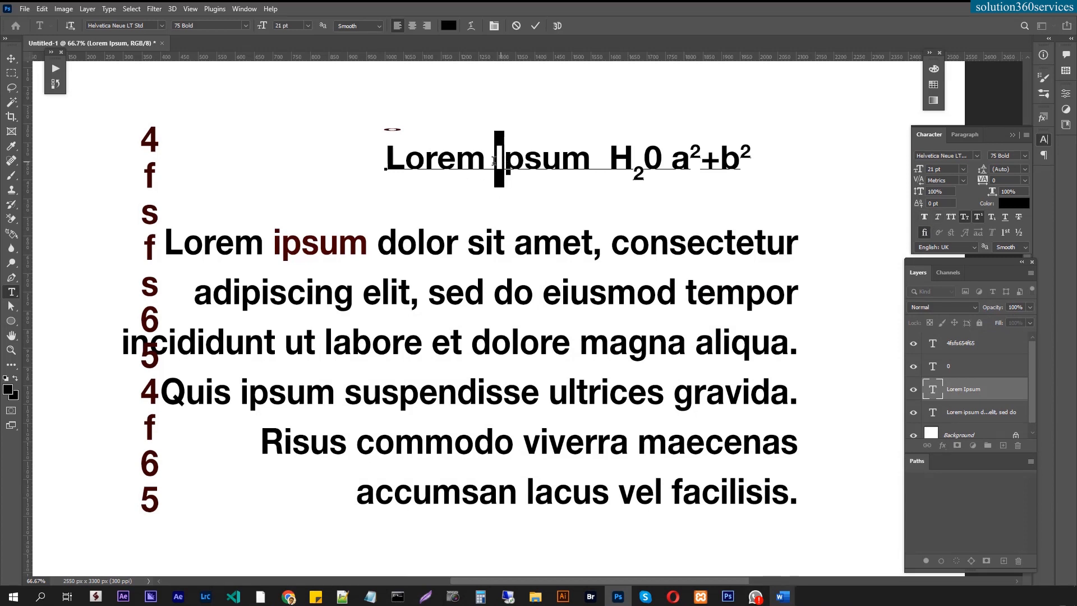
{"action": "left_click", "coordinate": [925, 215]}
{"action": "left_click", "coordinate": [925, 215]}
{"action": "left_click", "coordinate": [940, 217]}
{"action": "left_click", "coordinate": [939, 217]}
Underline the word Ipsum in the black line and commit the text edit.
{"action": "double_click", "coordinate": [555, 162]}
{"action": "left_click", "coordinate": [1005, 217]}
{"action": "left_click", "coordinate": [574, 305]}
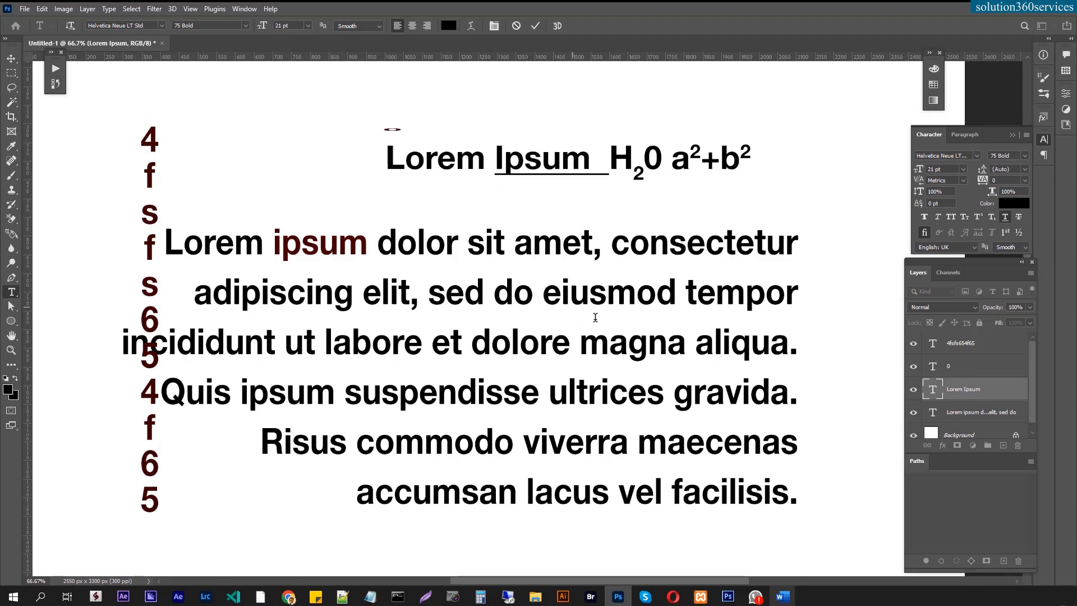
{"action": "left_click", "coordinate": [976, 368]}
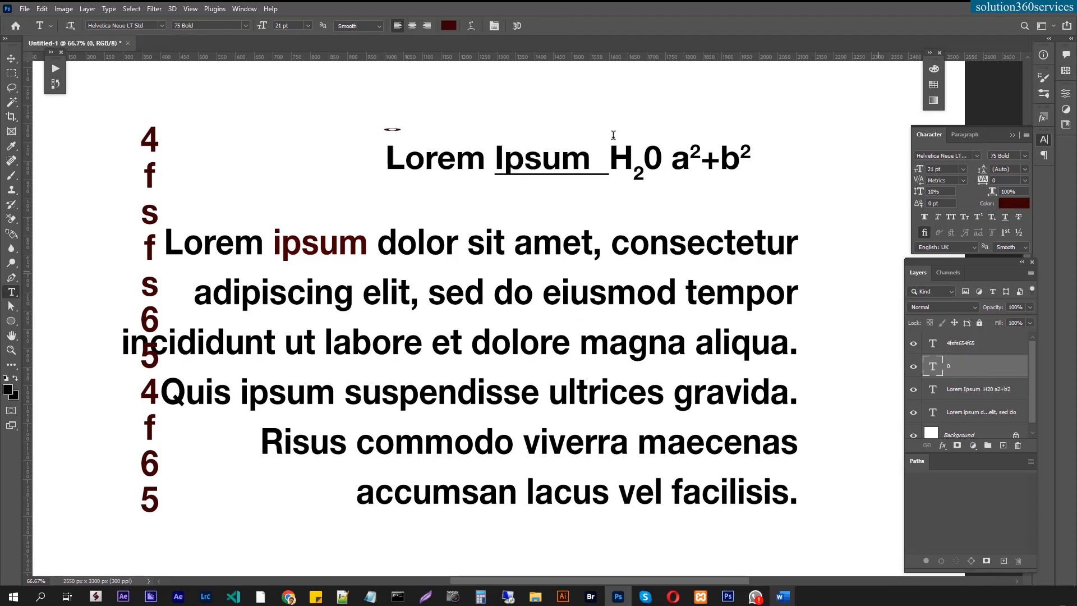
Select the whole black Lorem Ipsum line and set its baseline shift to 0 pt.
{"action": "triple_click", "coordinate": [530, 170]}
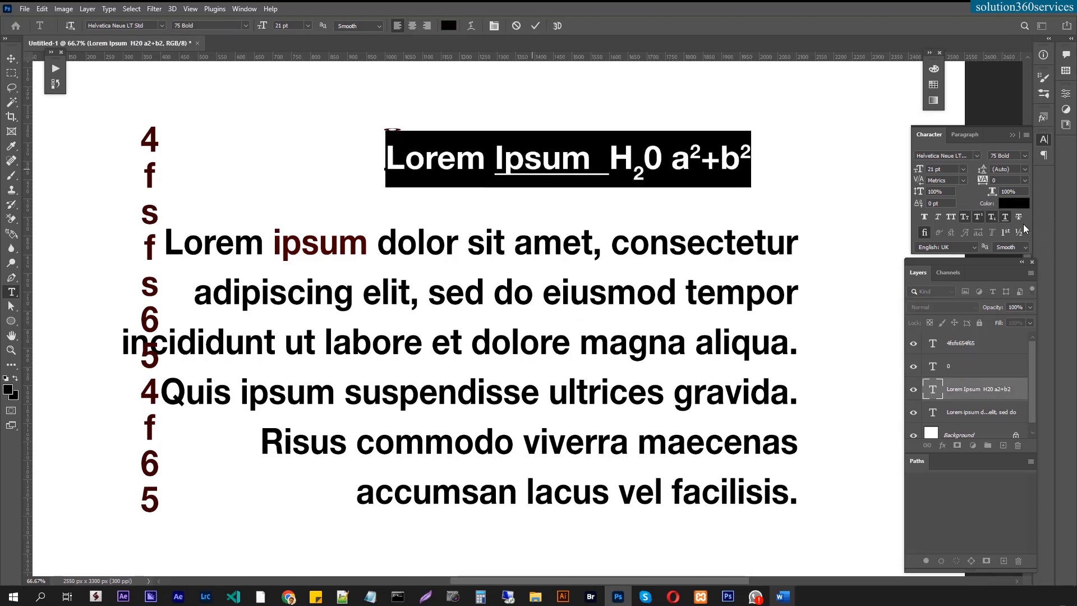
{"action": "left_click_drag", "start_coordinate": [940, 203], "coordinate": [900, 204]}
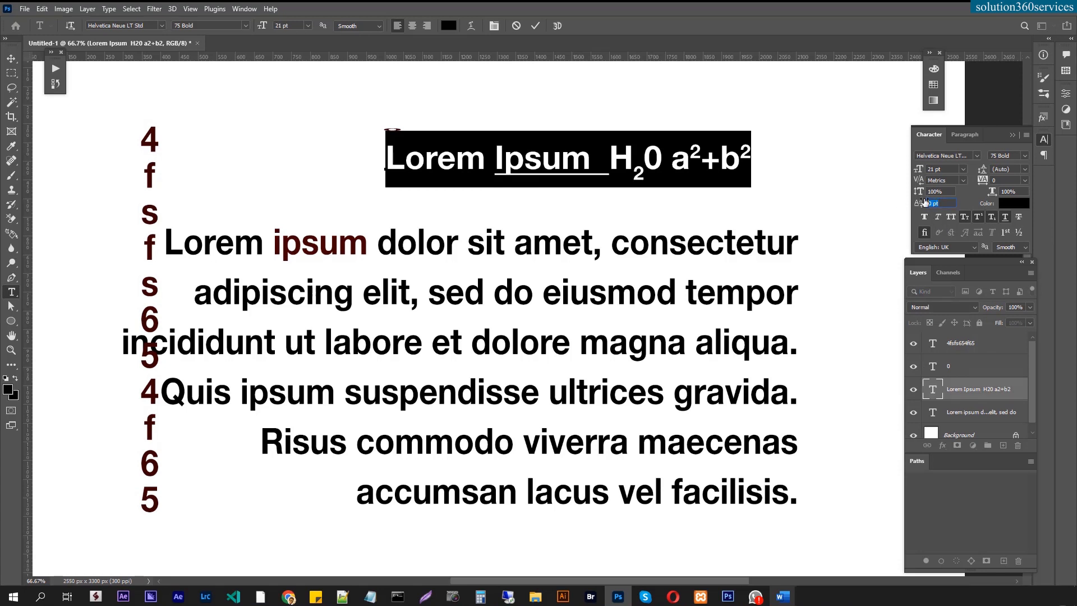
{"action": "key", "text": "Return"}
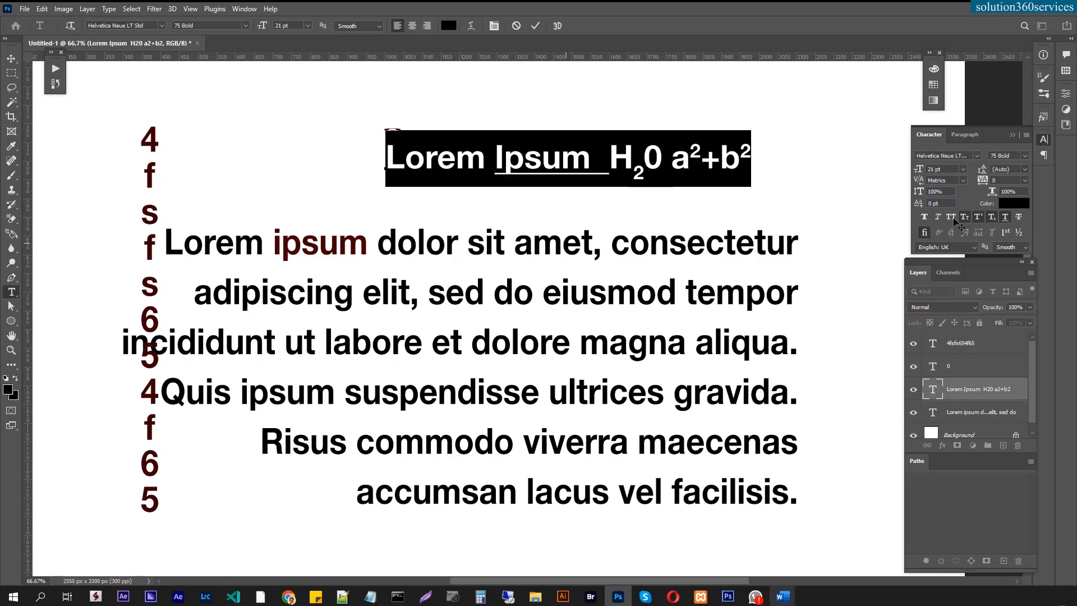
Raise the first letter a of "magna" in the paragraph with a baseline shift of 9 pt.
{"action": "left_click", "coordinate": [583, 345]}
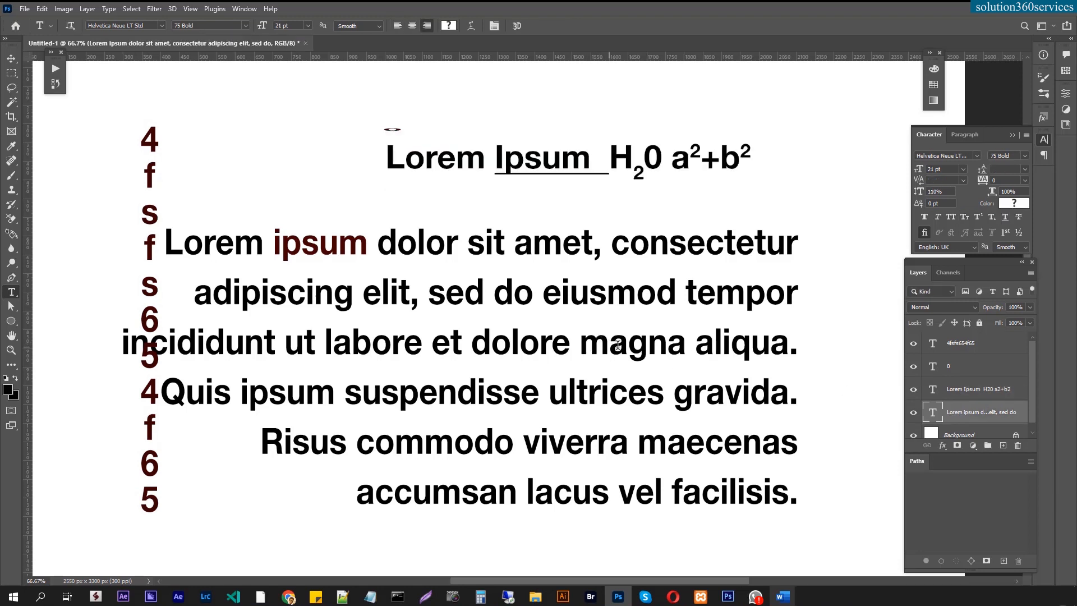
{"action": "left_click_drag", "start_coordinate": [614, 344], "coordinate": [627, 343]}
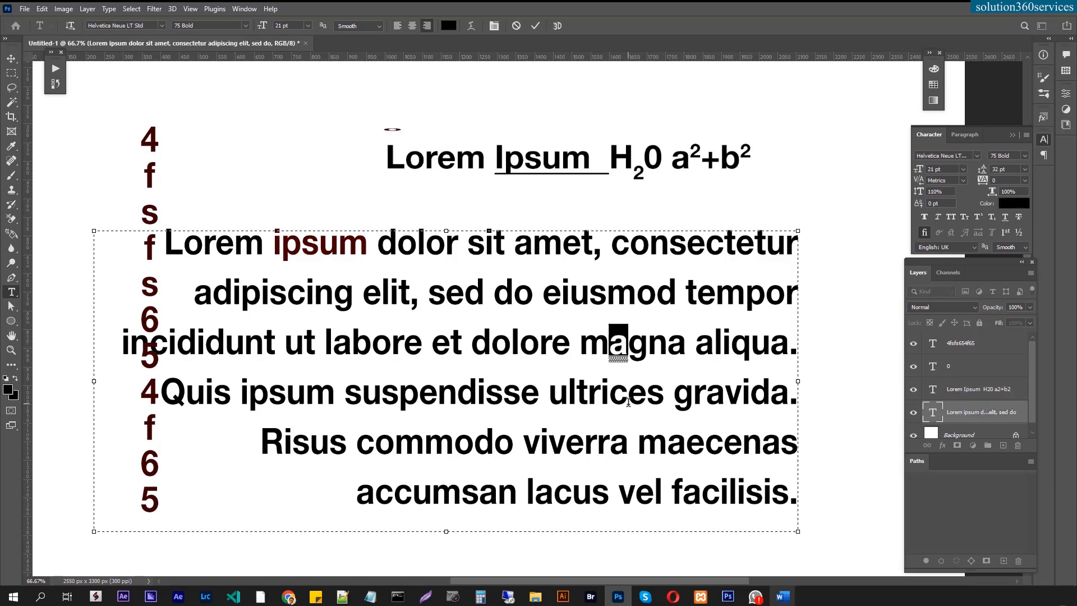
{"action": "left_click", "coordinate": [938, 203]}
{"action": "key", "text": "Up"}
{"action": "key", "text": "Up"}
{"action": "key", "text": "Up"}
{"action": "key", "text": "Up"}
{"action": "key", "text": "Up"}
{"action": "key", "text": "Up"}
{"action": "key", "text": "Up"}
{"action": "key", "text": "Up"}
{"action": "key", "text": "Up"}
Lower the letter n of "magna" with a baseline shift of -11 pt.
{"action": "left_click_drag", "start_coordinate": [648, 346], "coordinate": [662, 346]}
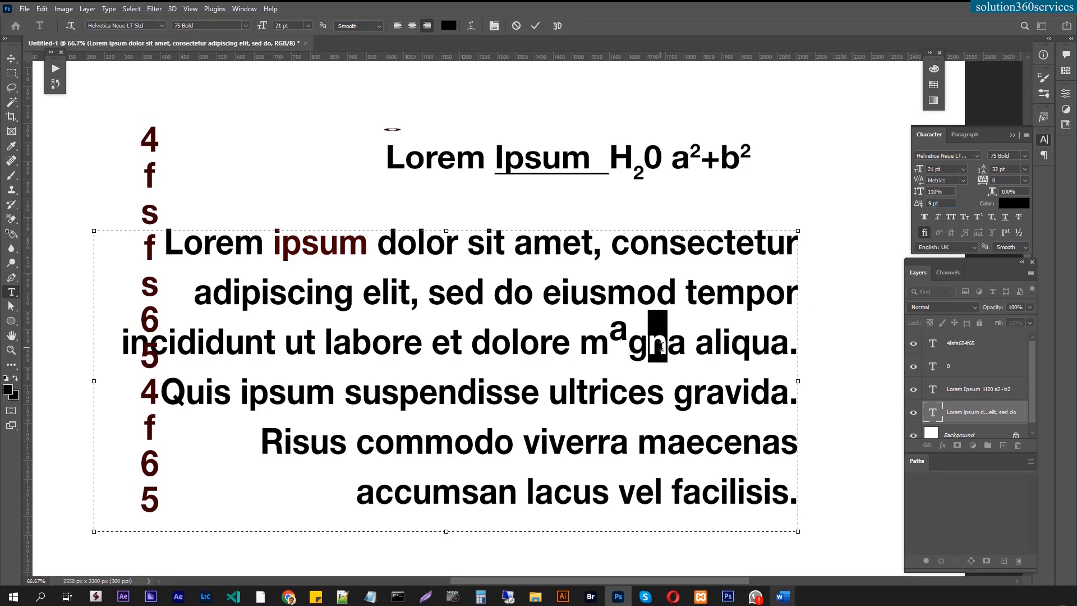
{"action": "left_click", "coordinate": [940, 203]}
{"action": "key", "text": "Down"}
{"action": "key", "text": "Down"}
{"action": "key", "text": "Down"}
{"action": "key", "text": "Down"}
{"action": "key", "text": "Down"}
{"action": "key", "text": "Down"}
{"action": "key", "text": "Down"}
{"action": "key", "text": "Down"}
{"action": "key", "text": "Down"}
{"action": "key", "text": "Down"}
{"action": "key", "text": "Down"}
{"action": "key", "text": "Down"}
{"action": "key", "text": "Down"}
{"action": "key", "text": "Down"}
{"action": "key", "text": "Down"}
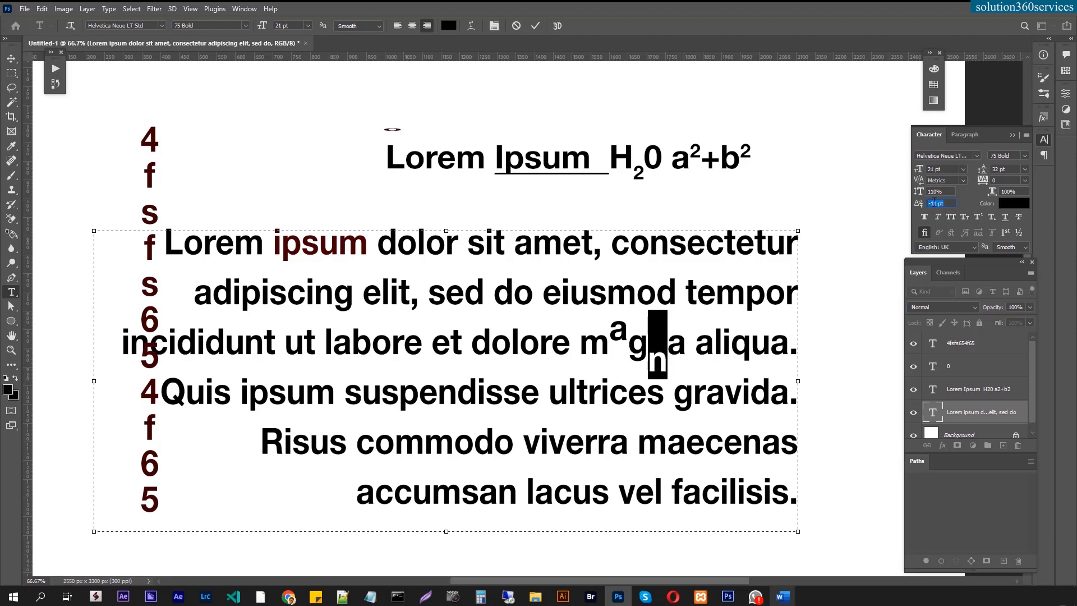
Check the Word instructions briefly, then commit the paragraph edit by switching to the Move tool.
{"action": "left_click_drag", "start_coordinate": [696, 296], "coordinate": [746, 296]}
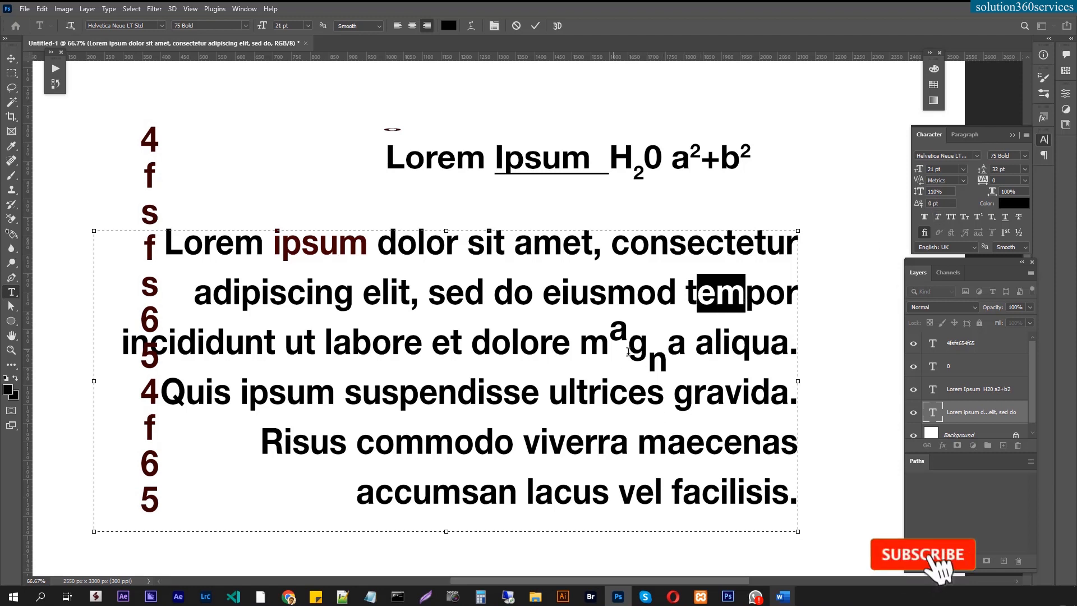
{"action": "left_click", "coordinate": [608, 344]}
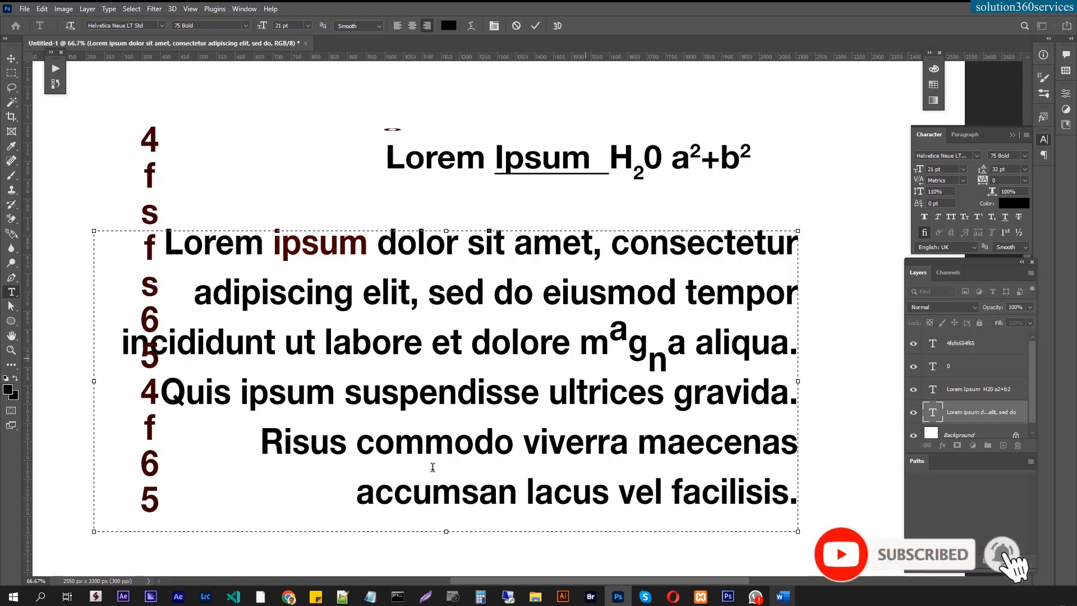
{"action": "left_click", "coordinate": [783, 596]}
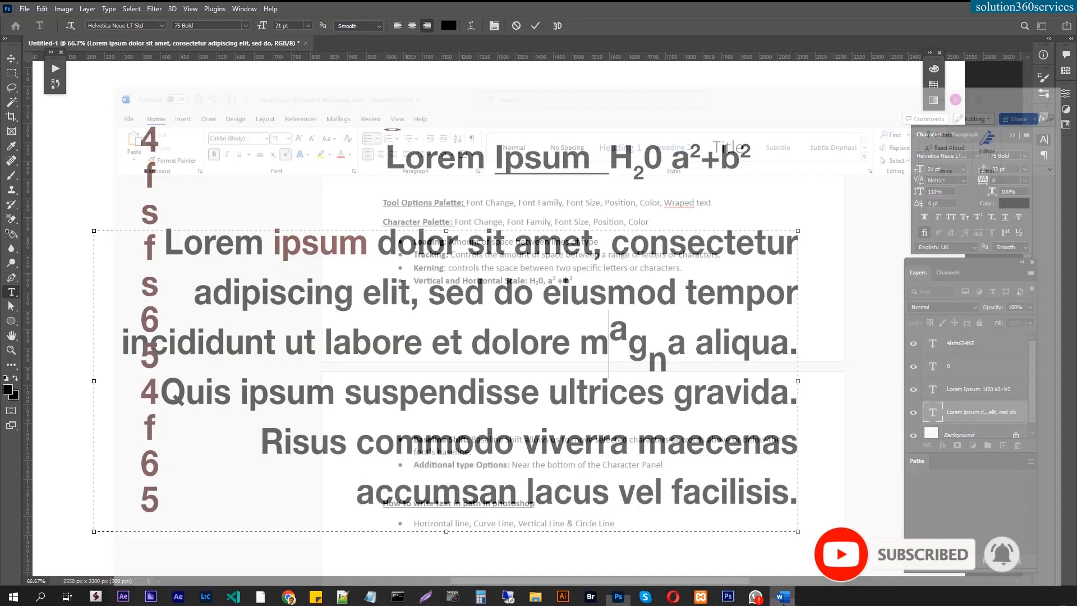
{"action": "left_click", "coordinate": [783, 596]}
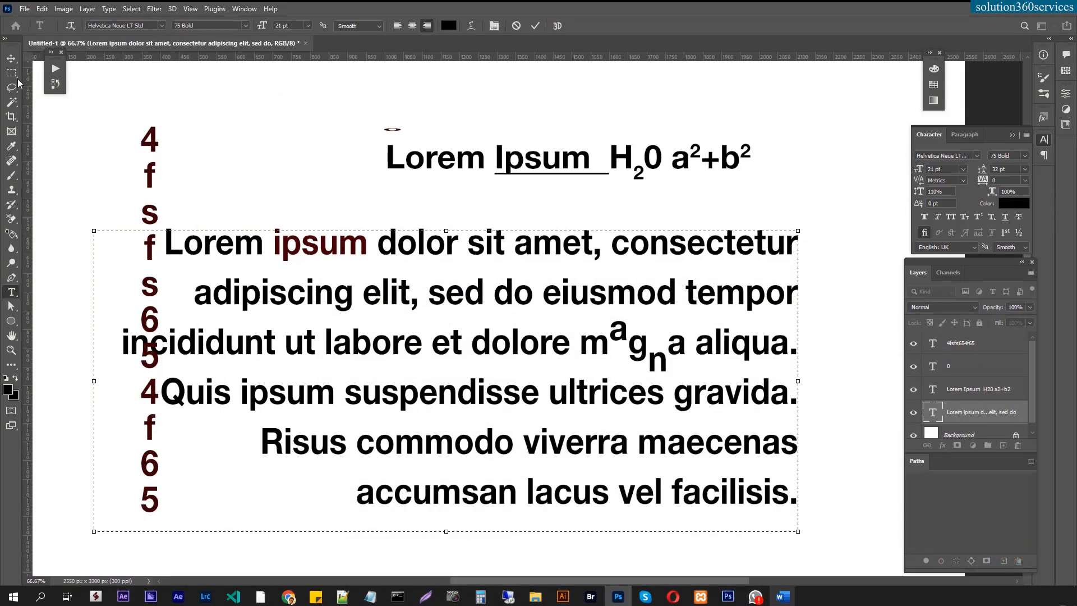
{"action": "left_click", "coordinate": [15, 59]}
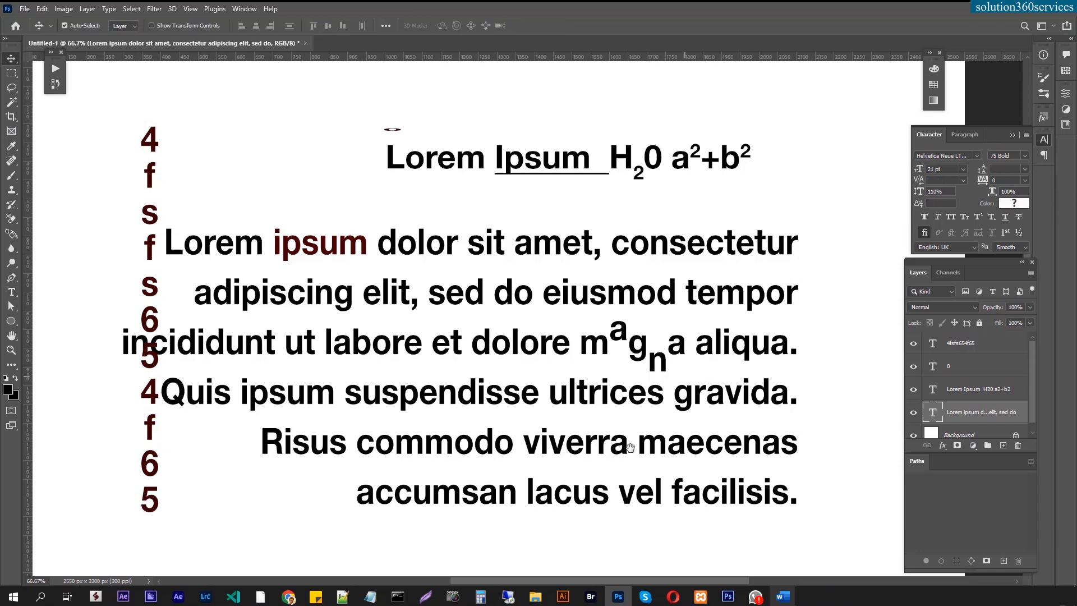
Draw a straight horizontal path with the Pen tool in the blank area below the paragraph.
{"action": "scroll", "coordinate": [630, 447], "scroll_direction": "down", "scroll_amount": 10}
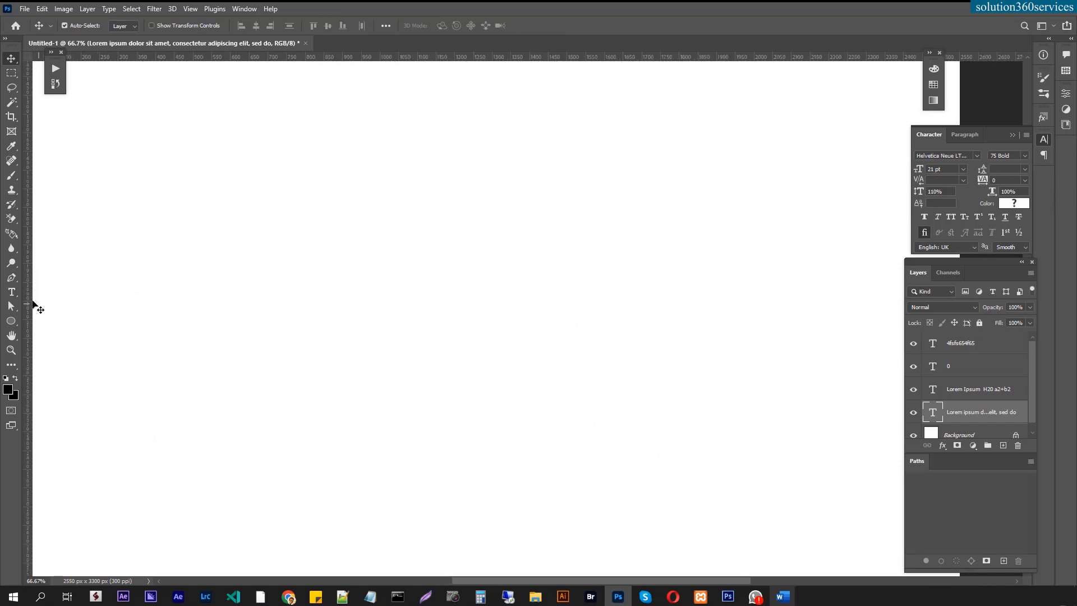
{"action": "left_click", "coordinate": [11, 278]}
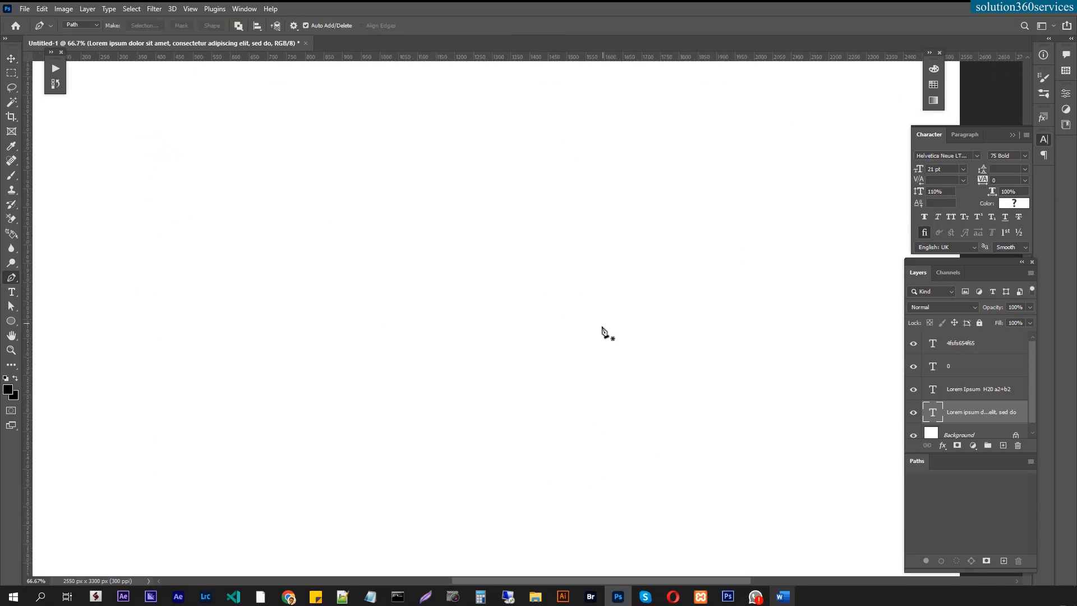
{"action": "left_click", "coordinate": [266, 280]}
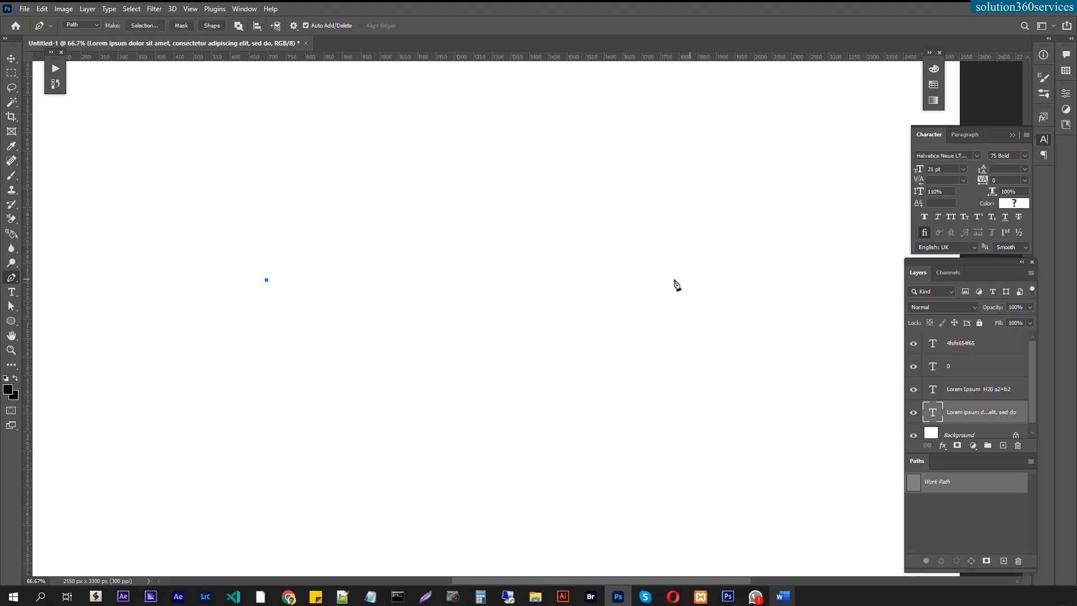
{"action": "left_click", "coordinate": [589, 280]}
Start path text on the straight horizontal line and enter repeated "sfs" as its content.
{"action": "left_click", "coordinate": [11, 292]}
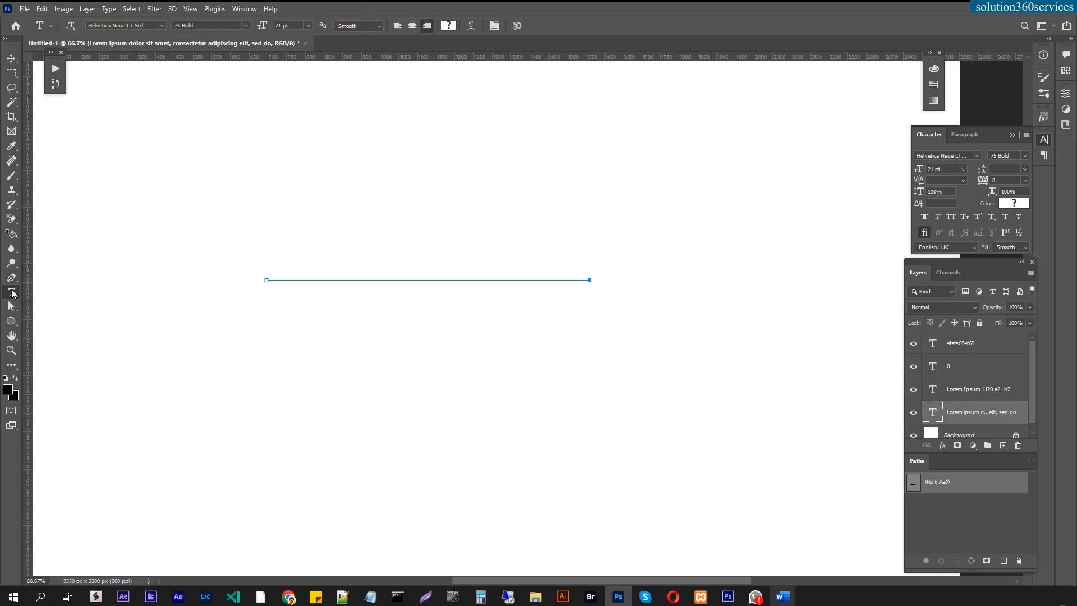
{"action": "left_click", "coordinate": [316, 279]}
{"action": "left_click", "coordinate": [327, 275]}
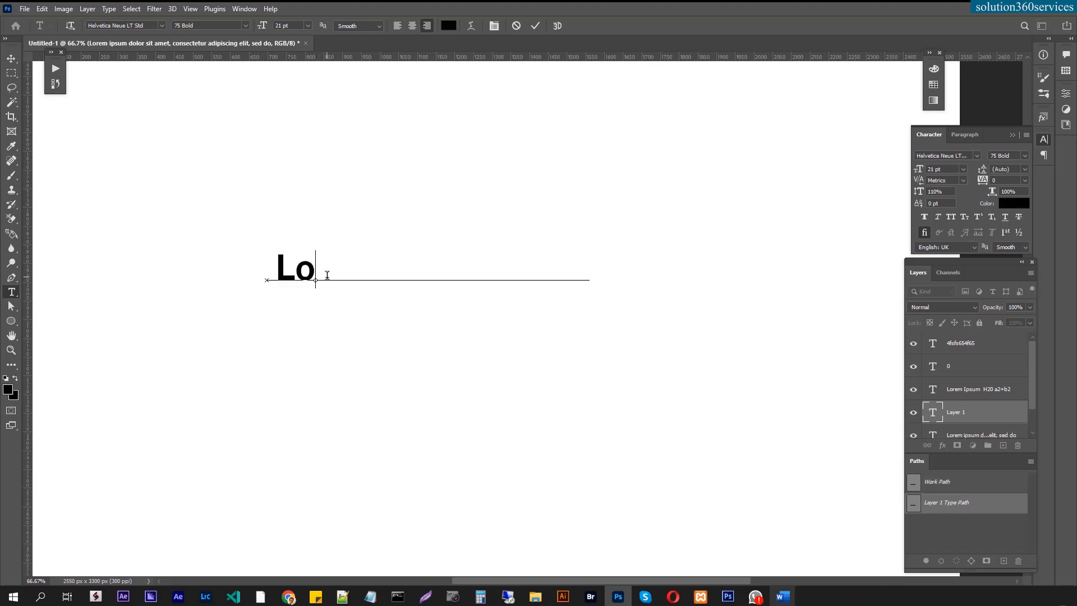
{"action": "type", "text": "sfs"}
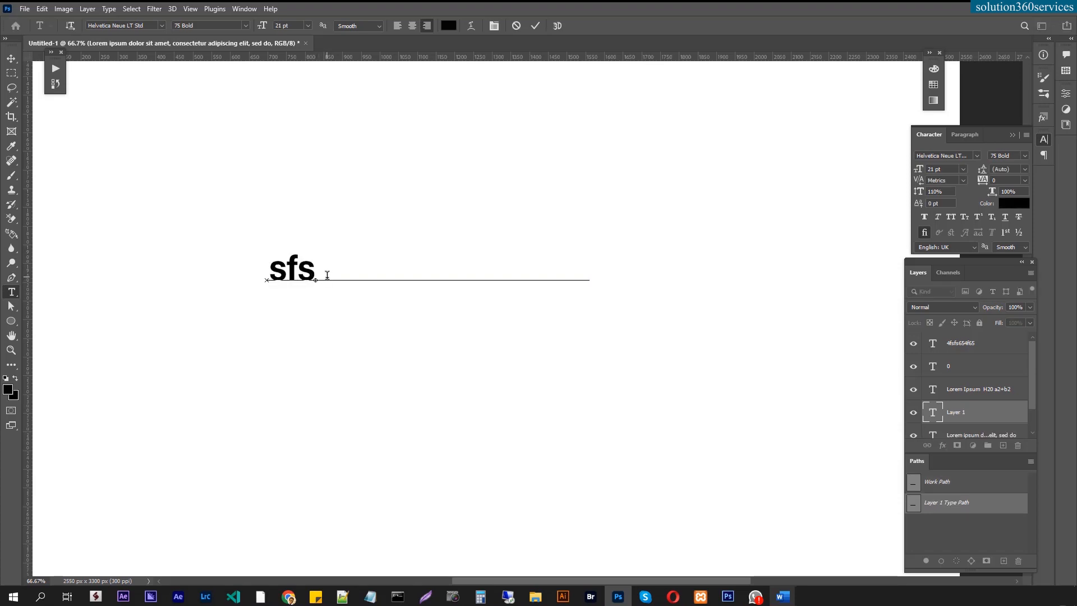
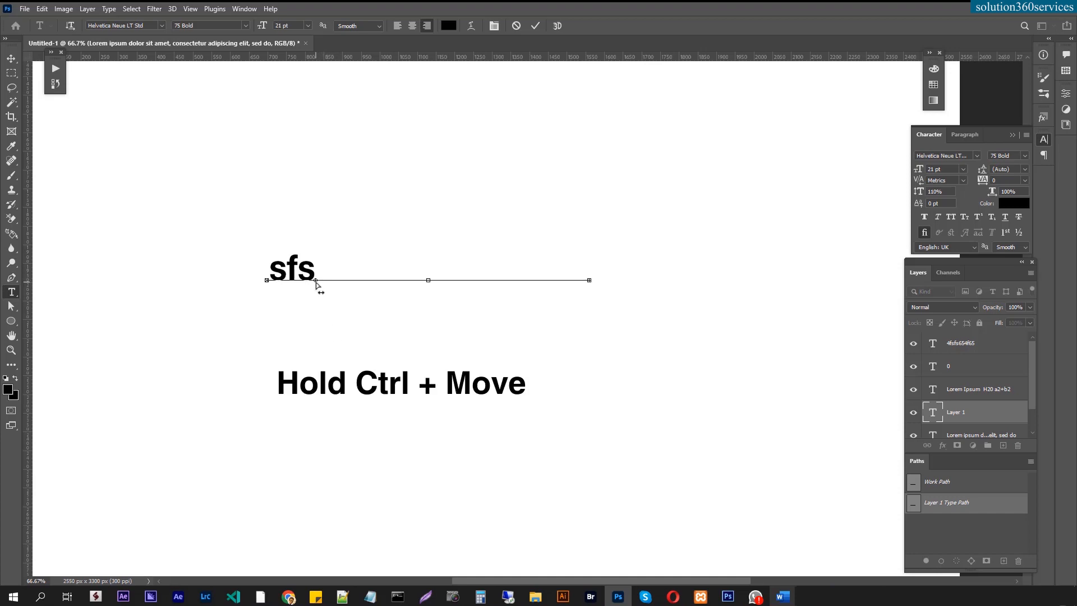
Extend the text's end marker to the far end of the straight path, then left-align all its text and commit it.
{"action": "left_click_drag", "start_coordinate": [316, 282], "coordinate": [586, 280]}
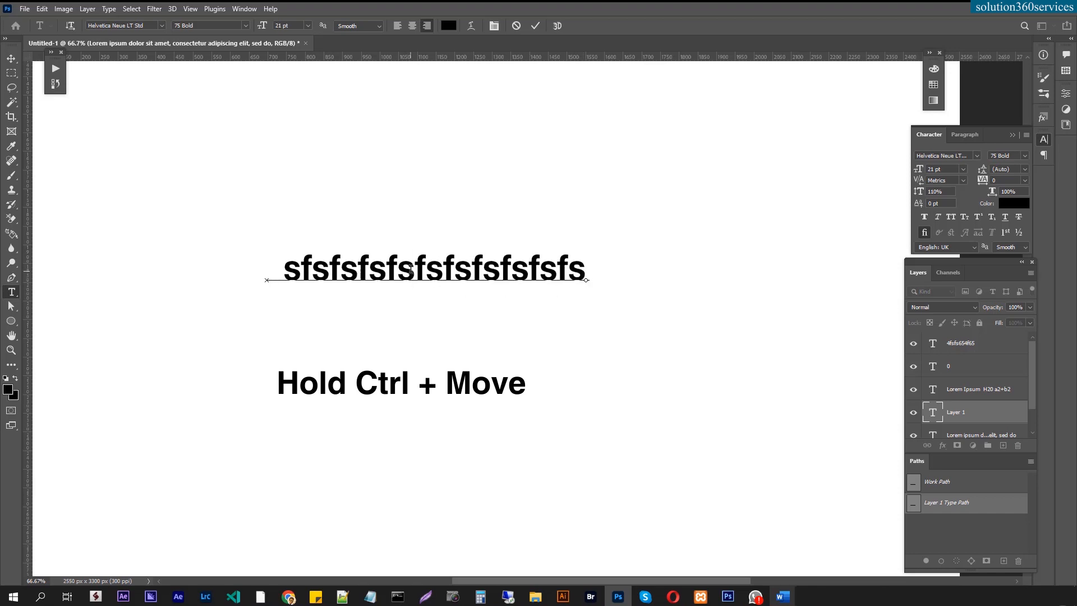
{"action": "key", "text": "ctrl+a"}
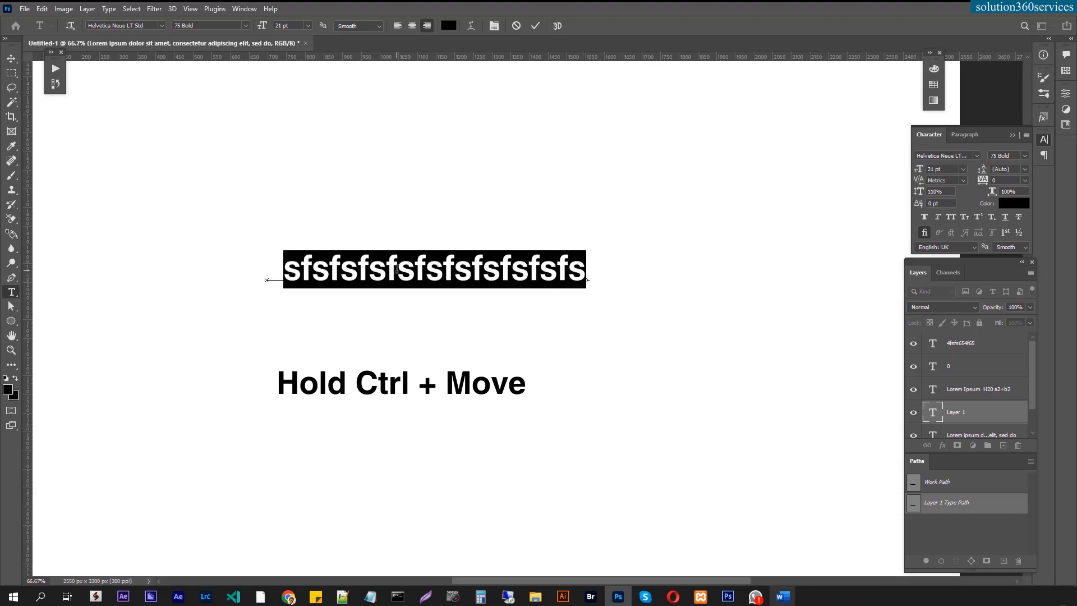
{"action": "left_click", "coordinate": [397, 26]}
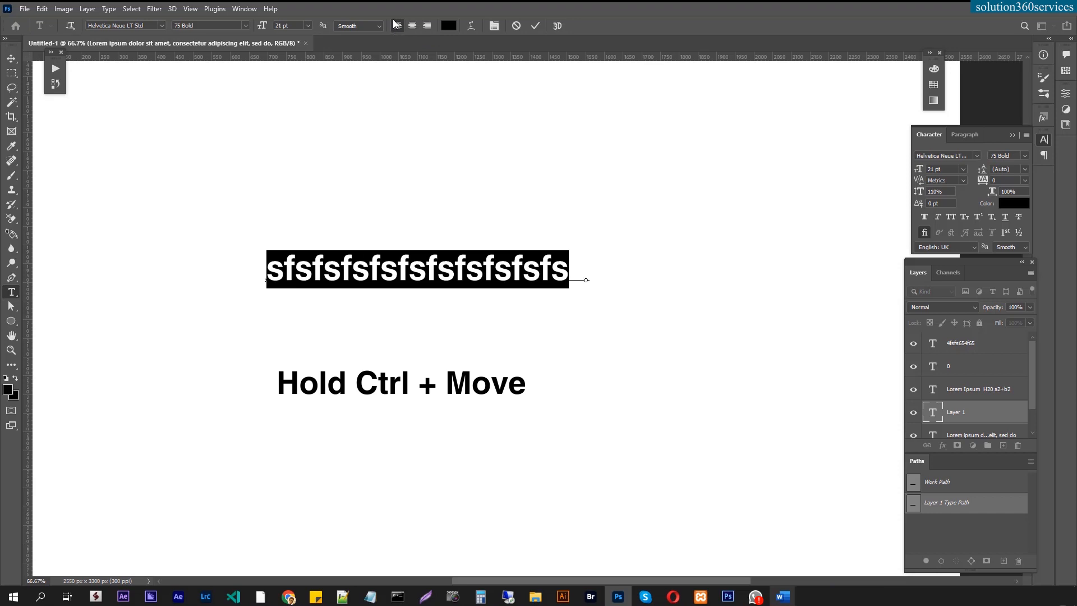
{"action": "left_click", "coordinate": [11, 58]}
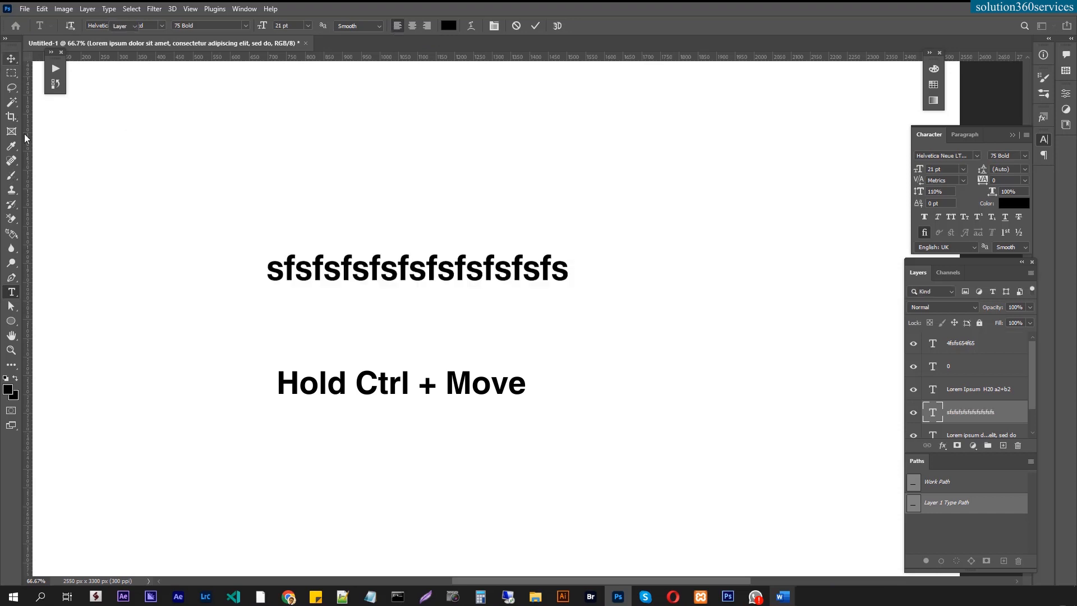
Deselect the current type path and draw a three-point arch above the "sfs" text with the Pen tool.
{"action": "left_click", "coordinate": [11, 277]}
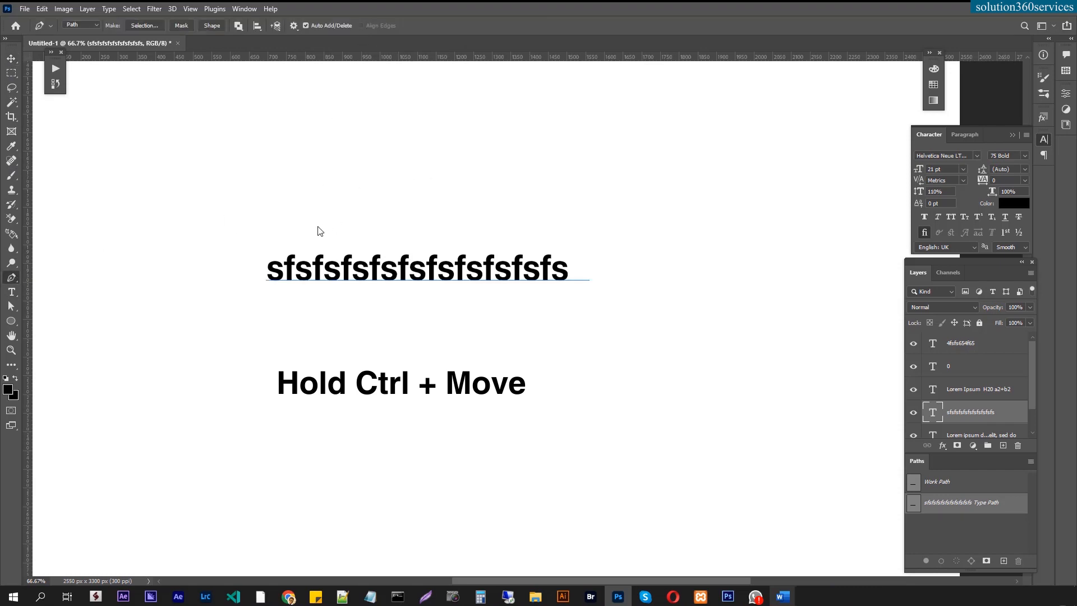
{"action": "left_click", "coordinate": [975, 536]}
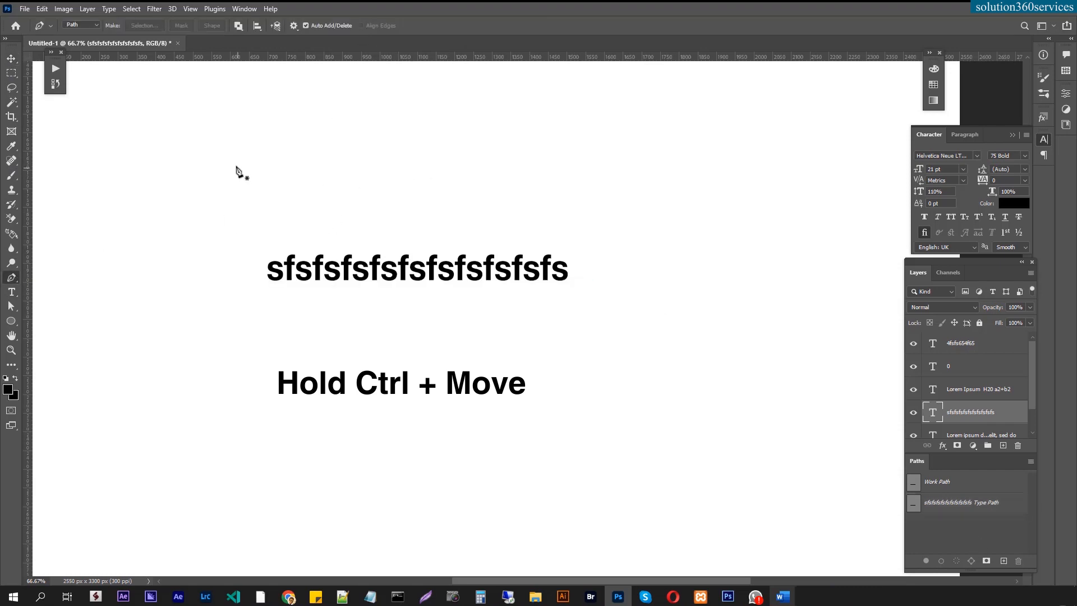
{"action": "left_click", "coordinate": [276, 192]}
{"action": "left_click_drag", "start_coordinate": [415, 125], "coordinate": [502, 125]}
{"action": "left_click", "coordinate": [563, 189]}
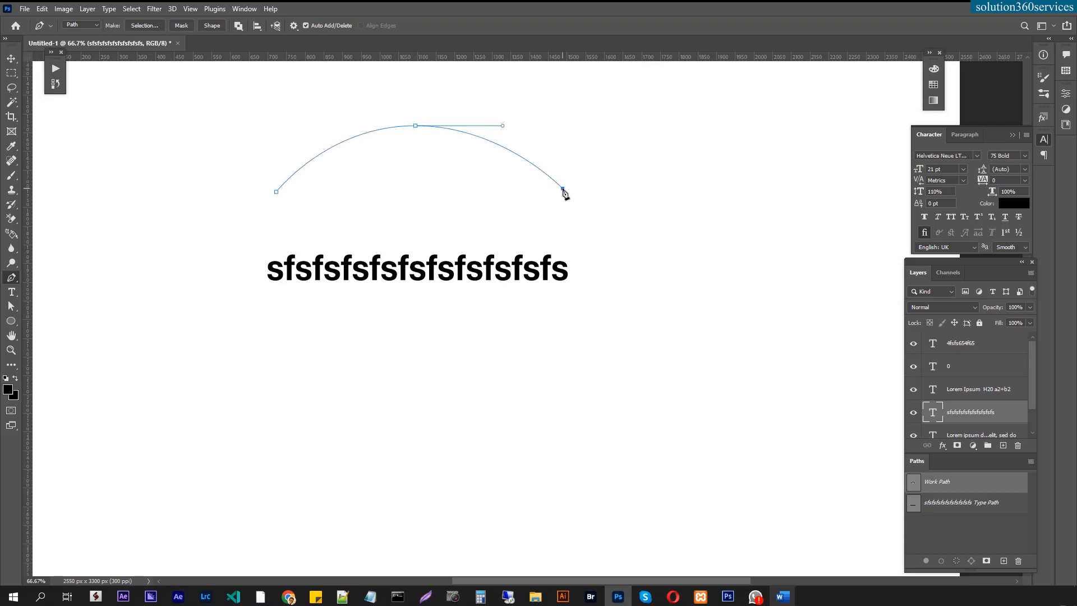
Place the placeholder text "Lorem ipsum dolor" along the arched path and commit it.
{"action": "left_click", "coordinate": [12, 292]}
{"action": "left_click", "coordinate": [286, 178]}
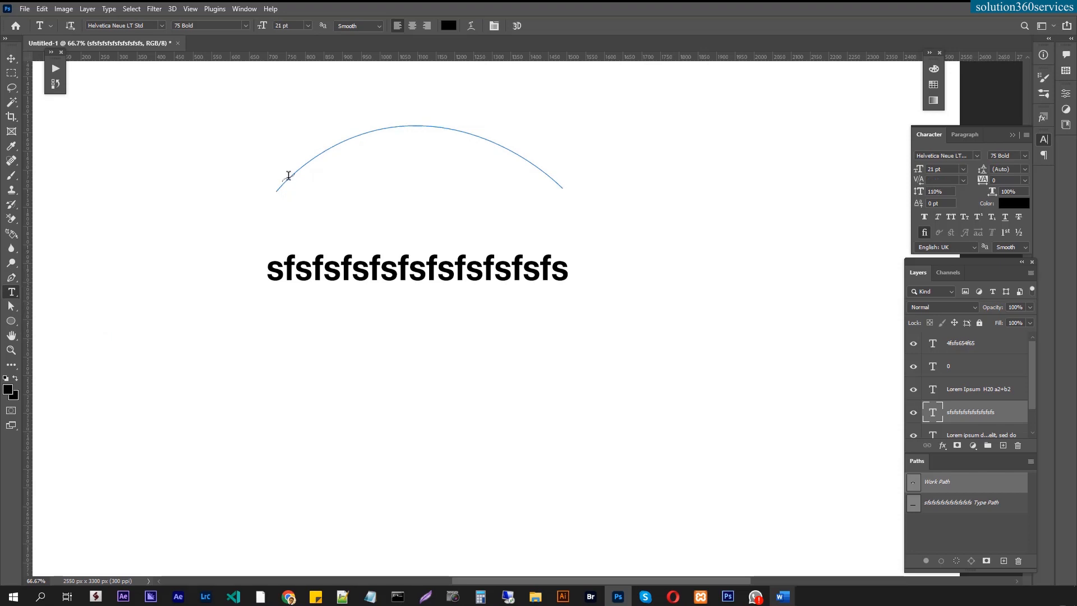
{"action": "left_click", "coordinate": [11, 59]}
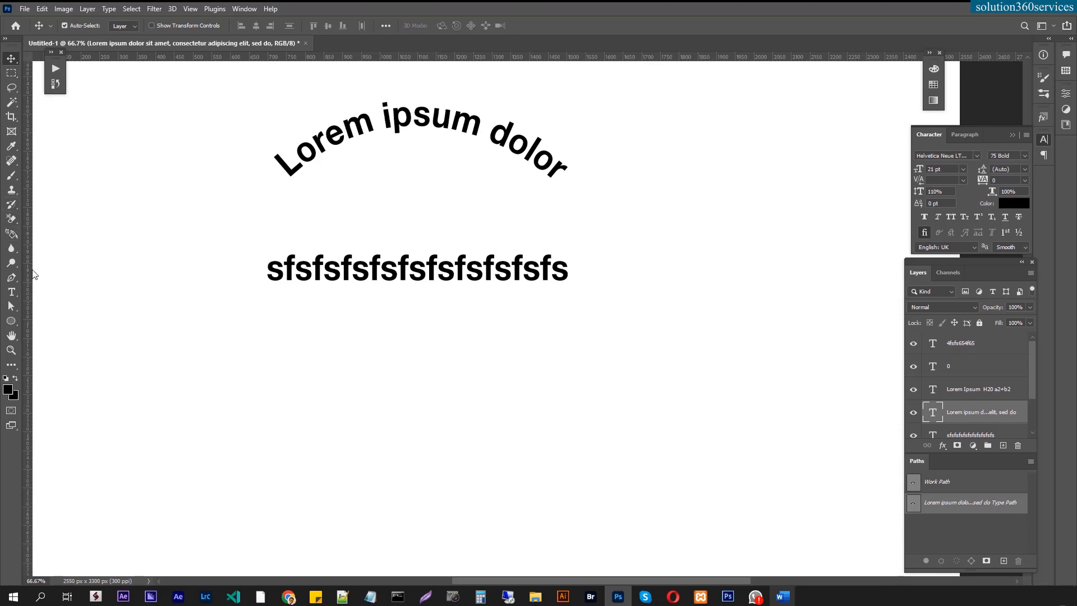
Warp the whole "sfs" text line with a horizontal Arc style, reduce its bend below +50%, and commit the edit.
{"action": "left_click", "coordinate": [11, 291]}
{"action": "left_click", "coordinate": [415, 272]}
{"action": "key", "text": "ctrl+a"}
{"action": "left_click", "coordinate": [493, 27]}
{"action": "left_click", "coordinate": [564, 324]}
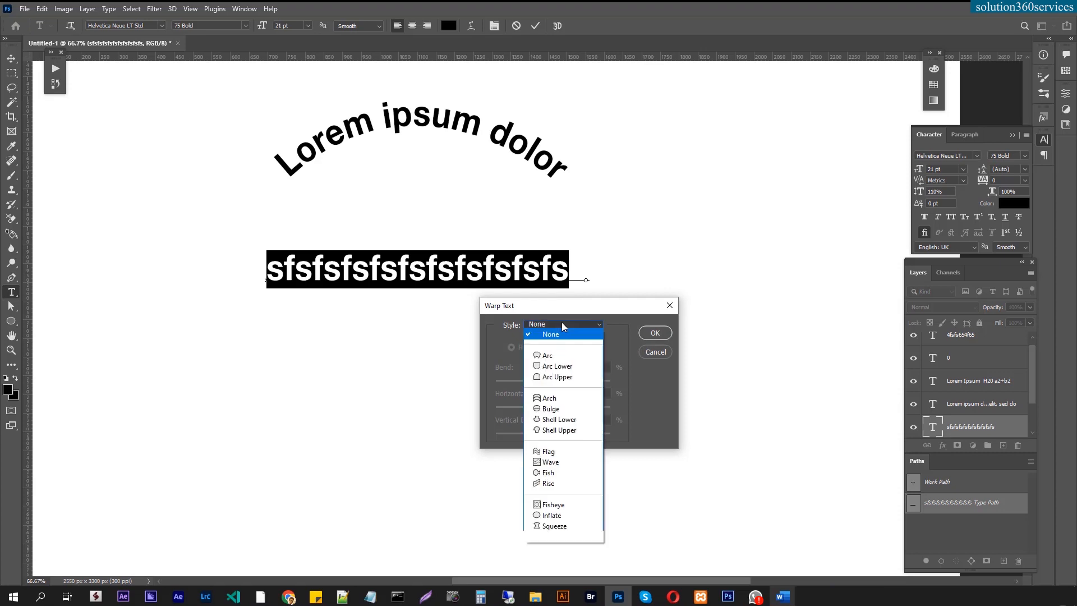
{"action": "left_click", "coordinate": [547, 346]}
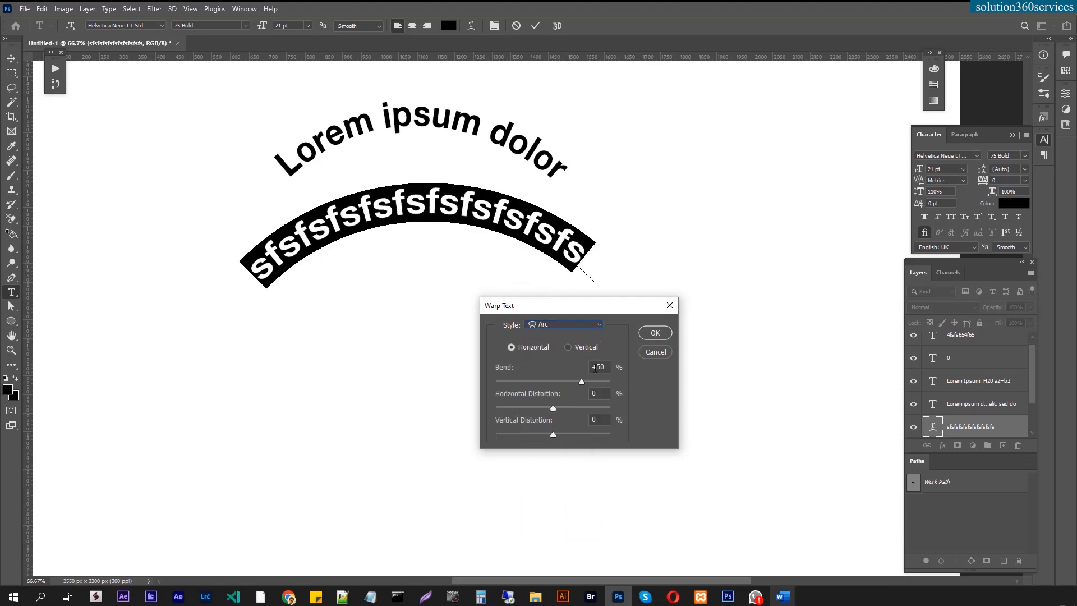
{"action": "left_click_drag", "start_coordinate": [554, 384], "coordinate": [571, 382]}
{"action": "left_click", "coordinate": [651, 333]}
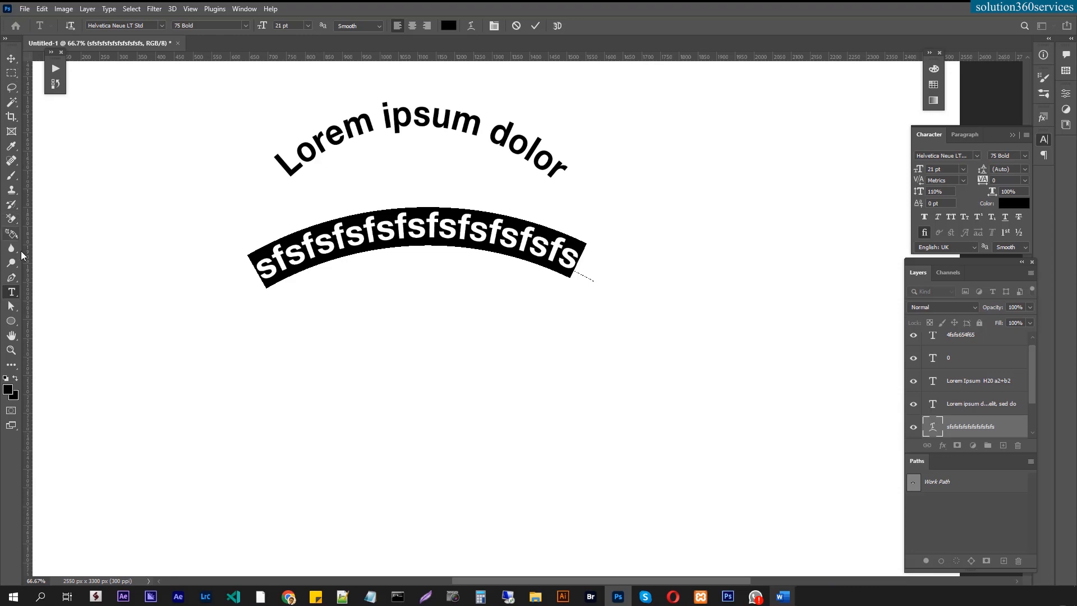
{"action": "left_click", "coordinate": [11, 59]}
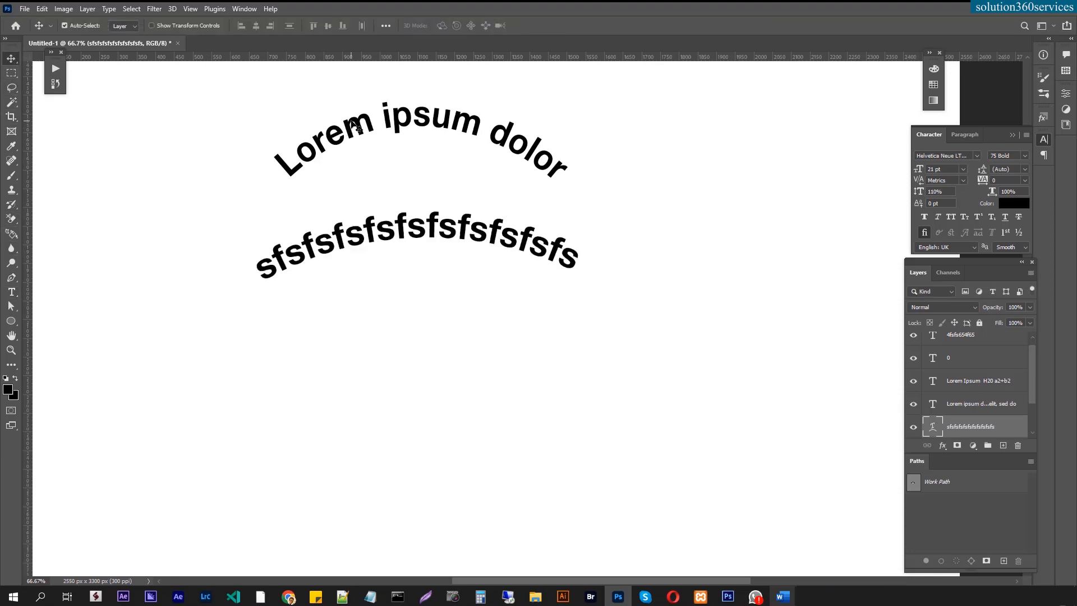
Reshape the arched "Lorem ipsum dolor" path with the Direct Selection tool by tilting the middle anchor's handles into a wave.
{"action": "left_click", "coordinate": [352, 121]}
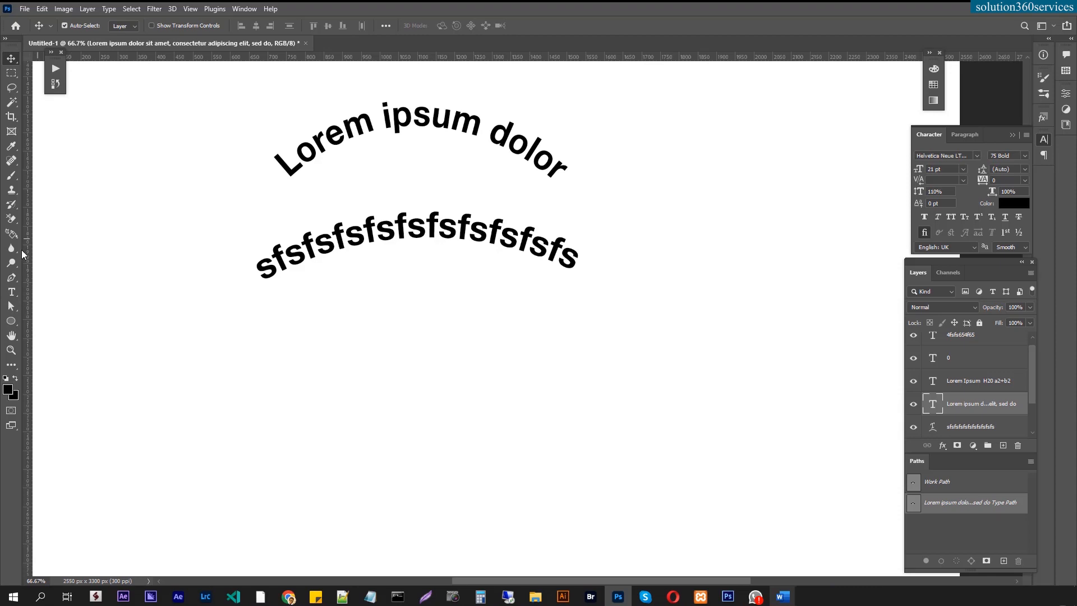
{"action": "left_click", "coordinate": [12, 305]}
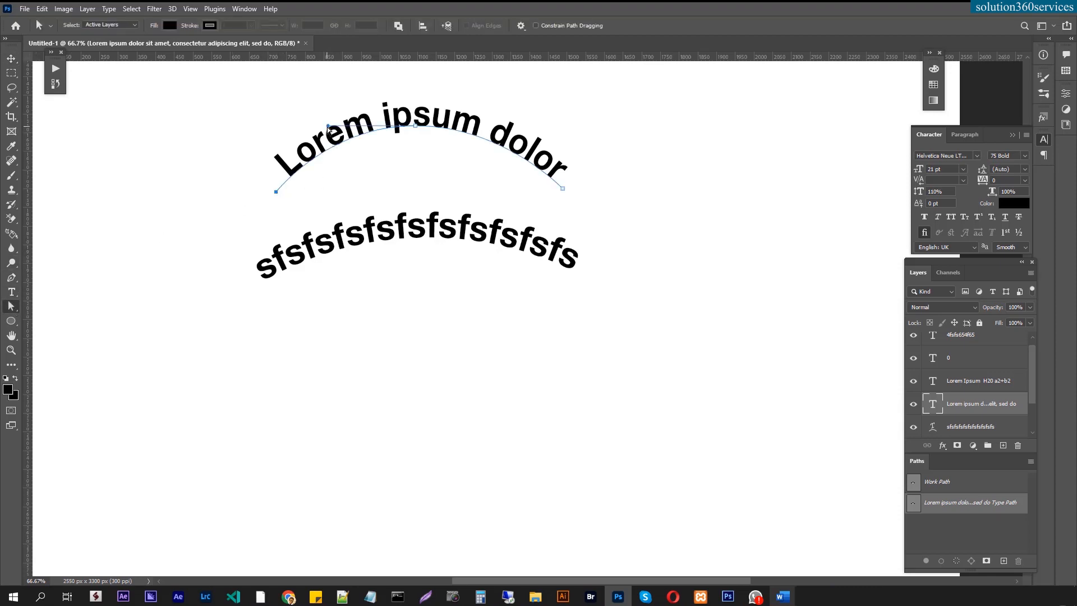
{"action": "left_click_drag", "start_coordinate": [328, 128], "coordinate": [317, 198]}
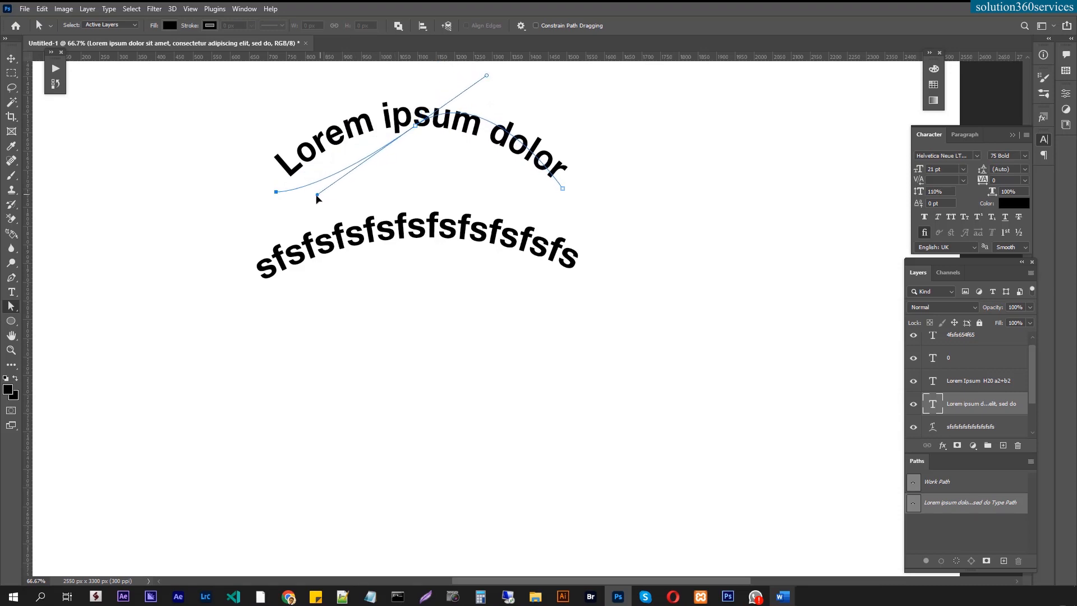
{"action": "left_click_drag", "start_coordinate": [489, 77], "coordinate": [468, 164]}
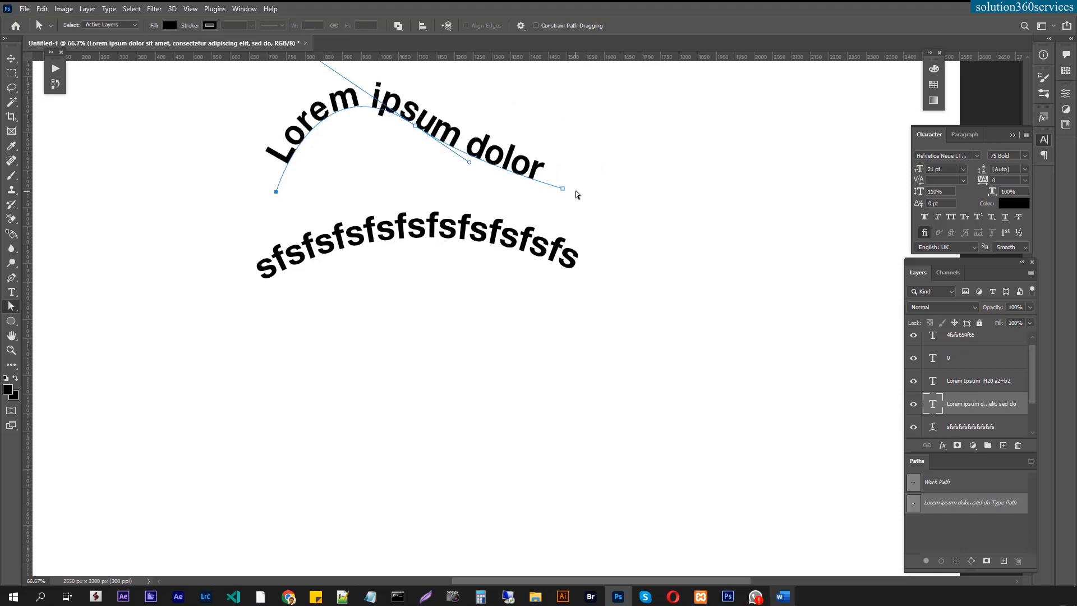
{"action": "left_click_drag", "start_coordinate": [469, 162], "coordinate": [504, 169]}
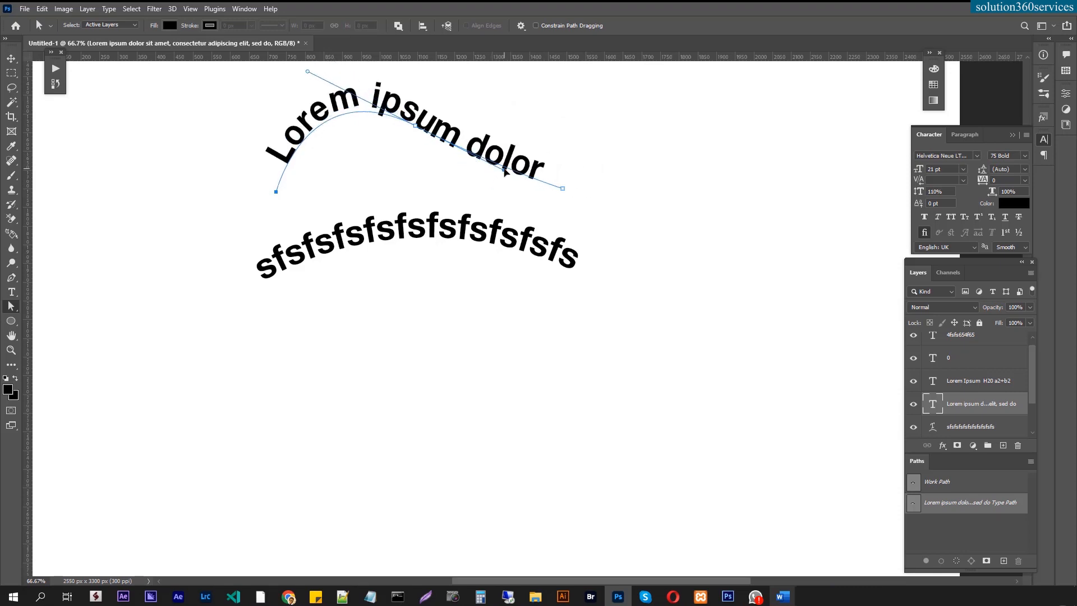
Draw a five-point S-shaped path with the Pen tool below the "sfs" text, curving upward beside the existing lines.
{"action": "left_click", "coordinate": [11, 277]}
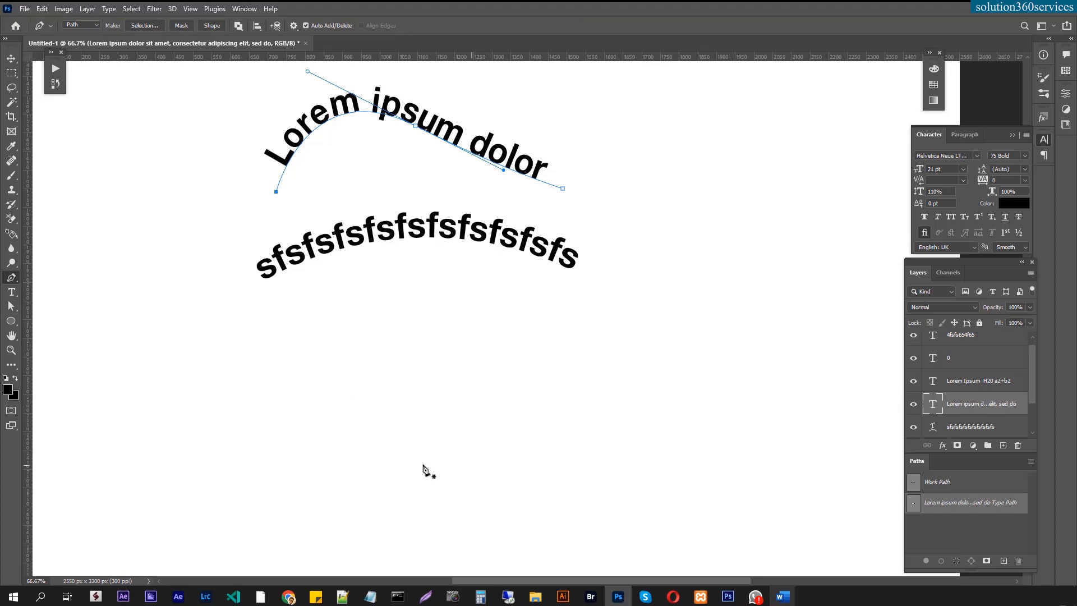
{"action": "left_click", "coordinate": [262, 439]}
{"action": "left_click_drag", "start_coordinate": [421, 371], "coordinate": [529, 387]}
{"action": "left_click_drag", "start_coordinate": [675, 419], "coordinate": [761, 403]}
{"action": "left_click_drag", "start_coordinate": [761, 296], "coordinate": [766, 245]}
{"action": "left_click_drag", "start_coordinate": [698, 182], "coordinate": [636, 146]}
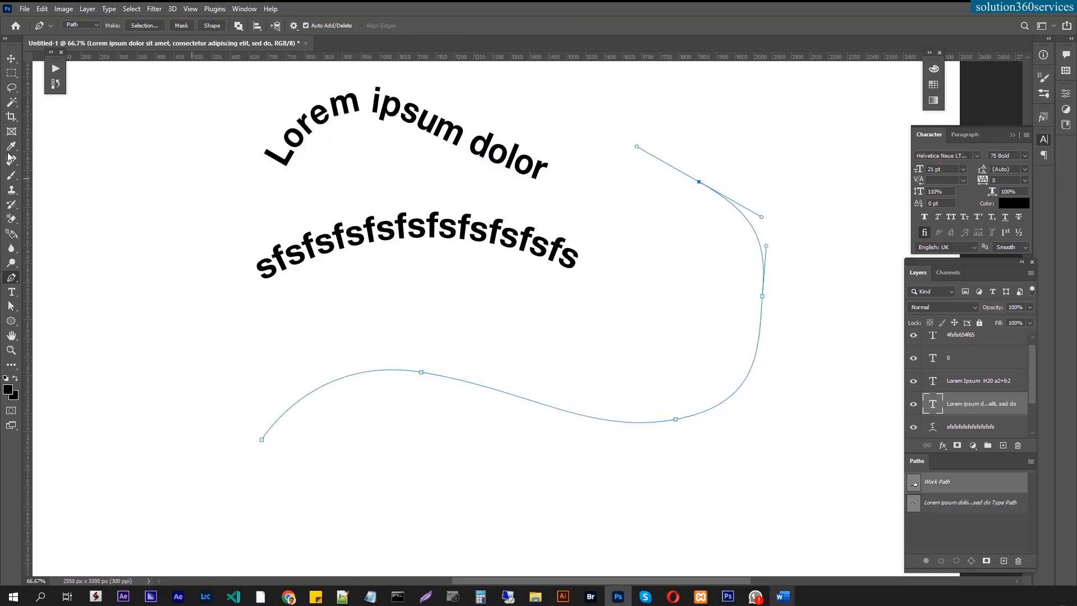
Place Lorem ipsum placeholder text from the start of the S-shaped path and commit it.
{"action": "left_click", "coordinate": [11, 291]}
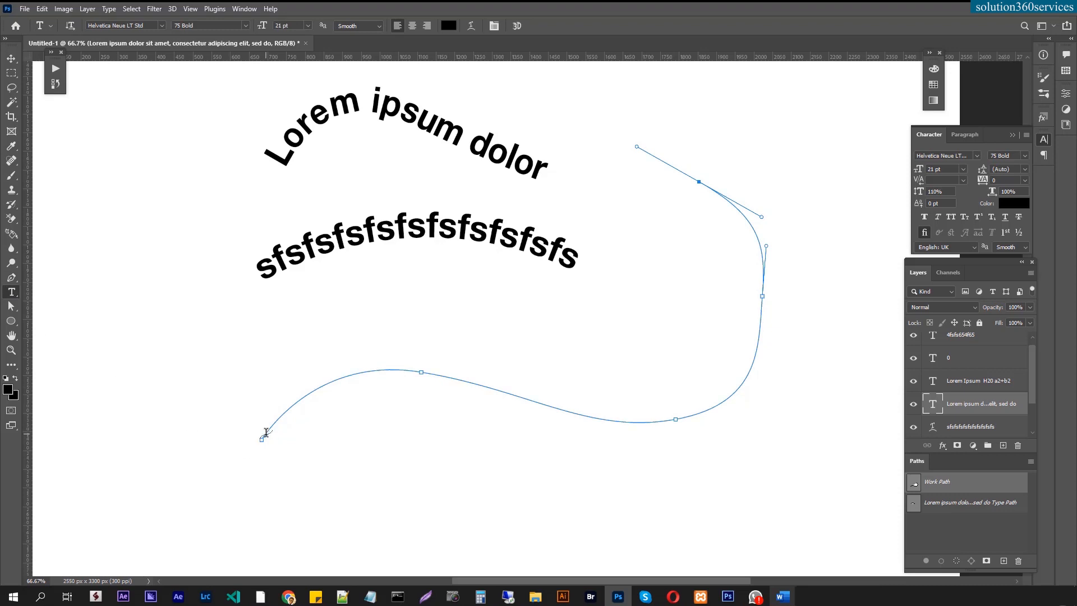
{"action": "left_click", "coordinate": [266, 432]}
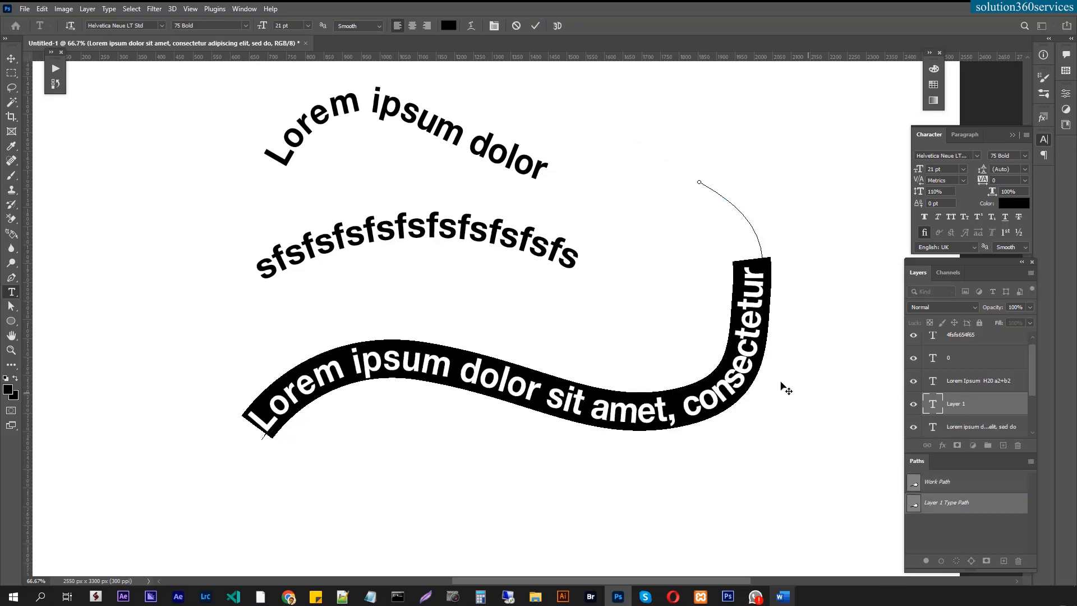
{"action": "left_click", "coordinate": [11, 58]}
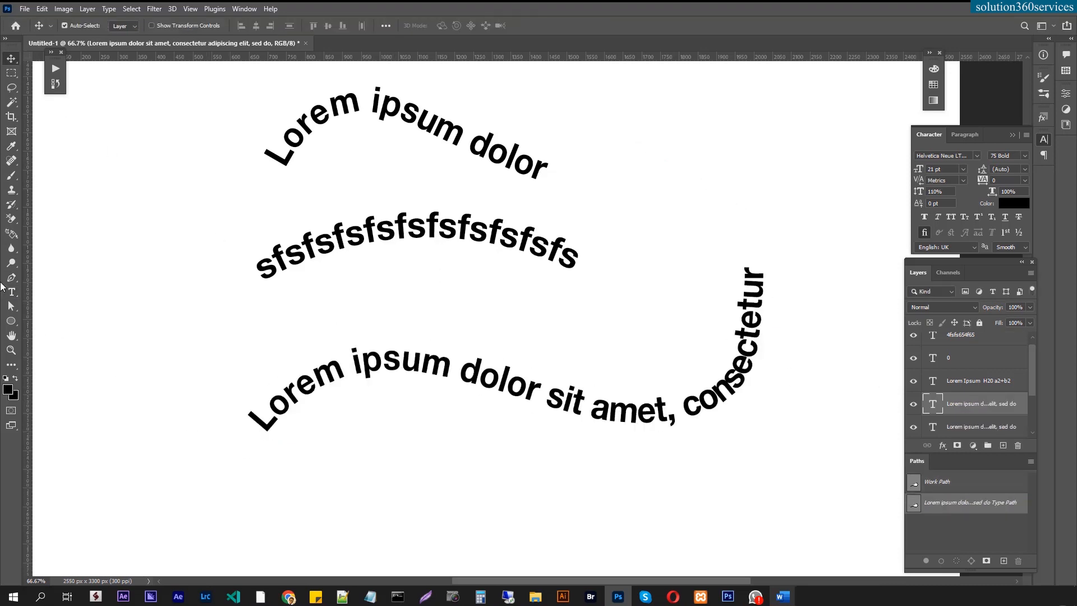
Reshape the S-shaped text path with the Direct Selection tool by swinging the handles of its second and third anchor points.
{"action": "left_click", "coordinate": [12, 306]}
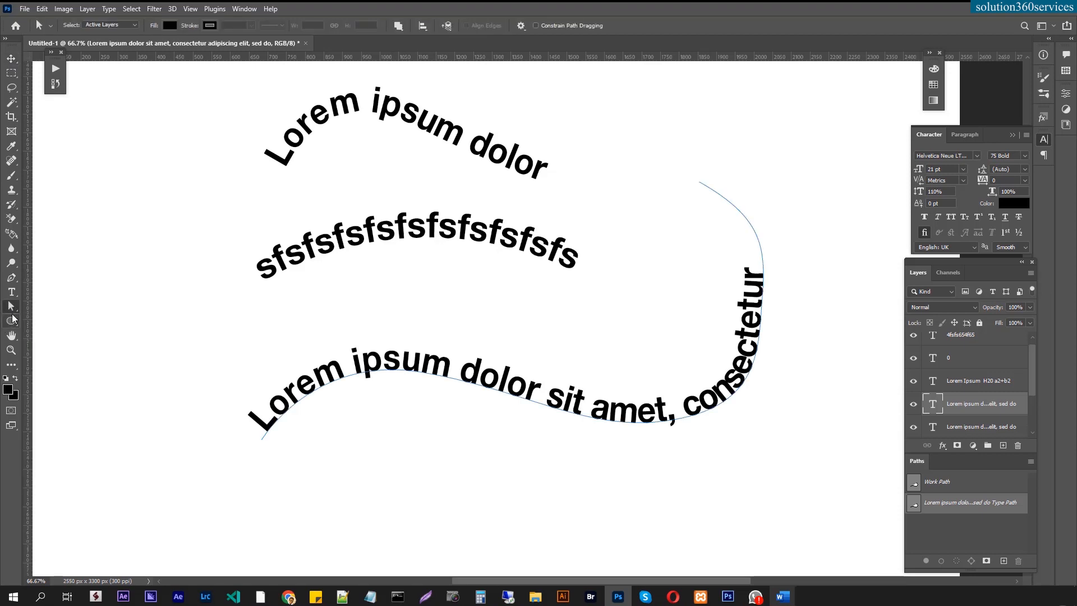
{"action": "right_click", "coordinate": [10, 306]}
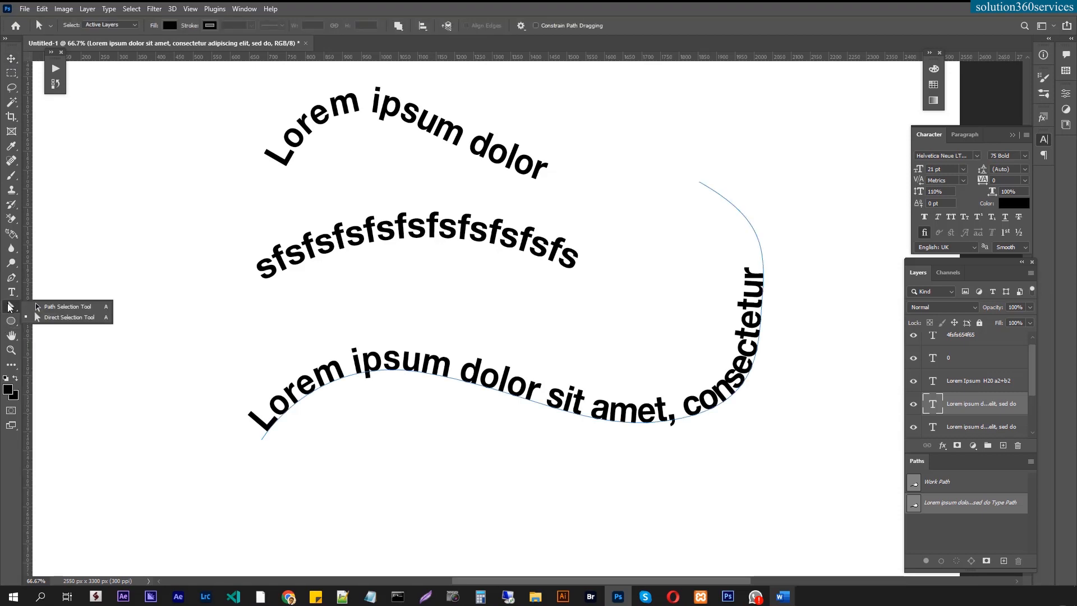
{"action": "left_click", "coordinate": [72, 319]}
{"action": "left_click", "coordinate": [262, 440]}
{"action": "left_click_drag", "start_coordinate": [312, 355], "coordinate": [347, 458]}
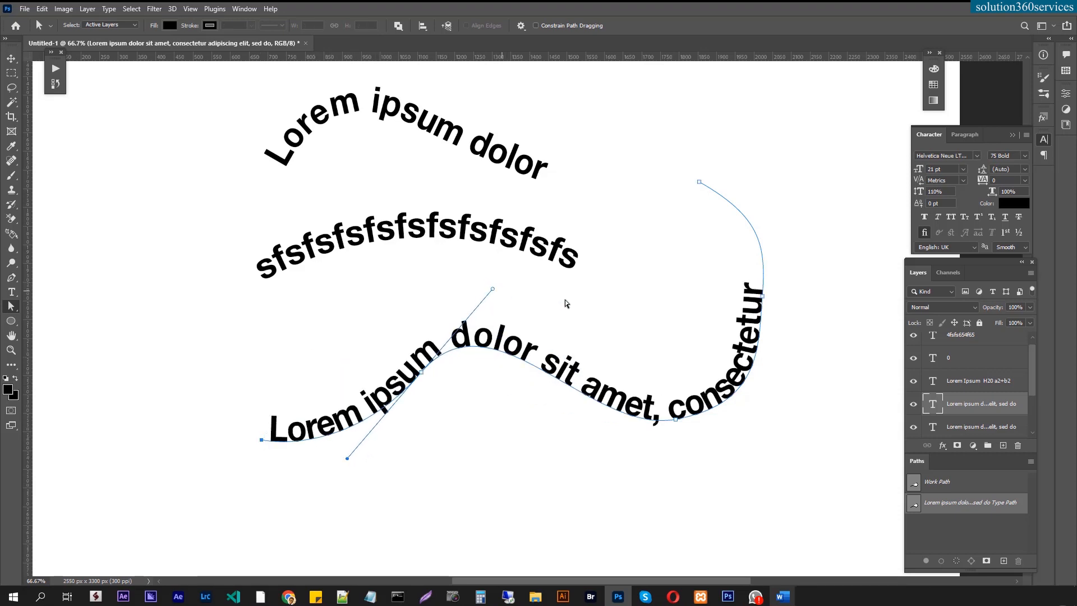
{"action": "left_click", "coordinate": [675, 421]}
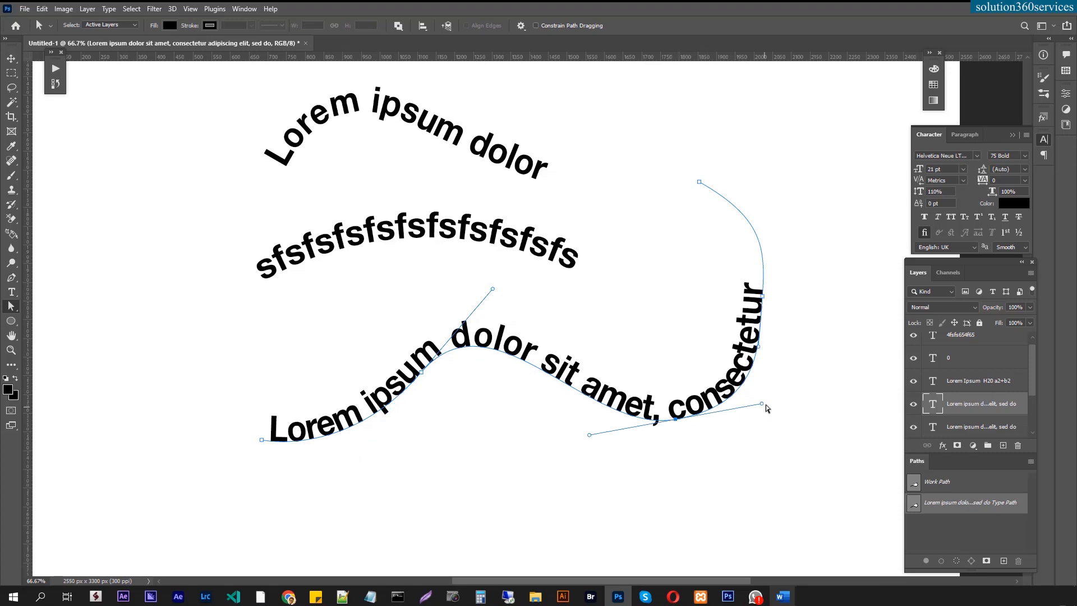
{"action": "left_click_drag", "start_coordinate": [762, 406], "coordinate": [650, 520]}
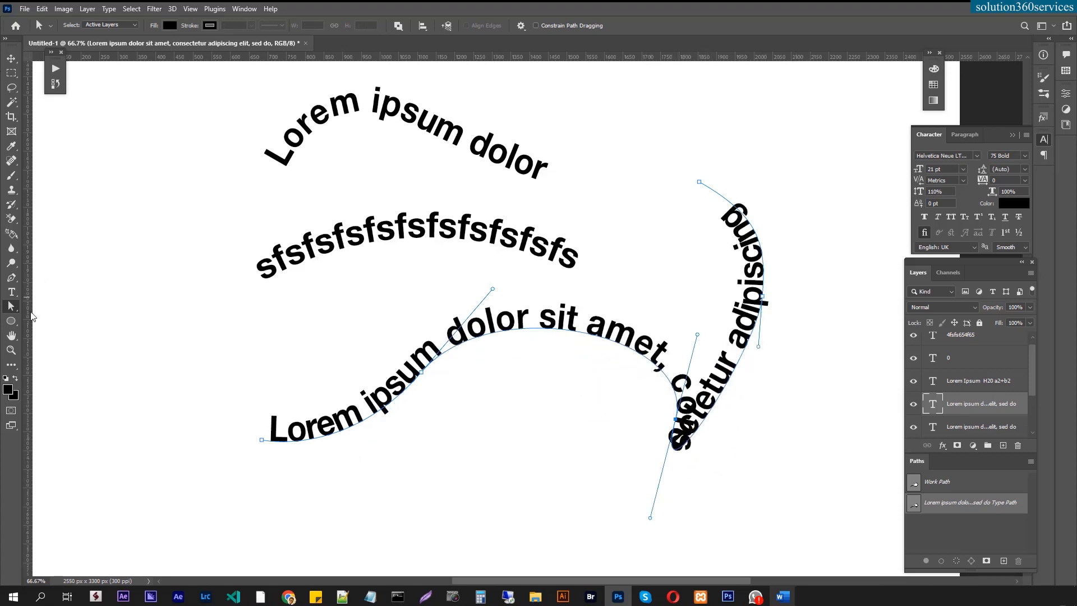
Draw a circular path with the Ellipse tool in Path mode, to the right of the arched "Lorem ipsum dolor" text.
{"action": "left_click", "coordinate": [11, 321]}
{"action": "left_click", "coordinate": [88, 27]}
{"action": "left_click", "coordinate": [88, 27]}
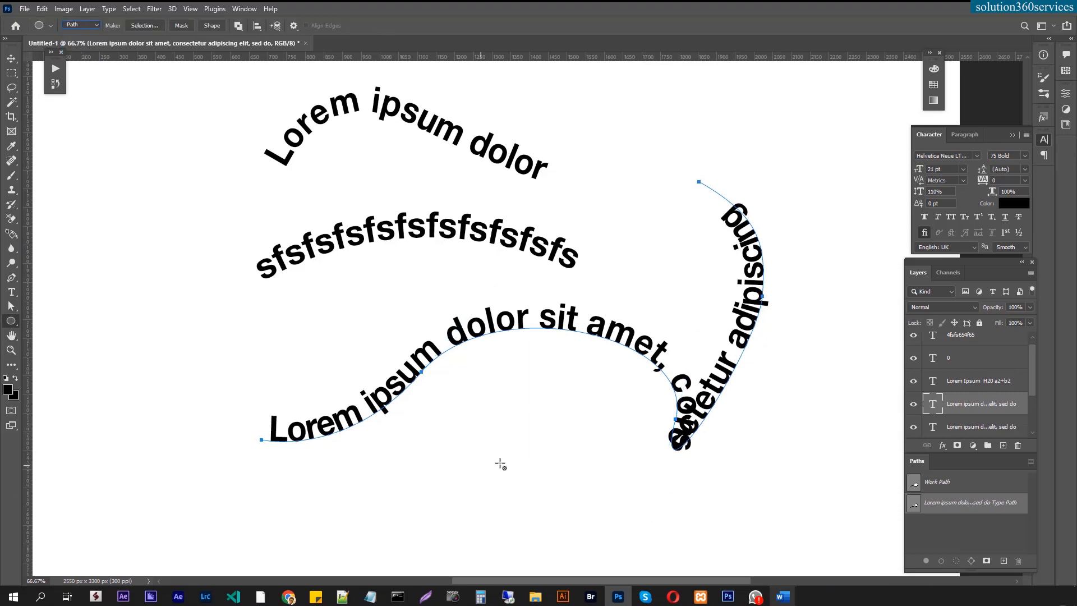
{"action": "left_click_drag", "start_coordinate": [489, 448], "coordinate": [602, 527]}
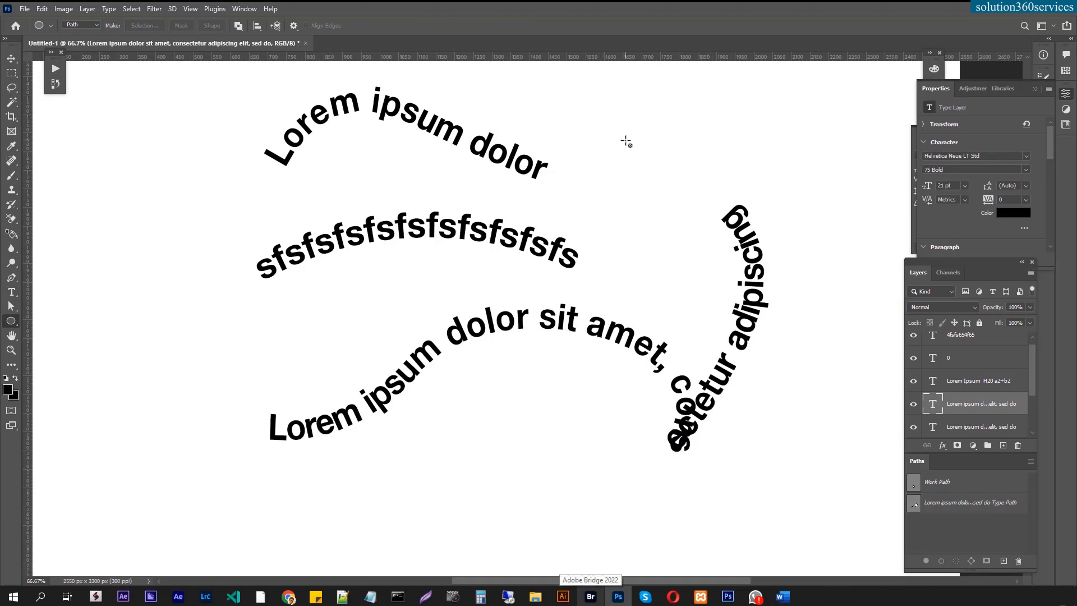
{"action": "left_click_drag", "start_coordinate": [624, 140], "coordinate": [687, 203]}
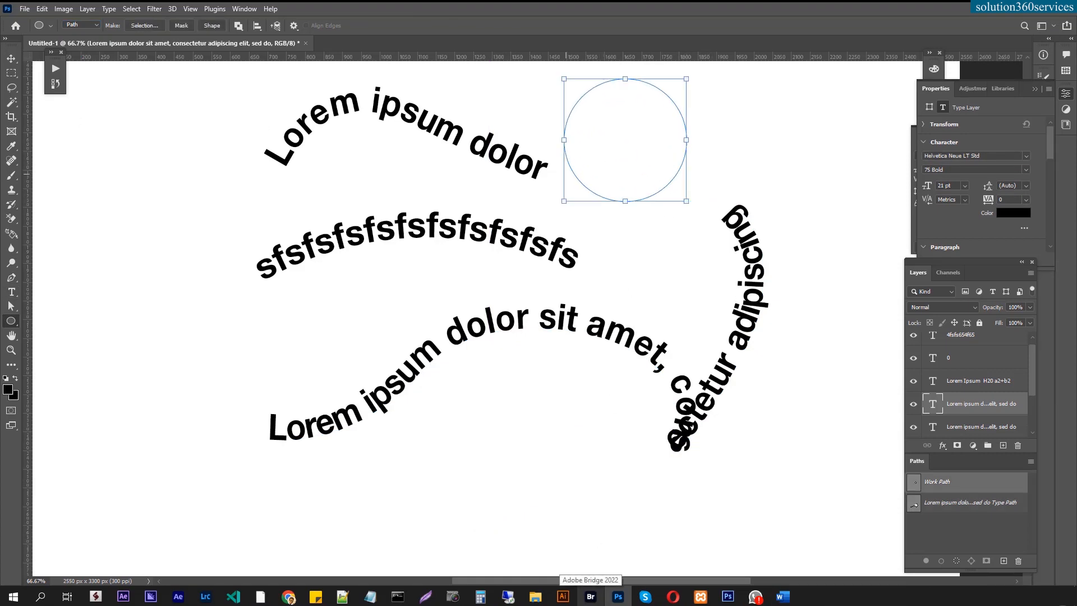
Place Lorem ipsum placeholder text around the circular path and move it below the S-shaped text.
{"action": "left_click", "coordinate": [11, 292]}
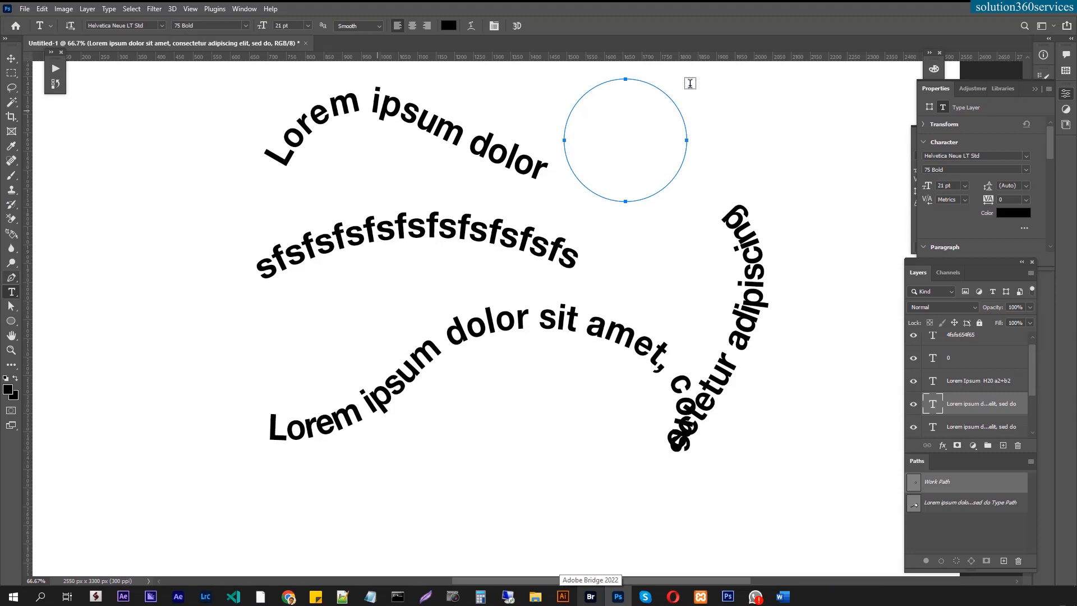
{"action": "left_click", "coordinate": [660, 87]}
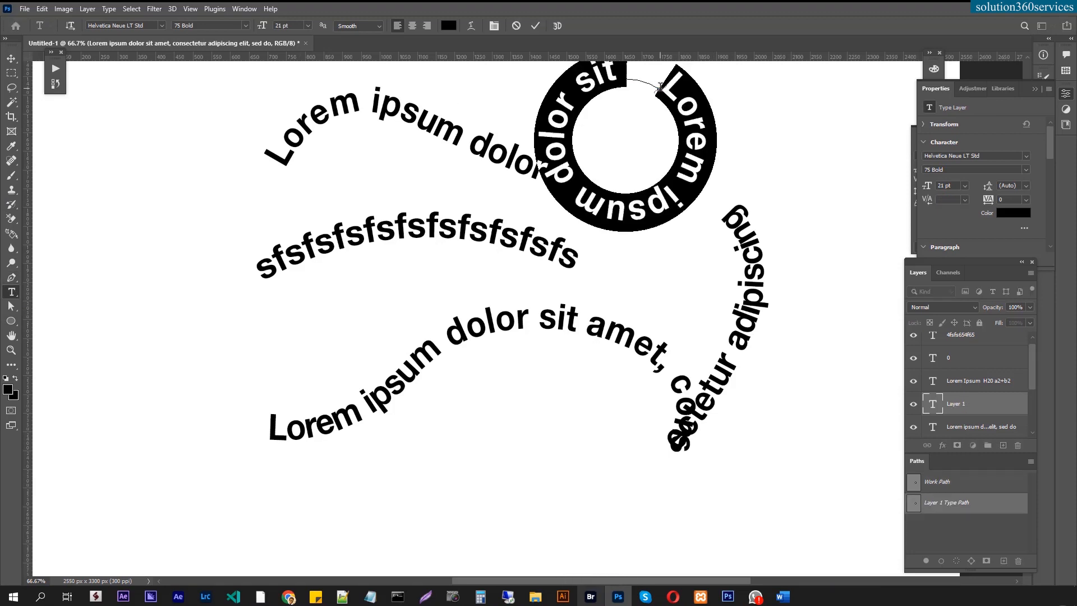
{"action": "left_click", "coordinate": [11, 58]}
{"action": "left_click_drag", "start_coordinate": [676, 205], "coordinate": [561, 522]}
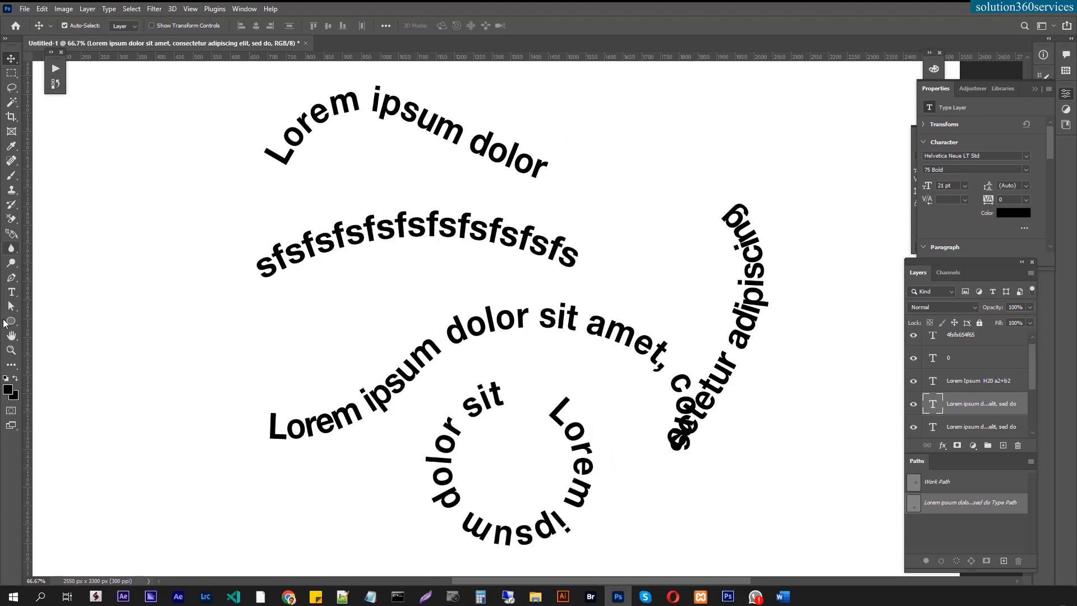
Select the visible text on the circle and set its font size to 15 pt.
{"action": "left_click", "coordinate": [12, 291]}
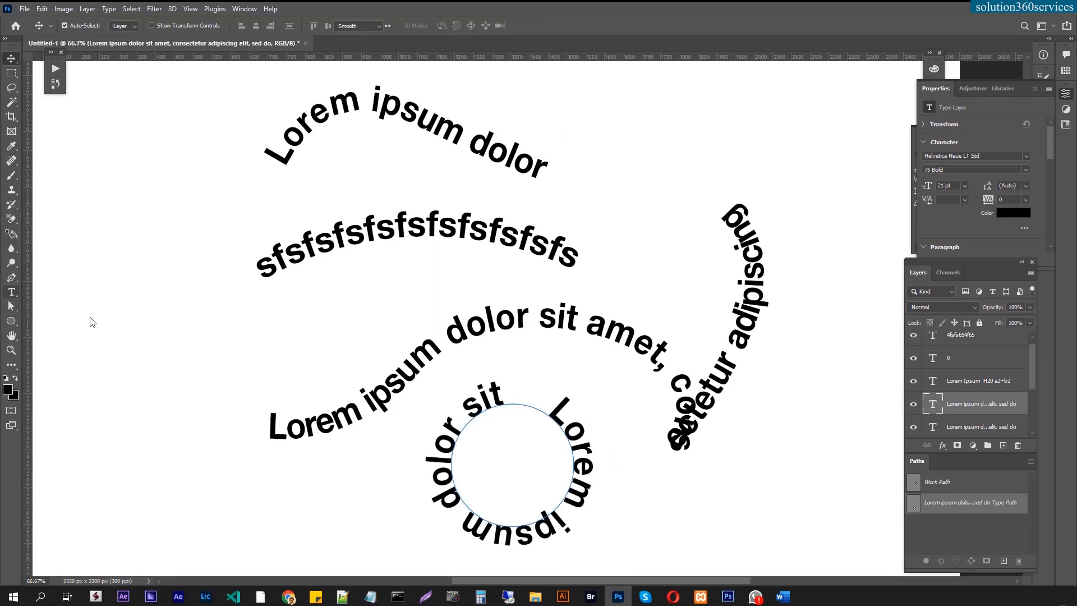
{"action": "triple_click", "coordinate": [470, 512]}
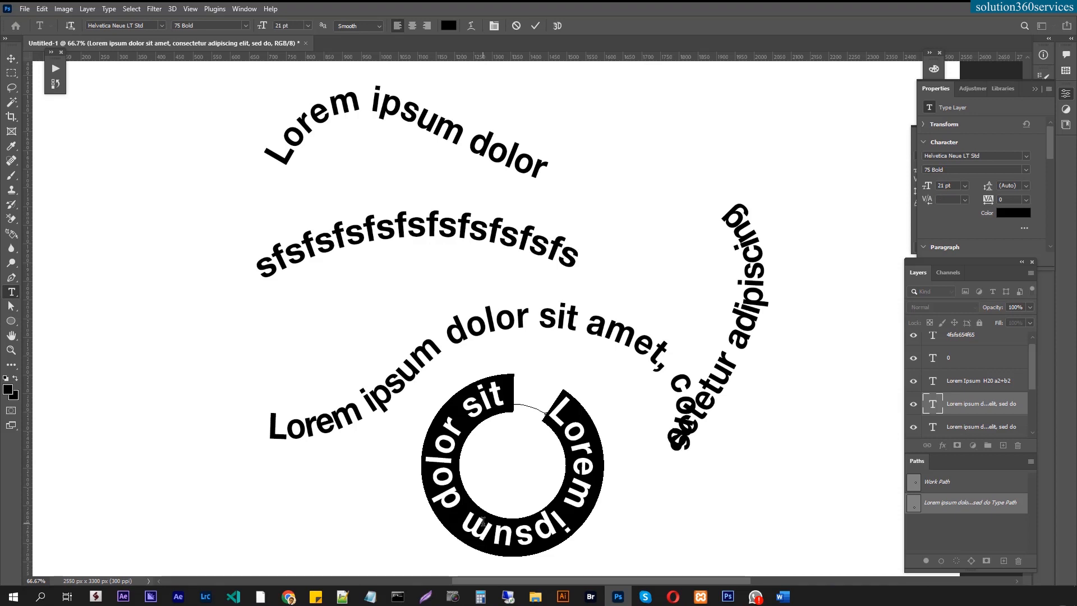
{"action": "left_click", "coordinate": [1034, 88]}
{"action": "left_click", "coordinate": [942, 171]}
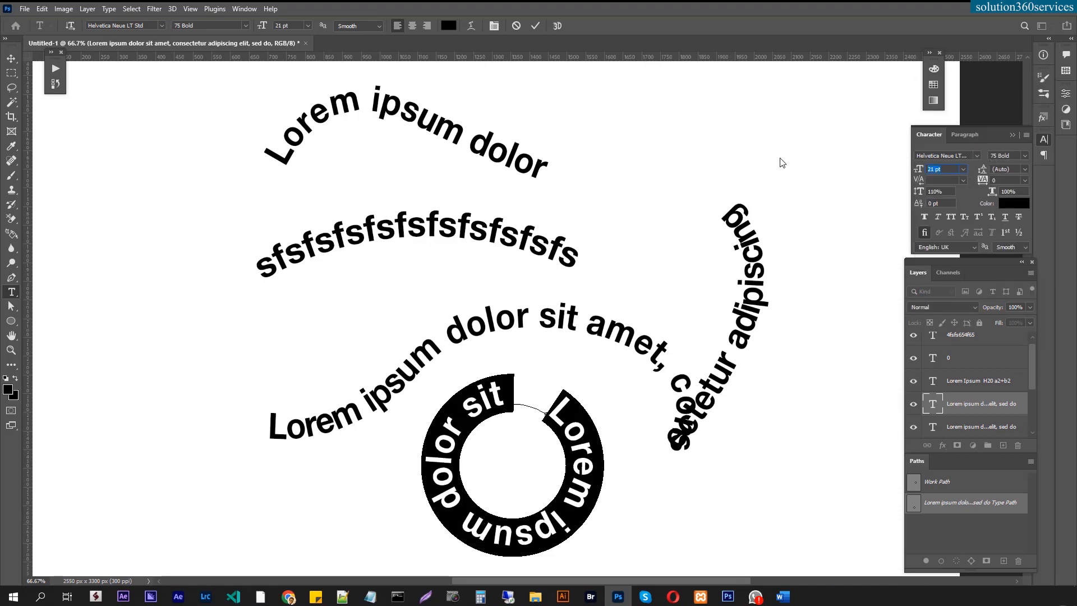
{"action": "key", "text": "Return"}
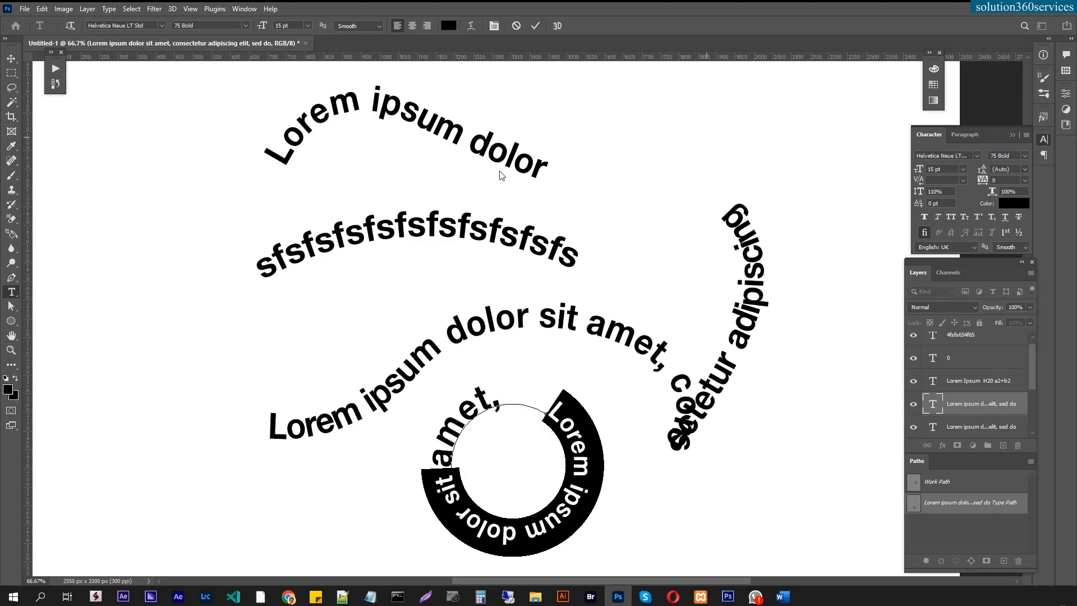
Commit the circular text, rotate it 180° with Free Transform, and move it slightly up and to the right.
{"action": "left_click", "coordinate": [11, 58]}
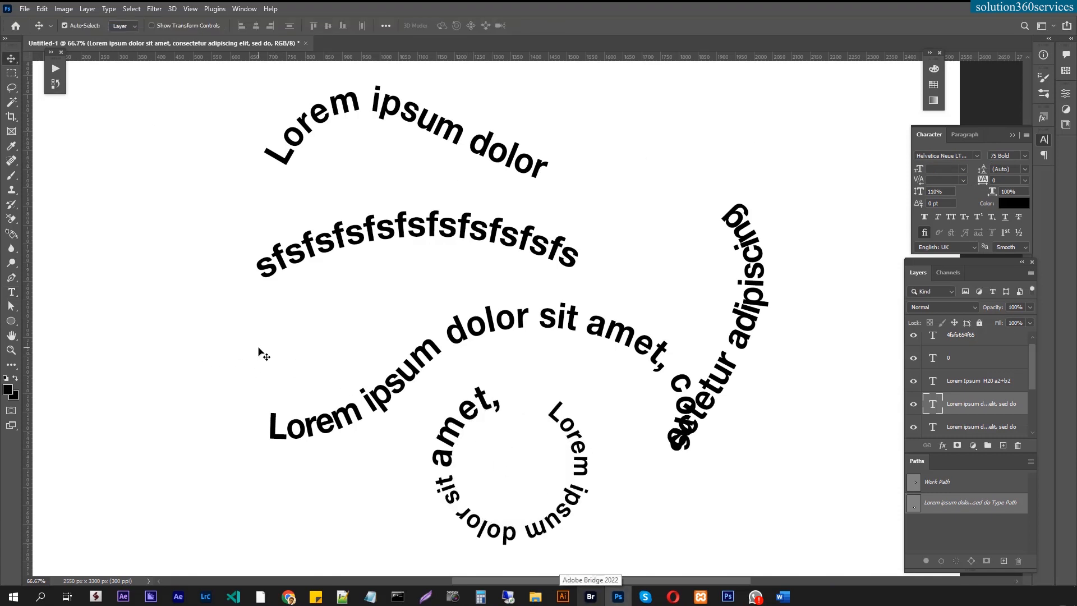
{"action": "key", "text": "ctrl"}
{"action": "key", "text": "ctrl+t"}
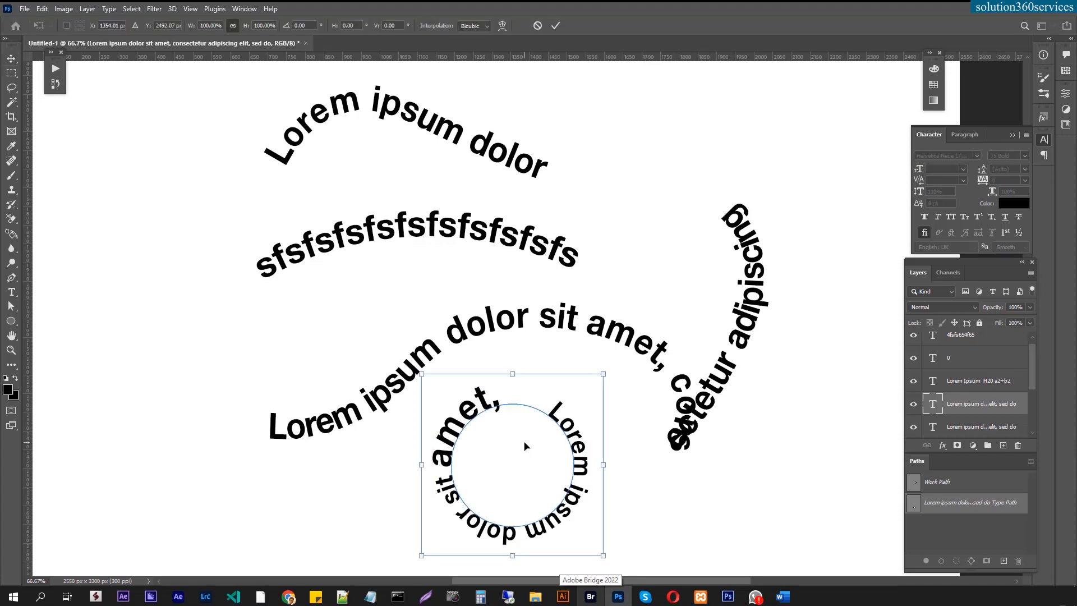
{"action": "right_click", "coordinate": [525, 443]}
{"action": "left_click", "coordinate": [563, 391]}
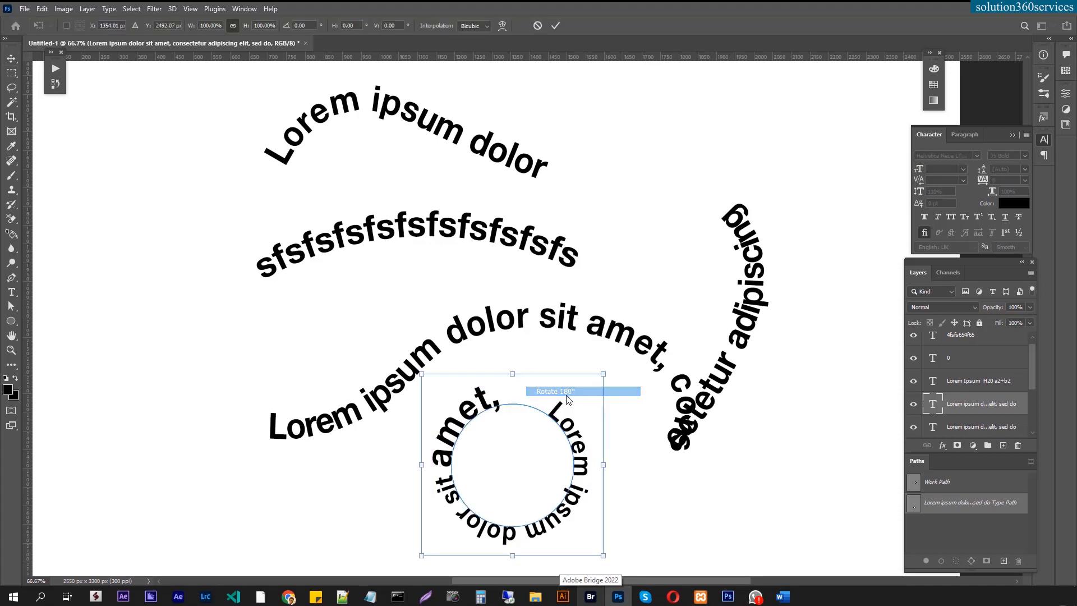
{"action": "left_click", "coordinate": [11, 58]}
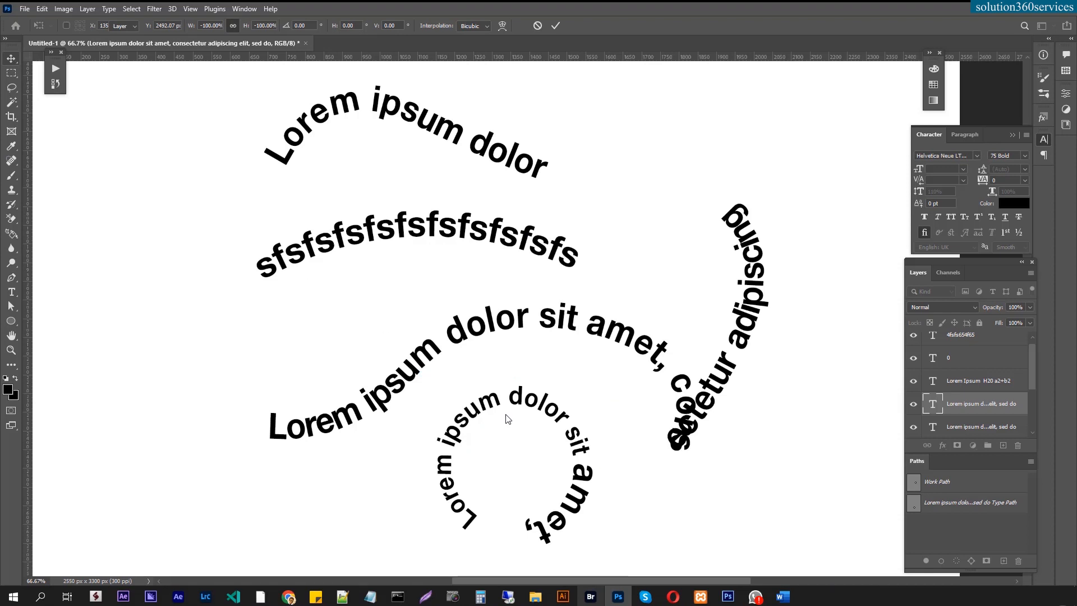
{"action": "left_click_drag", "start_coordinate": [588, 482], "coordinate": [599, 456]}
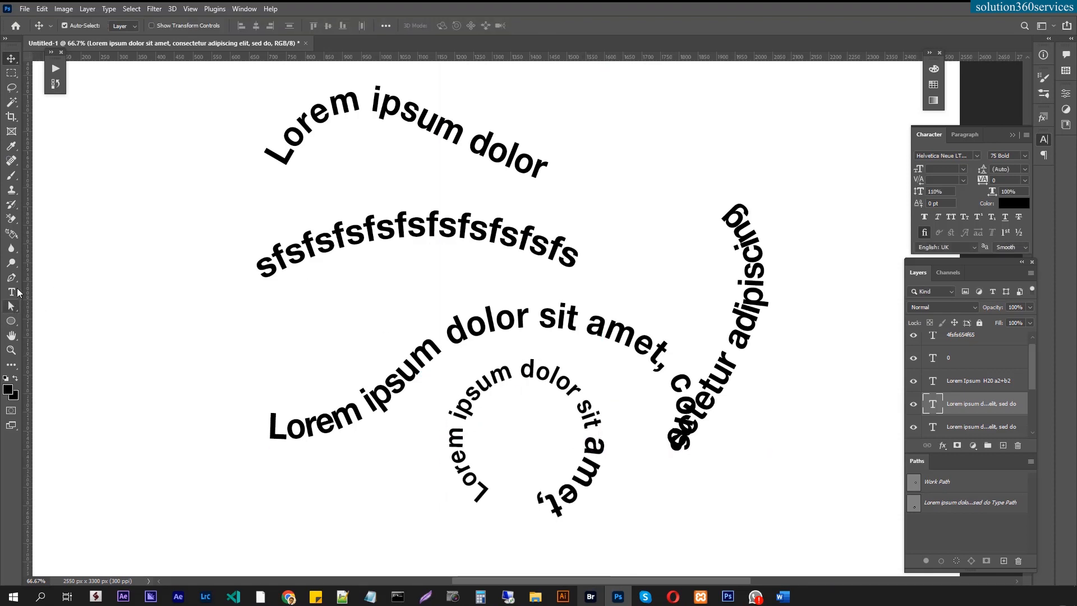
Slide the starting point of the circular text slightly along its path and shift the circle a little upward.
{"action": "left_click", "coordinate": [12, 291]}
{"action": "left_click", "coordinate": [529, 368]}
{"action": "key", "text": "ctrl+a"}
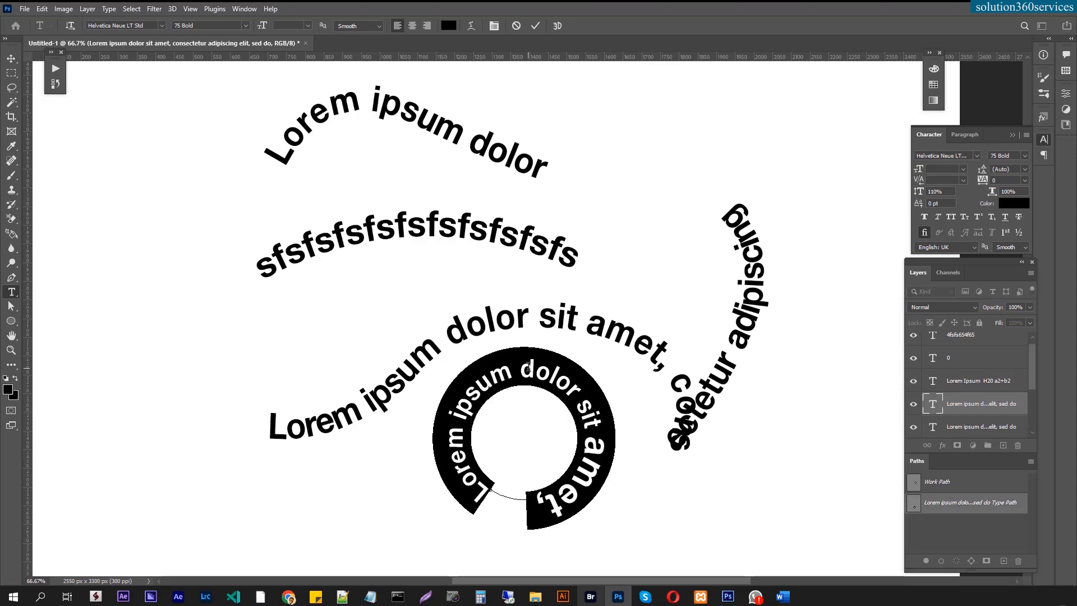
{"action": "left_click", "coordinate": [603, 447]}
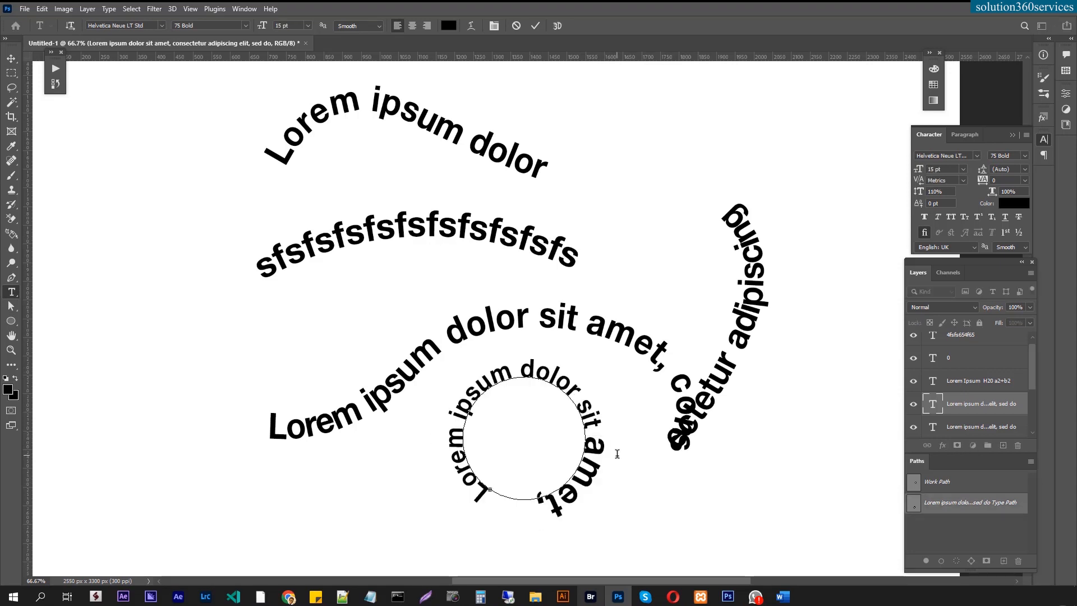
{"action": "key", "text": "ctrl"}
{"action": "mouse_move", "coordinate": [489, 490]}
{"action": "left_mouse_down"}
{"action": "mouse_move", "coordinate": [532, 500]}
{"action": "mouse_move", "coordinate": [601, 465]}
{"action": "mouse_move", "coordinate": [551, 399]}
{"action": "mouse_move", "coordinate": [462, 402]}
{"action": "mouse_move", "coordinate": [465, 475]}
{"action": "mouse_move", "coordinate": [477, 491]}
{"action": "left_mouse_up"}
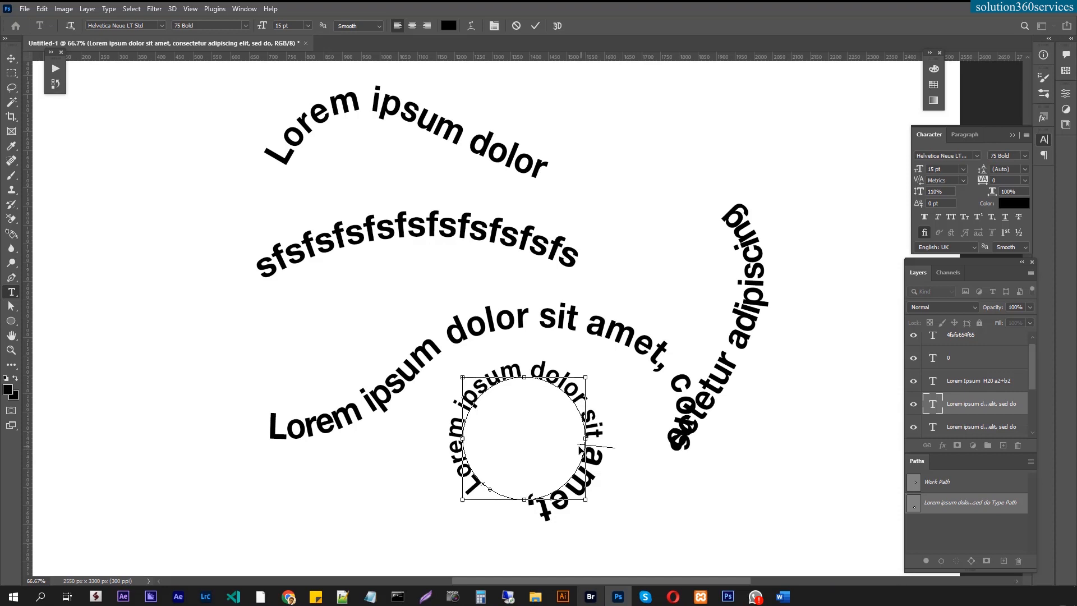
{"action": "left_click_drag", "start_coordinate": [580, 448], "coordinate": [580, 435]}
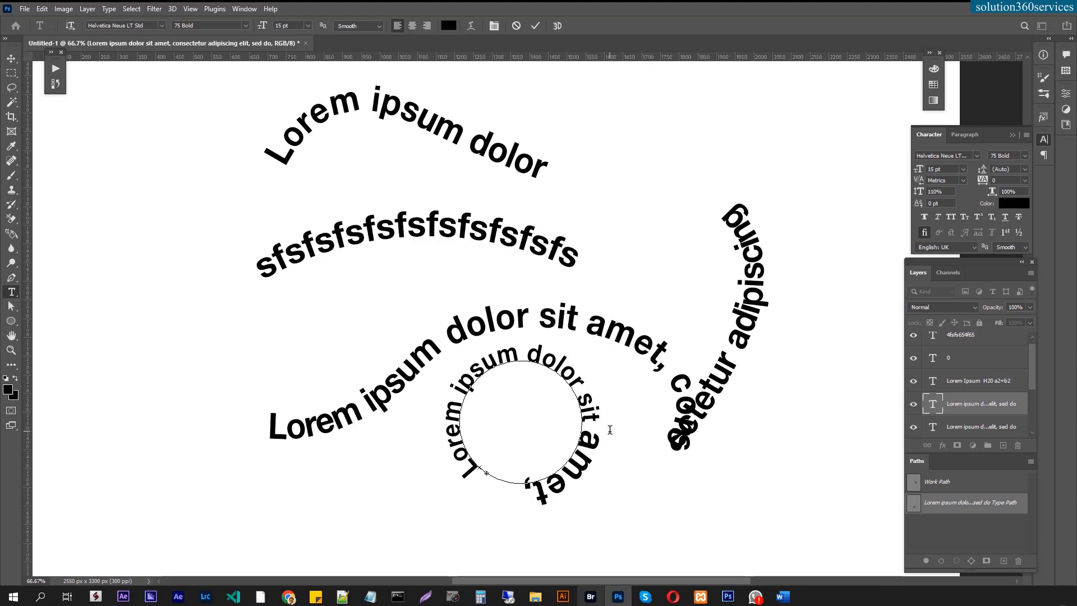
Set all the text on the circle, including "amet,", to 15 pt and commit it.
{"action": "key", "text": "ctrl+a"}
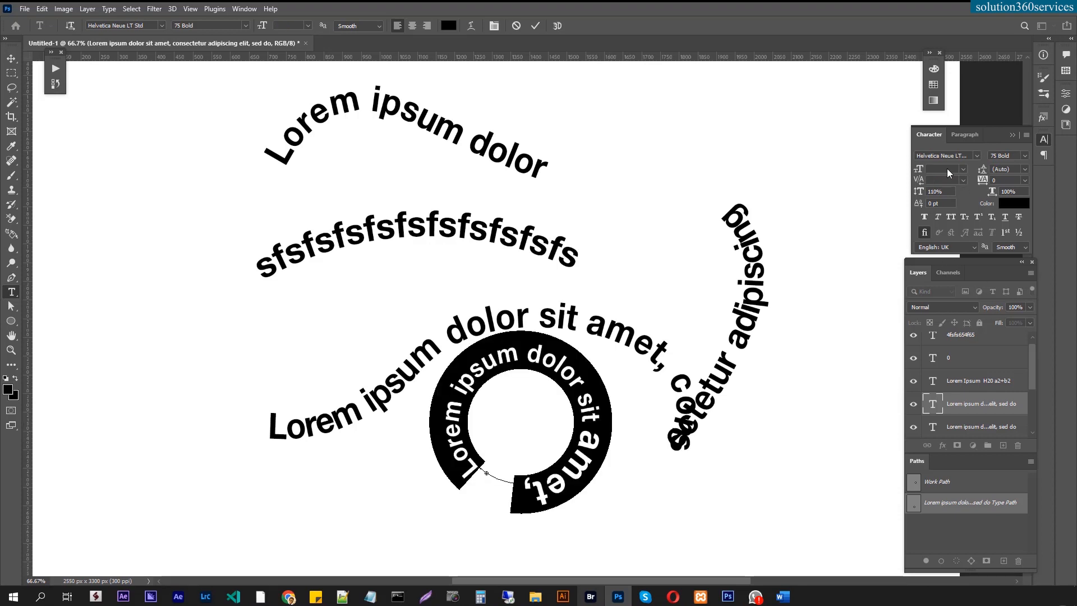
{"action": "key", "text": "Return"}
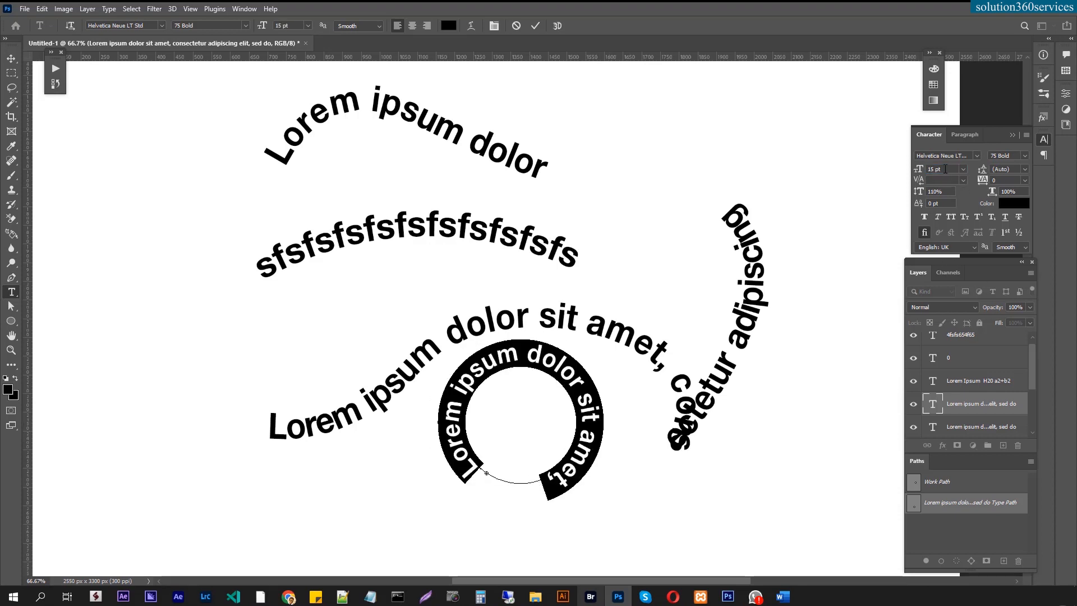
{"action": "left_click", "coordinate": [11, 57]}
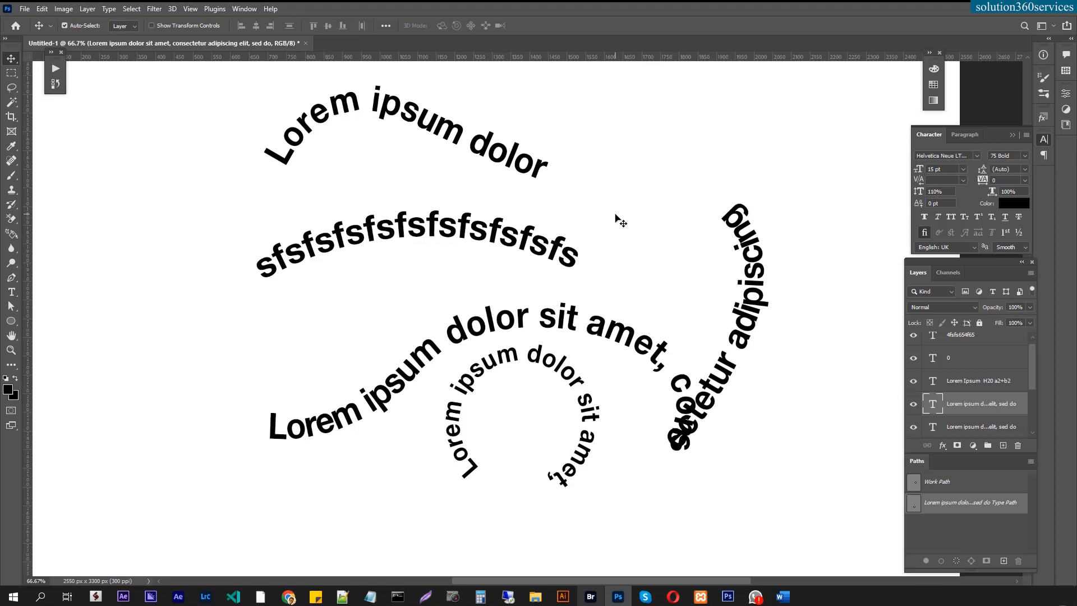
Review all the text examples on the whole page at 25% zoom.
{"action": "left_click_drag", "start_coordinate": [522, 152], "coordinate": [550, 516]}
{"action": "left_click_drag", "start_coordinate": [583, 300], "coordinate": [507, 474]}
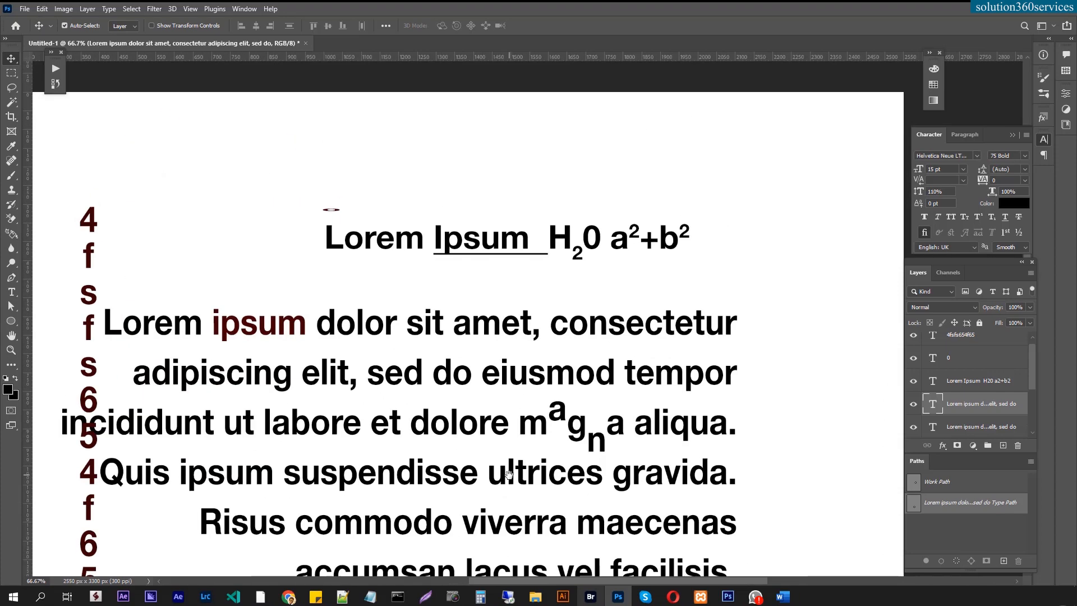
{"action": "key", "text": "ctrl+minus"}
{"action": "key", "text": "ctrl+minus"}
{"action": "key", "text": "ctrl+minus"}
{"action": "key", "text": "ctrl+minus"}
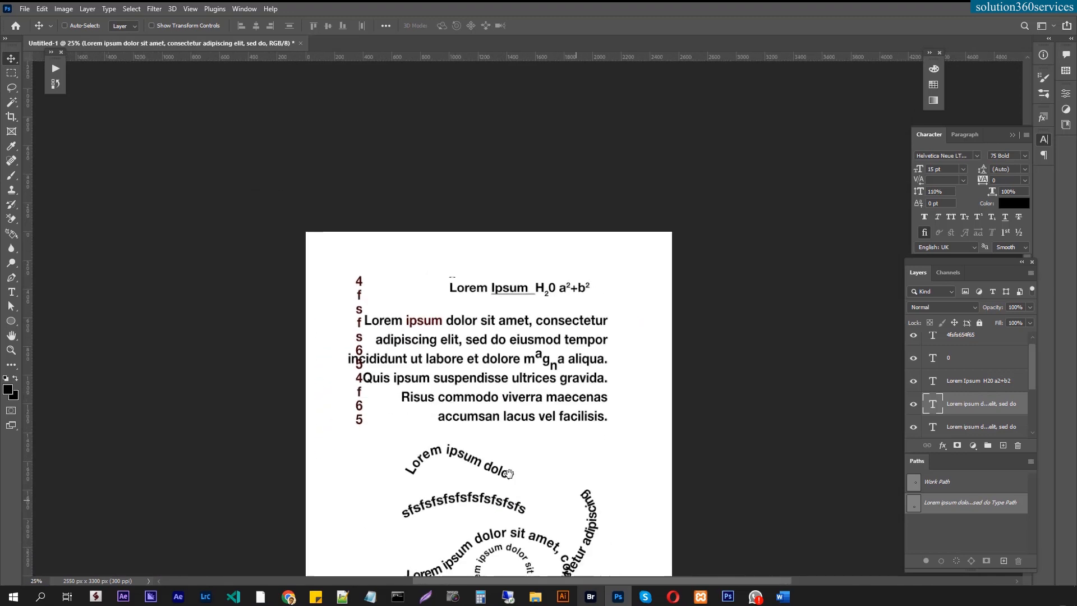
{"action": "left_click_drag", "start_coordinate": [514, 375], "coordinate": [510, 358]}
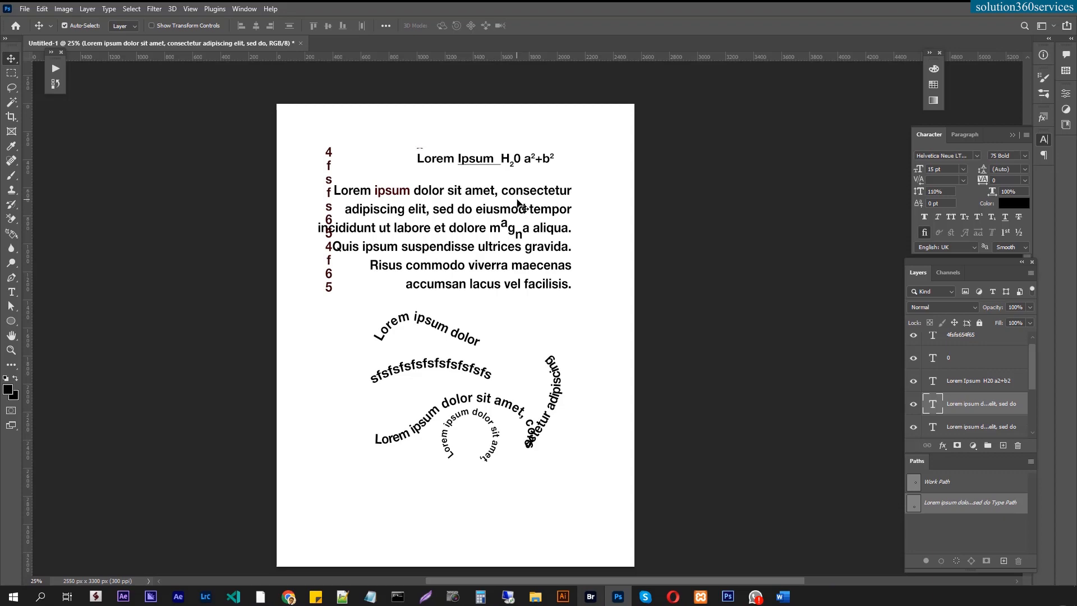
Switch to the browser's Adobe Photoshop Tutorials page and look through its Photoshop Scripting, Photoshop Actions, Advance Level and Basic Level lists.
{"action": "left_click", "coordinate": [260, 596]}
{"action": "scroll", "coordinate": [501, 311], "scroll_direction": "up", "scroll_amount": 10}
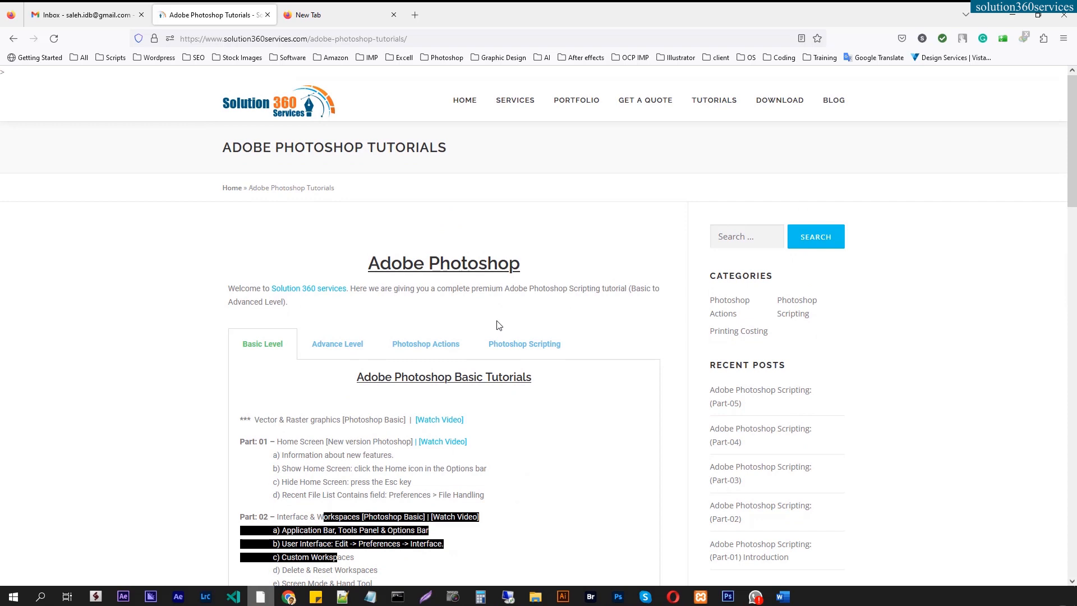
{"action": "mouse_move", "coordinate": [722, 105]}
{"action": "left_click", "coordinate": [526, 345]}
{"action": "left_click", "coordinate": [439, 346]}
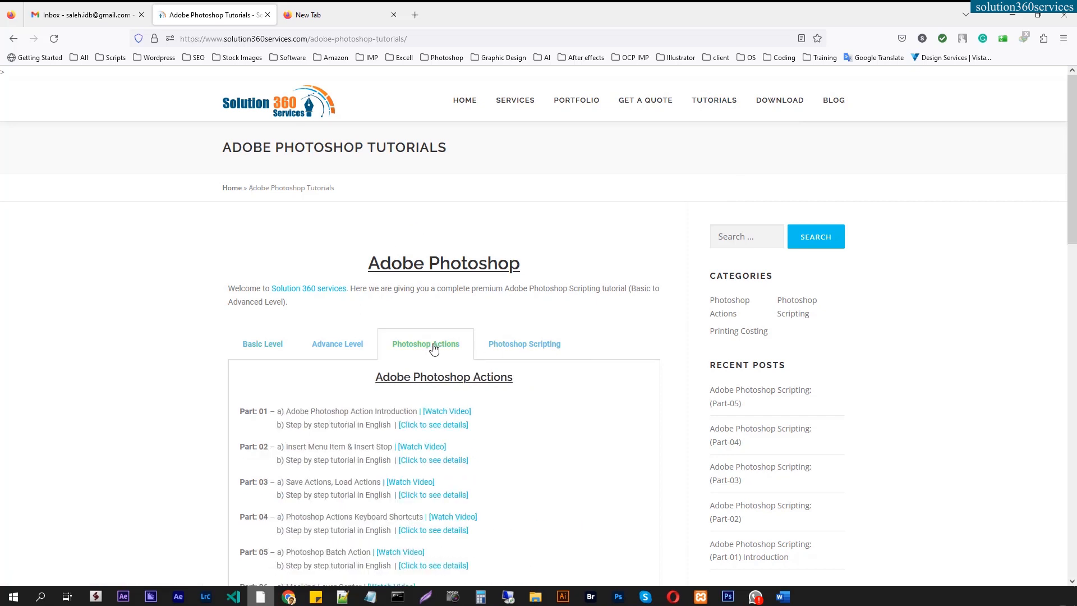
{"action": "left_click", "coordinate": [320, 346]}
{"action": "left_click", "coordinate": [265, 346]}
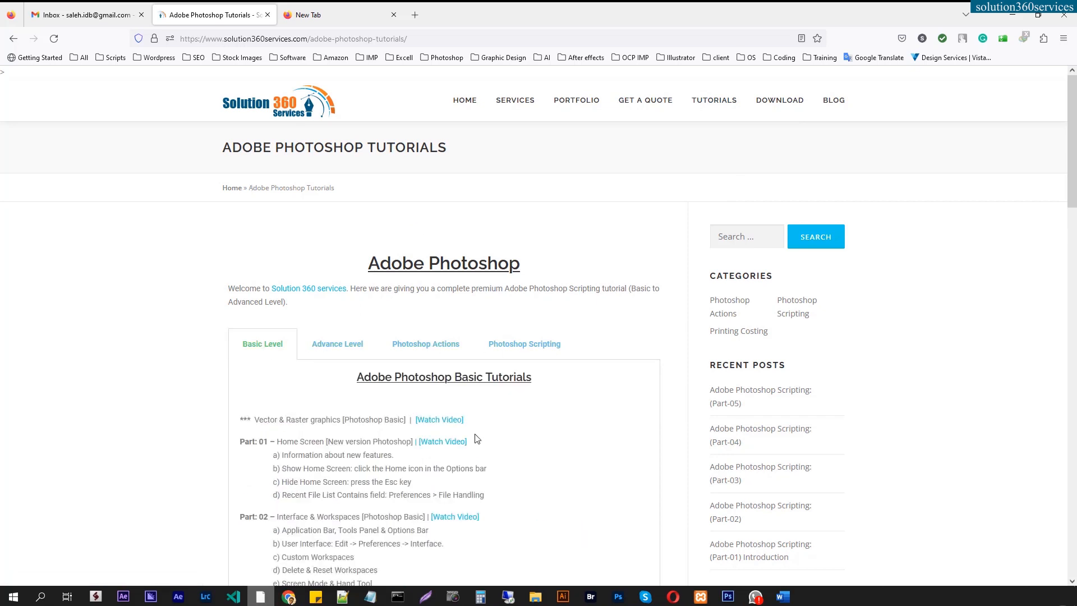
Find the "Part: 15 – Text Tools" entry in the Basic Level tutorial list and highlight part of its title.
{"action": "scroll", "coordinate": [475, 437], "scroll_direction": "down", "scroll_amount": 6}
{"action": "scroll", "coordinate": [368, 393], "scroll_direction": "down", "scroll_amount": 12}
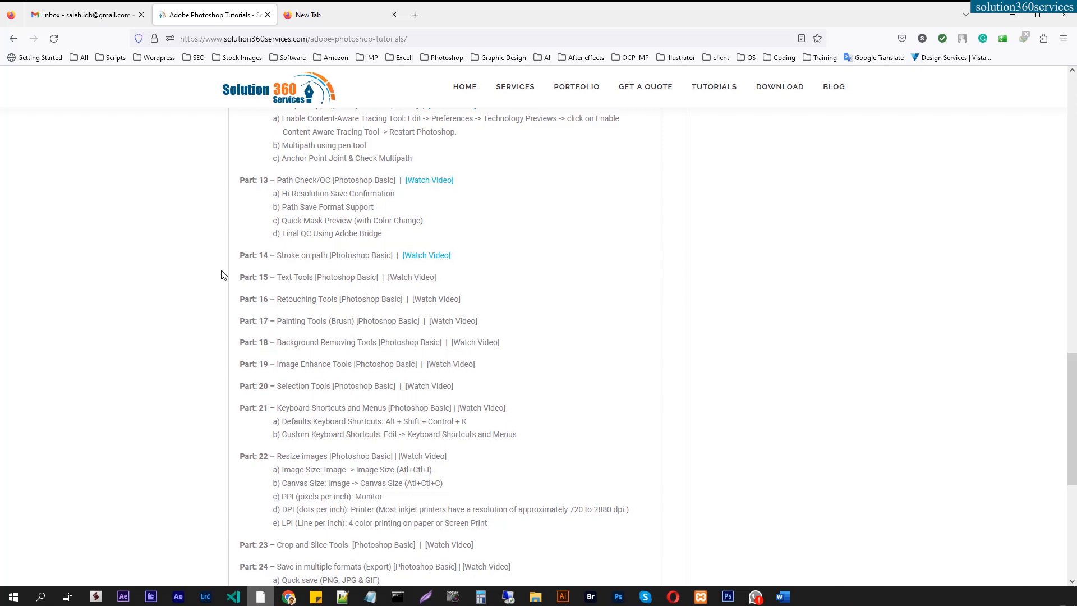
{"action": "left_click_drag", "start_coordinate": [248, 277], "coordinate": [426, 297]}
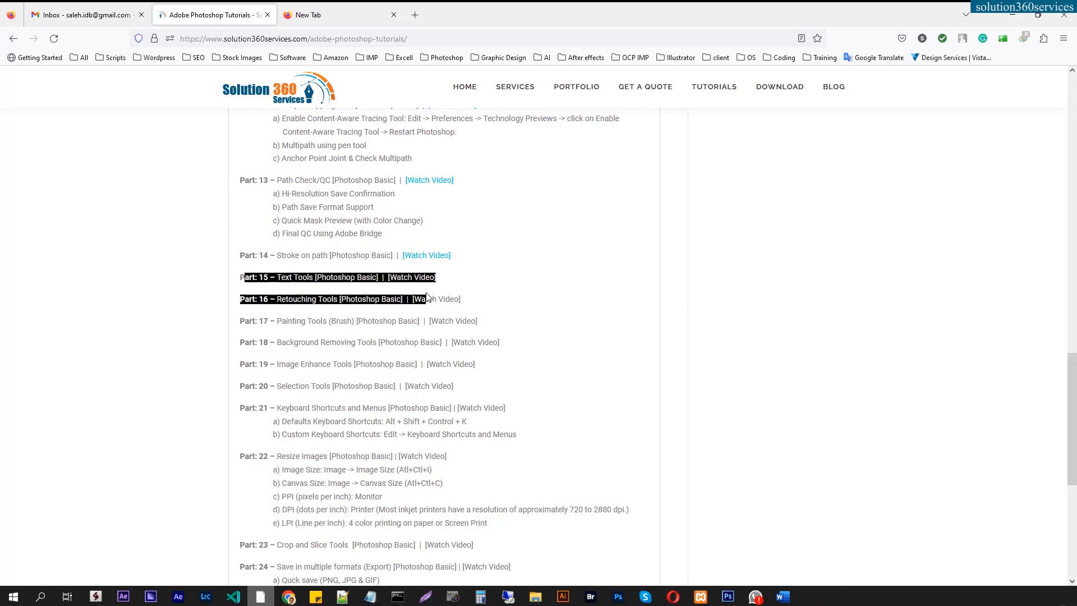
{"action": "left_click", "coordinate": [375, 278]}
{"action": "left_click_drag", "start_coordinate": [352, 276], "coordinate": [290, 274]}
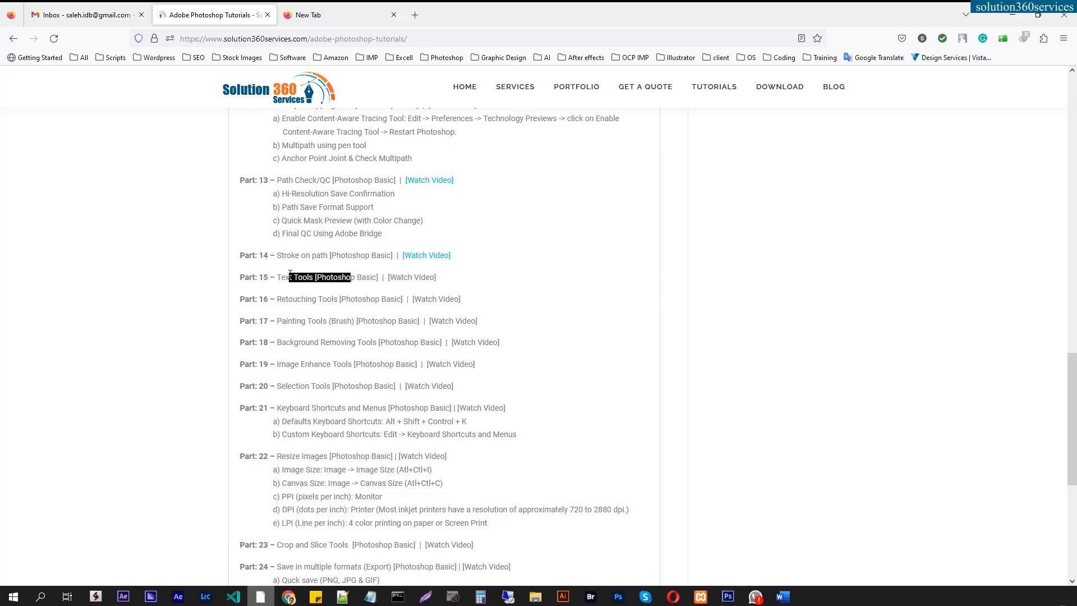